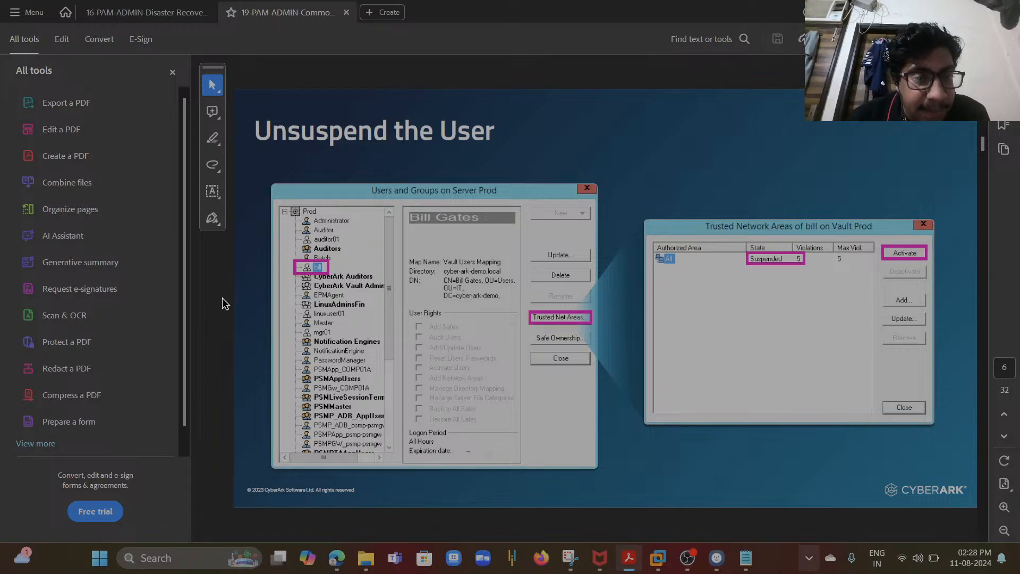
- Page through the remaining CyberArk troubleshooting slides up to the Summary slide
{"action": "key", "text": "Right"}
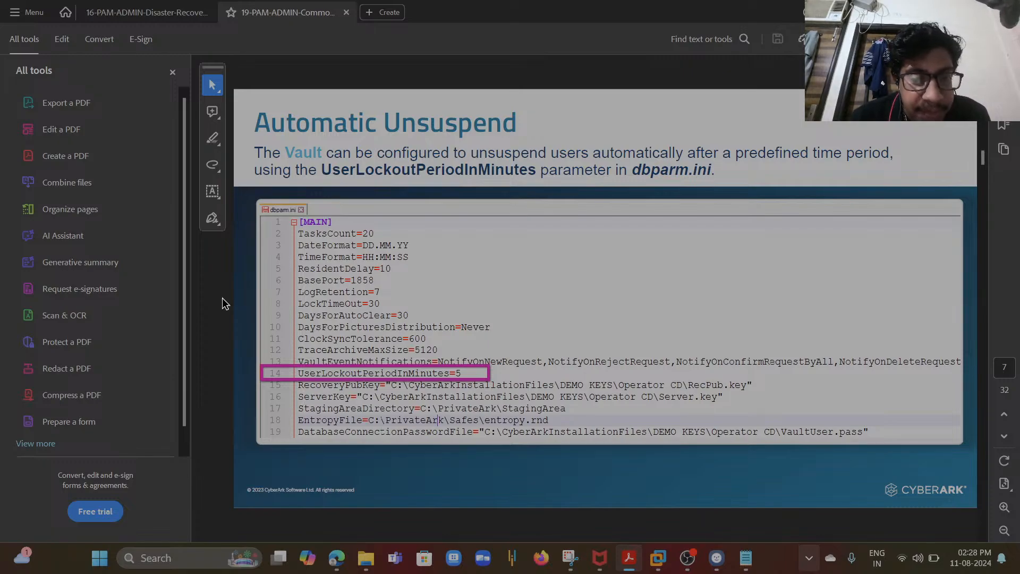
{"action": "key", "text": "Right"}
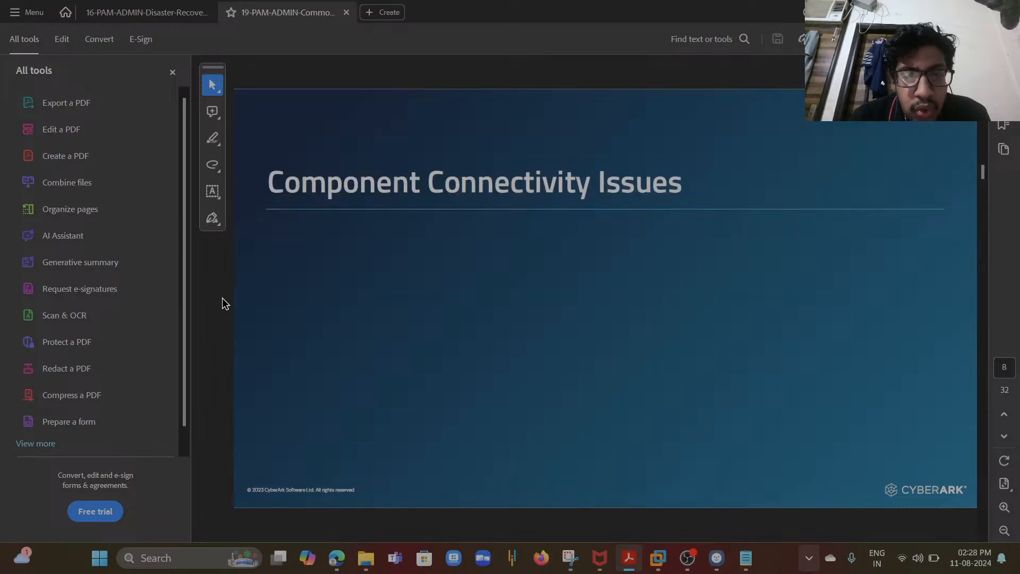
{"action": "key", "text": "Right"}
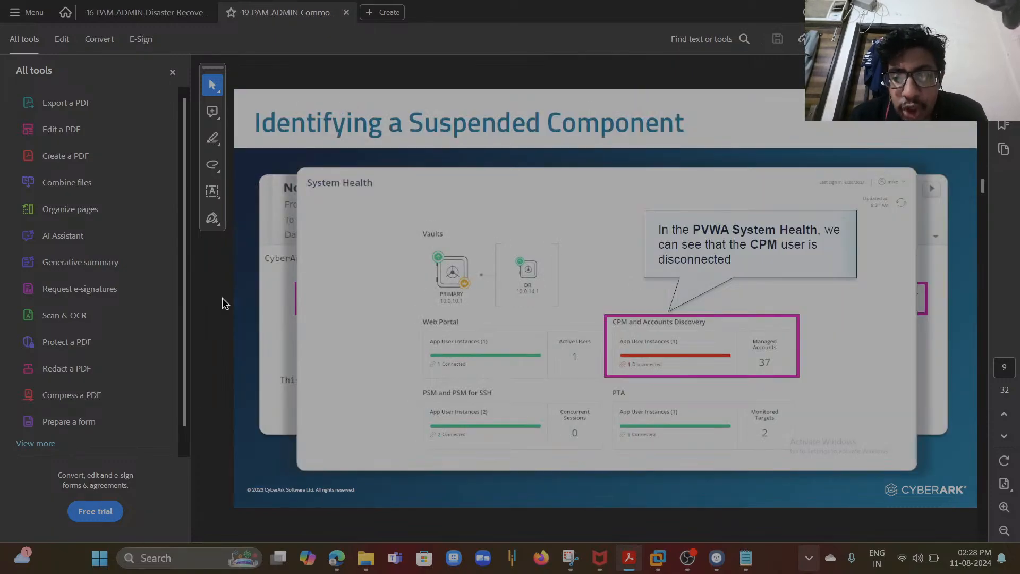
{"action": "key", "text": "Right"}
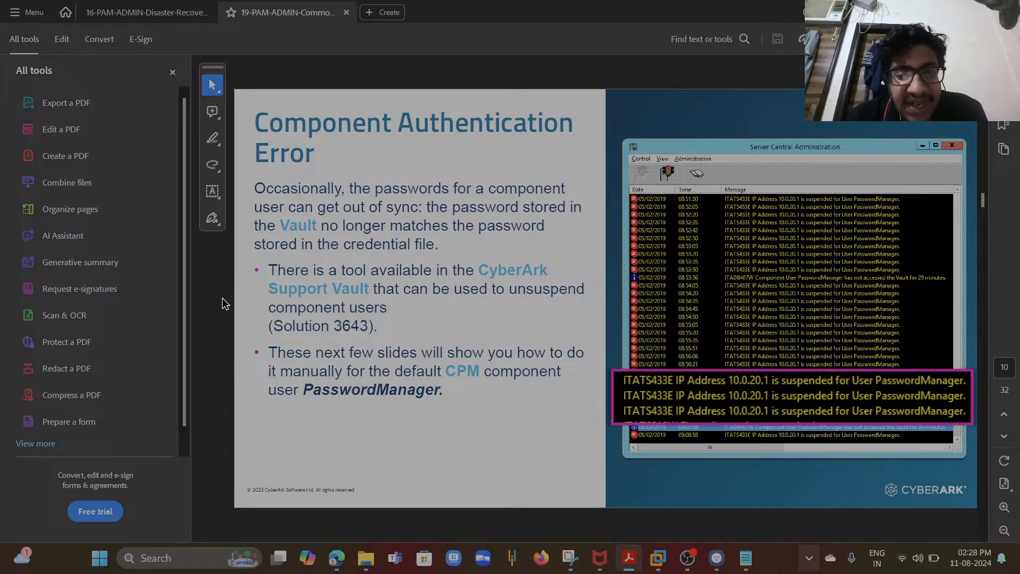
{"action": "key", "text": "Right"}
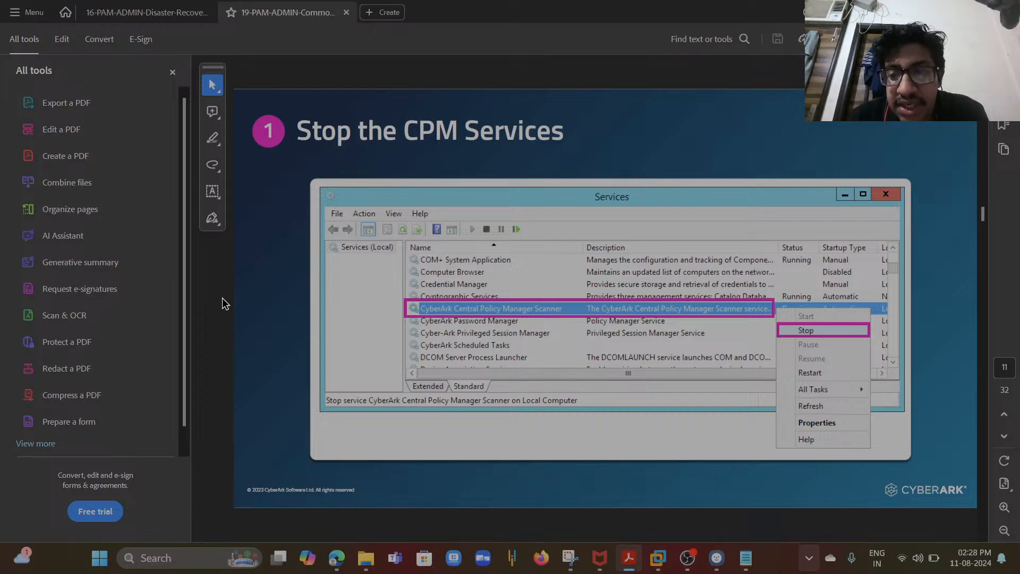
{"action": "key", "text": "Right"}
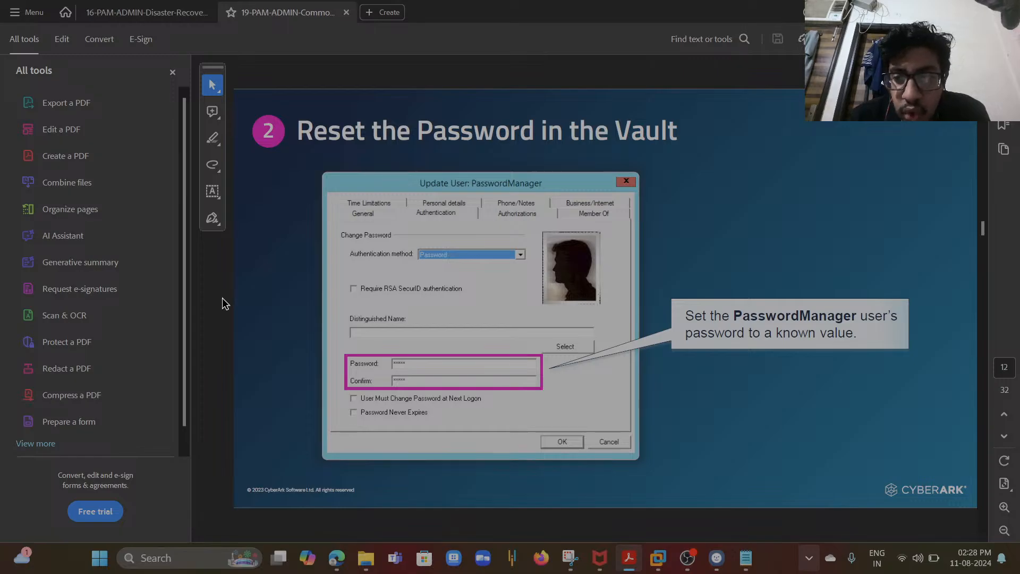
{"action": "key", "text": "Right"}
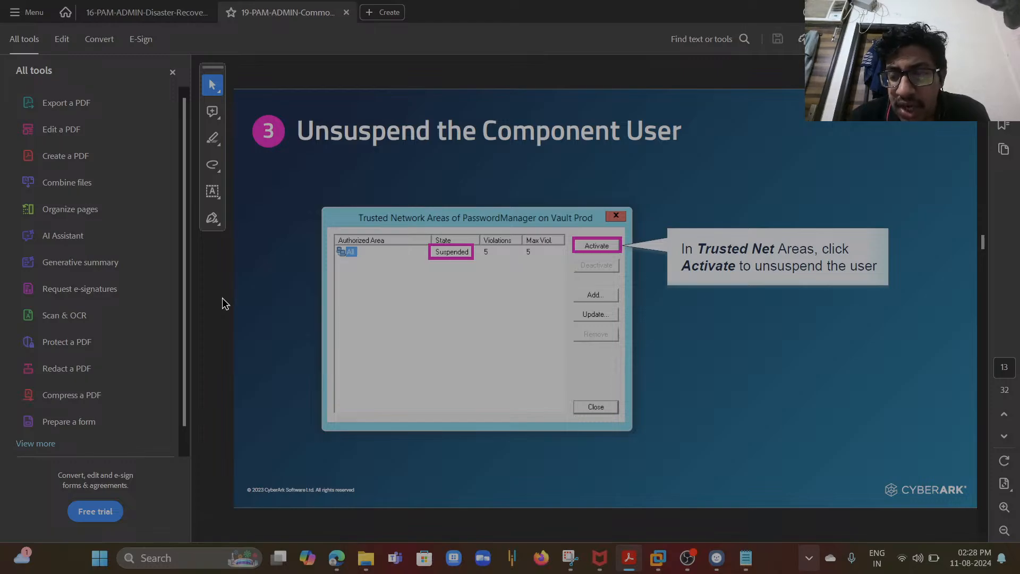
{"action": "key", "text": "Right"}
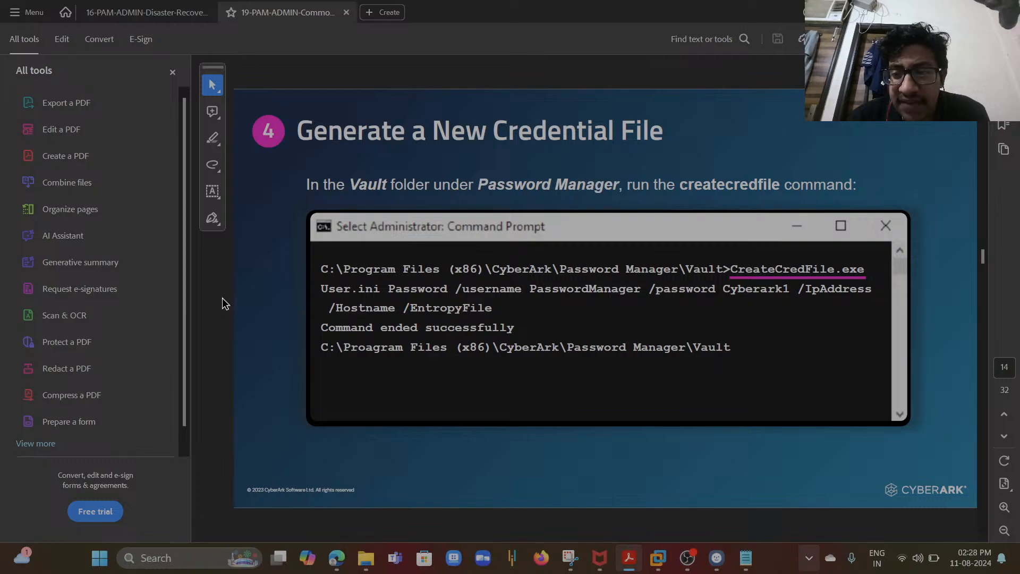
{"action": "key", "text": "Right"}
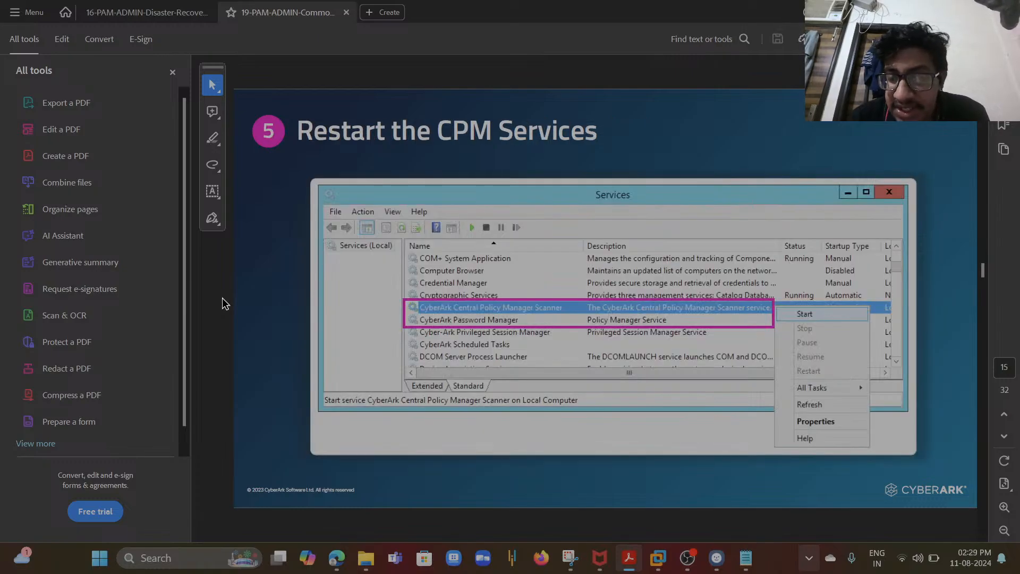
{"action": "key", "text": "Right"}
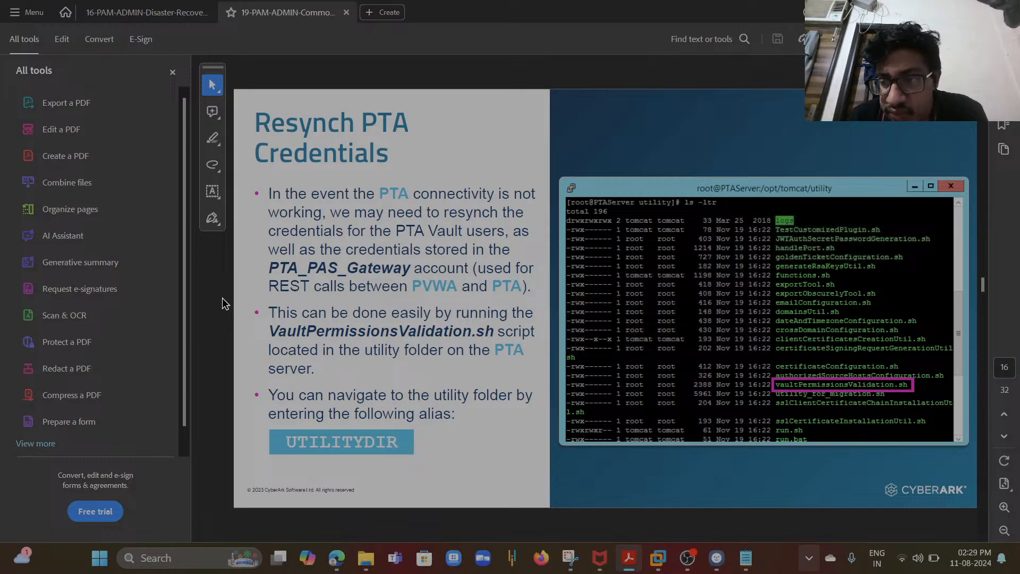
{"action": "key", "text": "Right"}
{"action": "key", "text": "Right"}
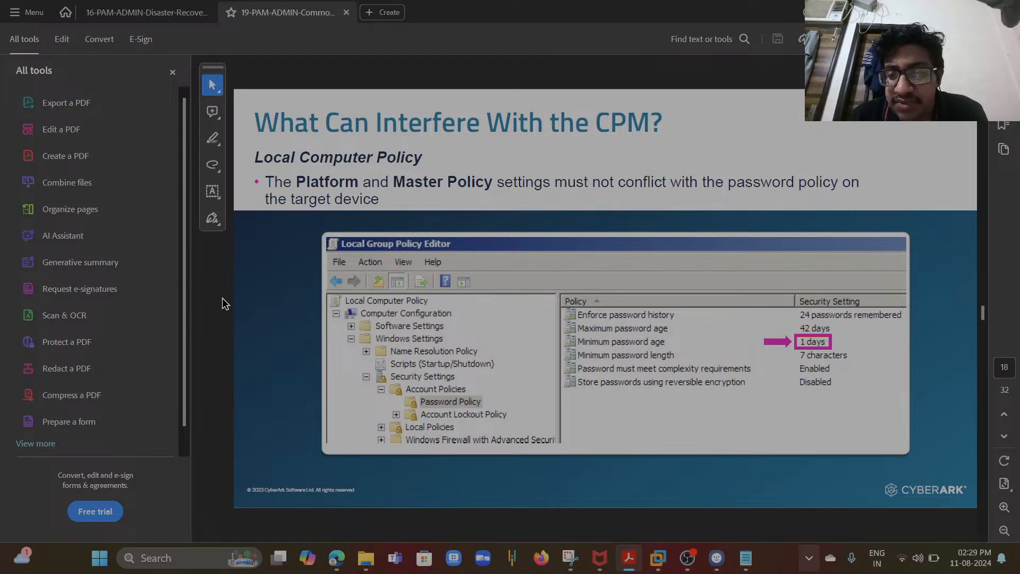
{"action": "key", "text": "Right"}
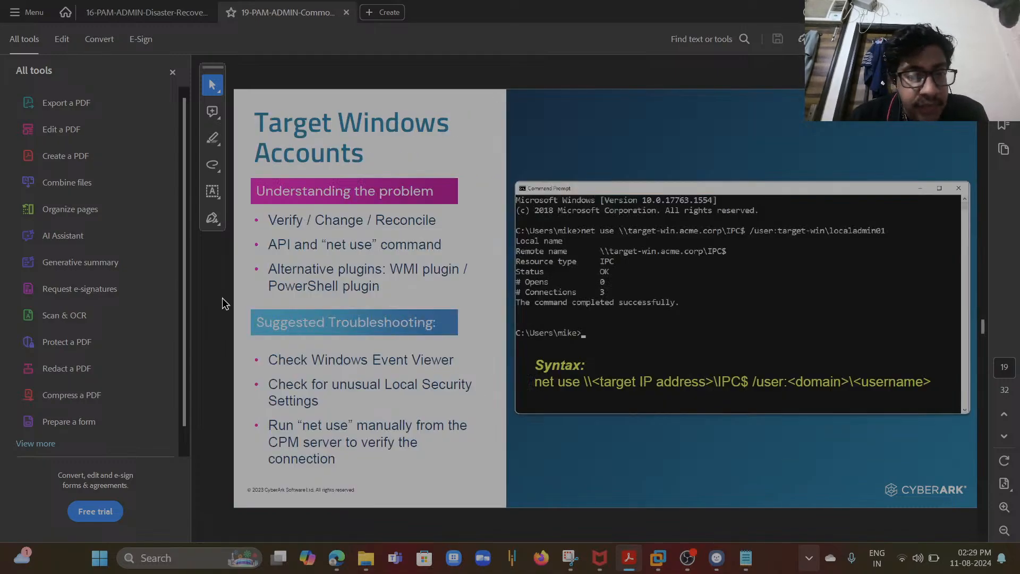
{"action": "key", "text": "Right"}
{"action": "key", "text": "Right"}
{"action": "key", "text": "Right"}
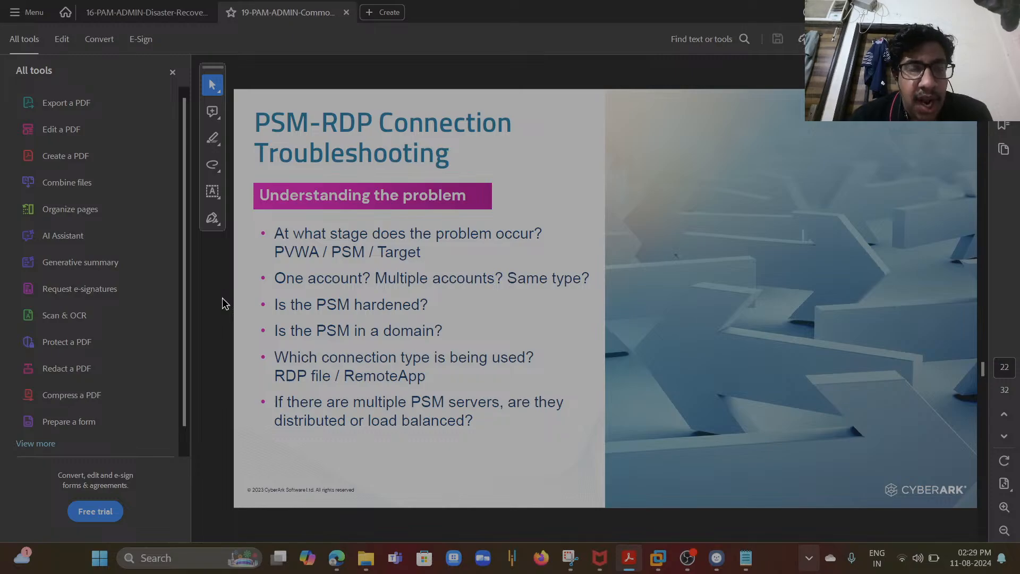
{"action": "key", "text": "Right"}
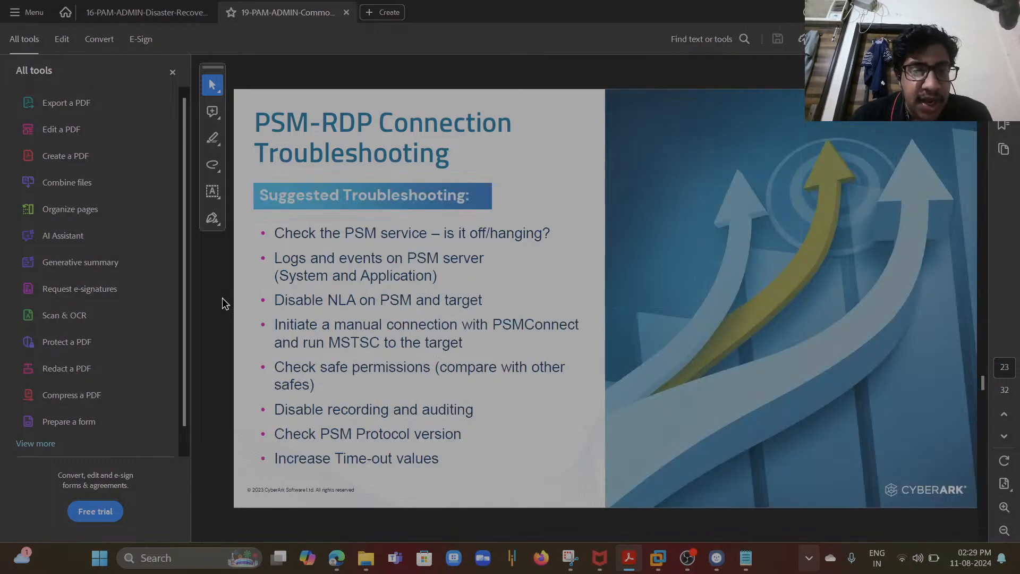
{"action": "key", "text": "Right"}
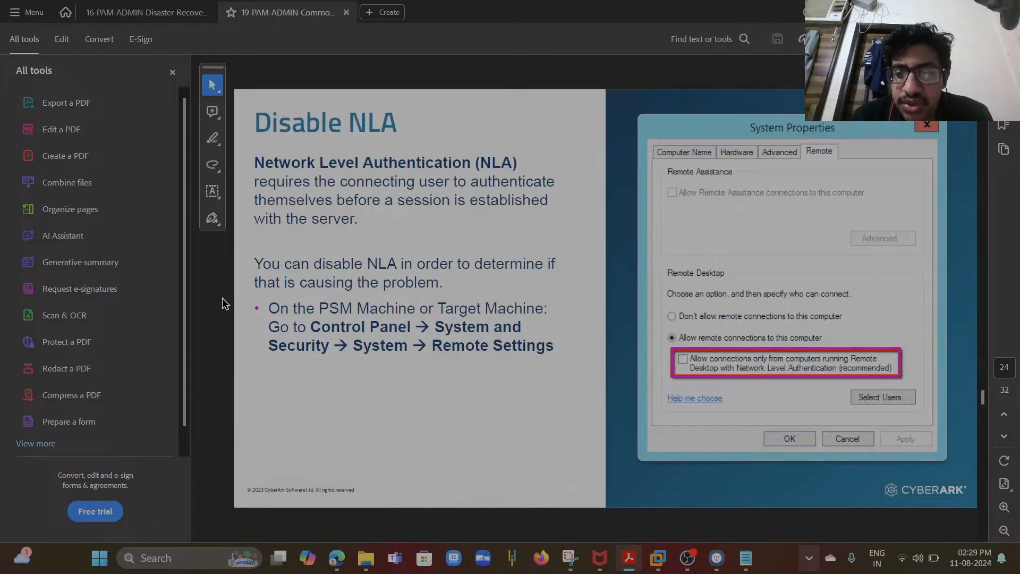
{"action": "key", "text": "Right"}
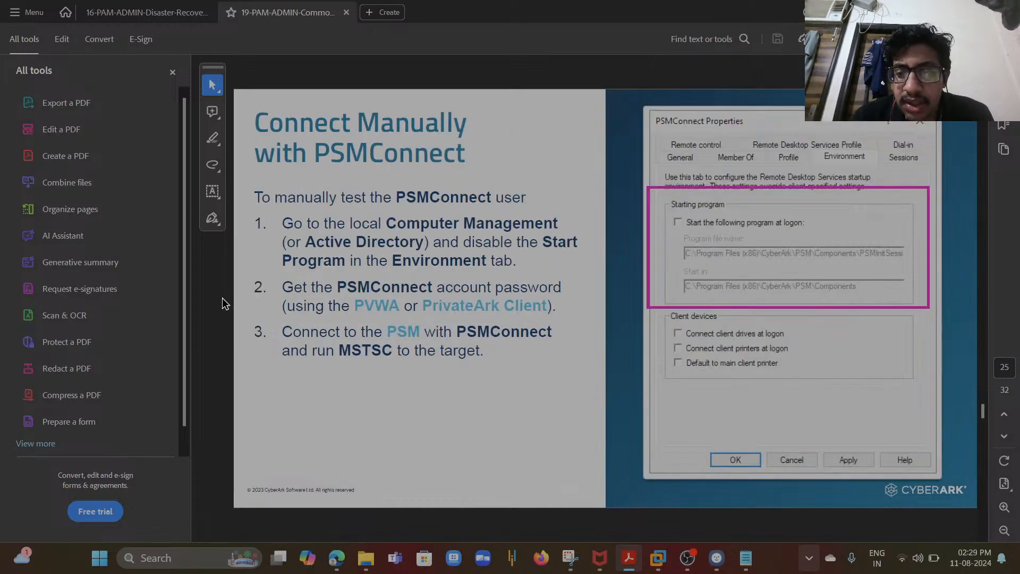
{"action": "key", "text": "Right"}
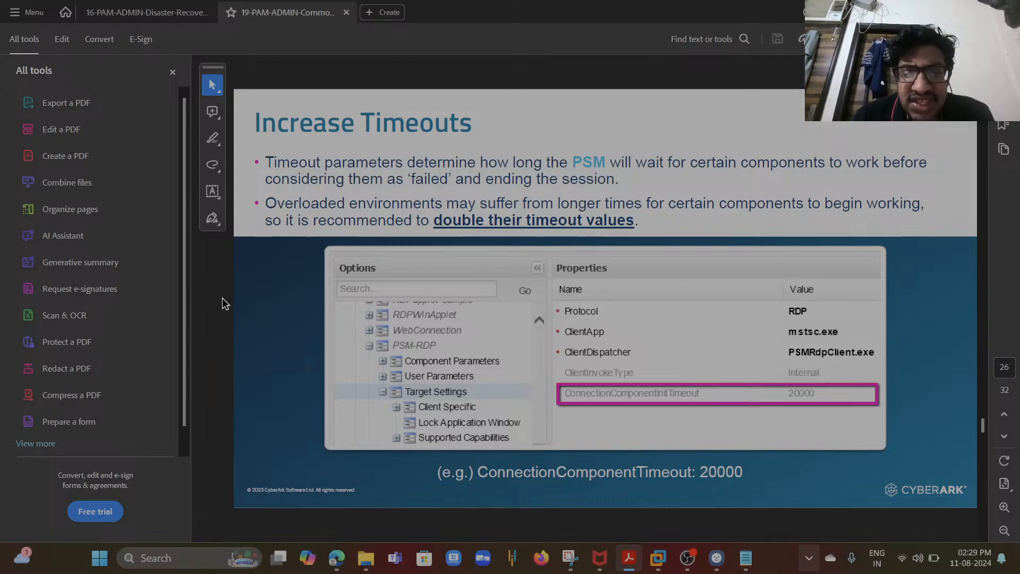
{"action": "key", "text": "Right"}
{"action": "key", "text": "Right"}
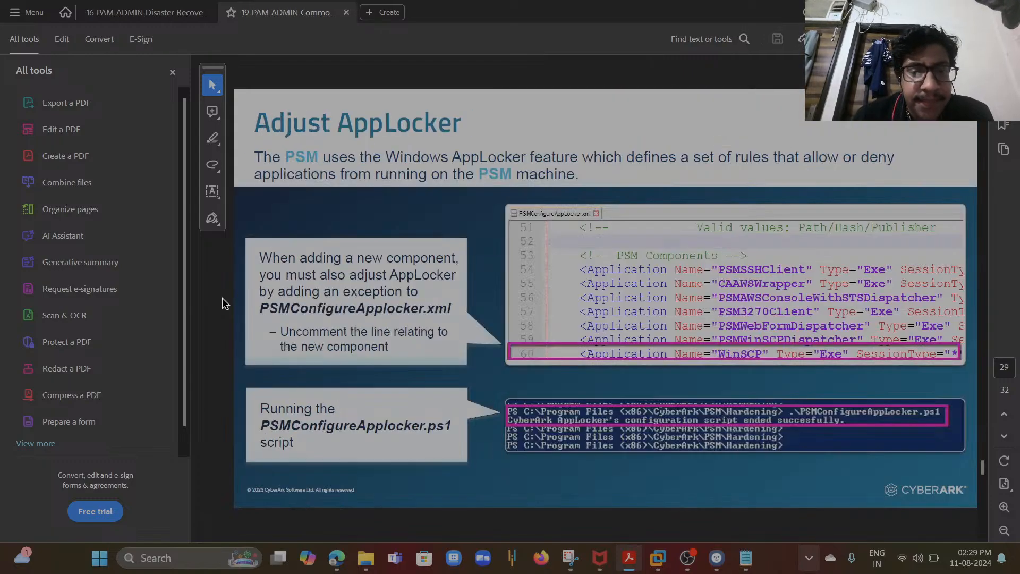
{"action": "key", "text": "Right"}
{"action": "key", "text": "Right"}
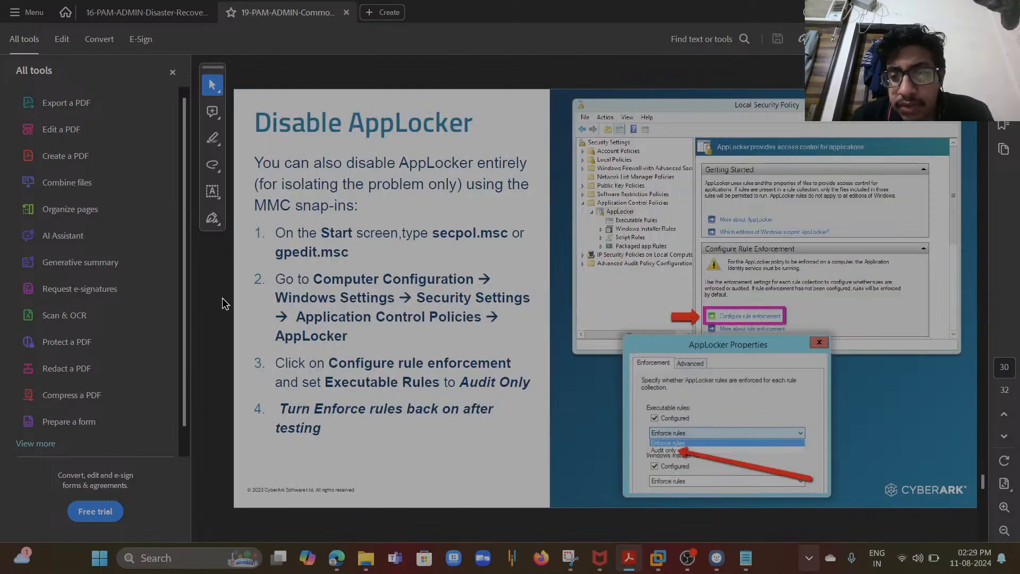
{"action": "key", "text": "Right"}
{"action": "key", "text": "Right"}
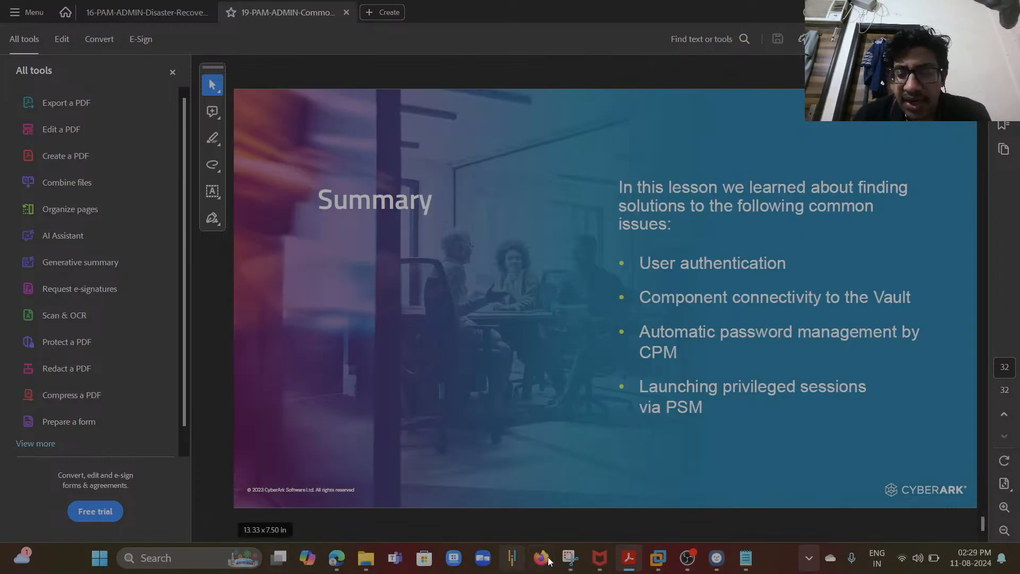
- Switch to VMware Workstation and bring up the DR virtual machine's tab
{"action": "mouse_move", "coordinate": [659, 559]}
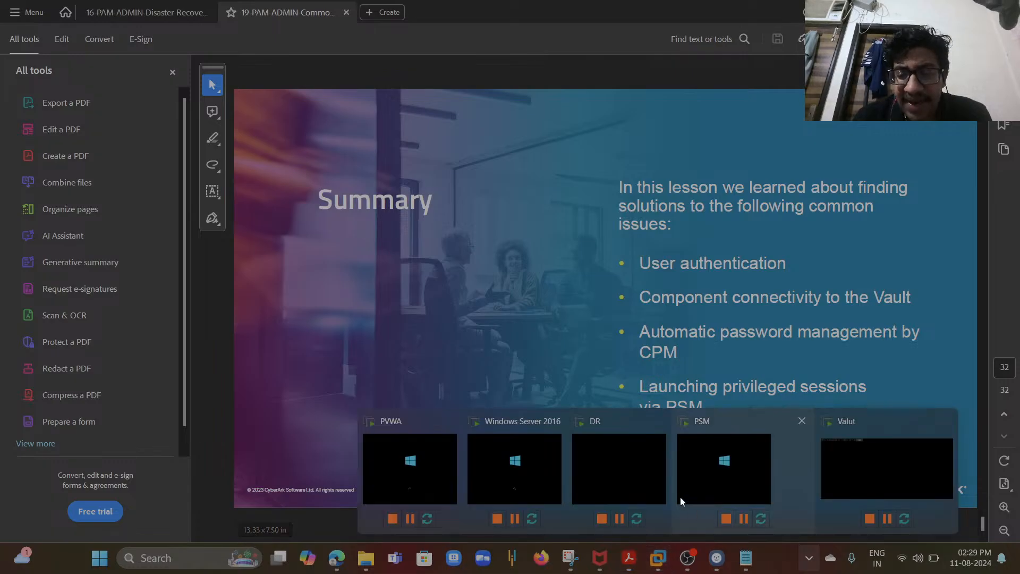
{"action": "left_click", "coordinate": [653, 474]}
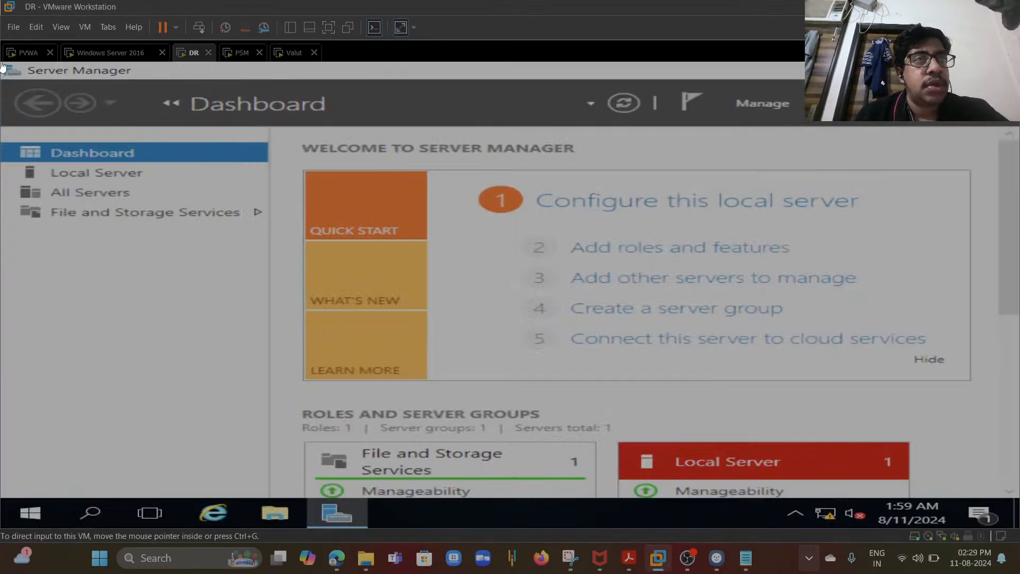
{"action": "left_click", "coordinate": [9, 7]}
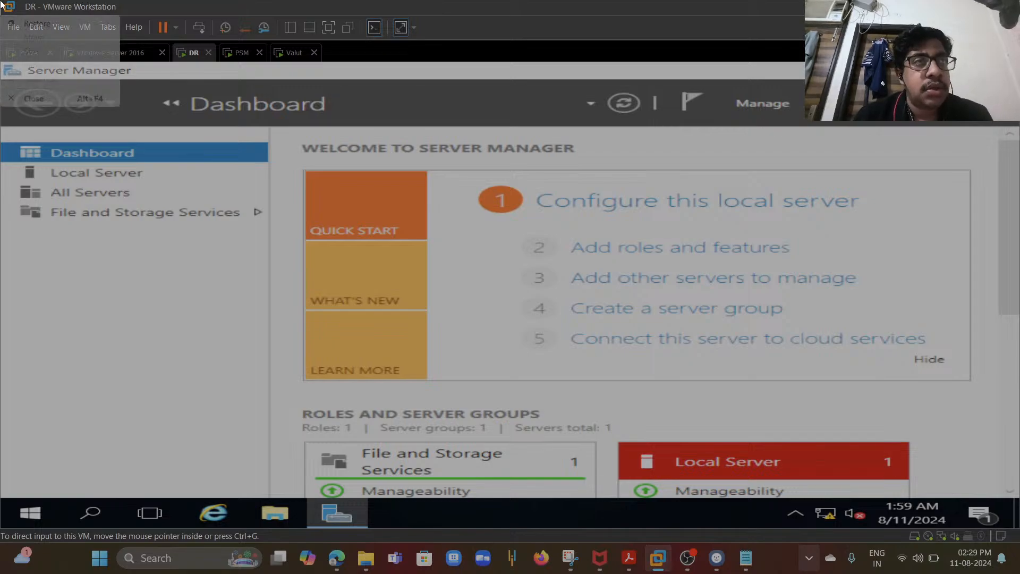
{"action": "left_click", "coordinate": [163, 74]}
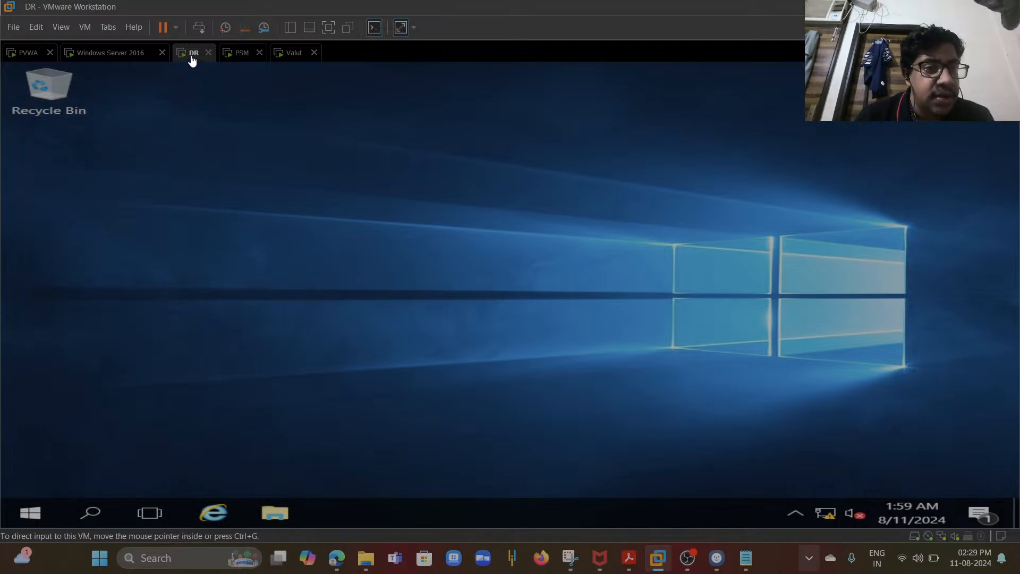
{"action": "left_click", "coordinate": [292, 58]}
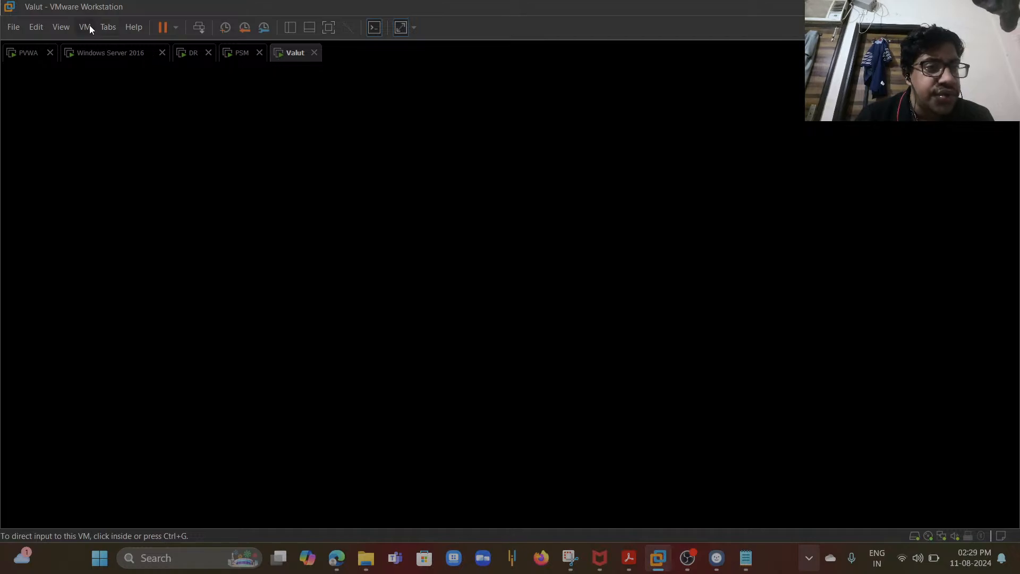
{"action": "left_click", "coordinate": [180, 55]}
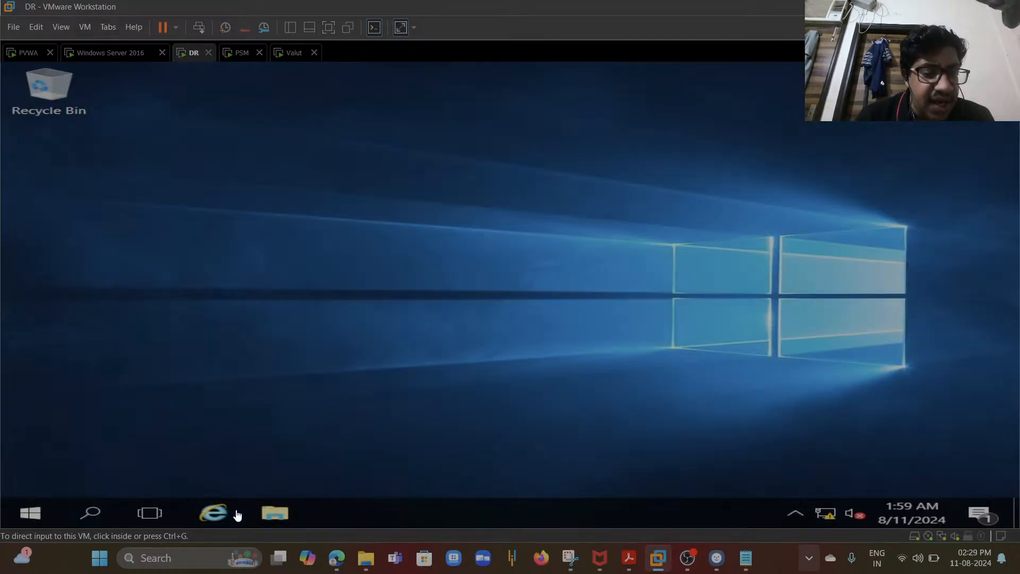
- Open File Explorer inside the DR virtual machine
{"action": "left_click", "coordinate": [273, 513]}
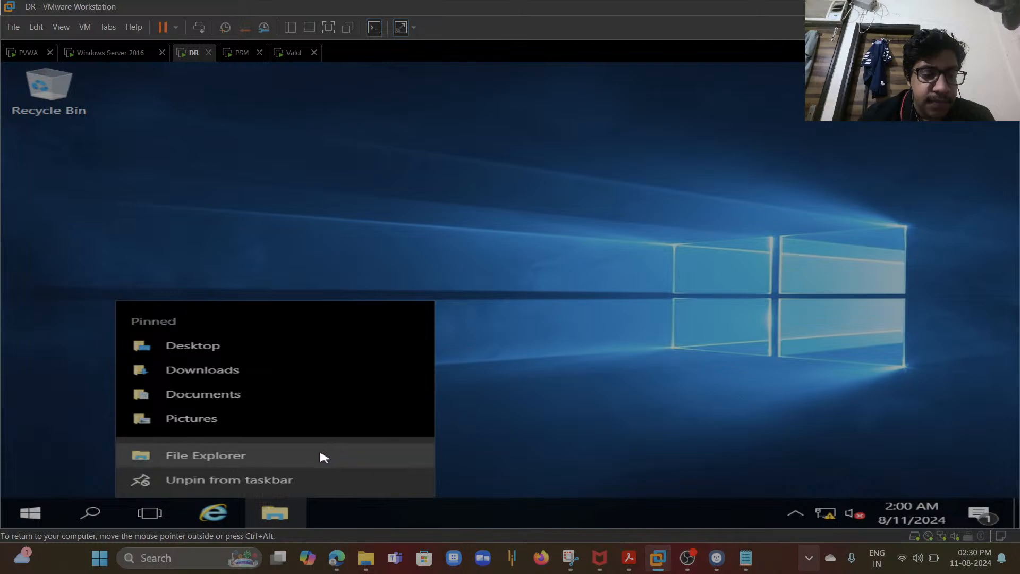
{"action": "left_click", "coordinate": [322, 456]}
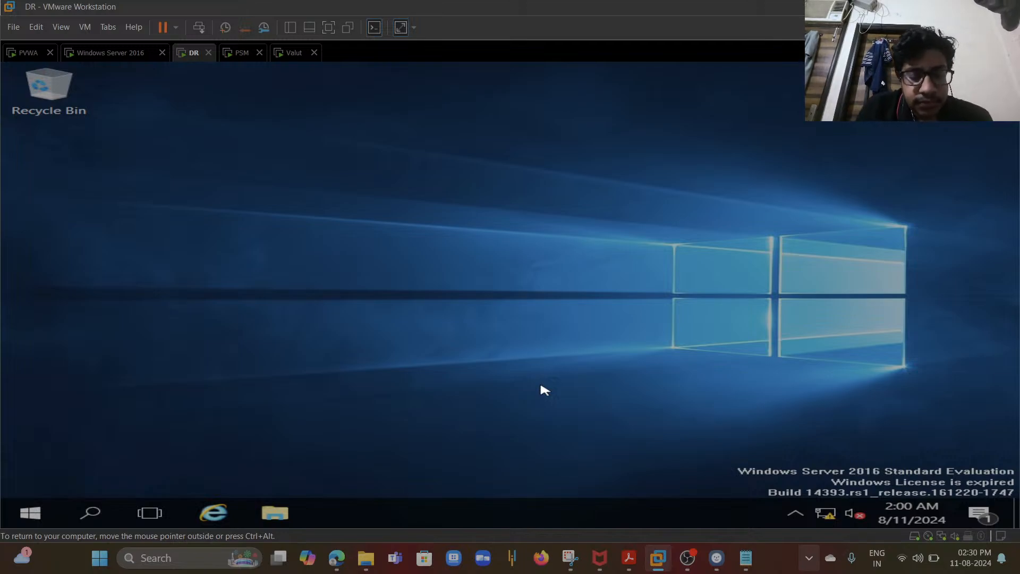
{"action": "key", "text": "super+e"}
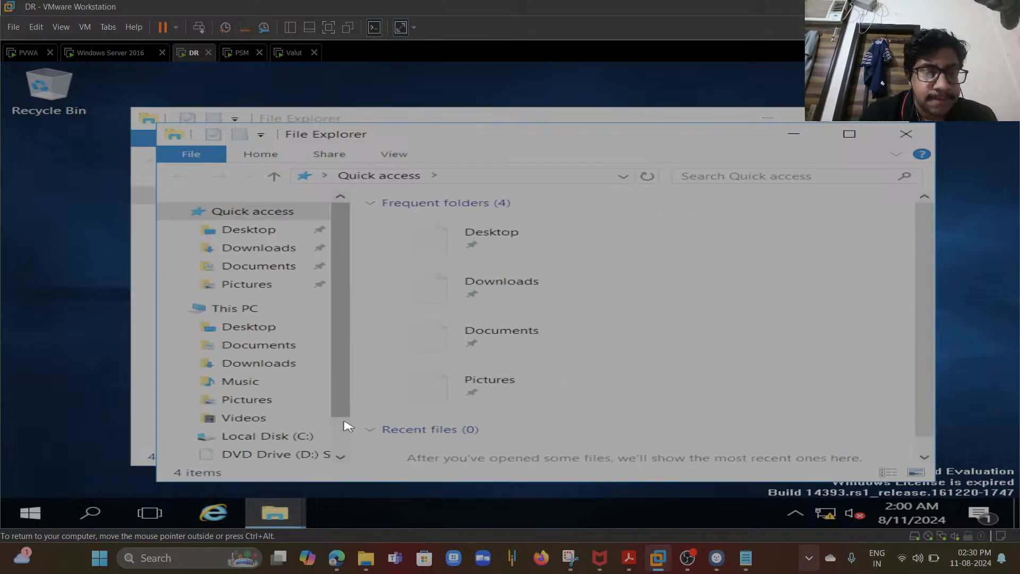
- Browse to Shared Folders (Z:) > D > CyberArk Softwares and shift the Explorer window rightward
{"action": "scroll", "coordinate": [348, 442], "scroll_direction": "down", "scroll_amount": 1}
{"action": "left_click", "coordinate": [306, 428]}
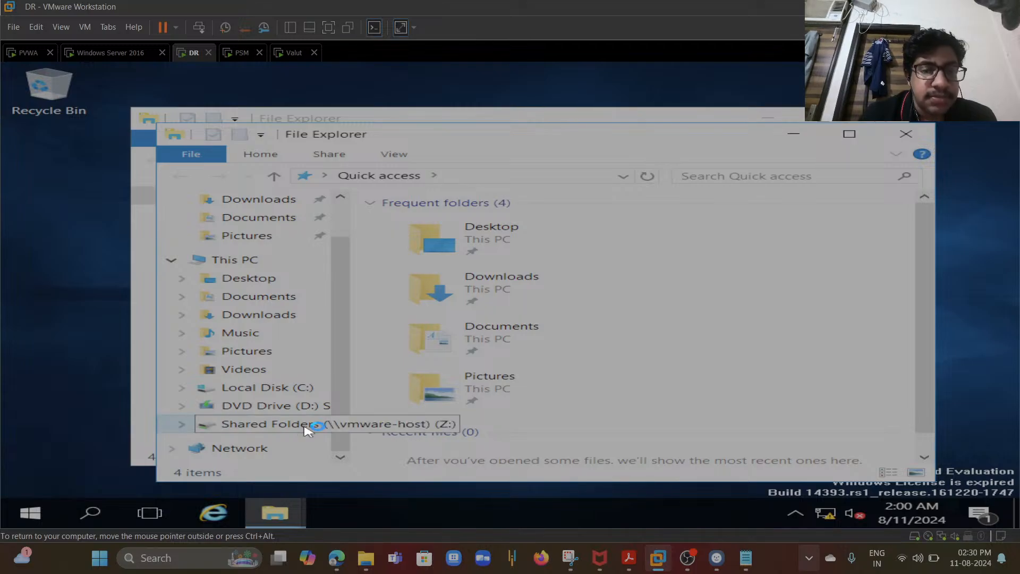
{"action": "right_click", "coordinate": [190, 55]}
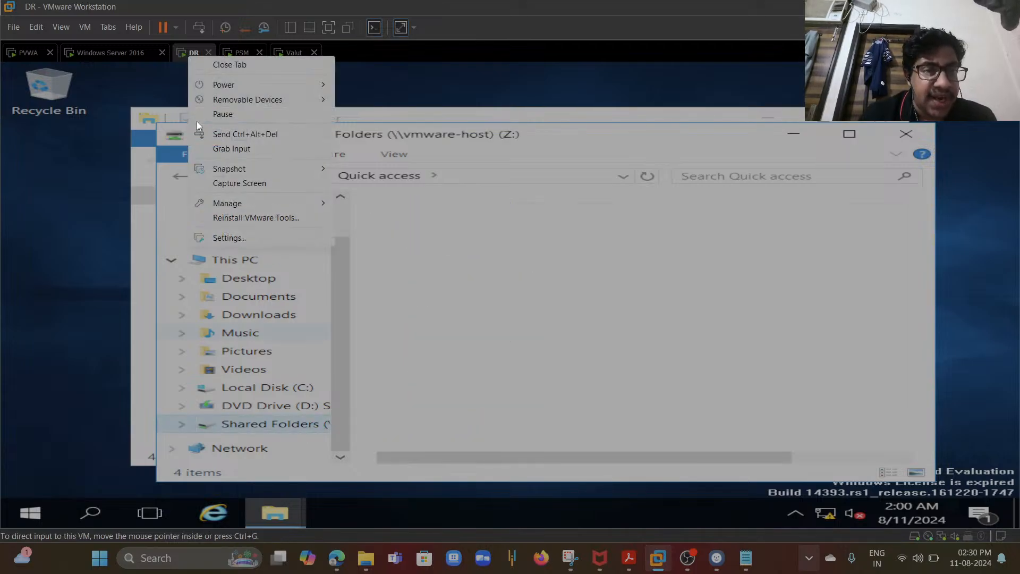
{"action": "left_click", "coordinate": [385, 275]}
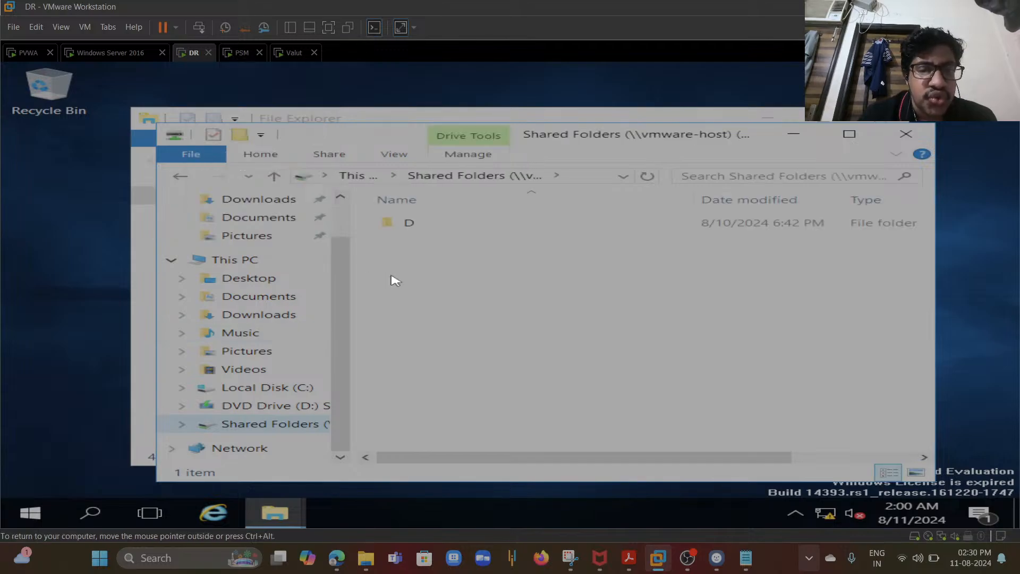
{"action": "double_click", "coordinate": [440, 229]}
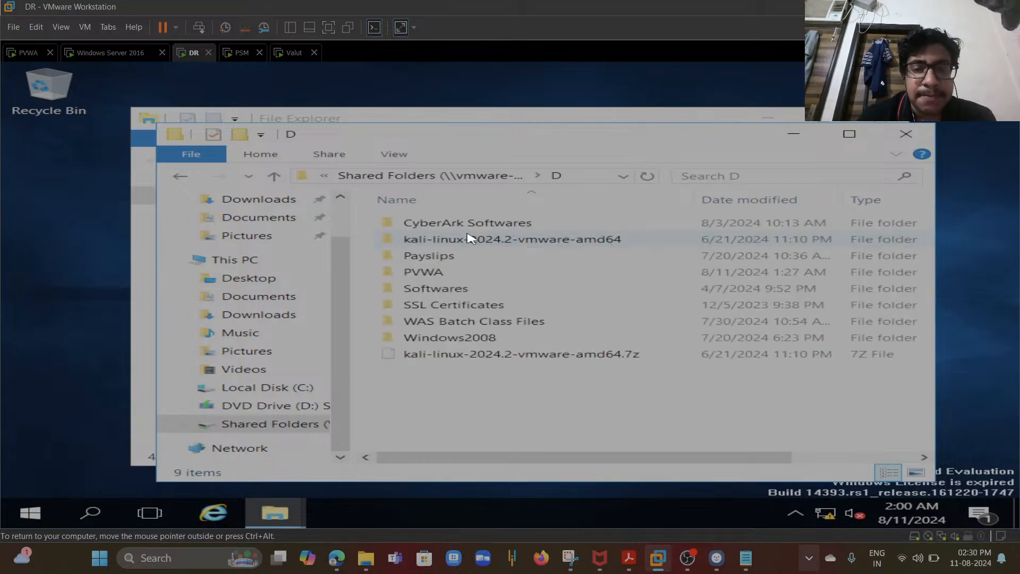
{"action": "double_click", "coordinate": [488, 226]}
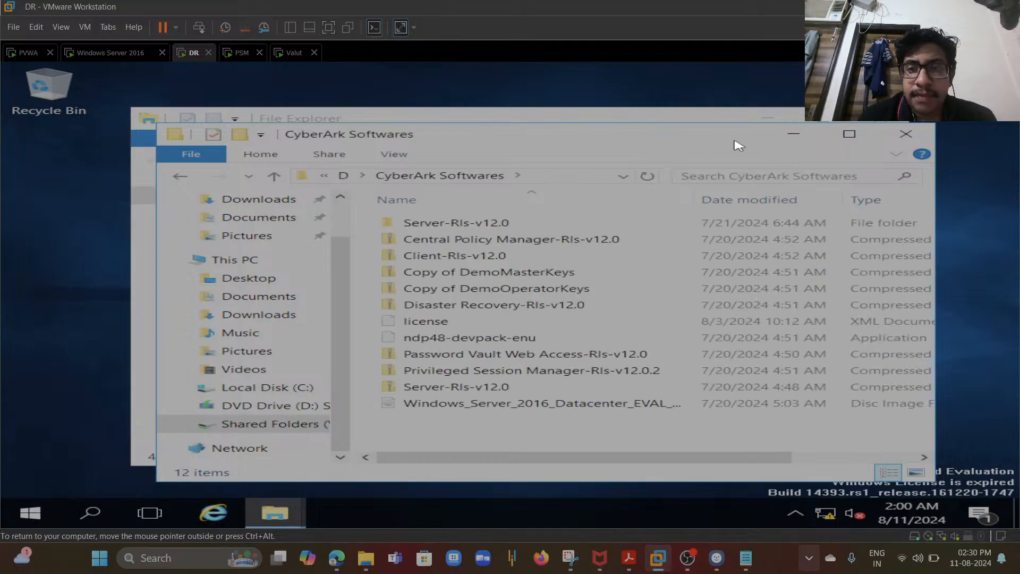
{"action": "left_click_drag", "start_coordinate": [734, 145], "coordinate": [905, 152]}
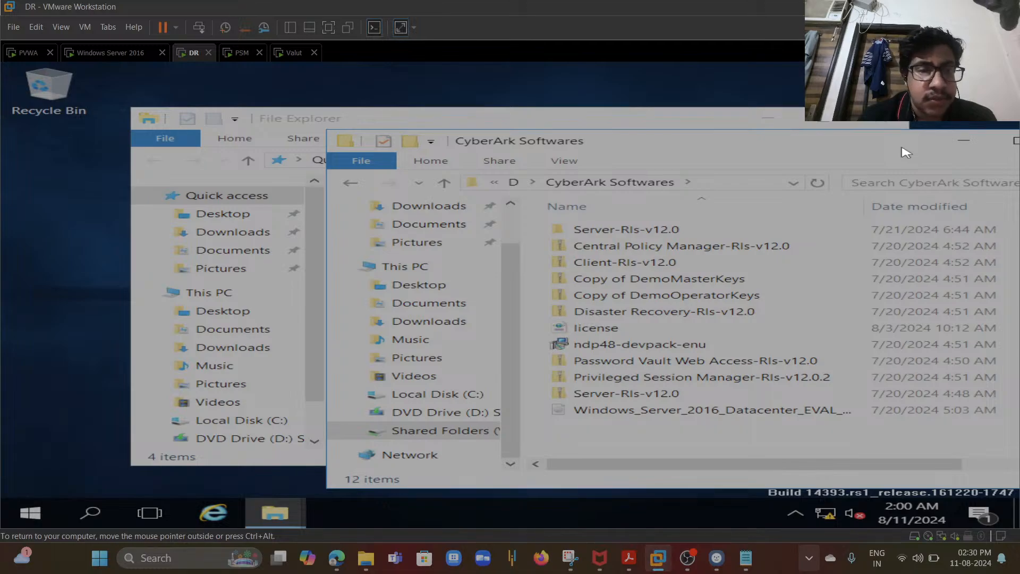
- Close the extra Quick access Explorer window and copy the Client-Rls-v12.0 archive to the desktop
{"action": "left_click", "coordinate": [884, 124]}
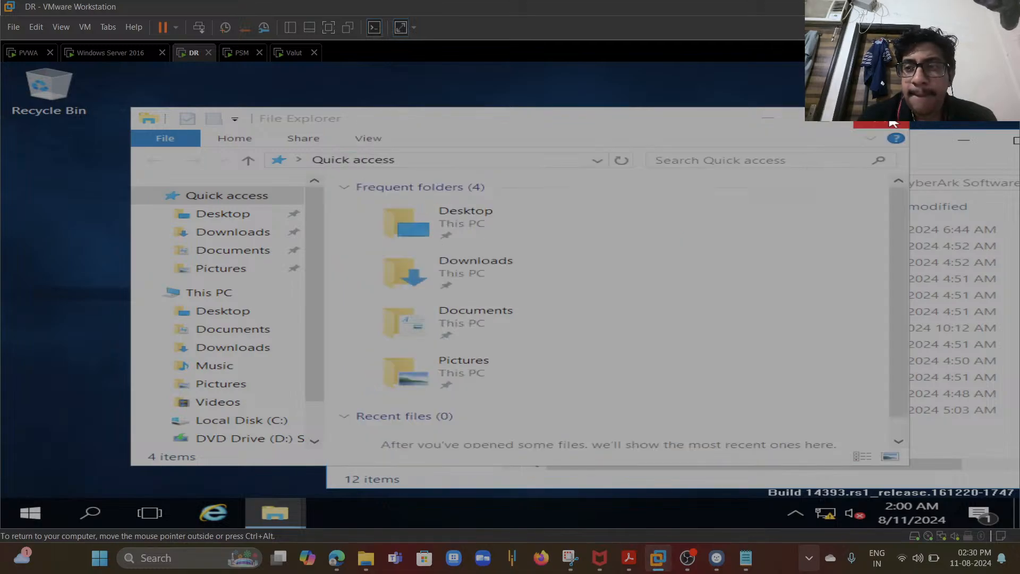
{"action": "left_click", "coordinate": [892, 124]}
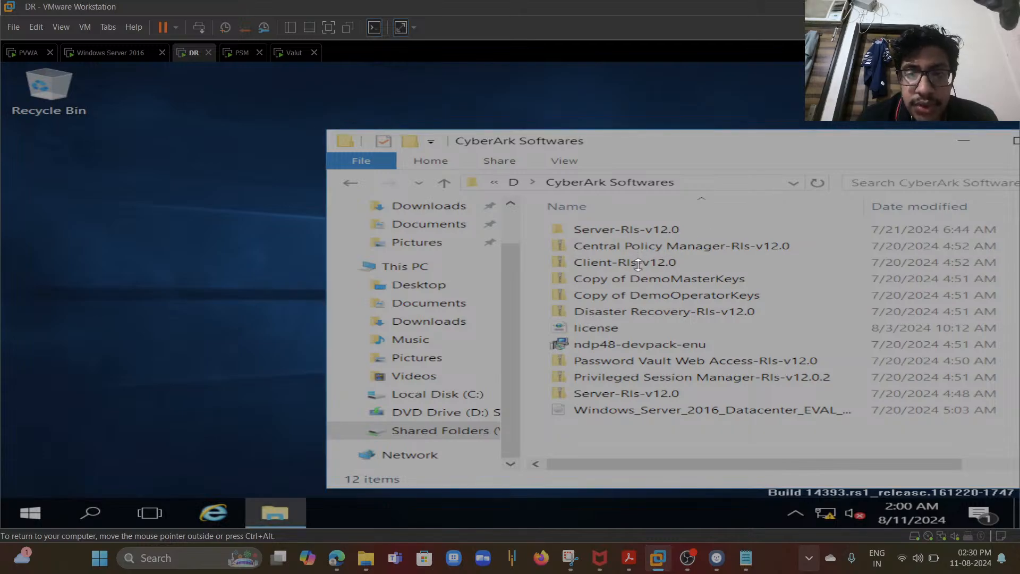
{"action": "left_click_drag", "start_coordinate": [640, 265], "coordinate": [246, 226]}
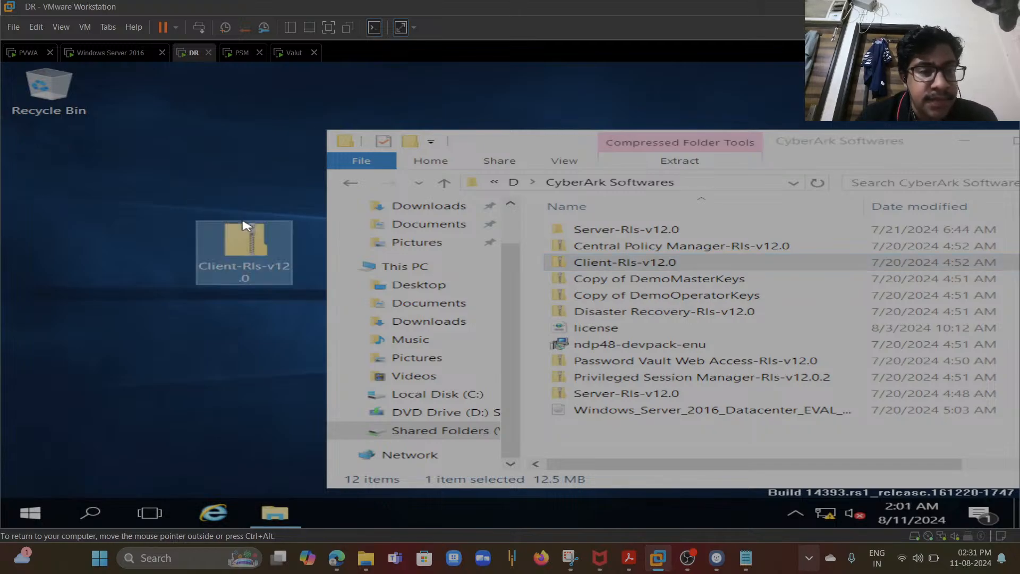
{"action": "left_click_drag", "start_coordinate": [627, 229], "coordinate": [580, 247]}
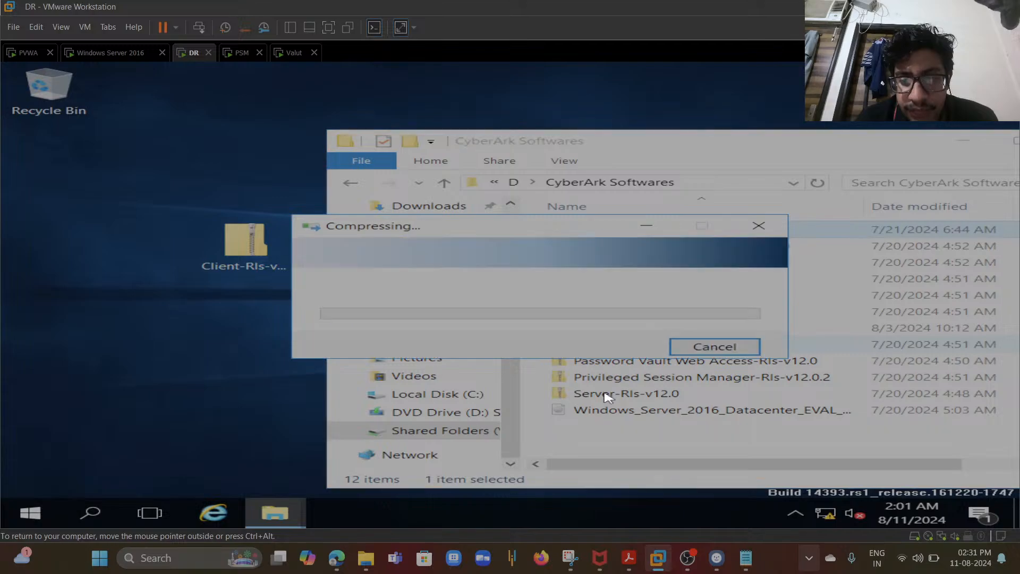
{"action": "left_click", "coordinate": [683, 349]}
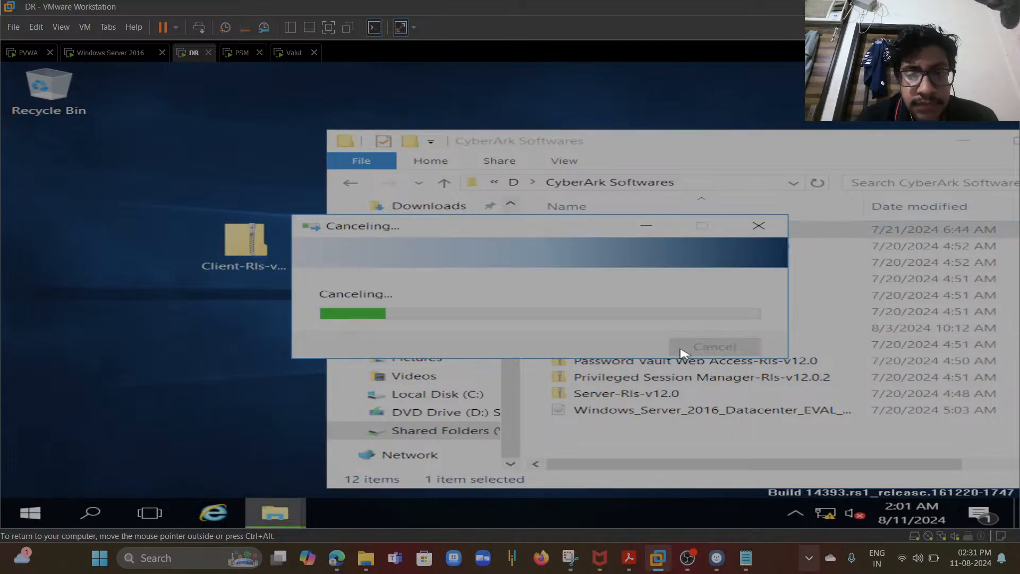
- Copy the Server-Rls-v12.0 archive to the desktop and dismiss the leftover compression dialogs
{"action": "left_click", "coordinate": [610, 393]}
{"action": "left_click_drag", "start_coordinate": [154, 349], "coordinate": [74, 322]}
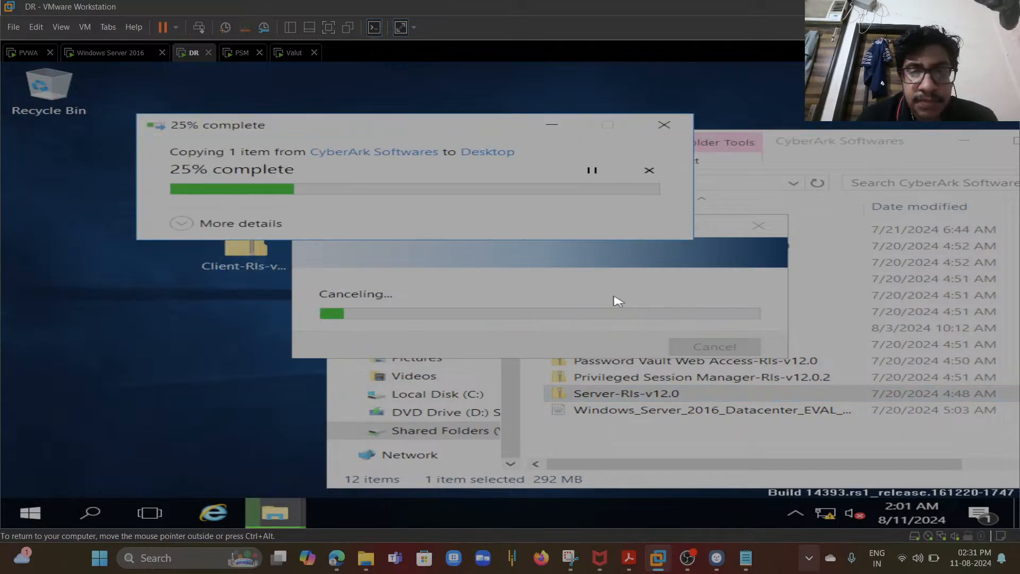
{"action": "left_click", "coordinate": [759, 226]}
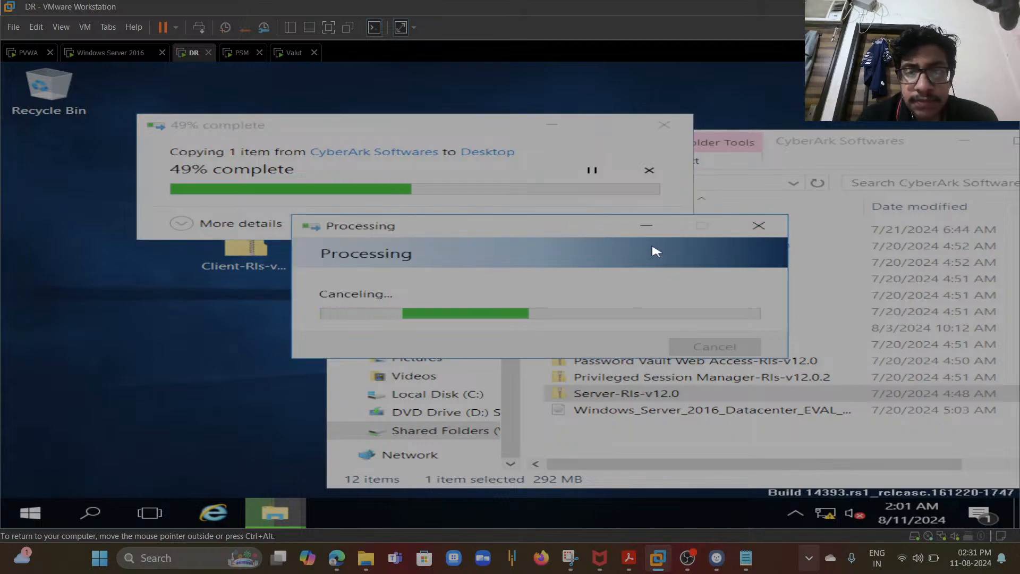
{"action": "left_click", "coordinate": [646, 227]}
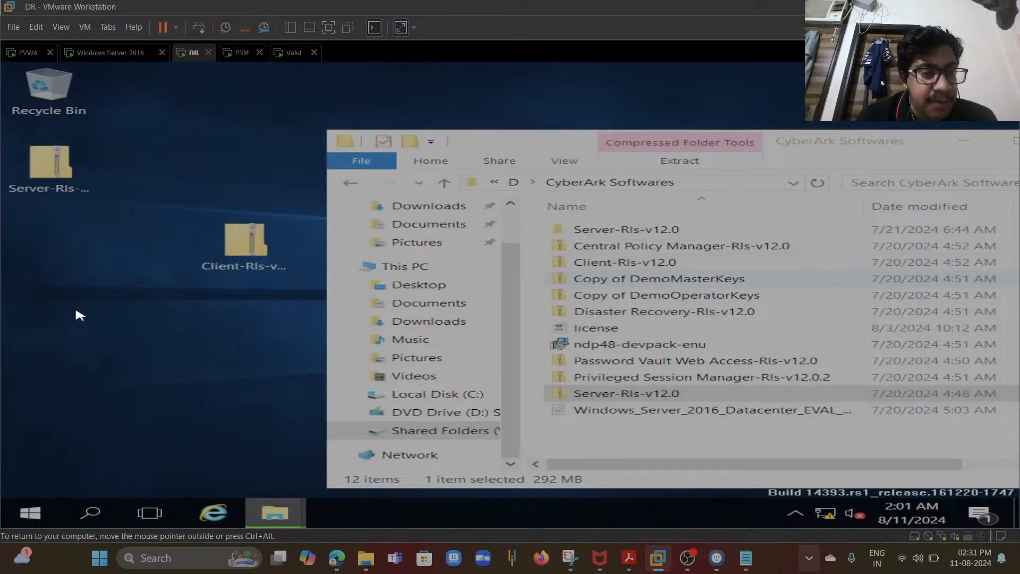
{"action": "left_click", "coordinate": [591, 311]}
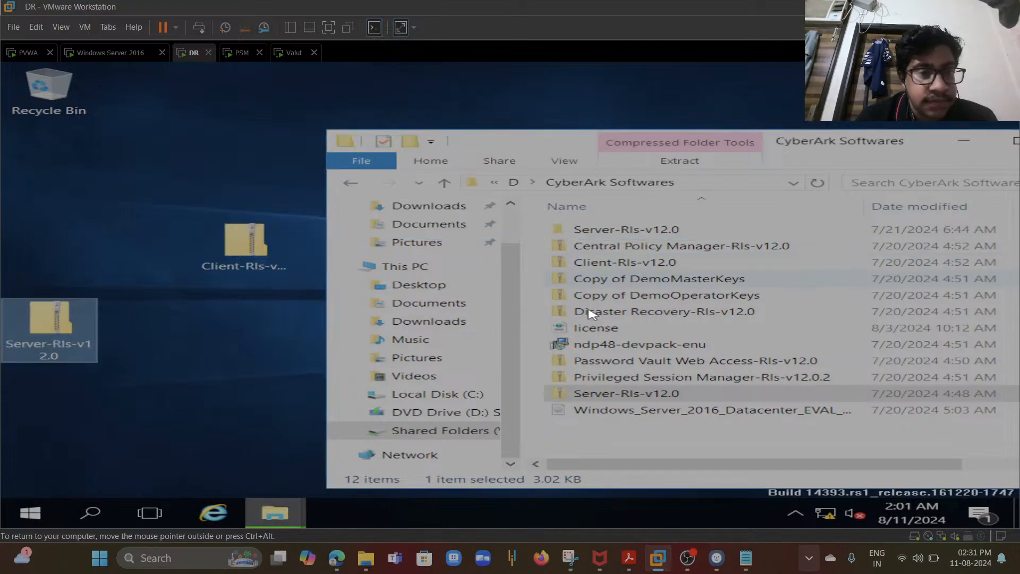
- Copy Copy of DemoMasterKeys, Copy of DemoOperatorKeys and Disaster Recovery-Rls-v12.0 to the desktop, then minimize Explorer
{"action": "left_click_drag", "start_coordinate": [655, 281], "coordinate": [140, 195]}
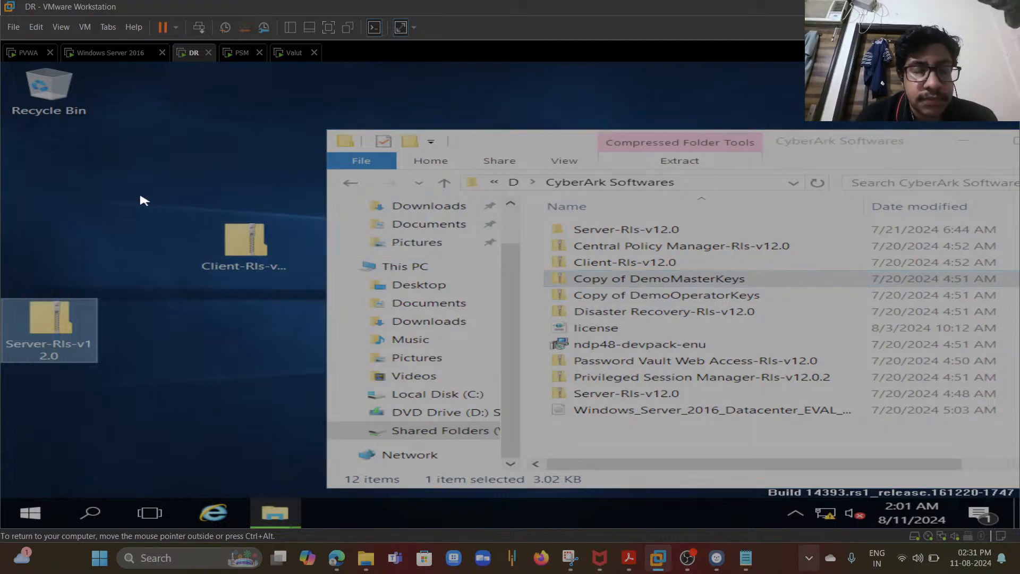
{"action": "left_click", "coordinate": [649, 298]}
{"action": "left_click_drag", "start_coordinate": [147, 310], "coordinate": [162, 346]}
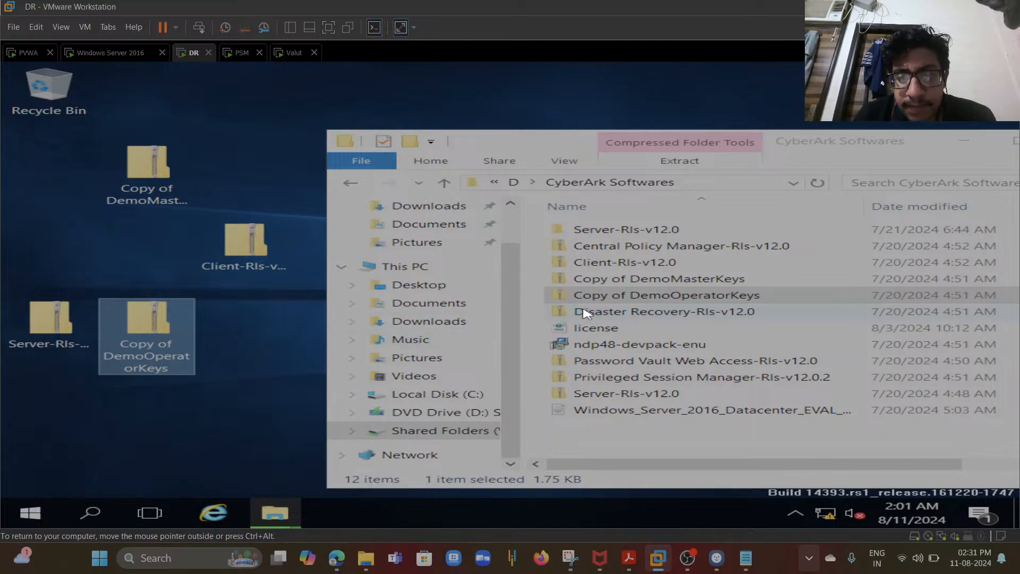
{"action": "left_click", "coordinate": [602, 313]}
{"action": "left_click_drag", "start_coordinate": [320, 153], "coordinate": [286, 147]}
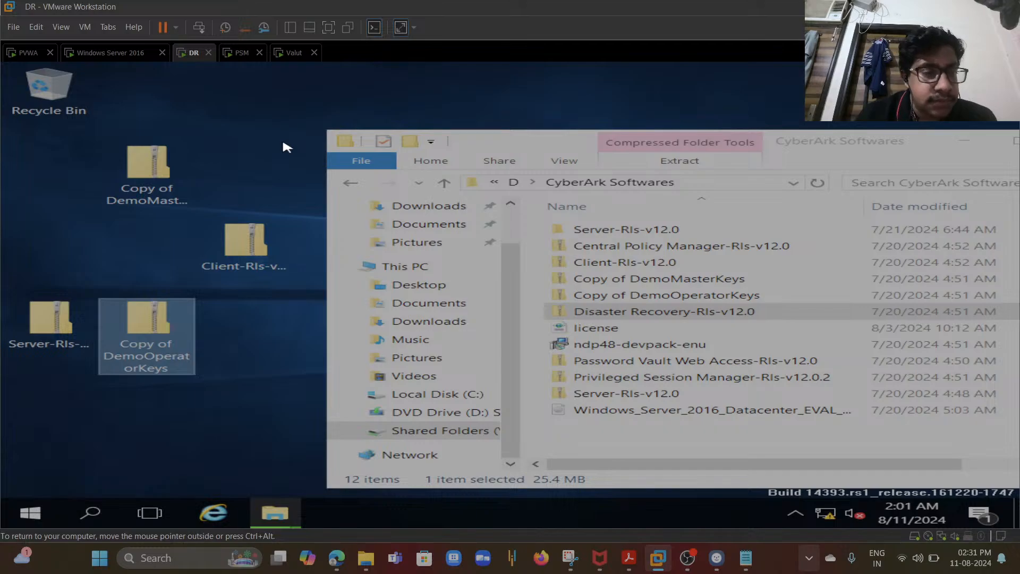
{"action": "left_click", "coordinate": [963, 143]}
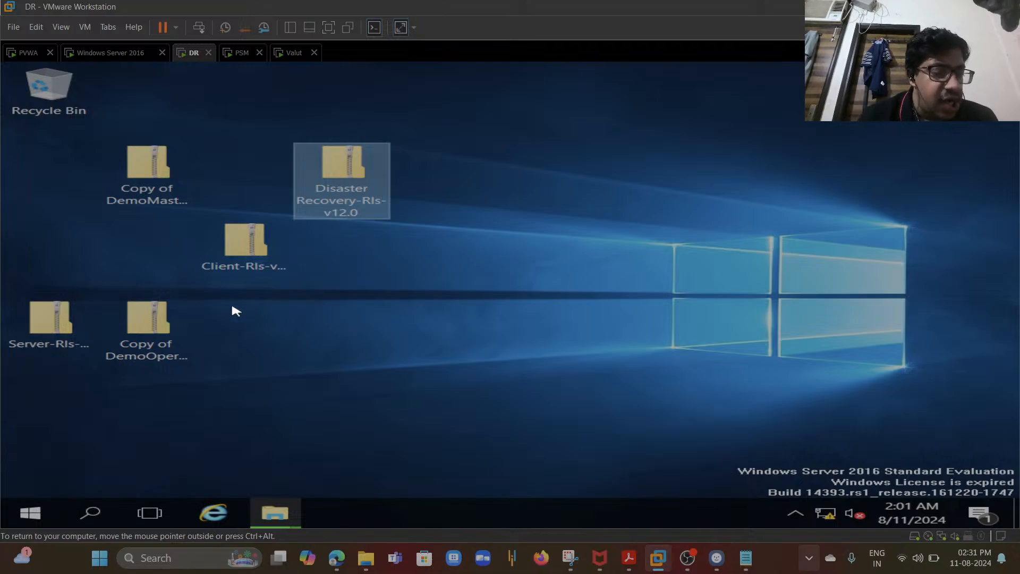
- Extract the Server-Rls-v12.0 archive on the desktop into a Server-Rls-v12.0 folder on the Desktop
{"action": "left_click", "coordinate": [66, 331]}
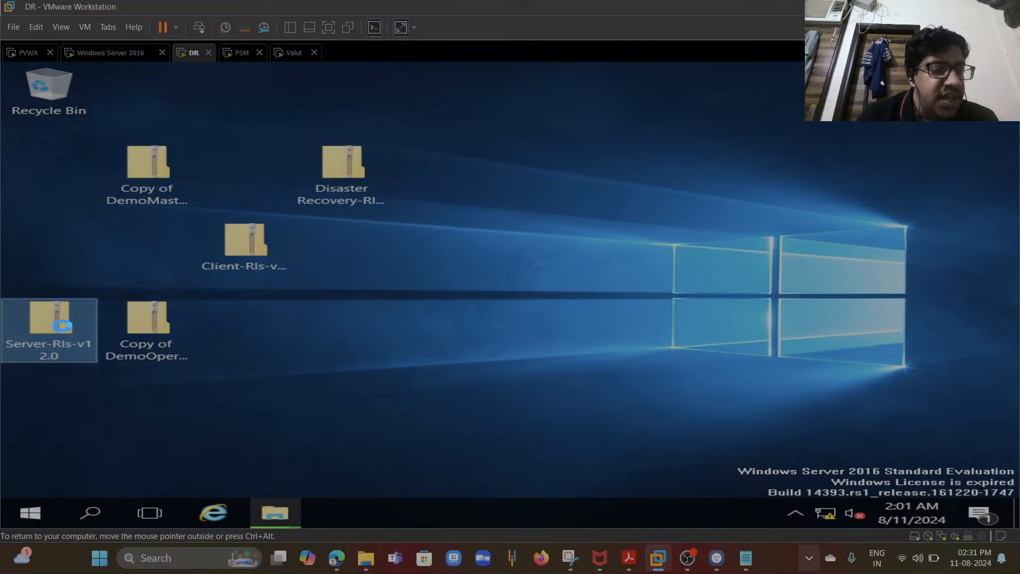
{"action": "right_click", "coordinate": [63, 325]}
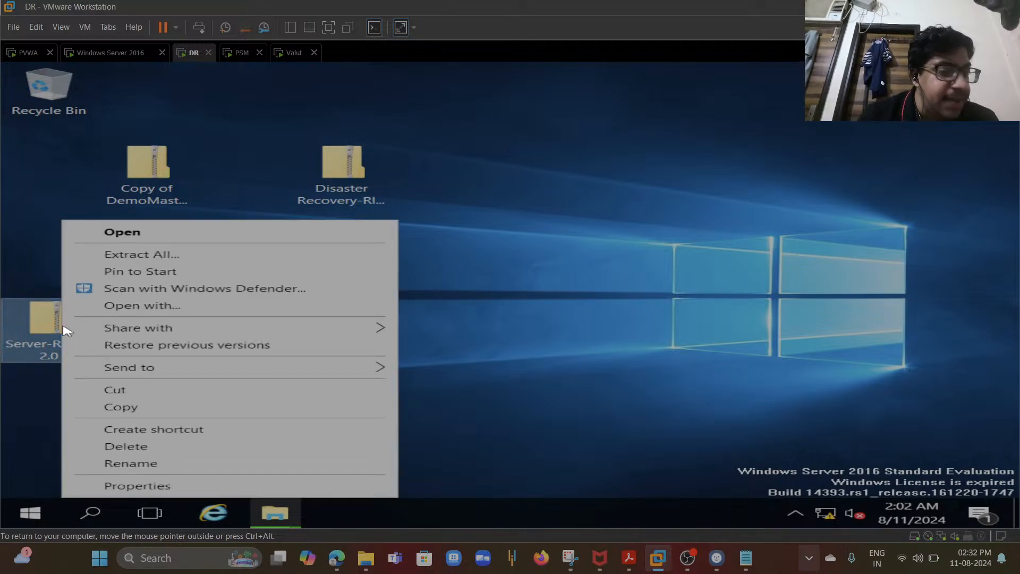
{"action": "left_click", "coordinate": [173, 255]}
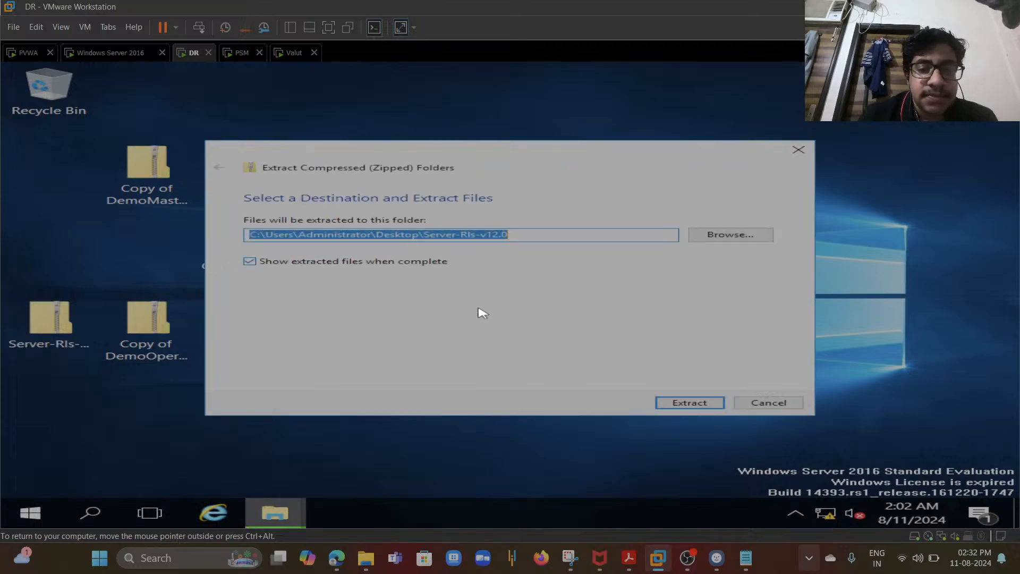
{"action": "left_click", "coordinate": [689, 402]}
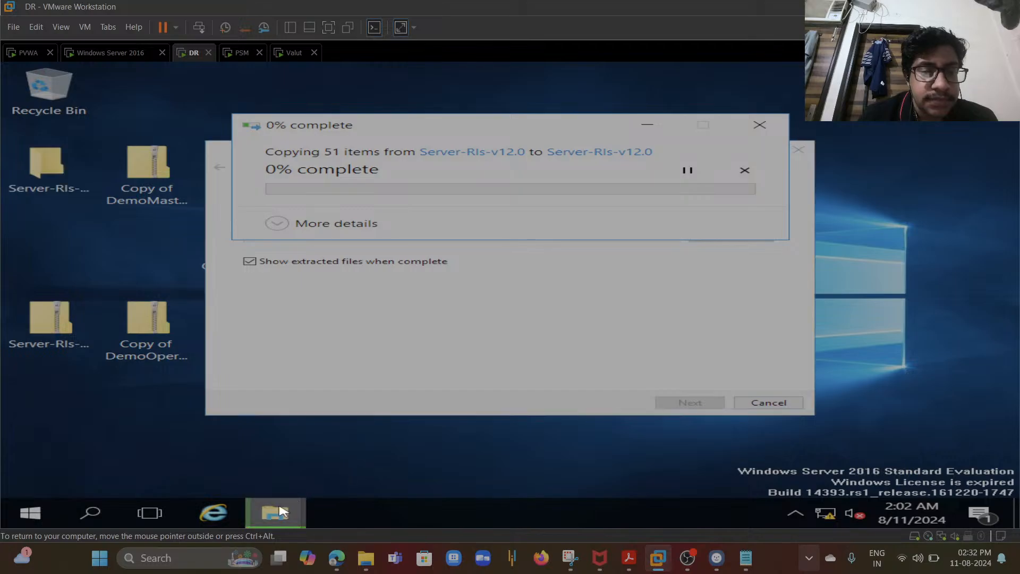
- Copy the license file from CyberArk Softwares to the desktop and minimize Explorer
{"action": "mouse_move", "coordinate": [281, 508]}
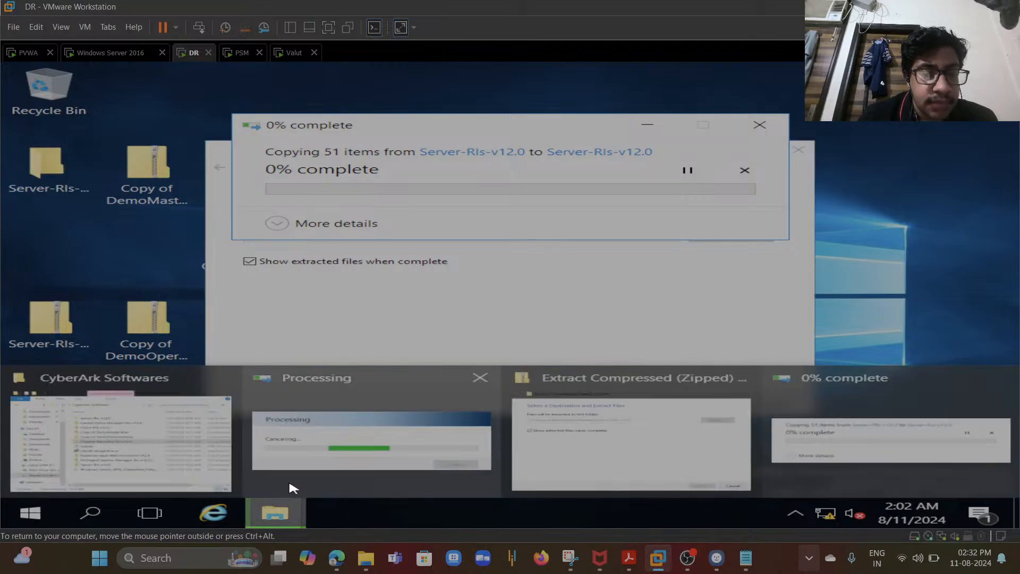
{"action": "left_click", "coordinate": [181, 442]}
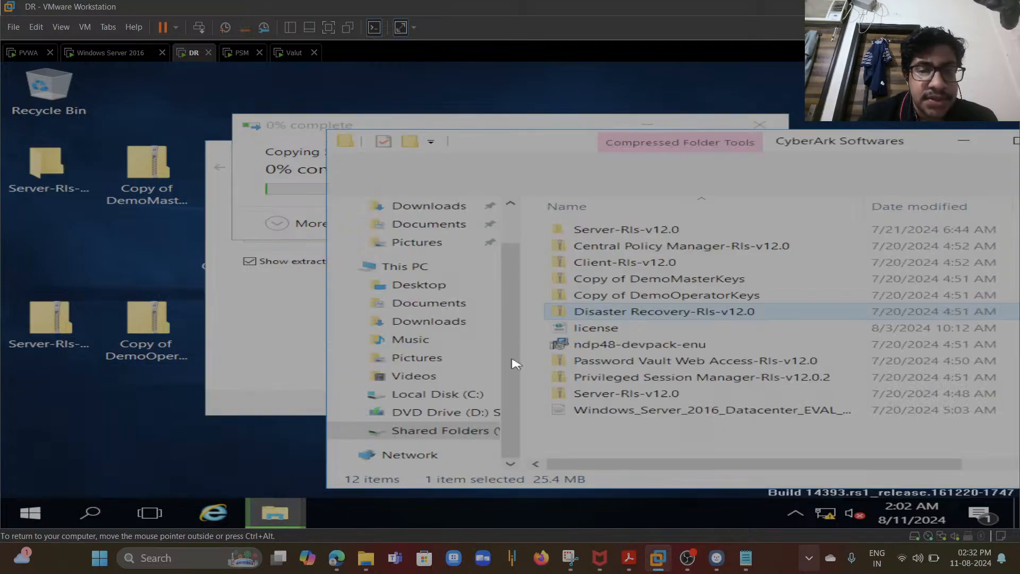
{"action": "left_click", "coordinate": [598, 328]}
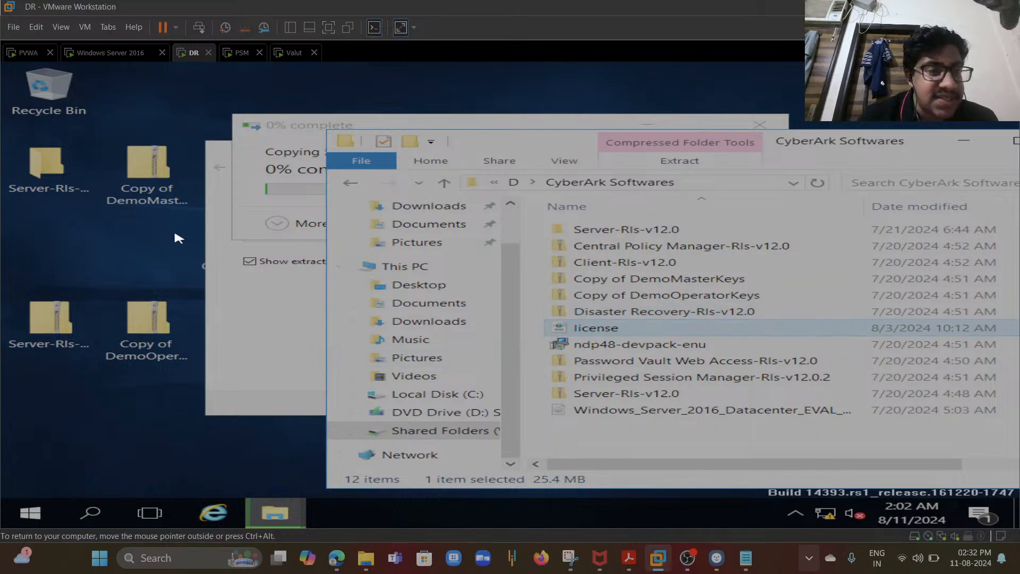
{"action": "left_click", "coordinate": [104, 242]}
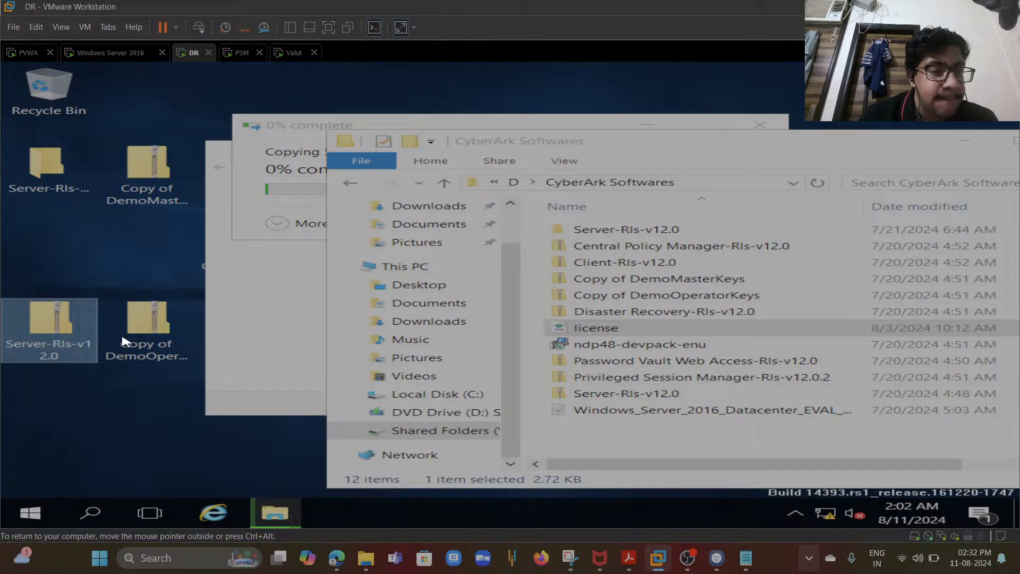
{"action": "key", "text": "ctrl+v"}
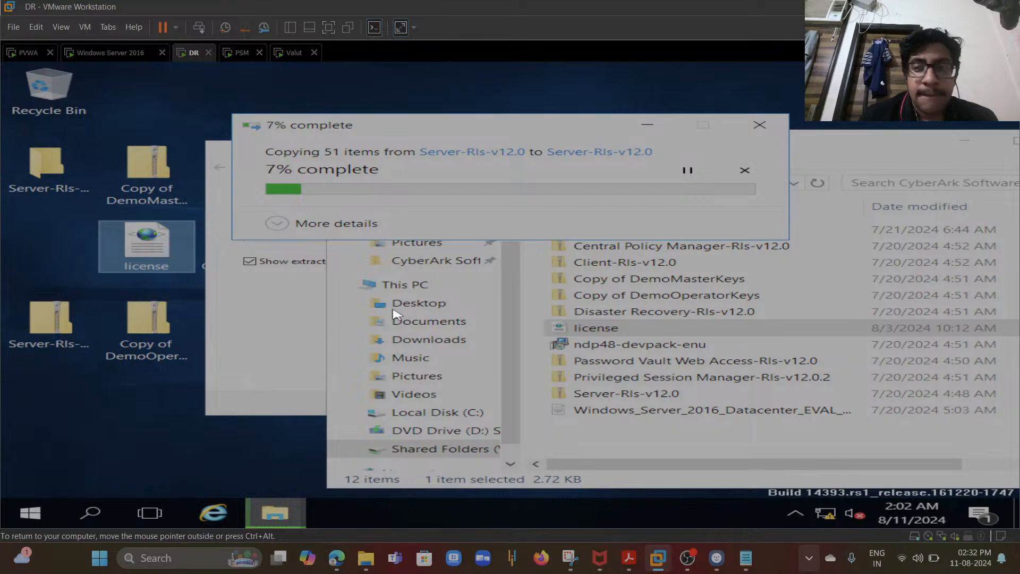
{"action": "left_click", "coordinate": [964, 141]}
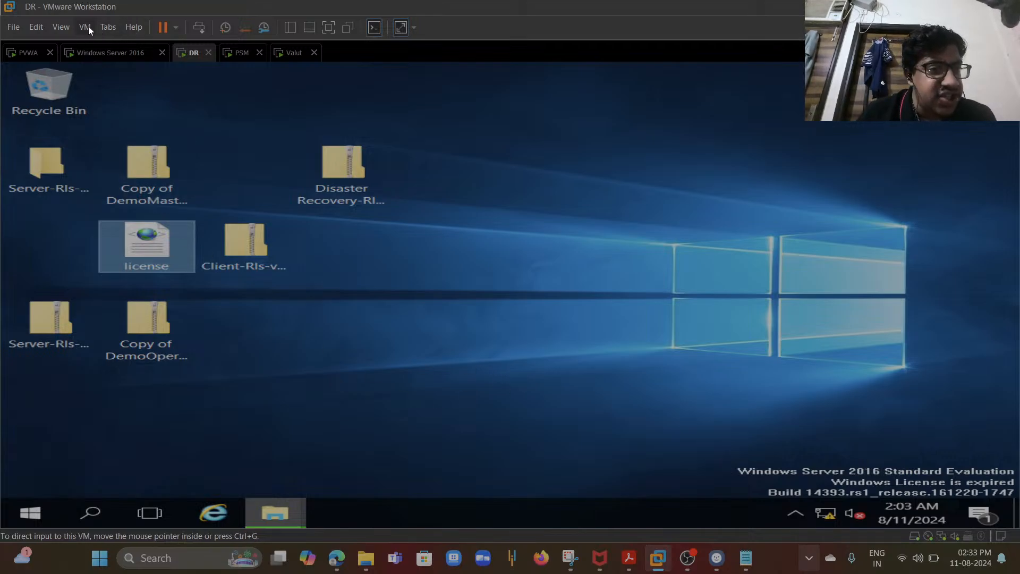
- Add a second network adapter to the DR virtual machine, set it to Bridged, and save the settings
{"action": "right_click", "coordinate": [186, 53]}
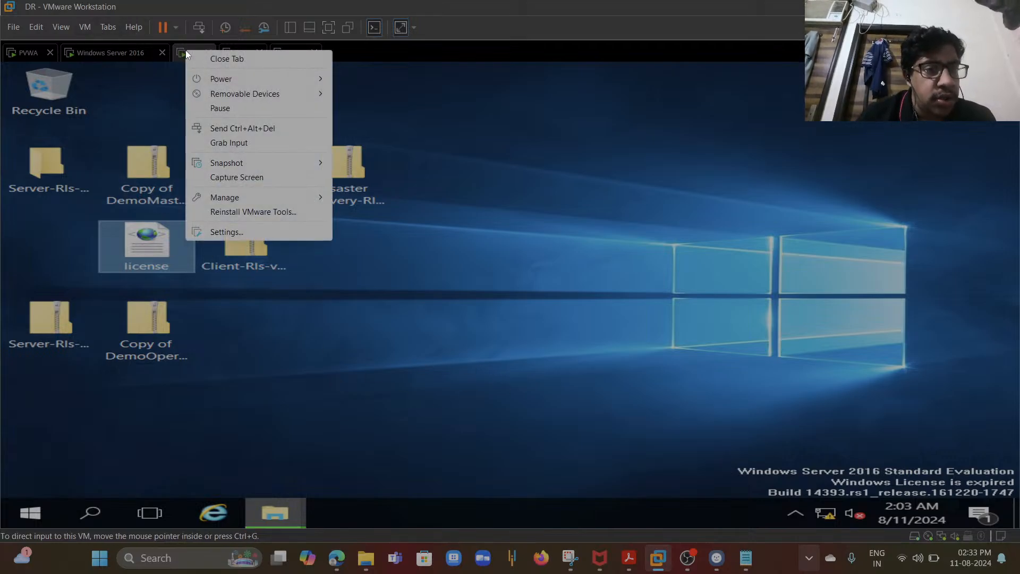
{"action": "left_click", "coordinate": [223, 229]}
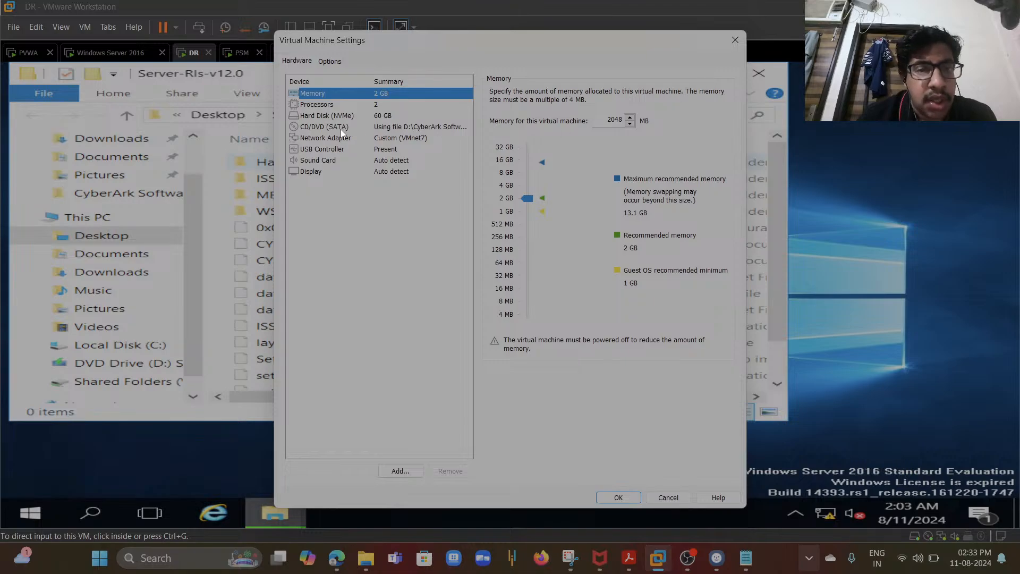
{"action": "left_click", "coordinate": [319, 137]}
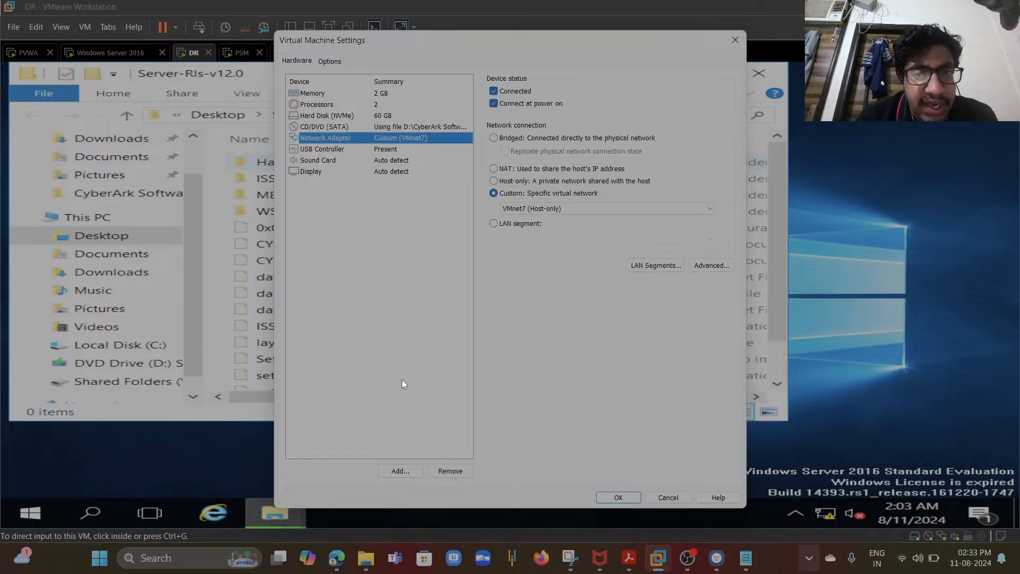
{"action": "left_click", "coordinate": [407, 473]}
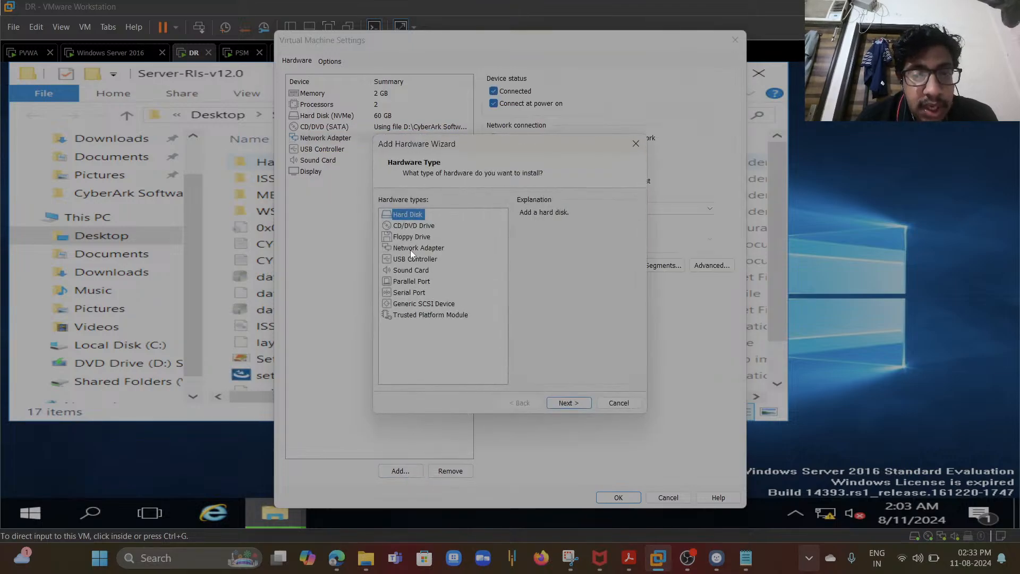
{"action": "left_click", "coordinate": [410, 248]}
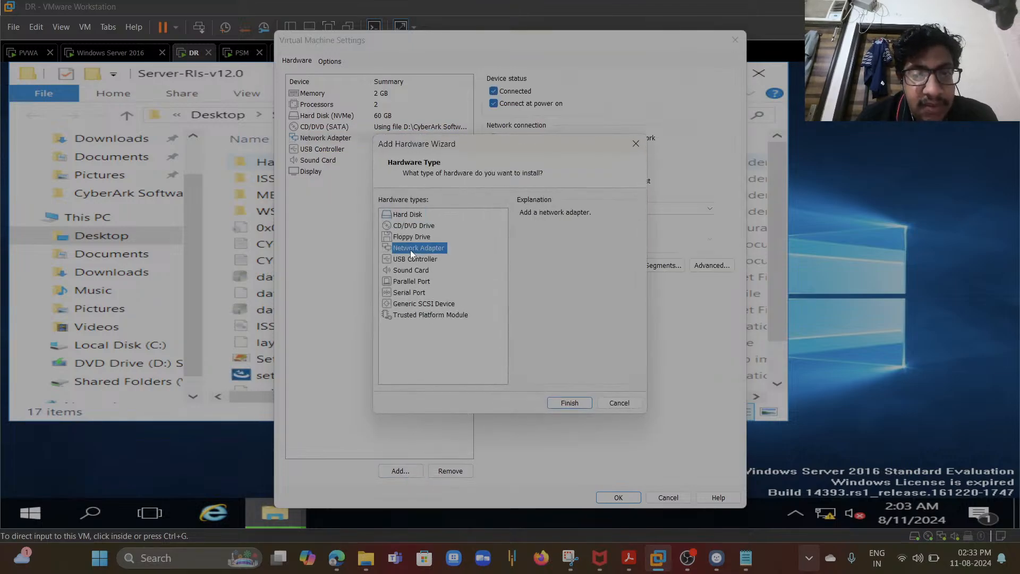
{"action": "left_click", "coordinate": [575, 404]}
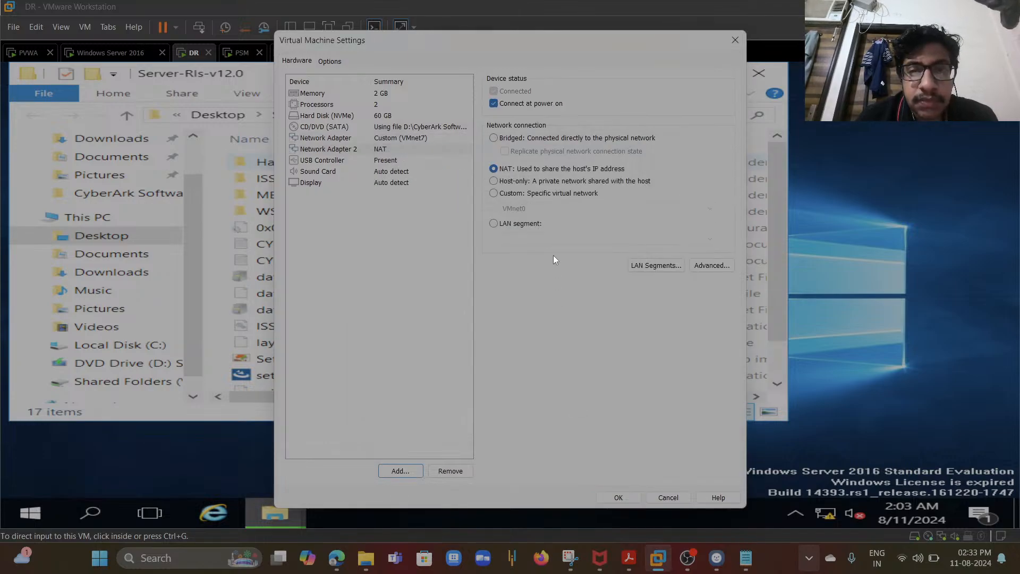
{"action": "left_click", "coordinate": [494, 138]}
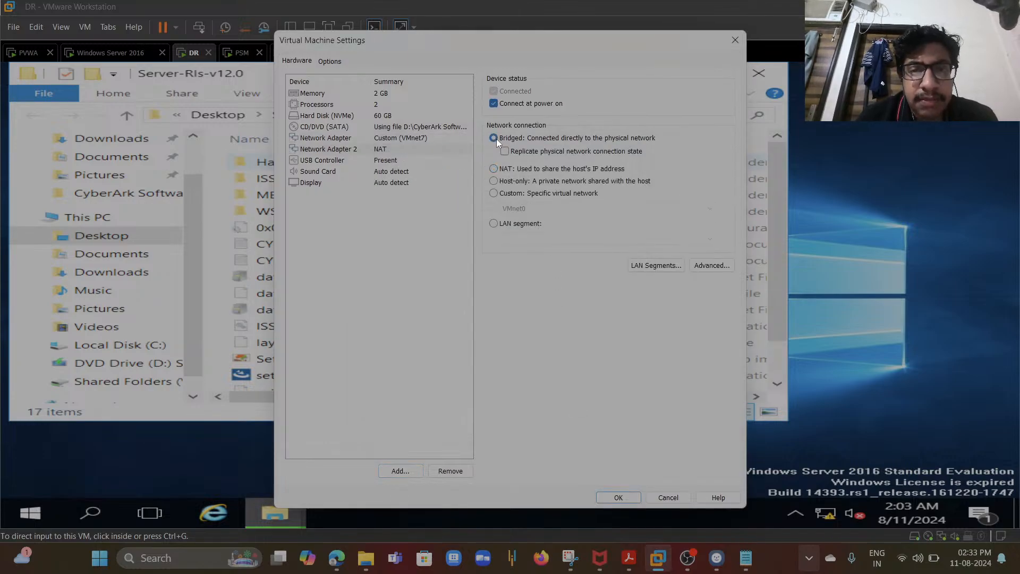
{"action": "left_click", "coordinate": [625, 492]}
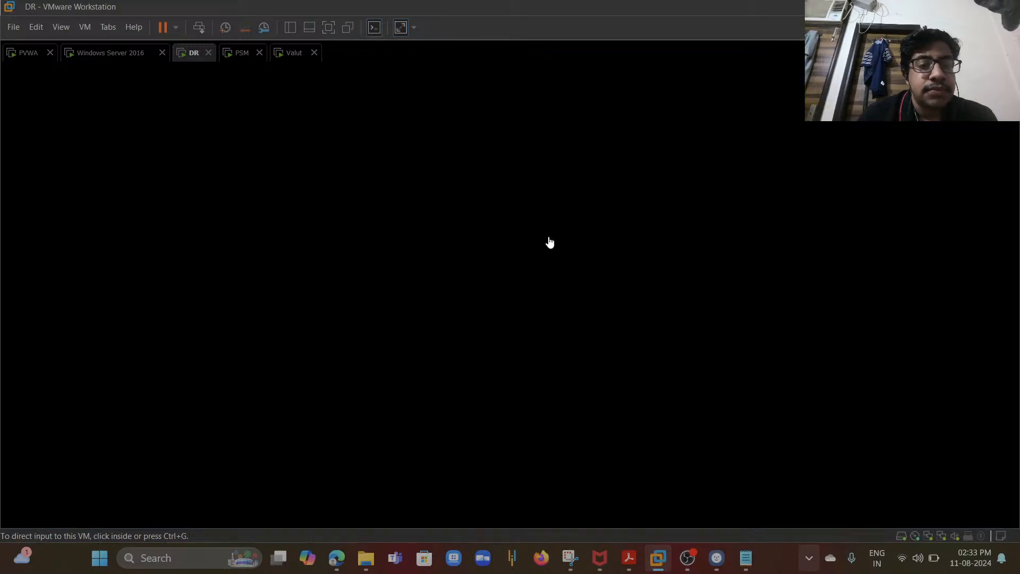
- Return to the VM, dismiss the compressed folder error, and close the Server-Rls-v12.0 folder window
{"action": "left_click", "coordinate": [523, 241]}
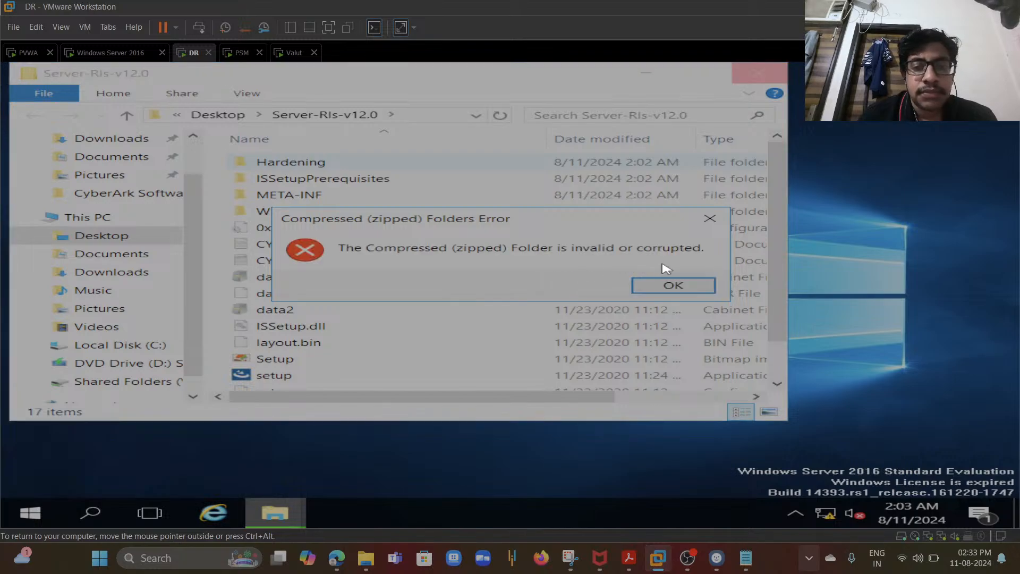
{"action": "left_click", "coordinate": [673, 286]}
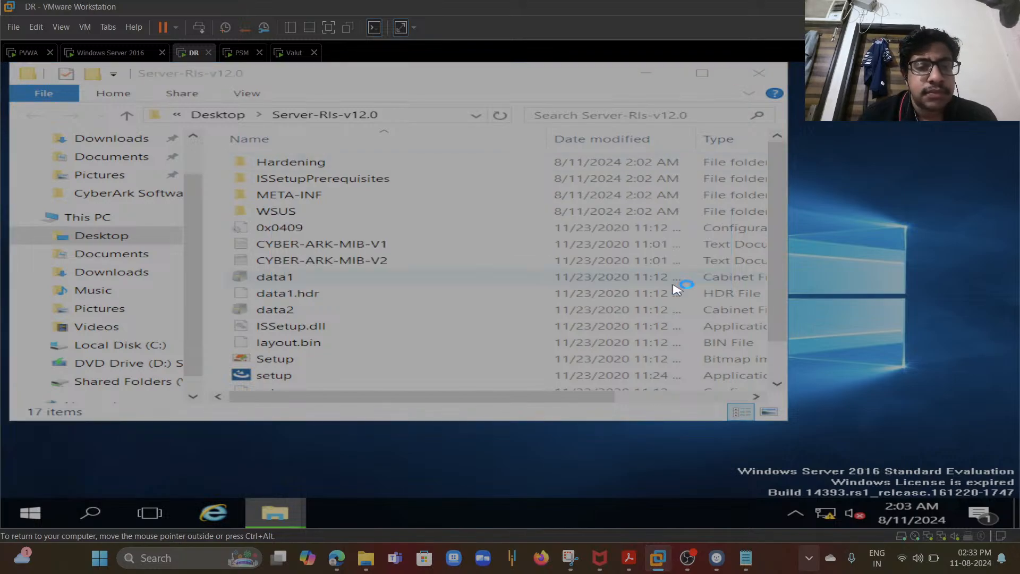
{"action": "left_click", "coordinate": [758, 73]}
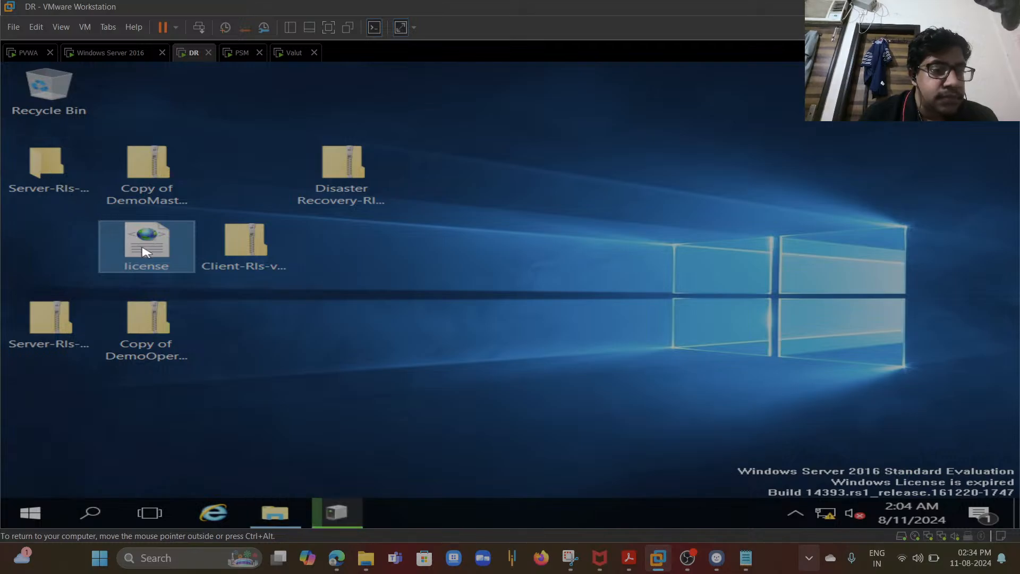
- Try to move the license file into the extracted Server-Rls-v12.0 folder on the desktop
{"action": "left_click_drag", "start_coordinate": [144, 252], "coordinate": [44, 183]}
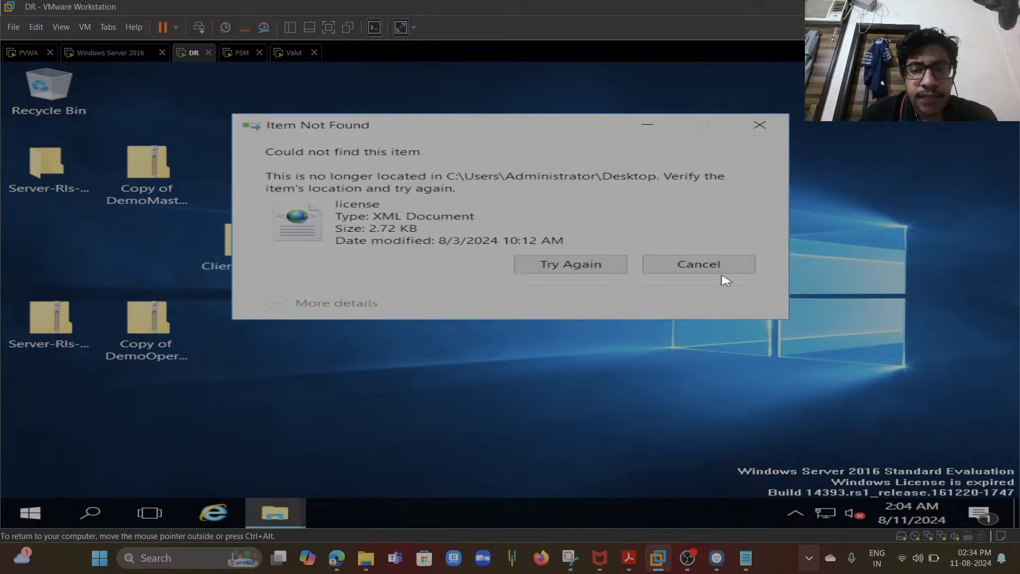
- Dismiss the item-not-found error, extract the Client-Rls-v12.0 archive onto the desktop, and close the opened folder
{"action": "left_click", "coordinate": [734, 264]}
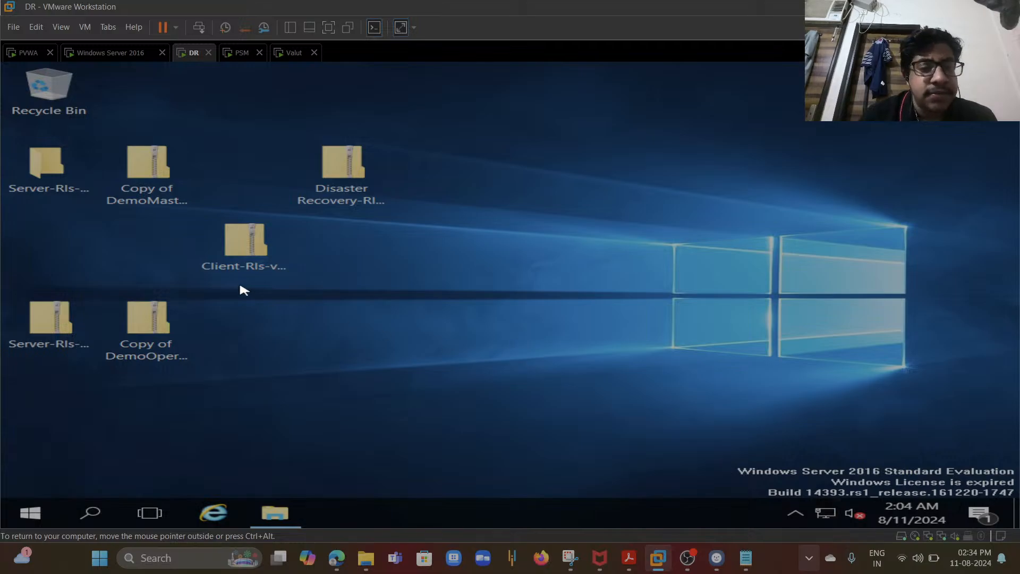
{"action": "double_click", "coordinate": [255, 238]}
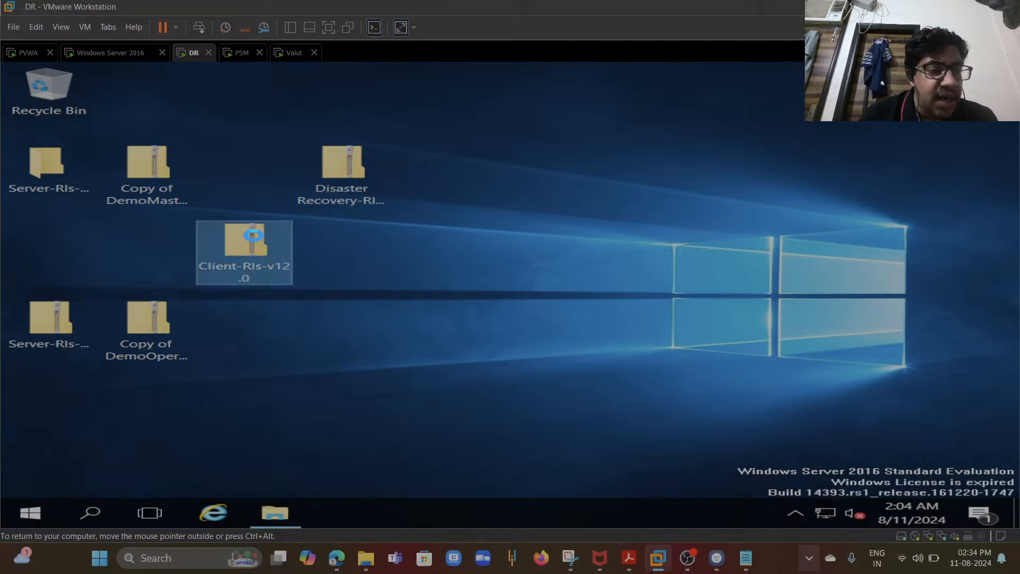
{"action": "right_click", "coordinate": [253, 219]}
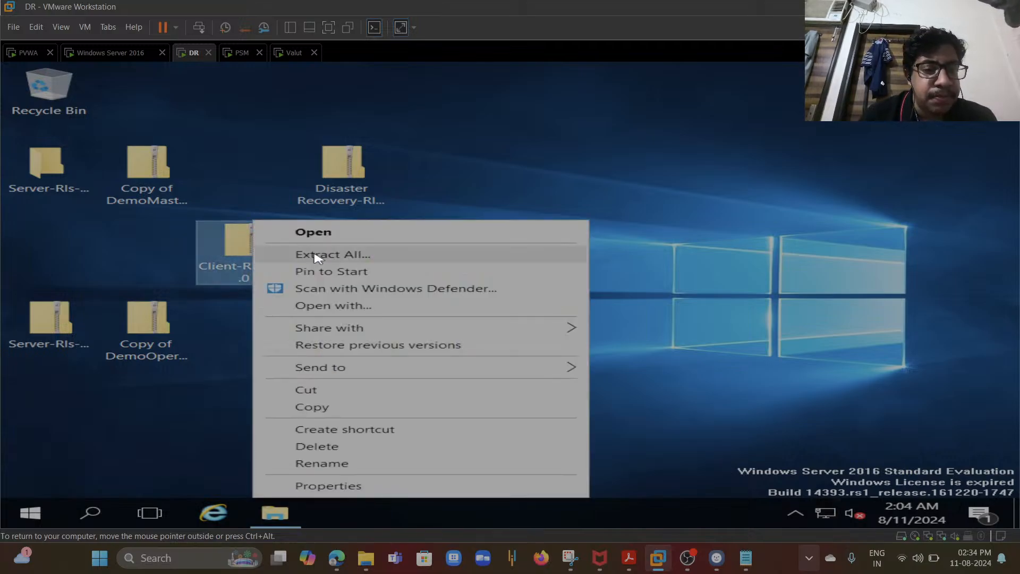
{"action": "left_click", "coordinate": [313, 254]}
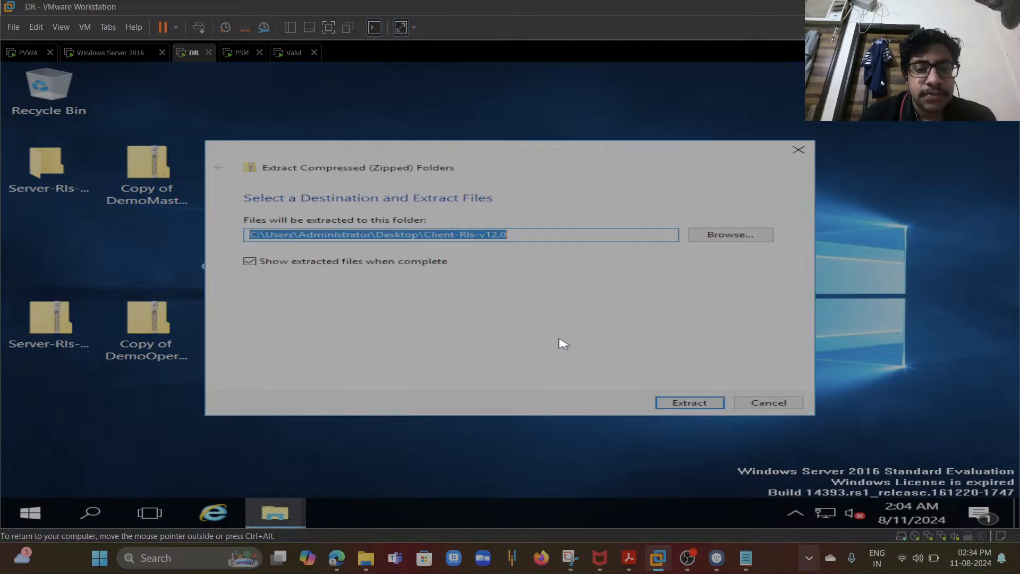
{"action": "left_click", "coordinate": [681, 405]}
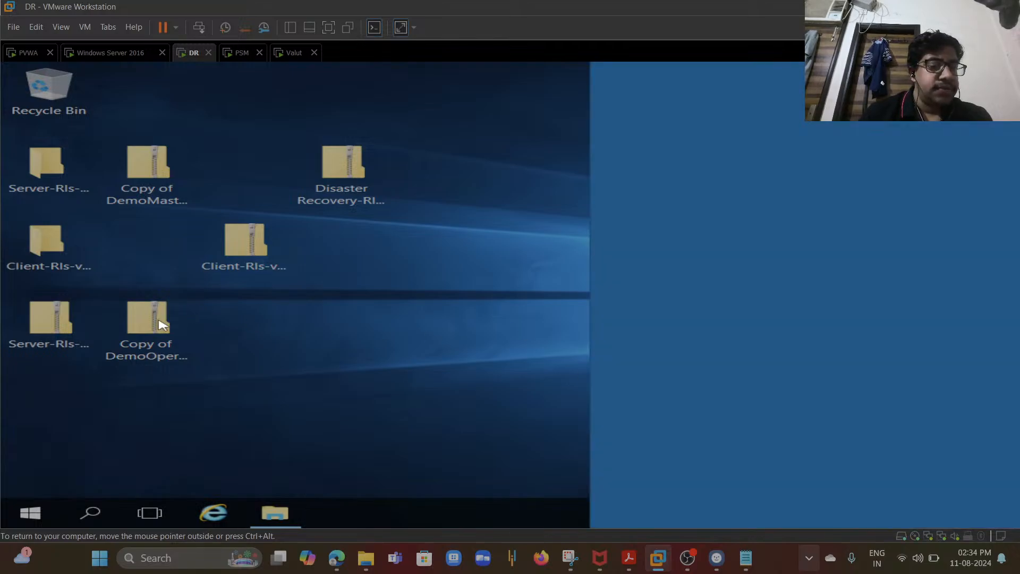
{"action": "left_click", "coordinate": [739, 343]}
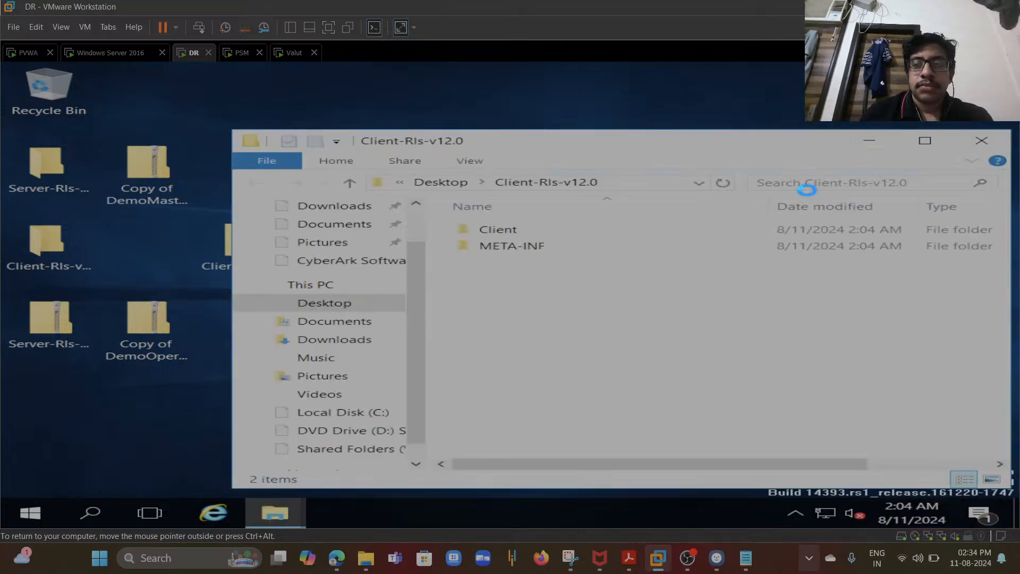
{"action": "left_click", "coordinate": [982, 142]}
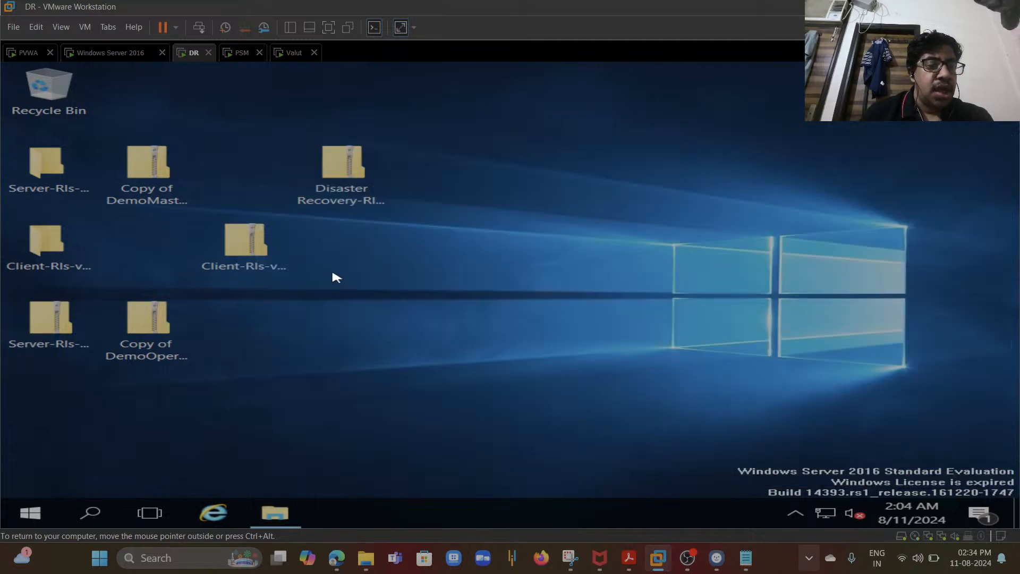
- Extract the Copy of DemoMasterKeys archive onto the desktop and close its extracted folder window
{"action": "left_click", "coordinate": [154, 173]}
{"action": "right_click", "coordinate": [152, 170]}
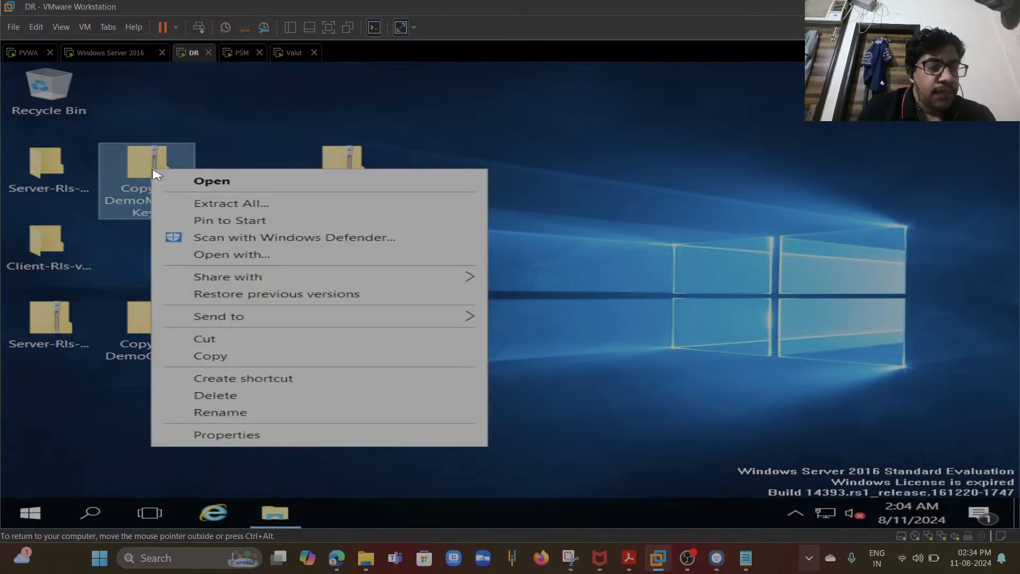
{"action": "left_click", "coordinate": [202, 204]}
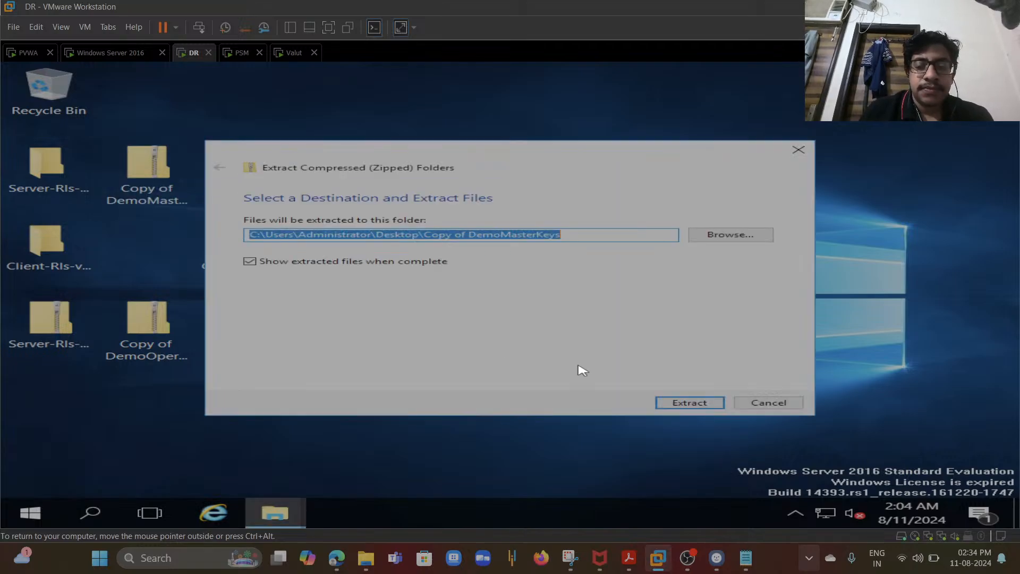
{"action": "left_click", "coordinate": [675, 403]}
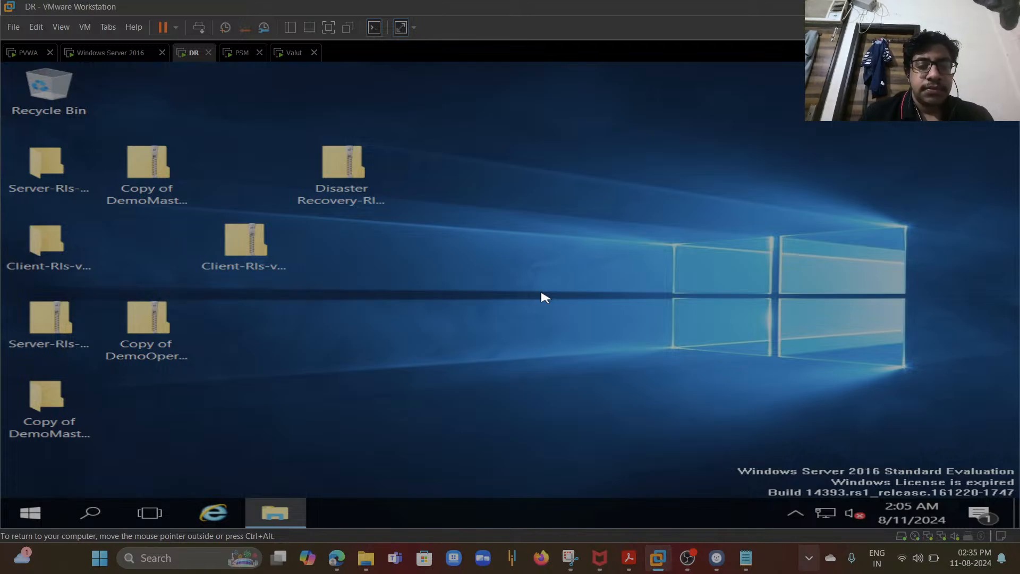
{"action": "left_click", "coordinate": [433, 283]}
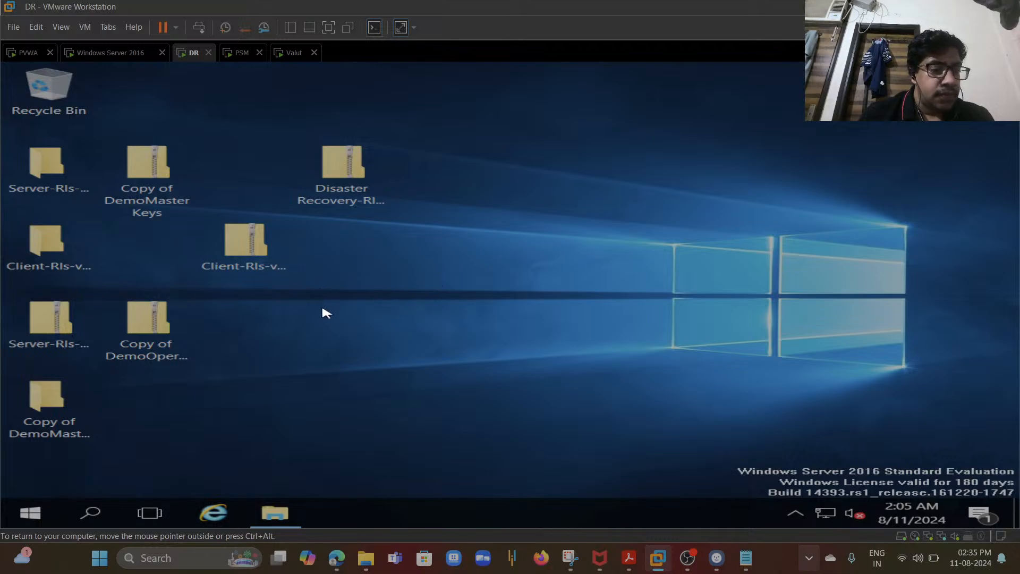
{"action": "double_click", "coordinate": [144, 327]}
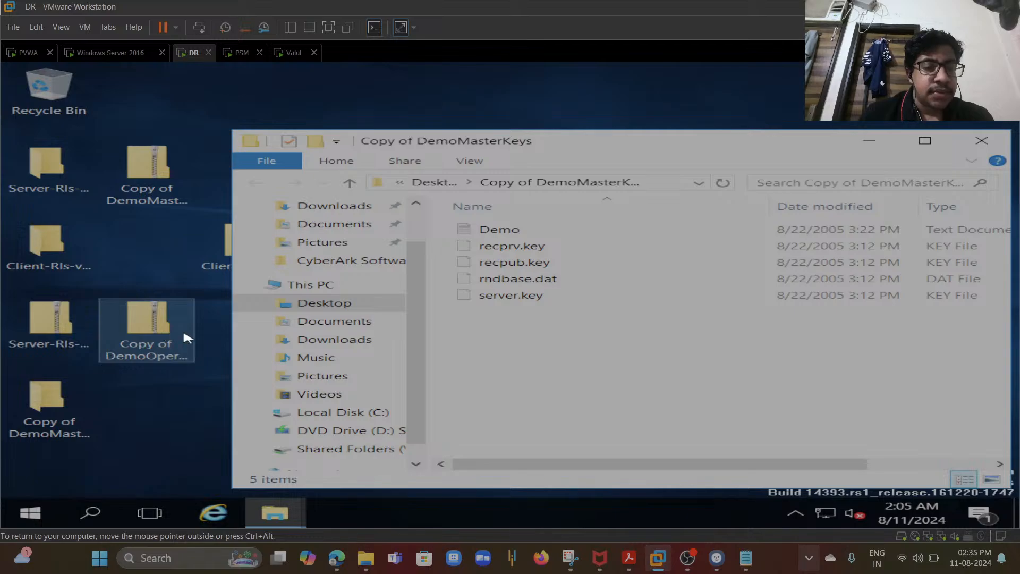
{"action": "left_click", "coordinate": [981, 142]}
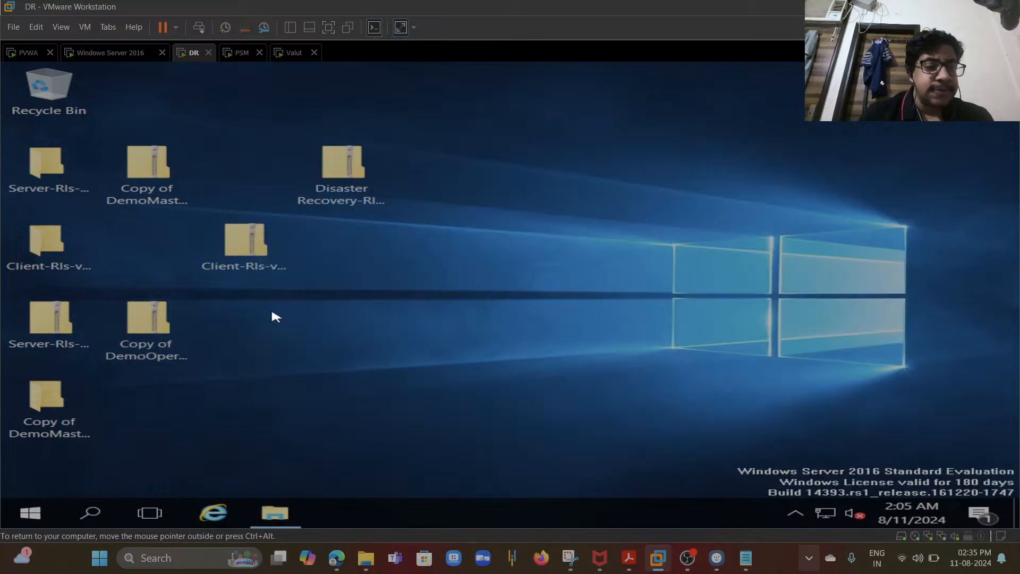
- Extract the Copy of DemoOperatorKeys archive onto the desktop and close its extracted folder window
{"action": "double_click", "coordinate": [159, 328]}
{"action": "double_click", "coordinate": [159, 328]}
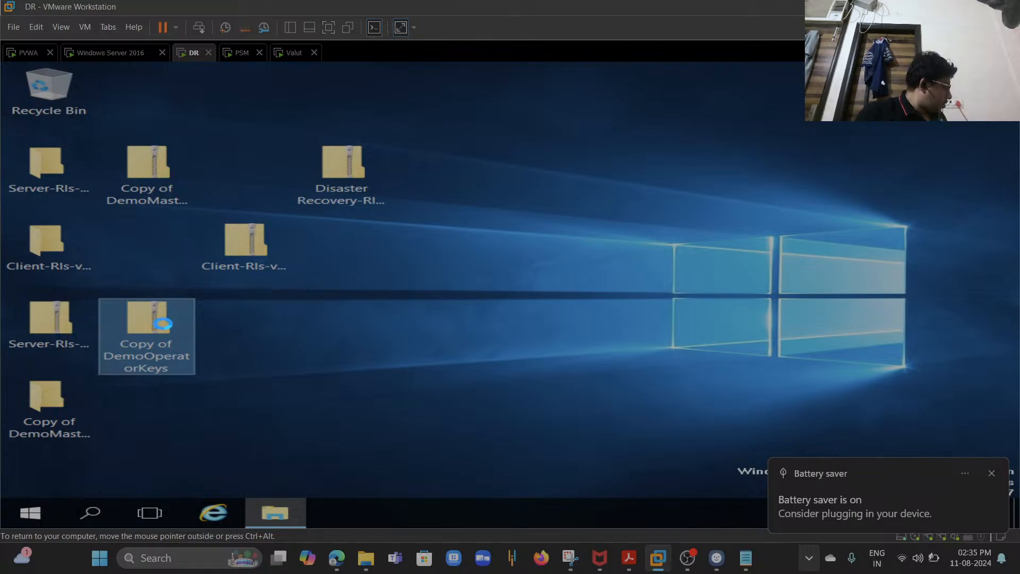
{"action": "right_click", "coordinate": [163, 326]}
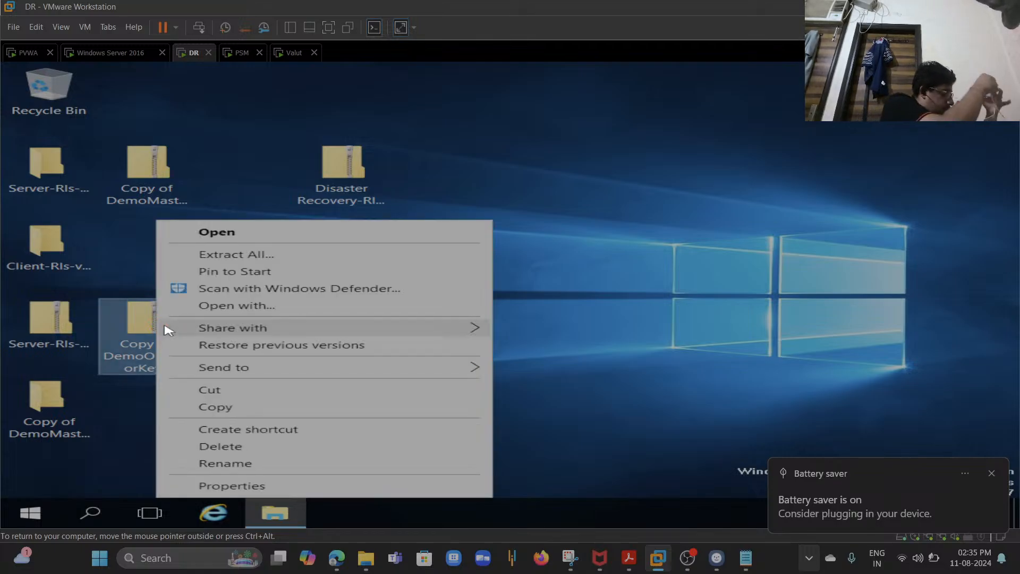
{"action": "mouse_move", "coordinate": [168, 330]}
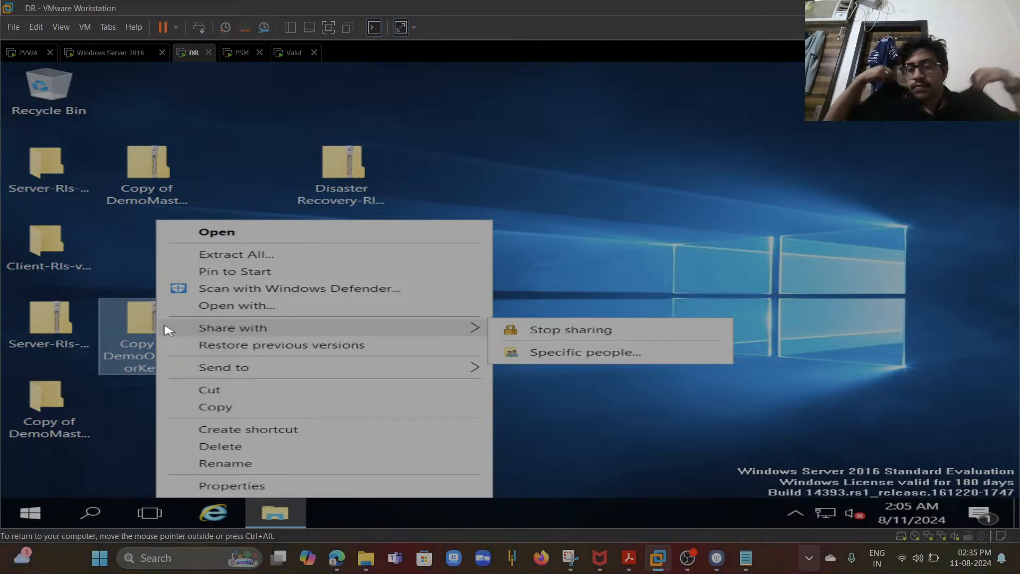
{"action": "left_click", "coordinate": [237, 259]}
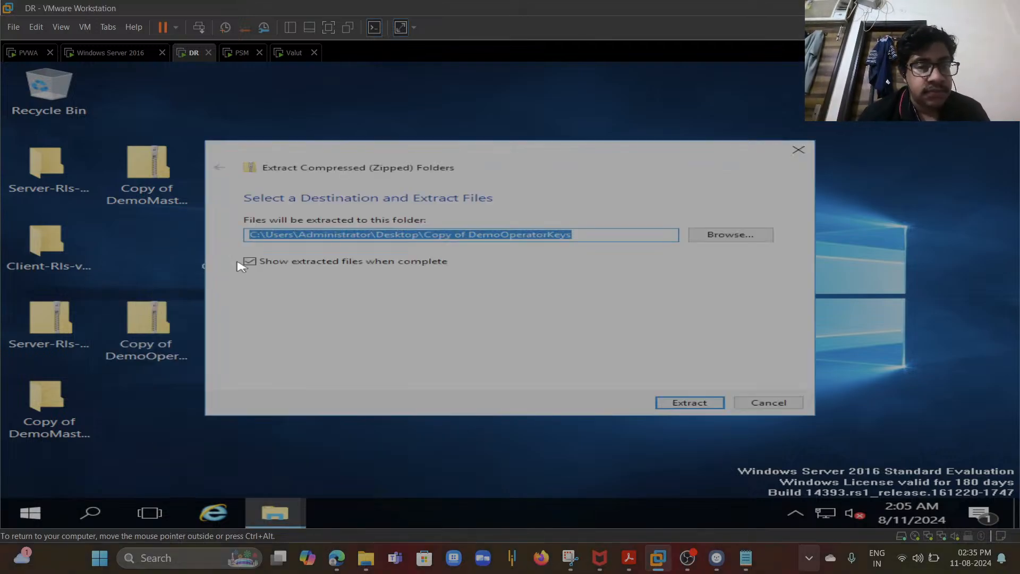
{"action": "left_click", "coordinate": [673, 402]}
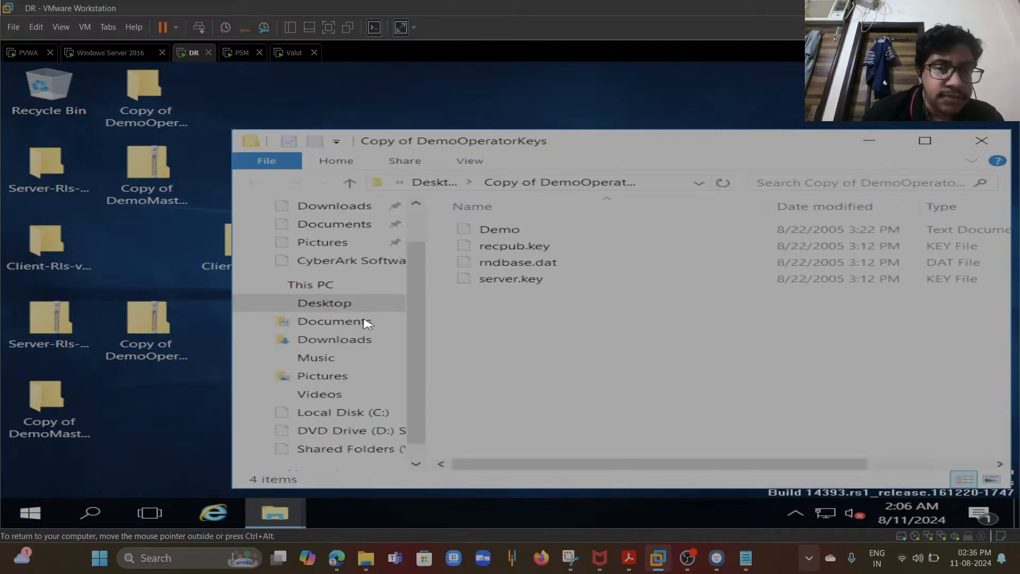
{"action": "left_click", "coordinate": [980, 143]}
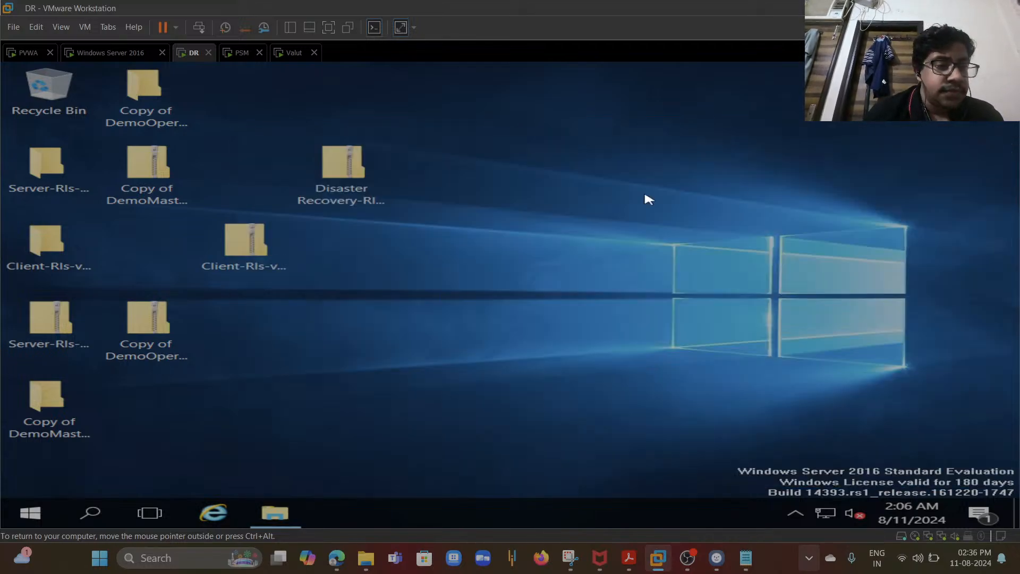
- Open the extracted Server-Rls-v12.0 folder, run setup as administrator, and minimize the folder window
{"action": "left_click", "coordinate": [48, 170]}
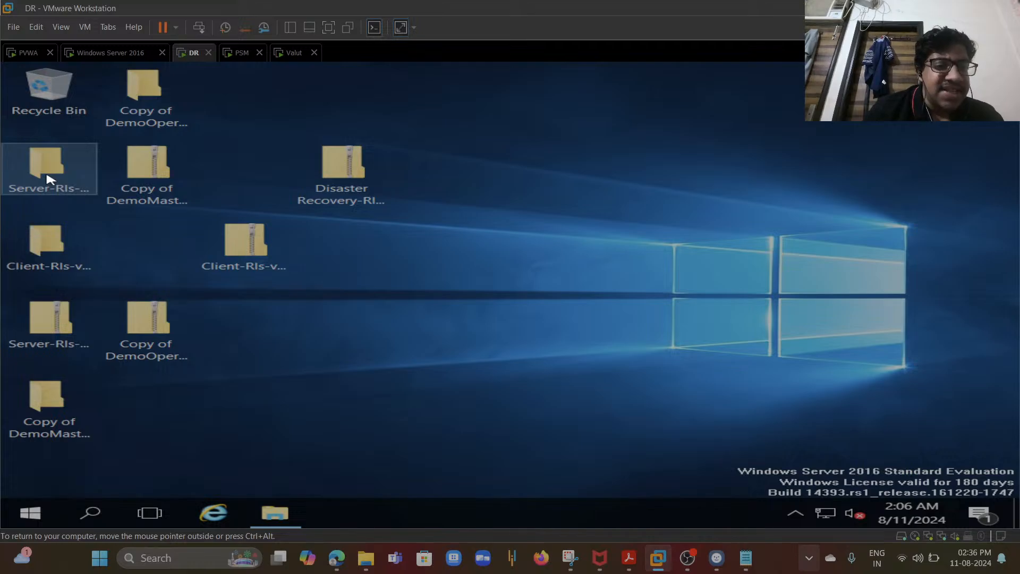
{"action": "double_click", "coordinate": [48, 170]}
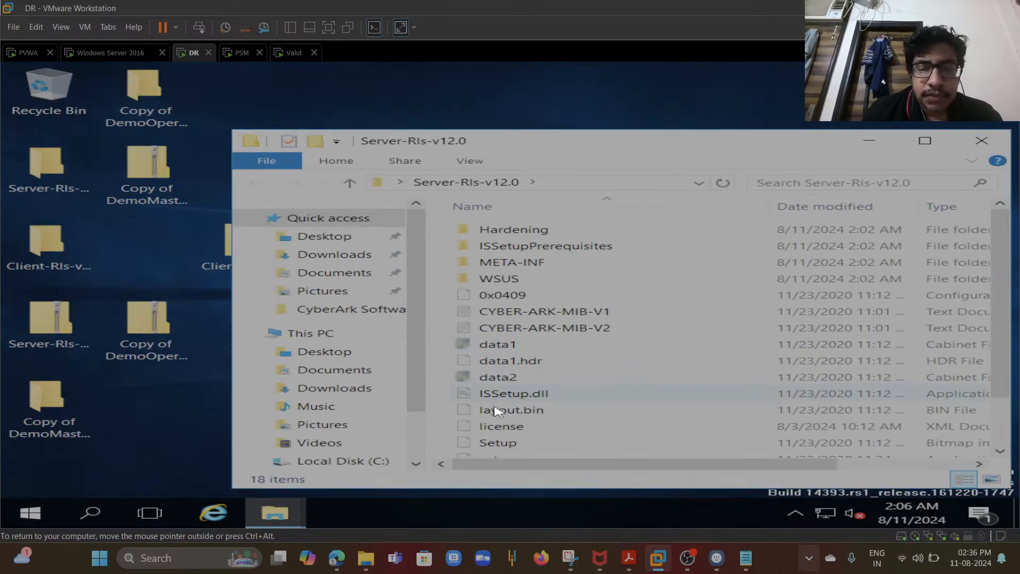
{"action": "left_click", "coordinate": [497, 443]}
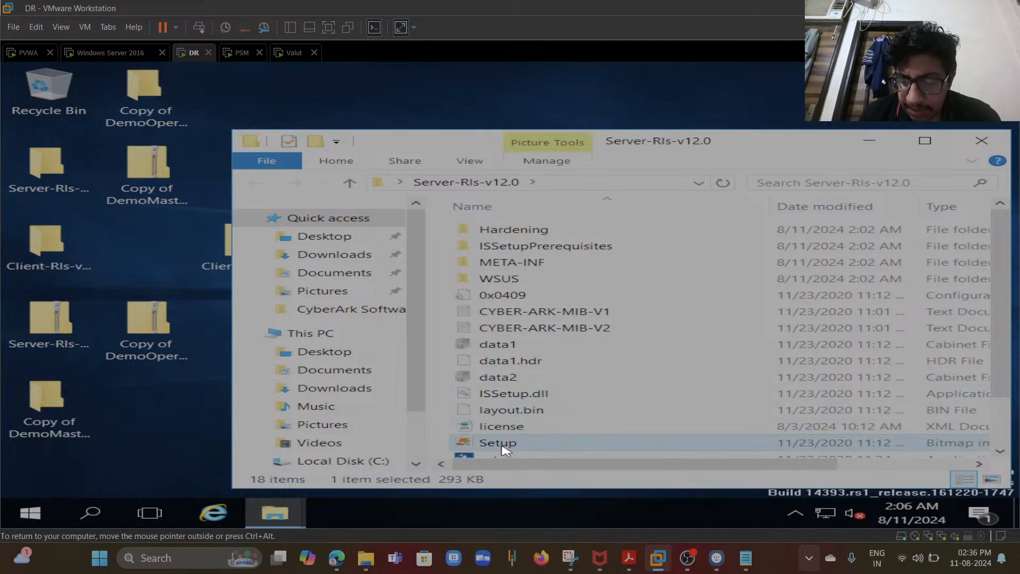
{"action": "key", "text": "Down"}
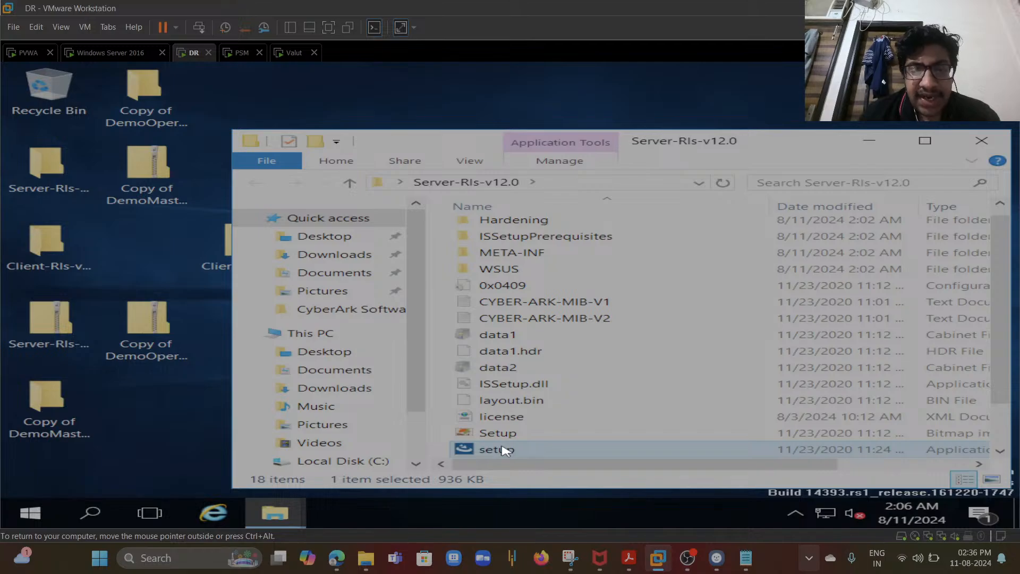
{"action": "right_click", "coordinate": [504, 450]}
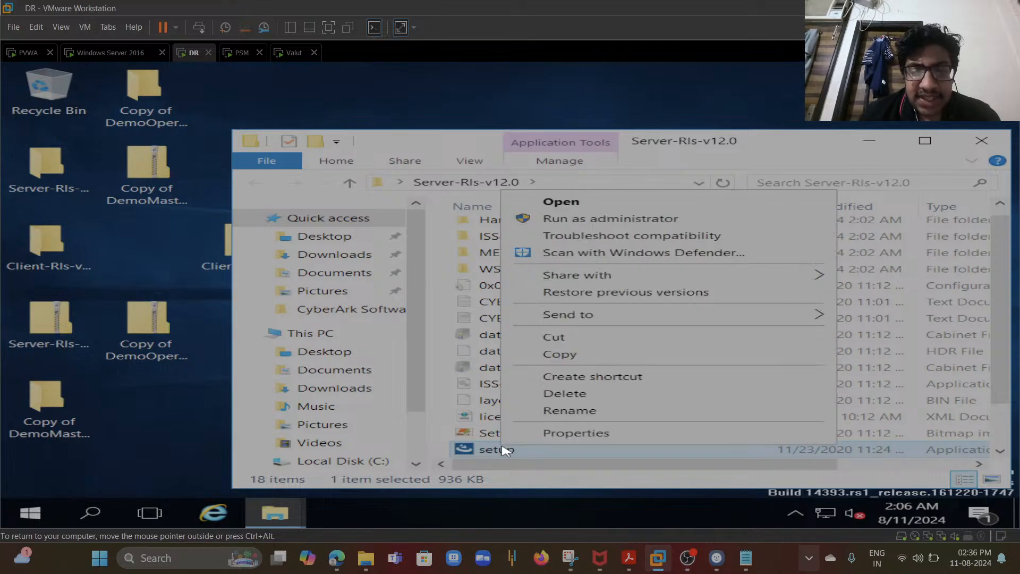
{"action": "left_click", "coordinate": [641, 220]}
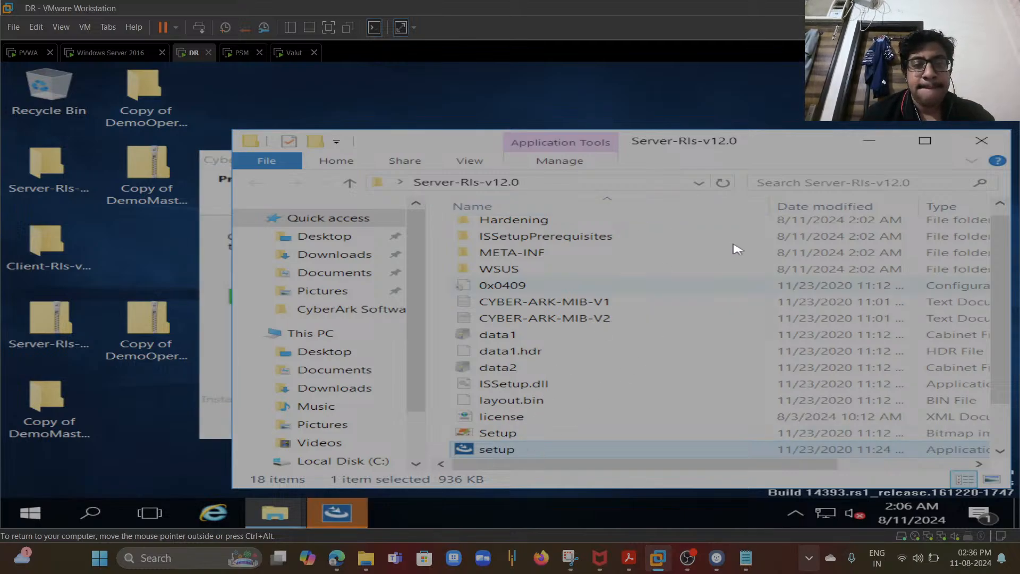
{"action": "left_click", "coordinate": [868, 143]}
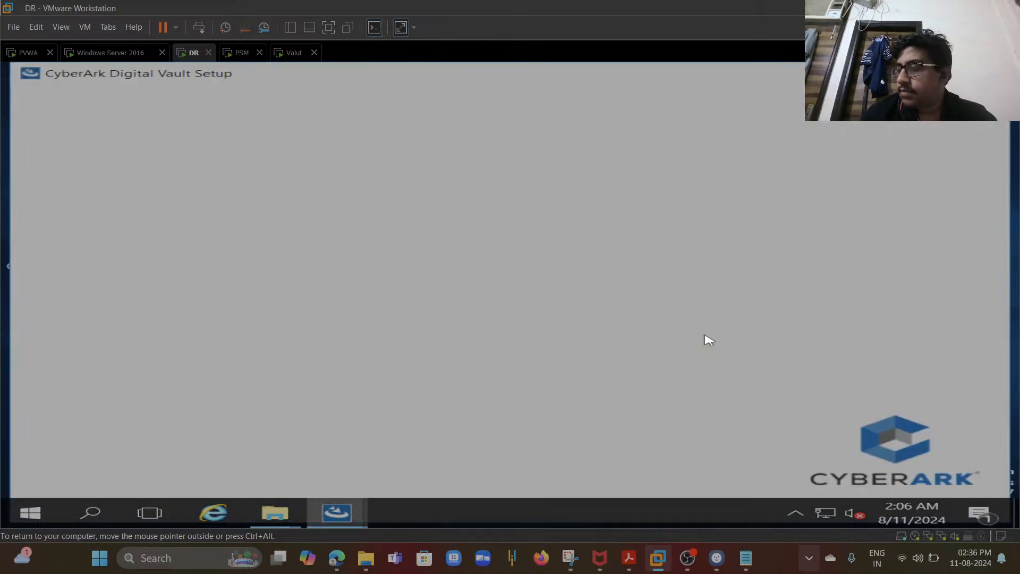
- Accept the Digital Vault license agreement and enter cyberark as both the user name and company
{"action": "left_click", "coordinate": [674, 422]}
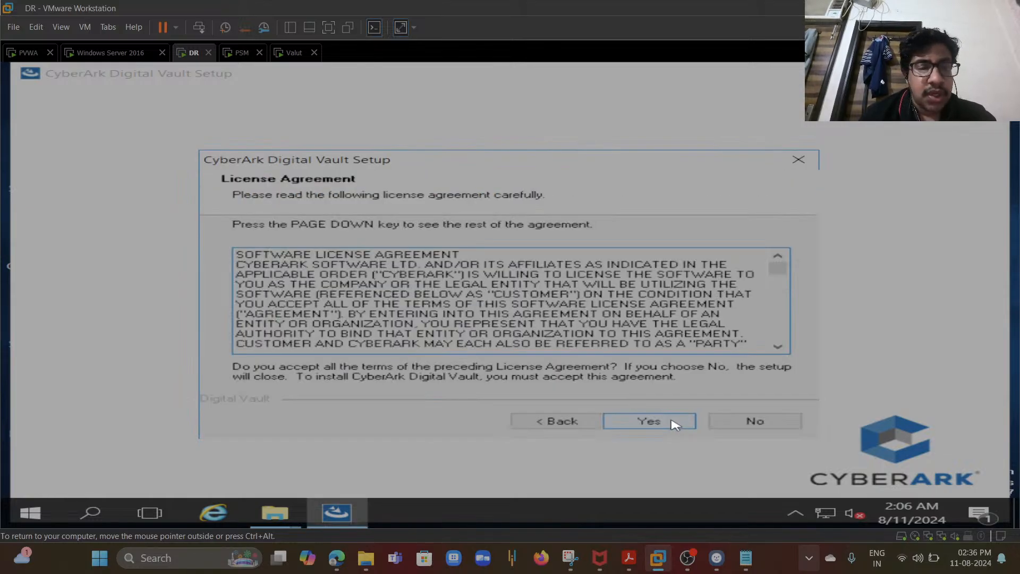
{"action": "left_click", "coordinate": [649, 421]}
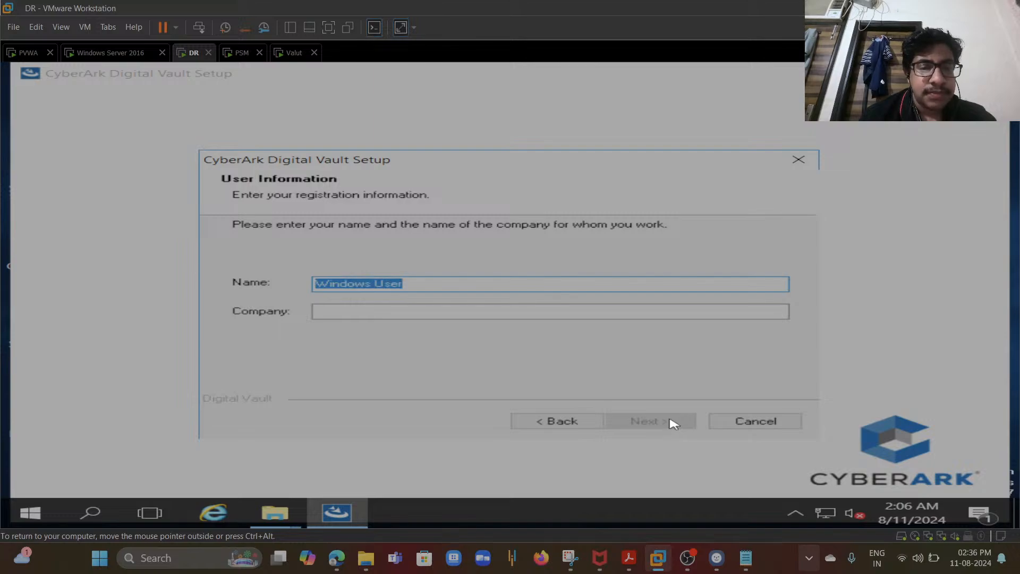
{"action": "type", "text": "cy"}
{"action": "type", "text": "berarl"}
{"action": "type", "text": "cyber"}
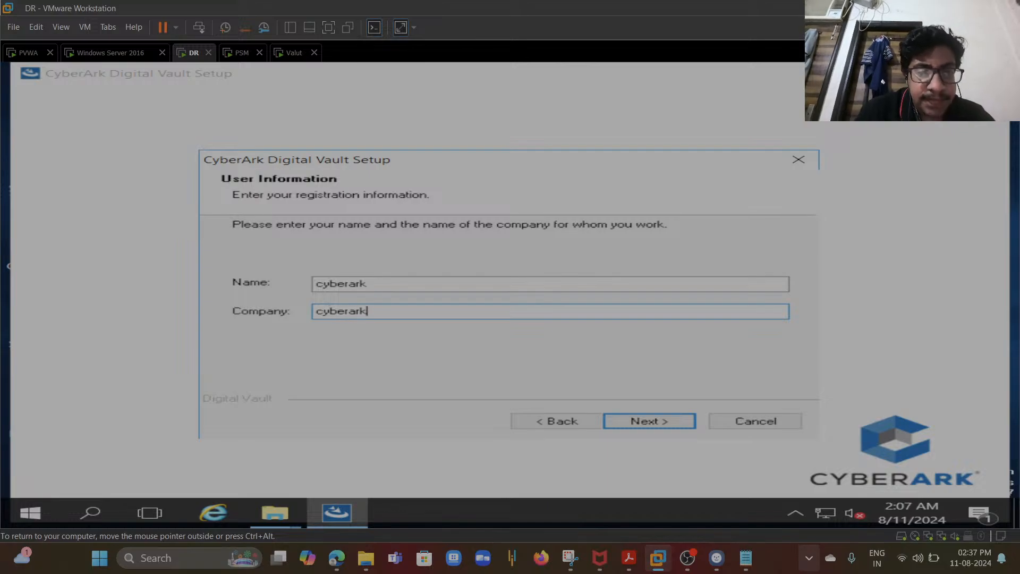
{"action": "left_click", "coordinate": [667, 422]}
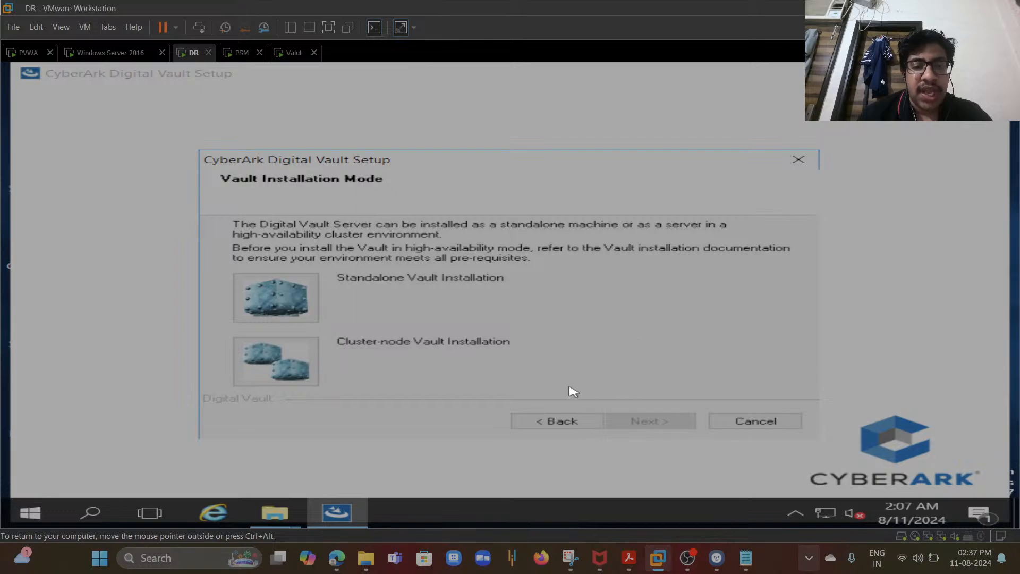
- Choose Standalone Vault Installation and accept the default program folder and Safes folder locations
{"action": "left_click", "coordinate": [246, 308]}
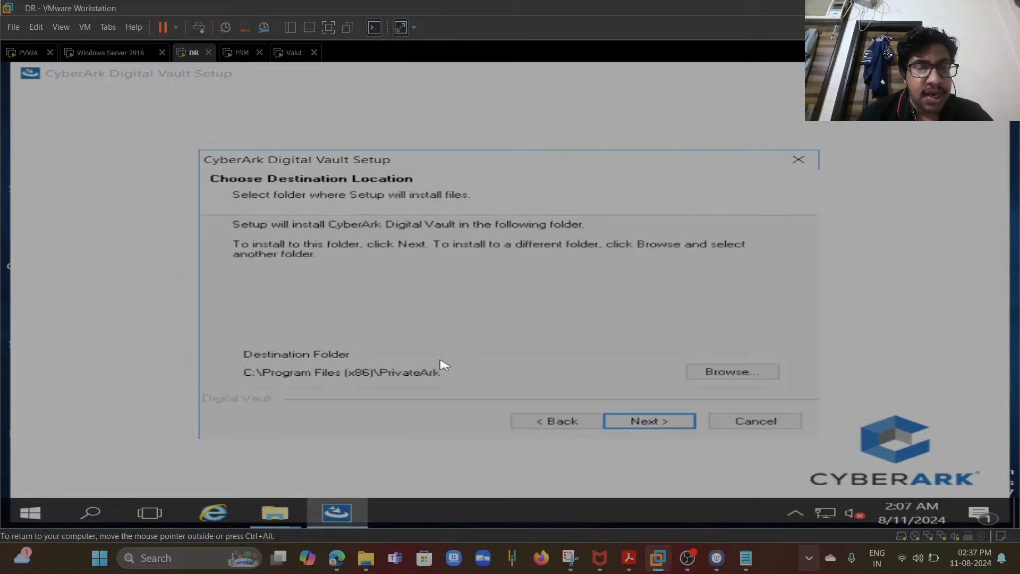
{"action": "left_click", "coordinate": [625, 421]}
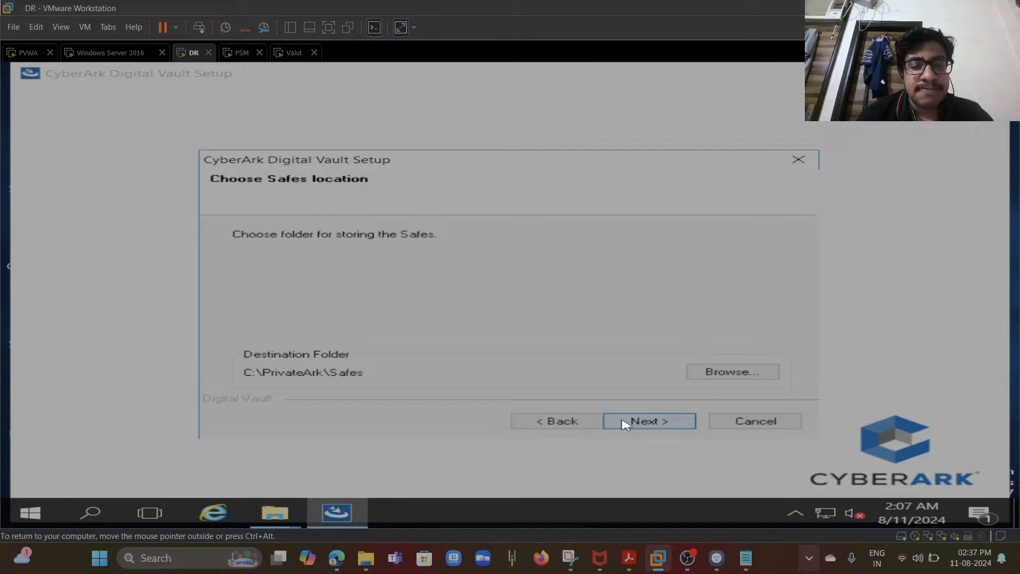
{"action": "left_click", "coordinate": [625, 421]}
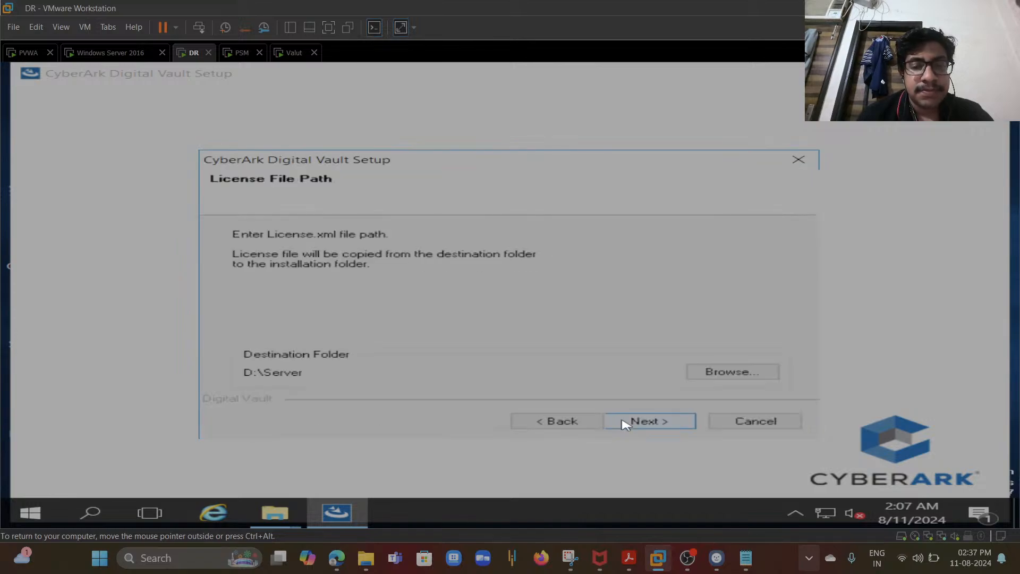
- Try to continue with the D:\Server license file path and dismiss the resulting error
{"action": "left_click", "coordinate": [624, 421]}
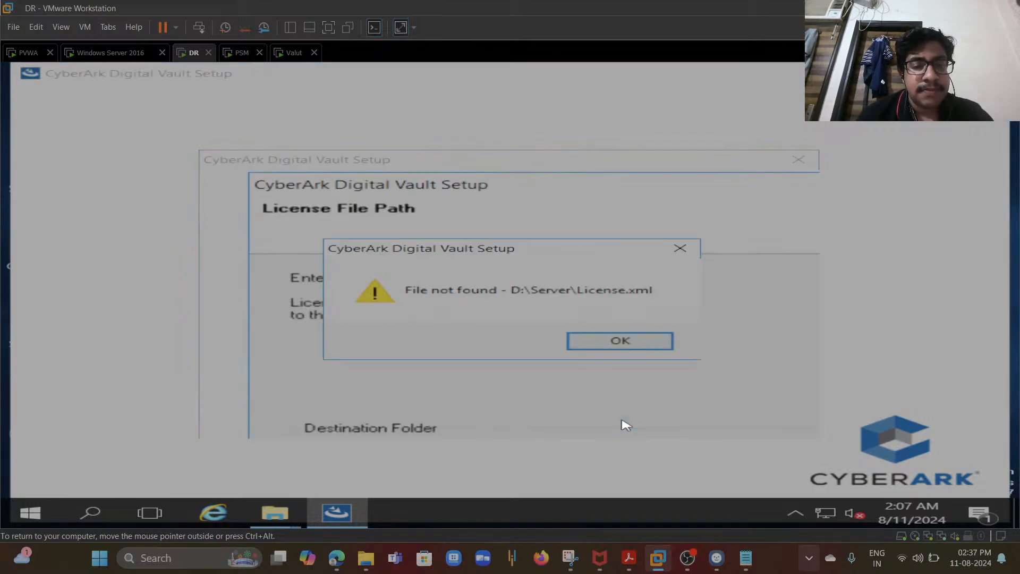
{"action": "left_click", "coordinate": [598, 346]}
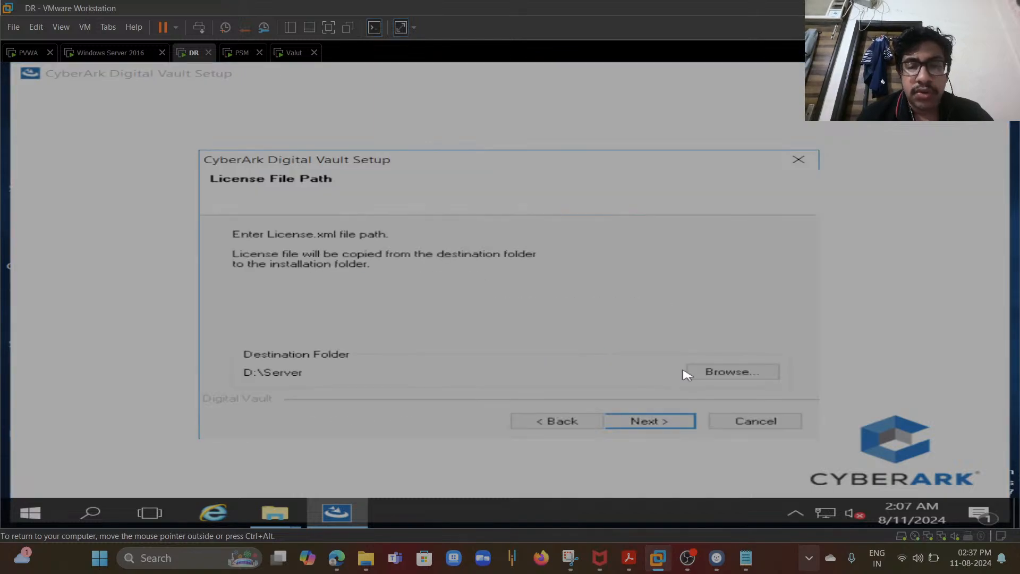
- Set the license file path to the Server-Rls-v12.0 folder on the Administrator's Desktop and continue
{"action": "left_click", "coordinate": [719, 373]}
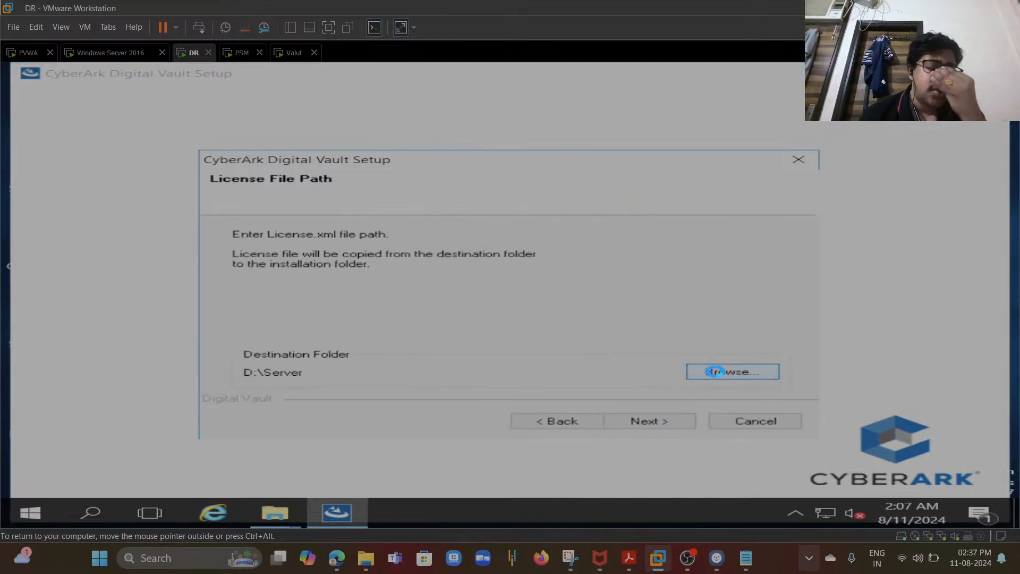
{"action": "left_click", "coordinate": [430, 277]}
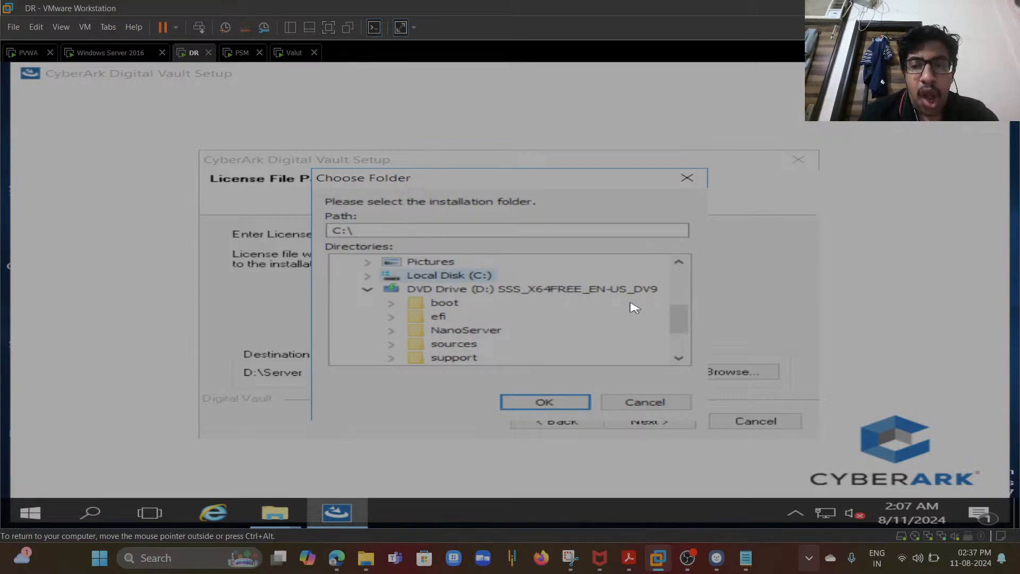
{"action": "left_click_drag", "start_coordinate": [674, 319], "coordinate": [666, 227]}
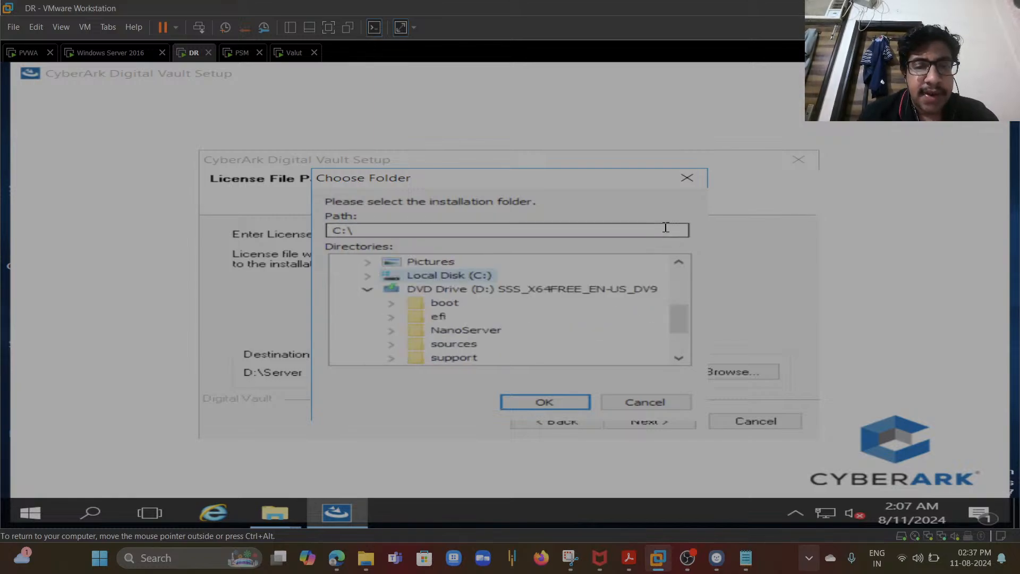
{"action": "left_click_drag", "start_coordinate": [676, 318], "coordinate": [675, 262]}
{"action": "left_click", "coordinate": [407, 262]}
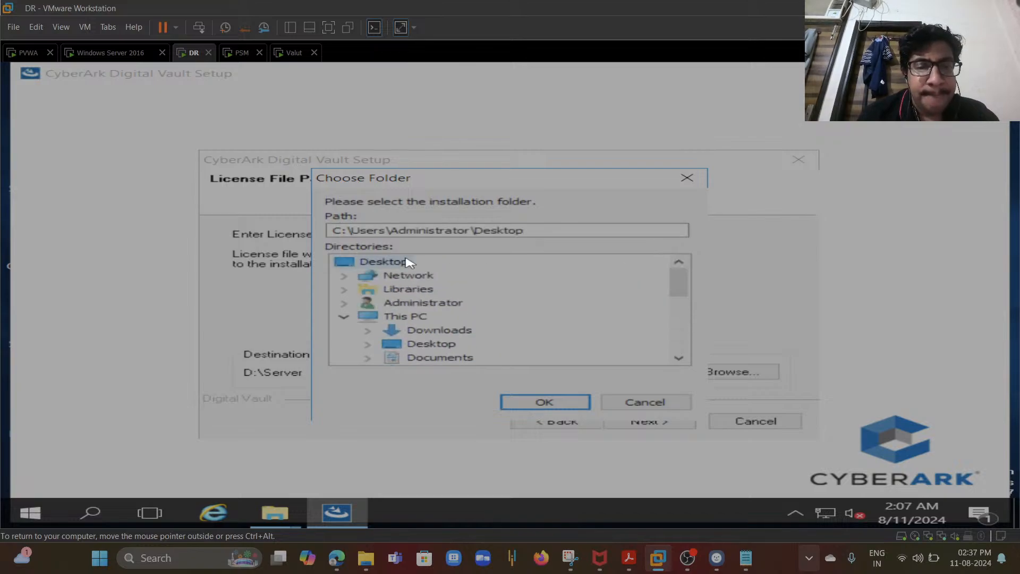
{"action": "left_click_drag", "start_coordinate": [677, 286], "coordinate": [660, 388]}
{"action": "left_click", "coordinate": [433, 357]}
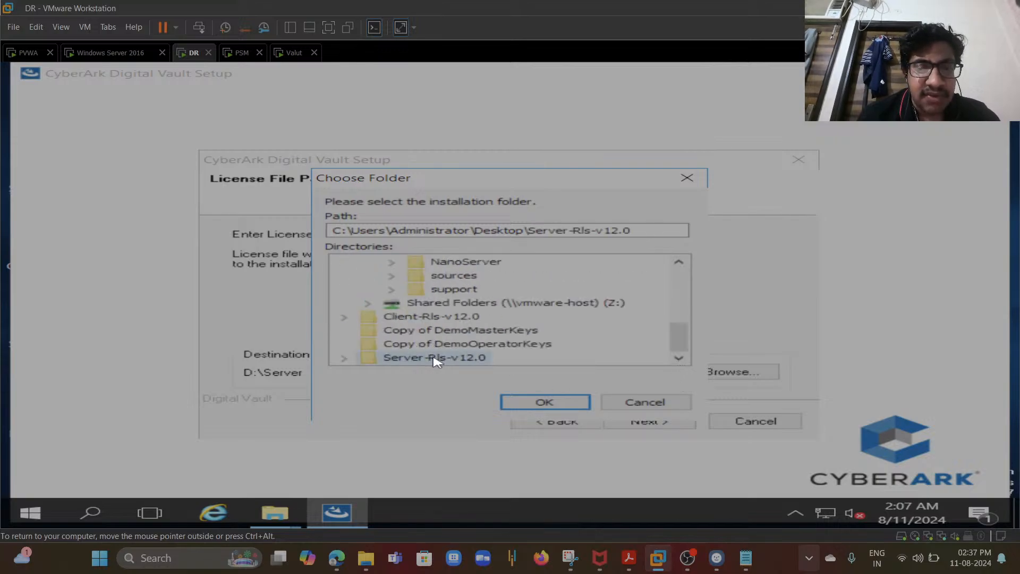
{"action": "left_click", "coordinate": [529, 409]}
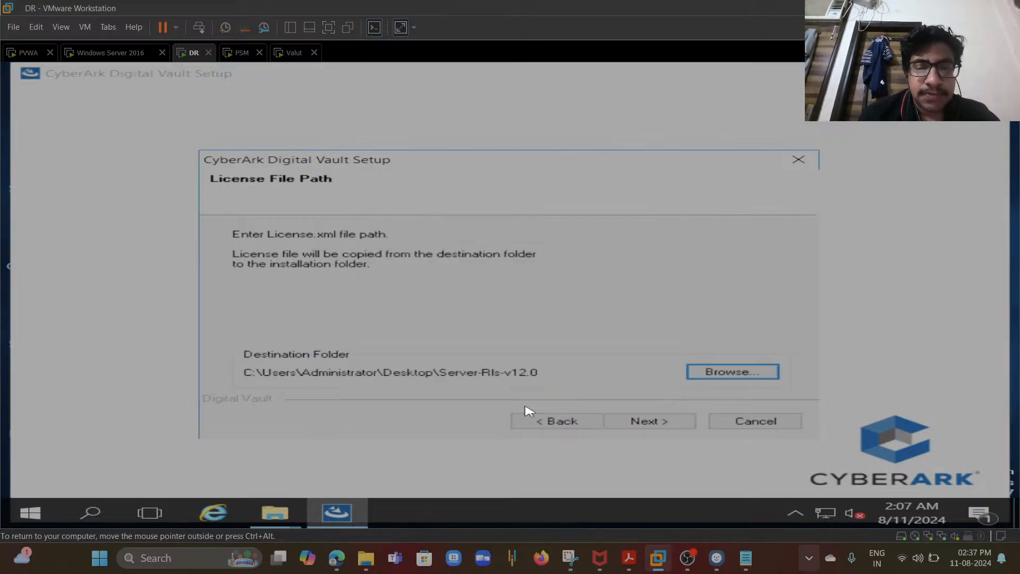
{"action": "left_click", "coordinate": [628, 420]}
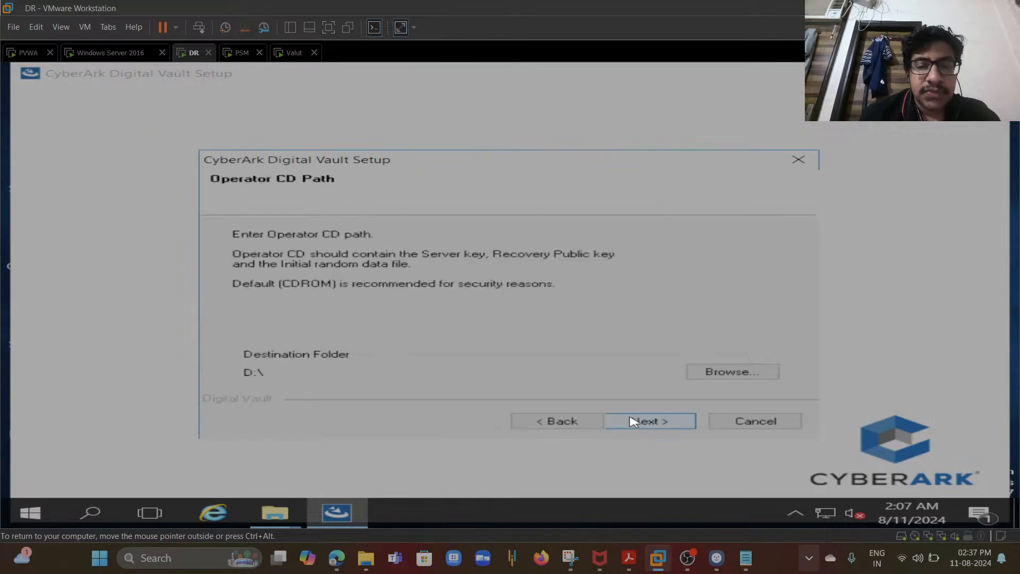
- Set the Operator CD path to the Copy of DemoMasterKeys folder on the Desktop and continue
{"action": "left_click", "coordinate": [718, 373]}
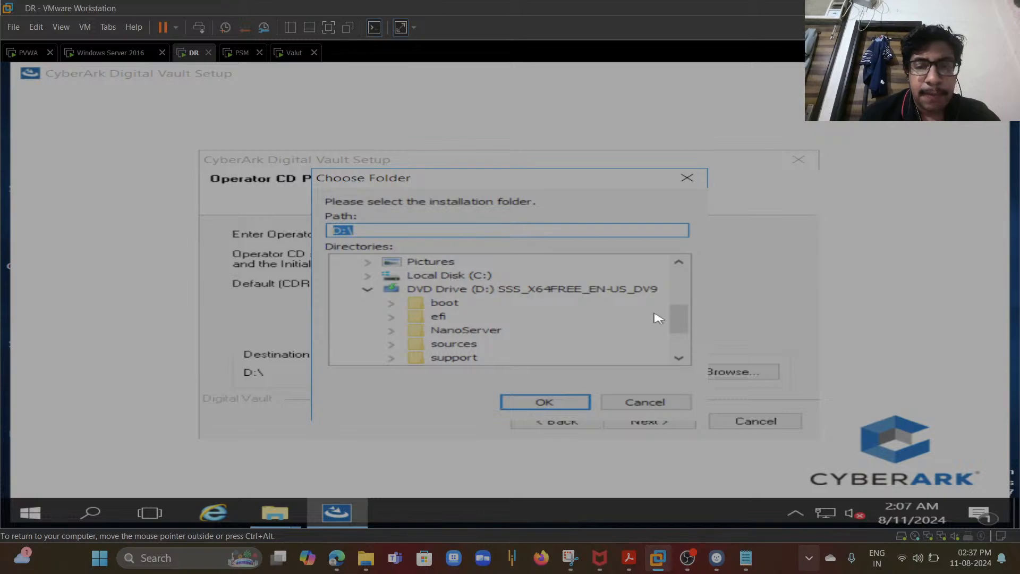
{"action": "left_click_drag", "start_coordinate": [679, 318], "coordinate": [680, 376]}
{"action": "left_click", "coordinate": [409, 265]}
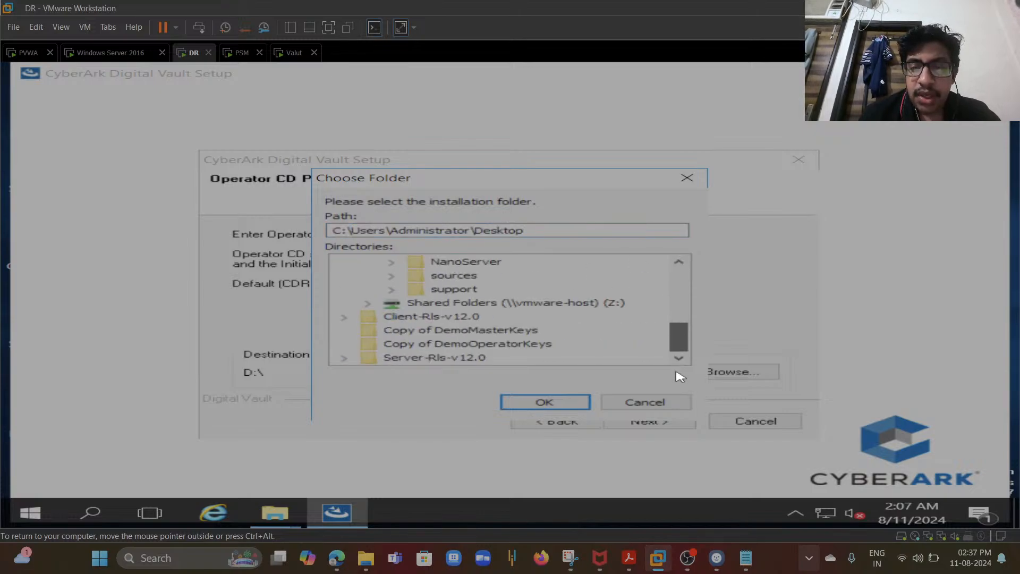
{"action": "left_click", "coordinate": [493, 332]}
{"action": "left_click", "coordinate": [558, 405]}
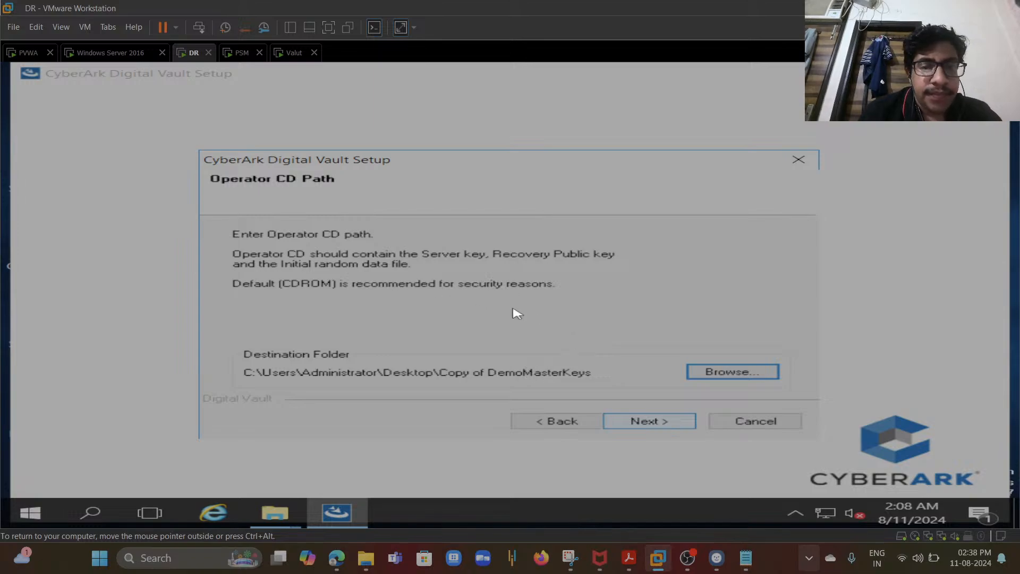
{"action": "left_click", "coordinate": [649, 423]}
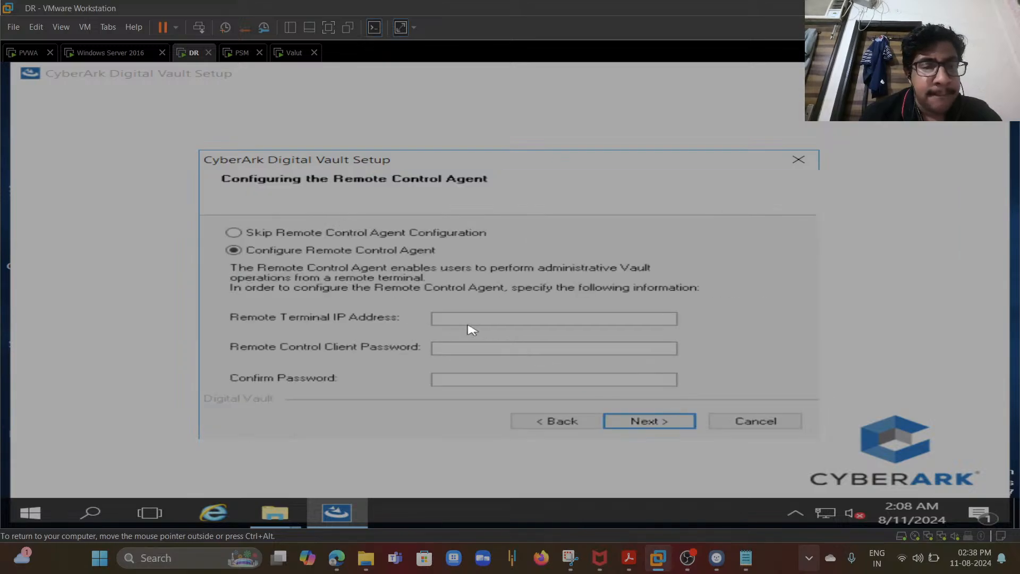
- Skip the Remote Control Agent configuration and continue without installing the Distributed Vaults communication platform
{"action": "left_click", "coordinate": [366, 235]}
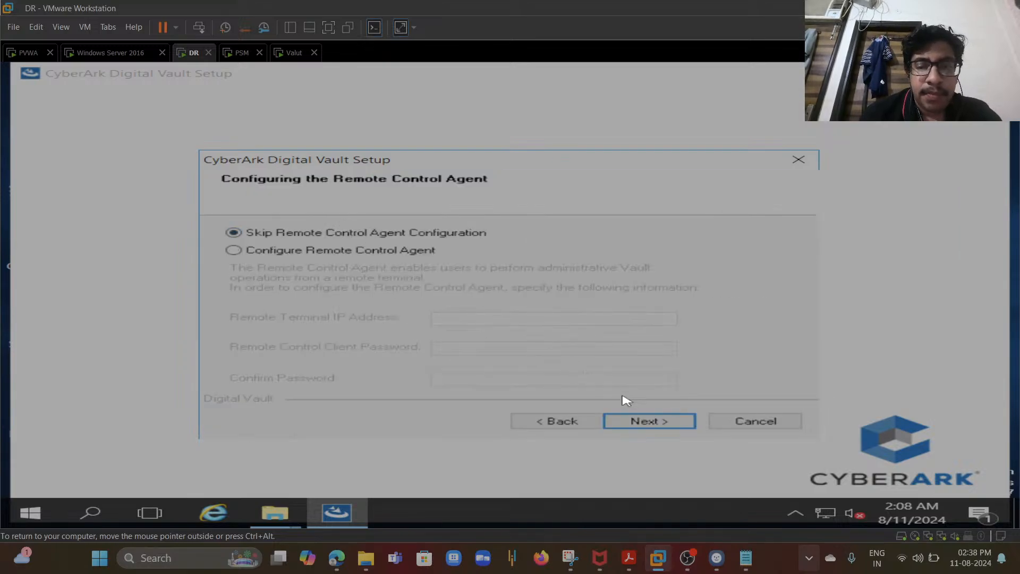
{"action": "left_click", "coordinate": [637, 421]}
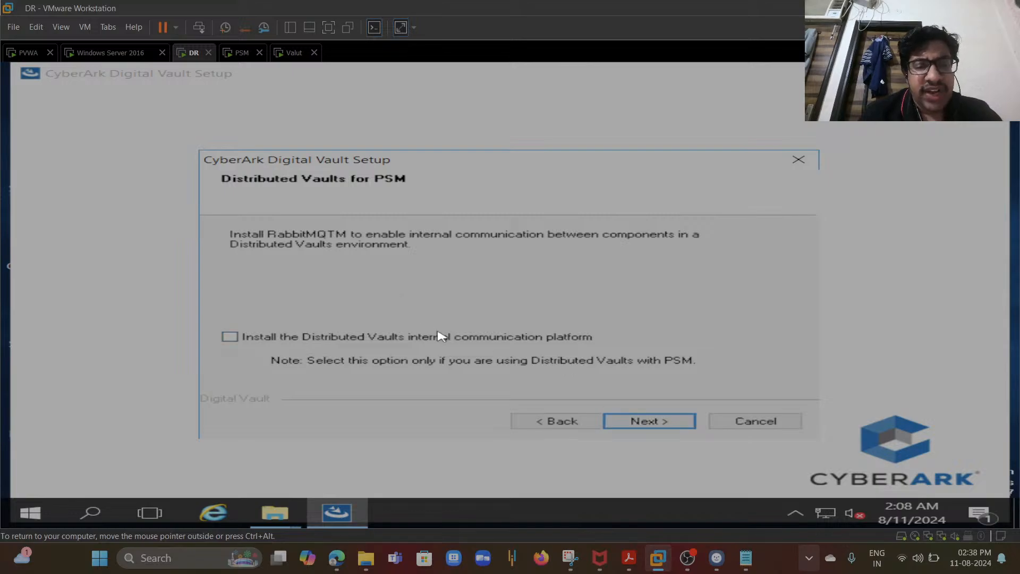
{"action": "left_click", "coordinate": [625, 419]}
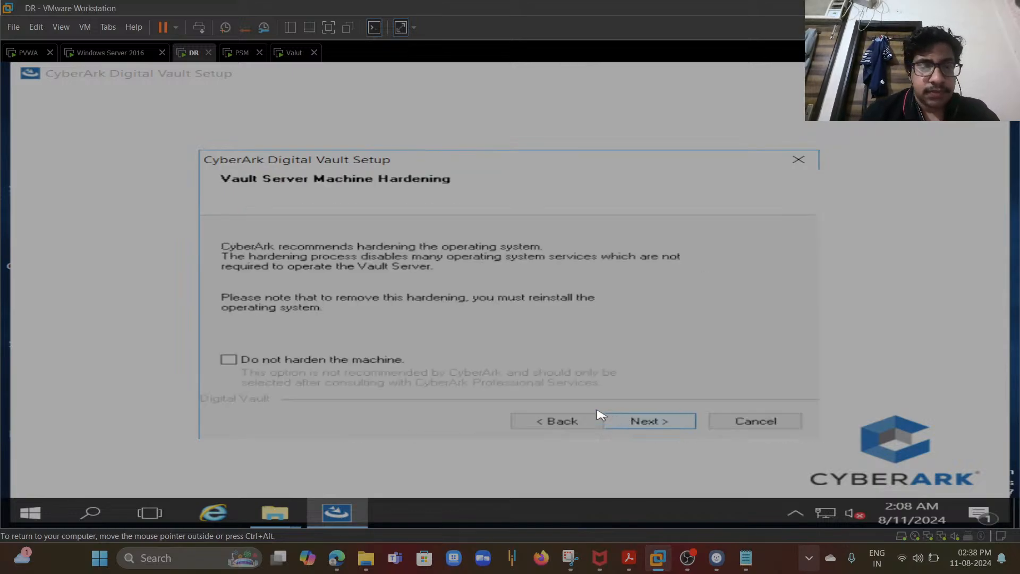
- Choose not to harden the machine and accept the CyberArk Digital Vault program folder to start copying files
{"action": "left_click", "coordinate": [228, 359]}
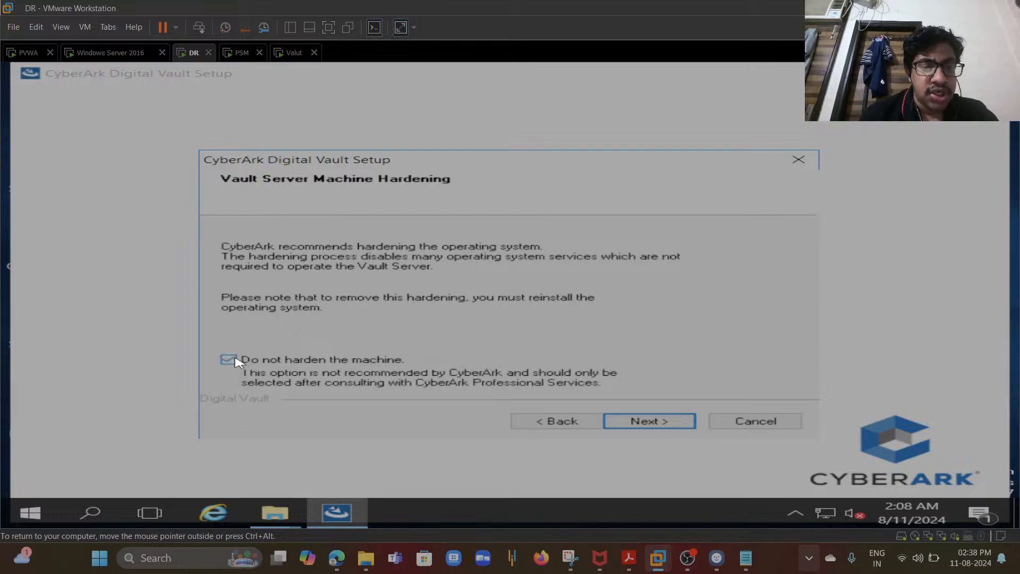
{"action": "left_click", "coordinate": [620, 421]}
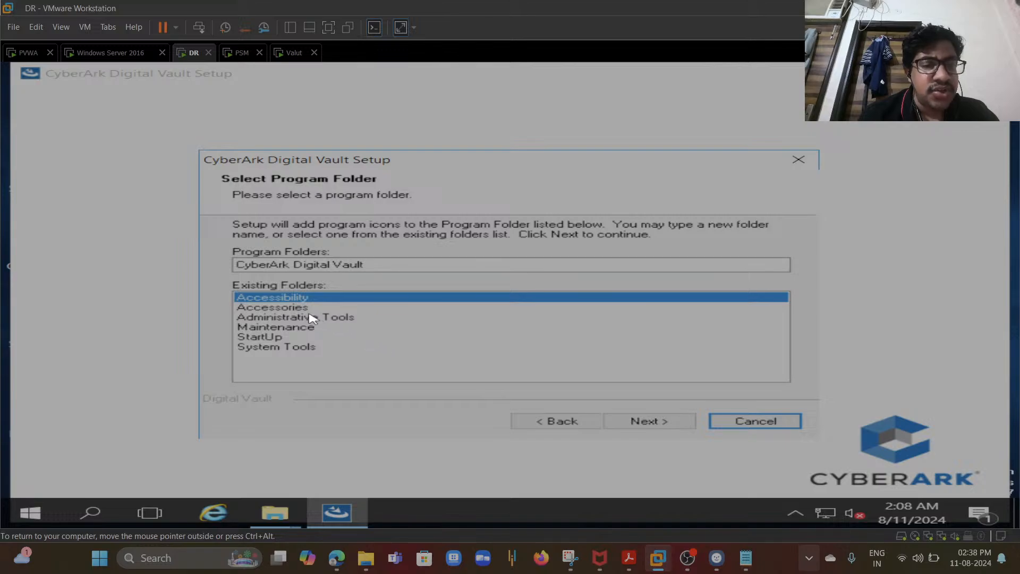
{"action": "left_click", "coordinate": [644, 428]}
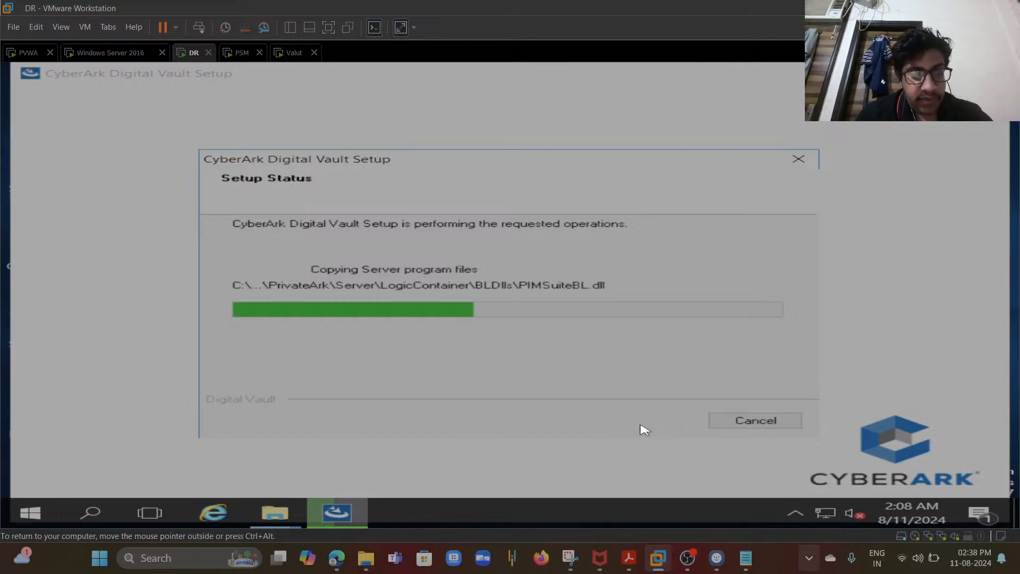
- Ping 192.168.0.183 from the Run dialog while the installation copies files
{"action": "key", "text": "super+r"}
{"action": "type", "text": "p"}
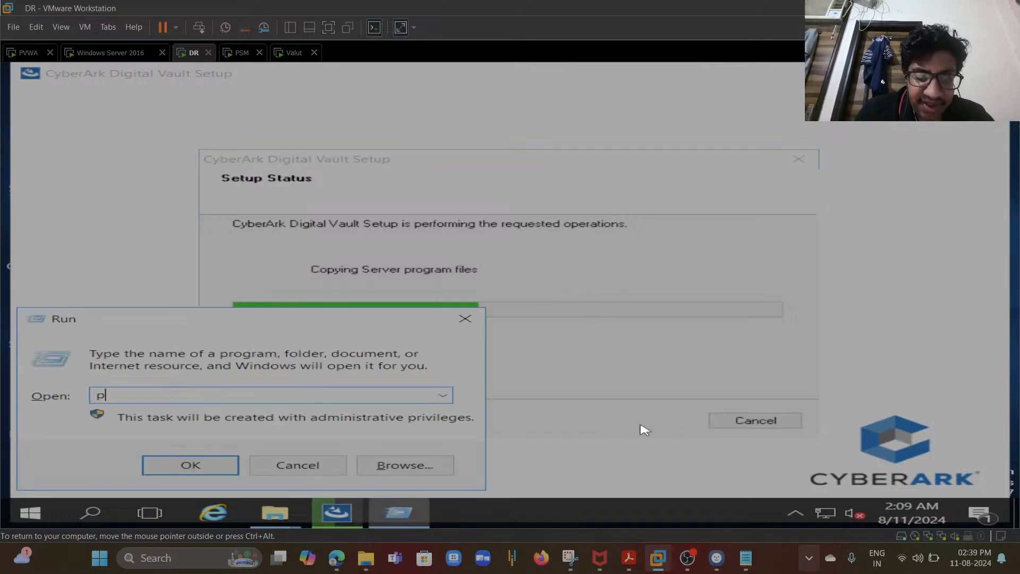
{"action": "type", "text": "ing 192.168"}
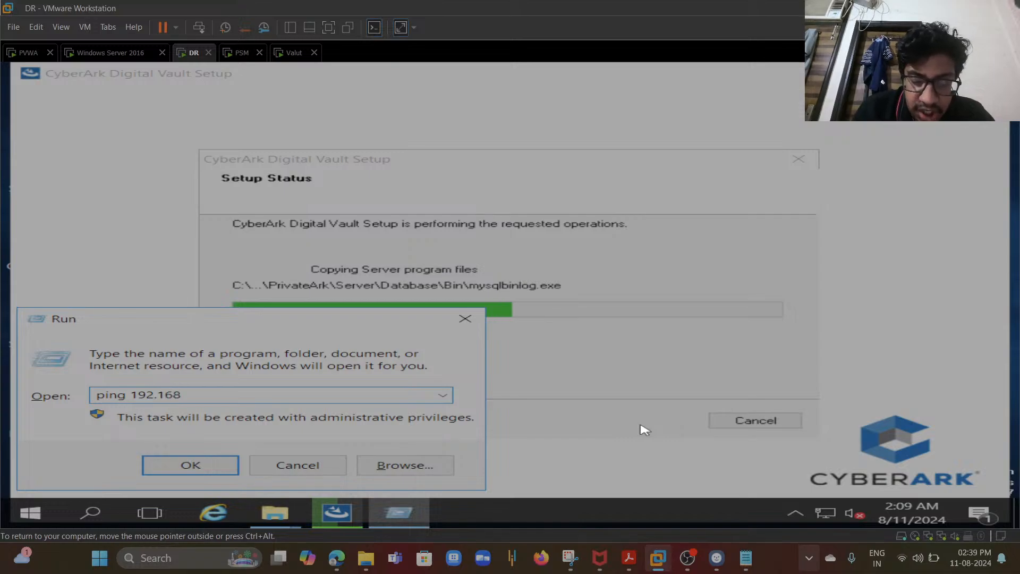
{"action": "type", "text": ".0.183"}
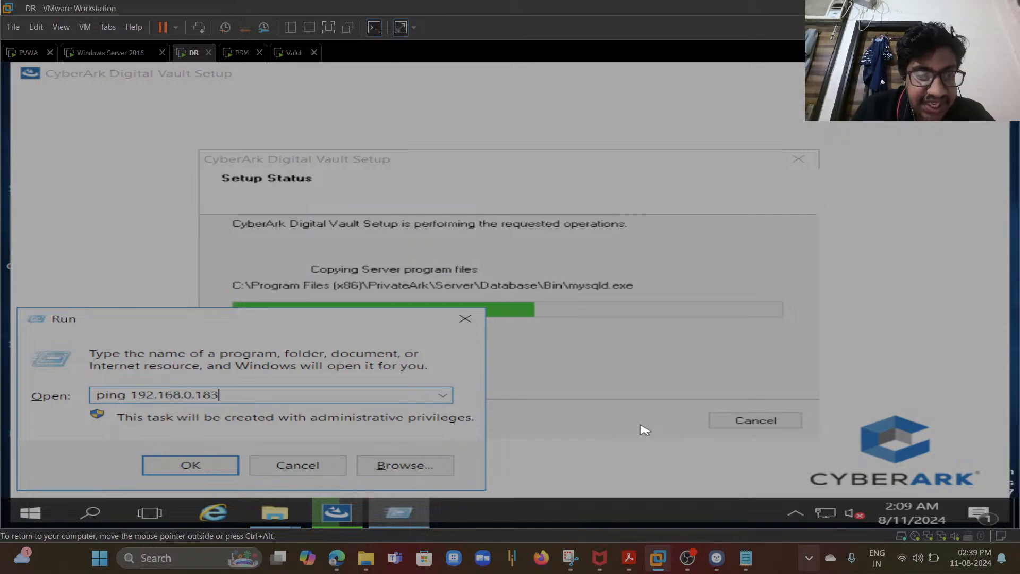
{"action": "key", "text": "Return"}
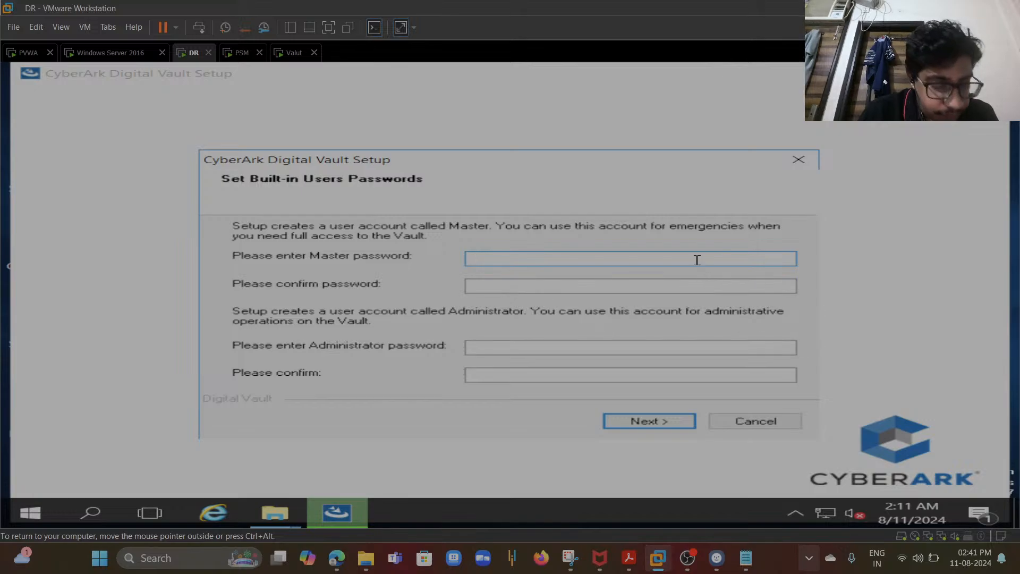
- Enter and confirm the Master password and the Administrator password for the built-in vault users, then continue
{"action": "type", "text": "****"}
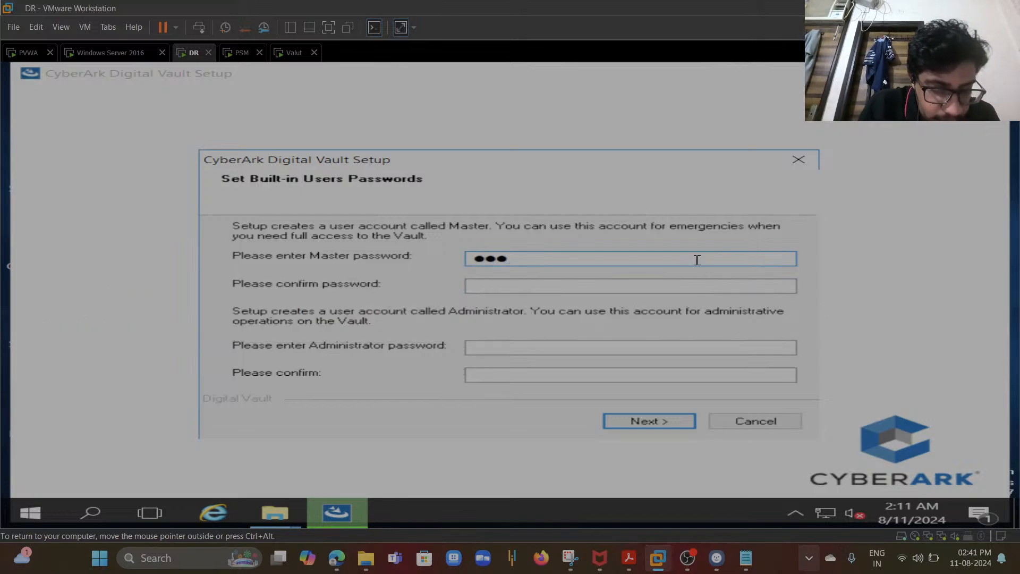
{"action": "type", "text": "******"}
{"action": "key", "text": "Tab"}
{"action": "type", "text": "***"}
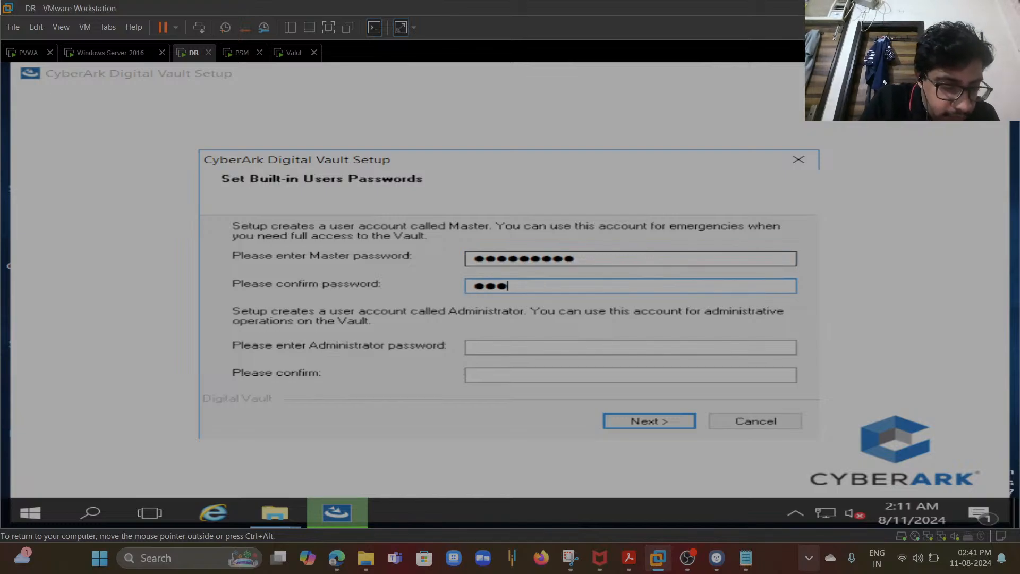
{"action": "type", "text": "*******"}
{"action": "key", "text": "Tab"}
{"action": "type", "text": "*************"}
{"action": "key", "text": "Tab"}
{"action": "type", "text": "•••••••"}
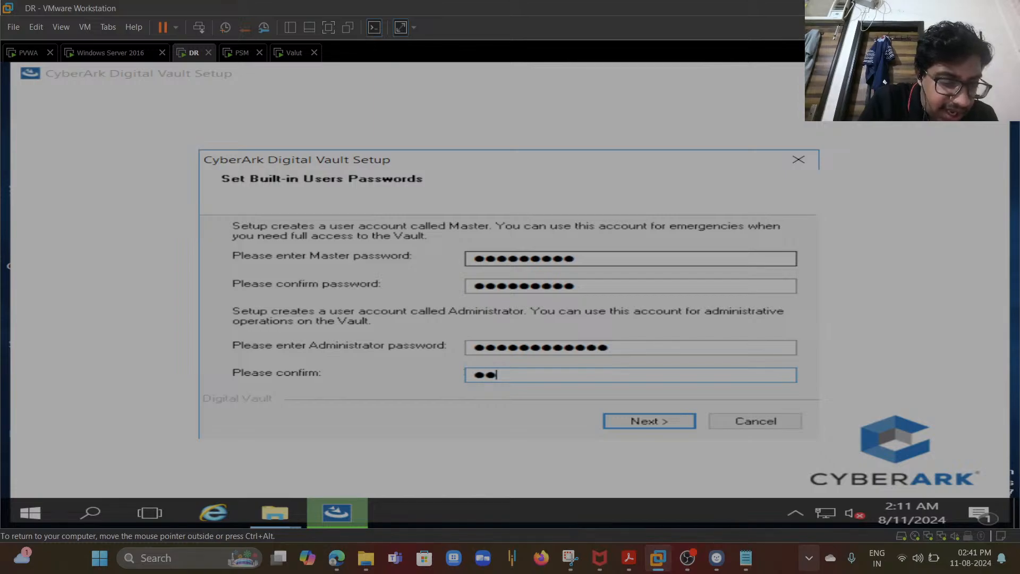
{"action": "type", "text": "••••••"}
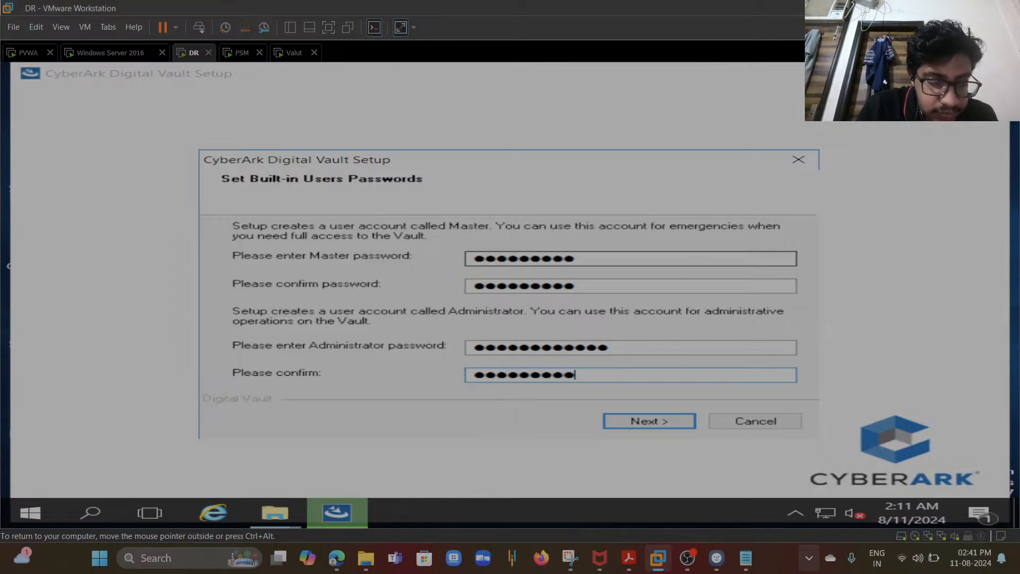
{"action": "left_click", "coordinate": [274, 512]}
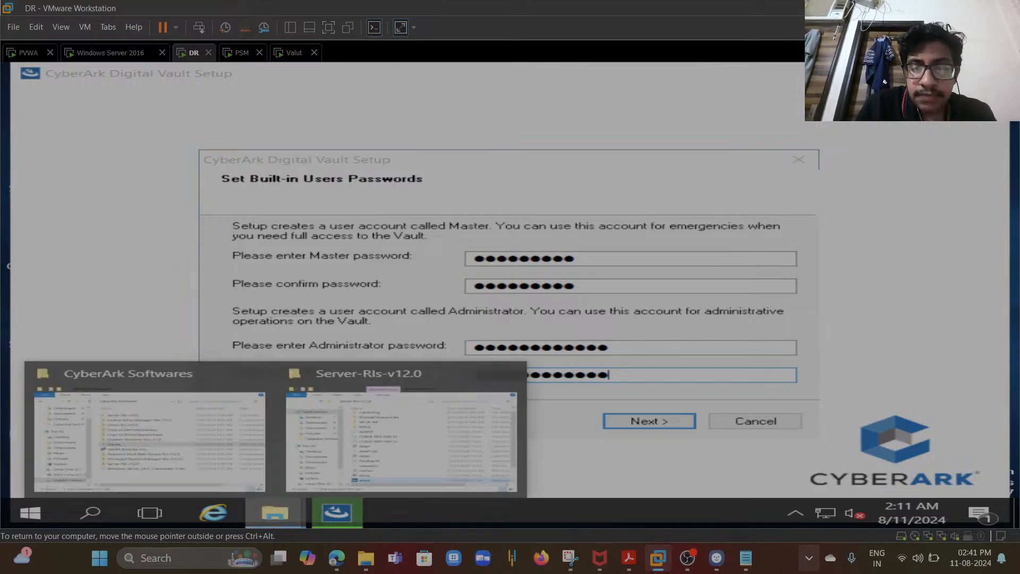
{"action": "left_click", "coordinate": [616, 425]}
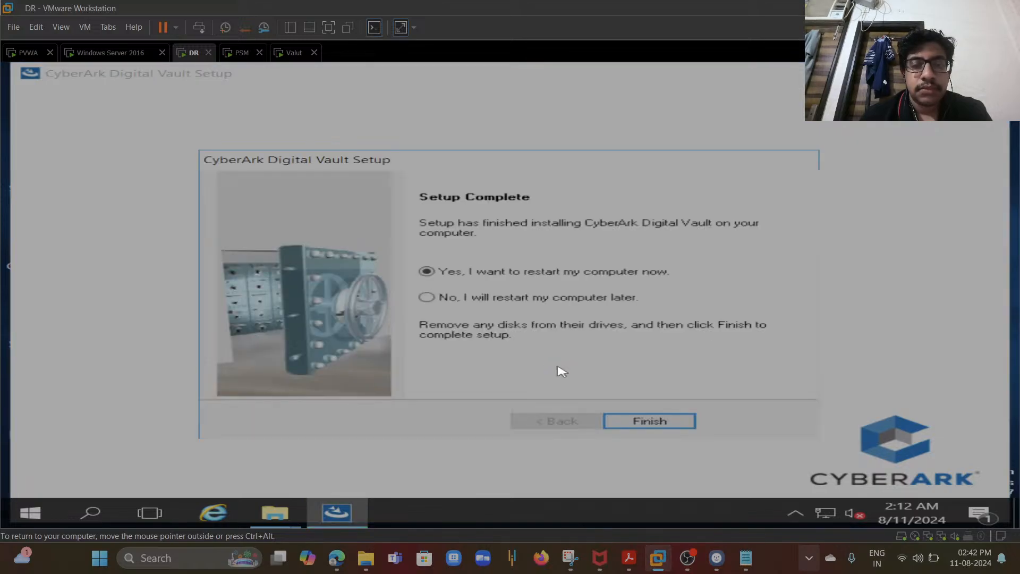
- Finish the setup with an immediate restart and send Ctrl+Alt+Del to the restarted DR VM
{"action": "left_click", "coordinate": [627, 423]}
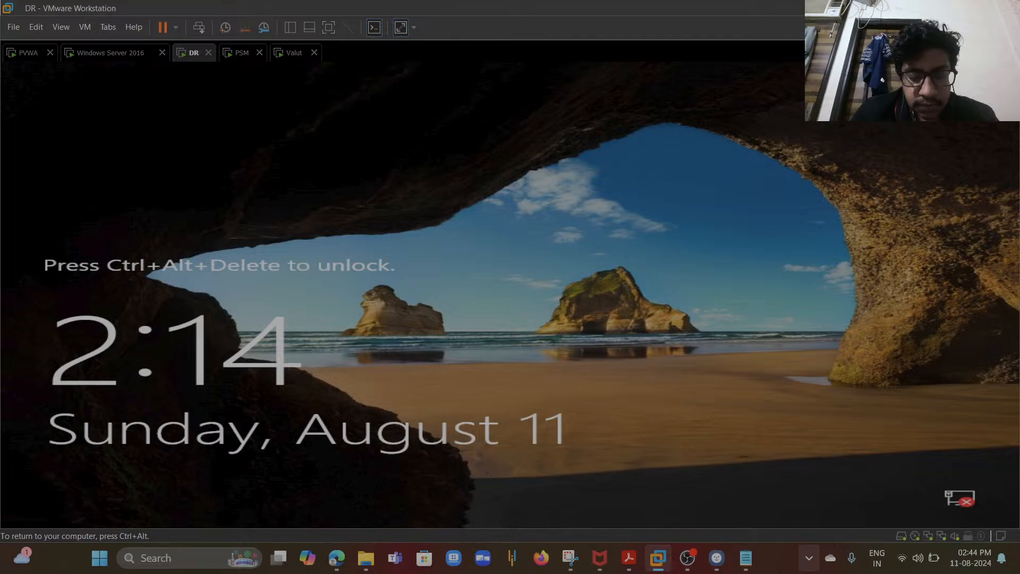
{"action": "key", "text": "ctrl+alt"}
{"action": "left_click", "coordinate": [84, 26]}
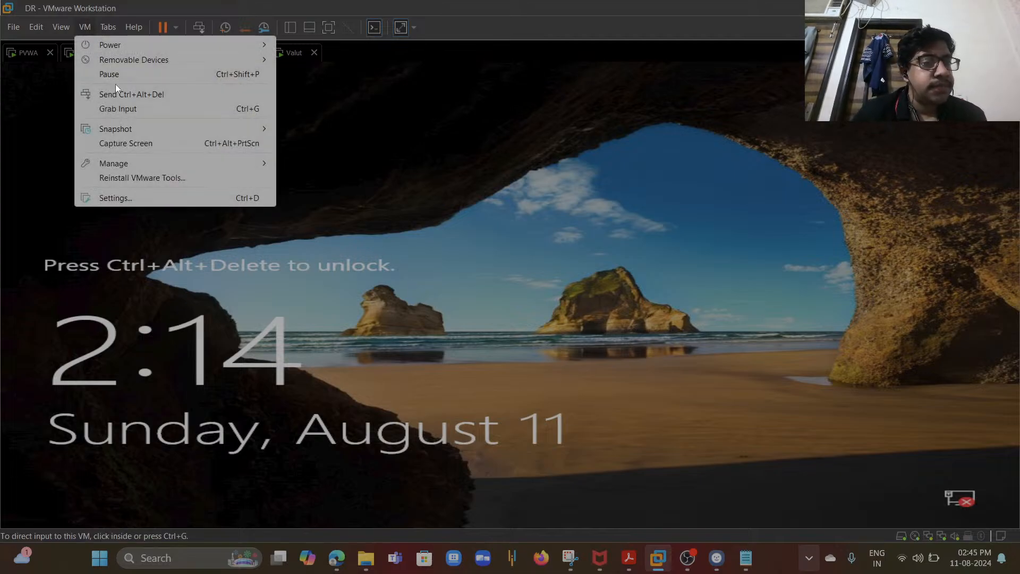
{"action": "left_click", "coordinate": [124, 97]}
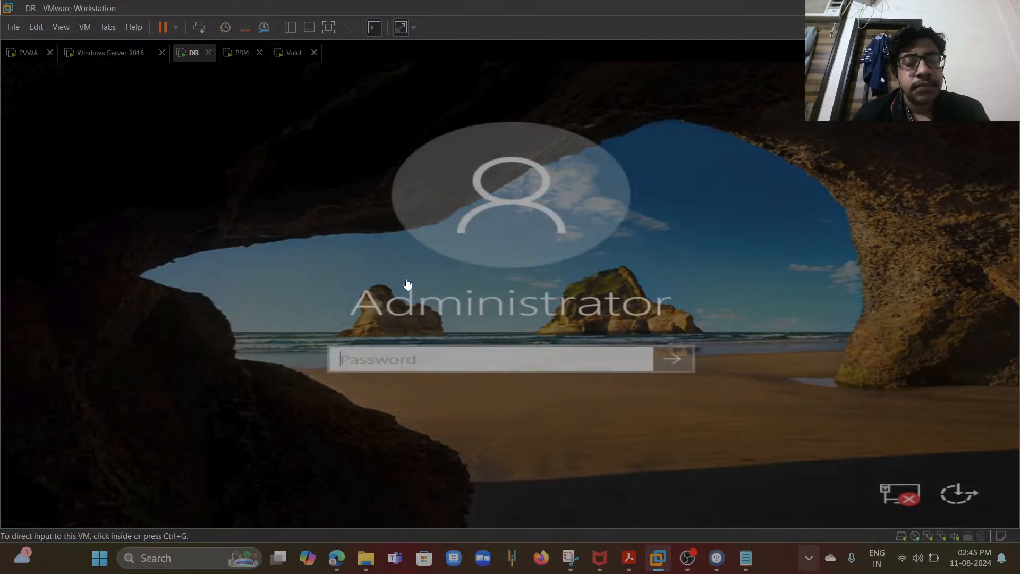
- Sign in to the DR VM as Administrator with the account password
{"action": "left_click", "coordinate": [426, 357]}
{"action": "type", "text": "**********"}
{"action": "key", "text": "Return"}
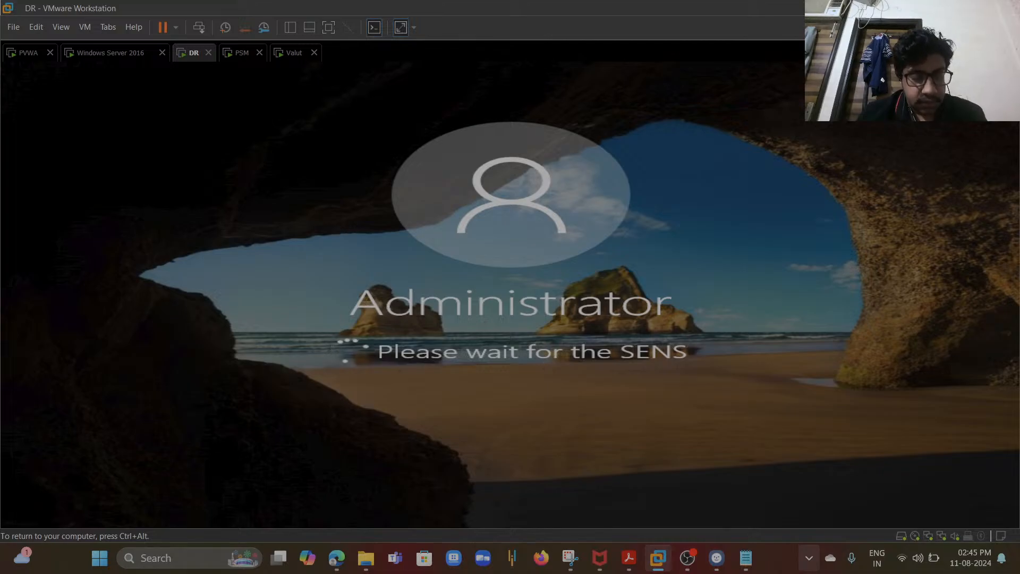
{"action": "key", "text": "ctrl+alt"}
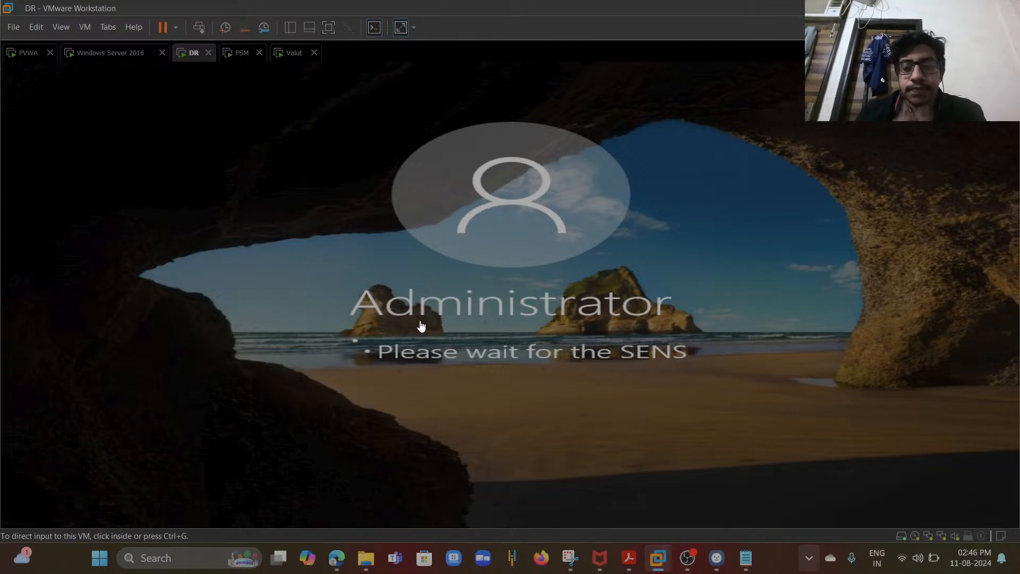
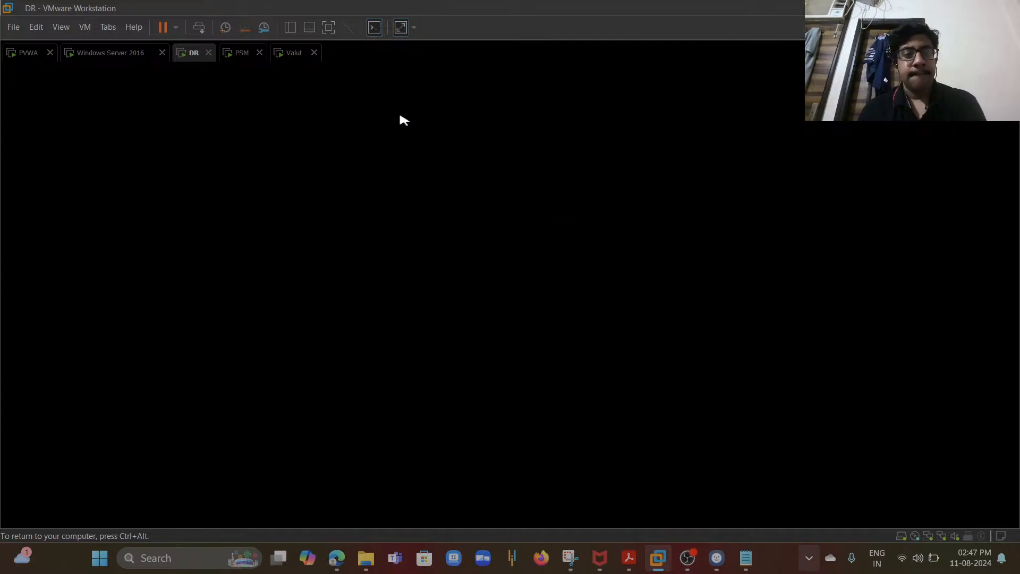
- Switch the VM view to Free Stretch and run the PrivateArk Client setup from the Client-Rls-v12.0 Client folder as administrator
{"action": "left_click", "coordinate": [415, 28]}
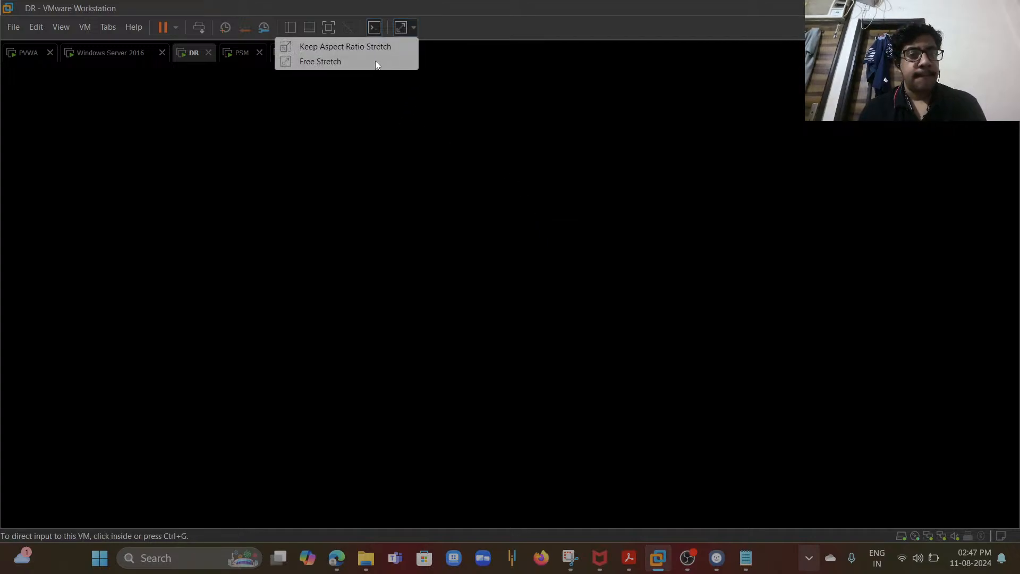
{"action": "left_click", "coordinate": [356, 131]}
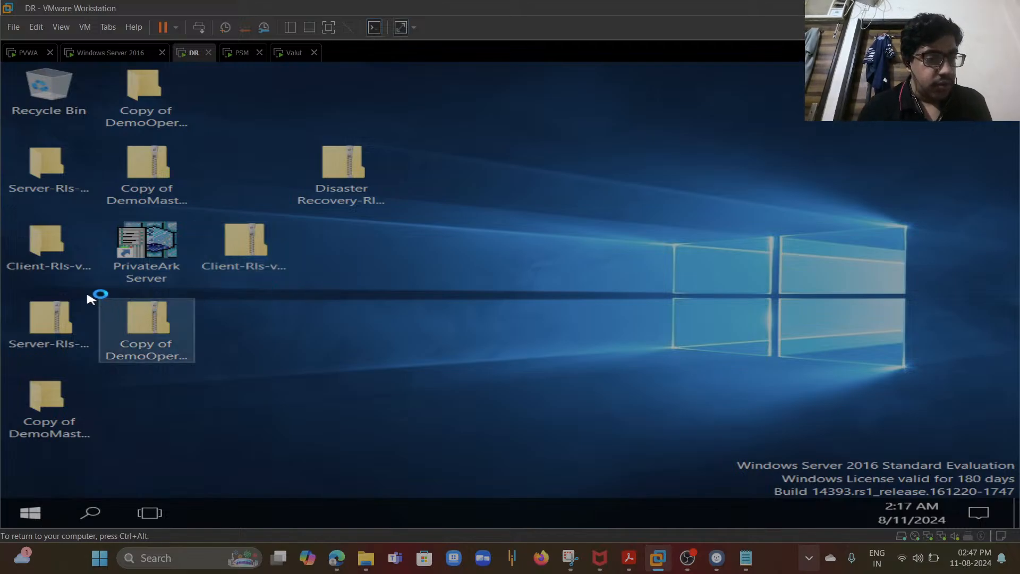
{"action": "left_click", "coordinate": [55, 246]}
{"action": "double_click", "coordinate": [55, 246]}
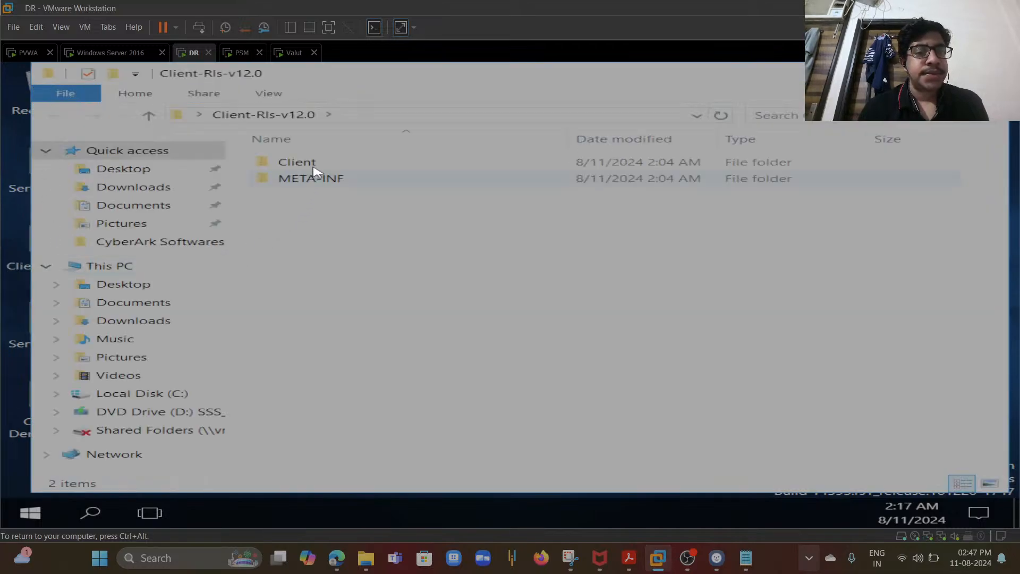
{"action": "double_click", "coordinate": [310, 165]}
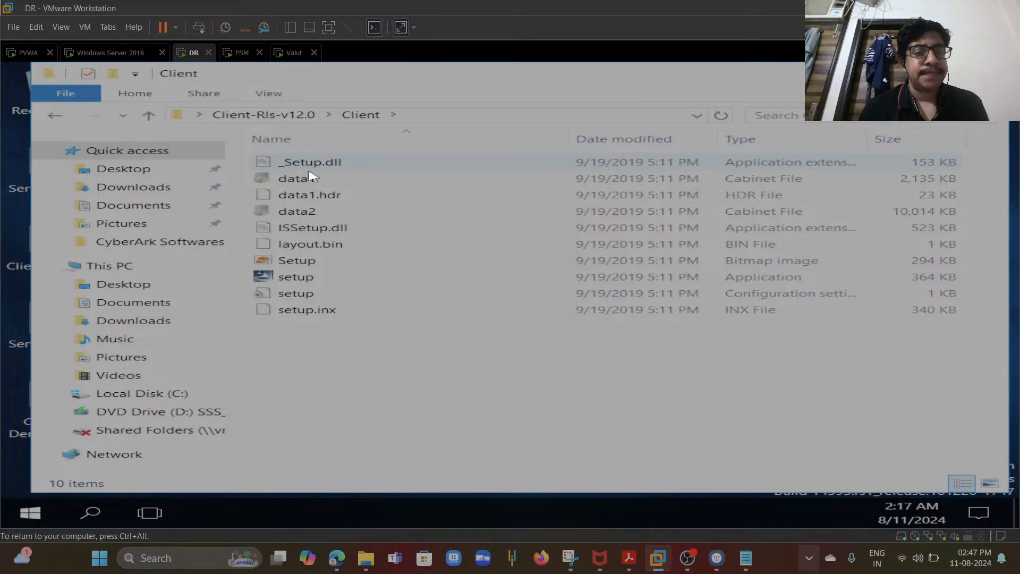
{"action": "left_click", "coordinate": [300, 278]}
{"action": "right_click", "coordinate": [303, 279]}
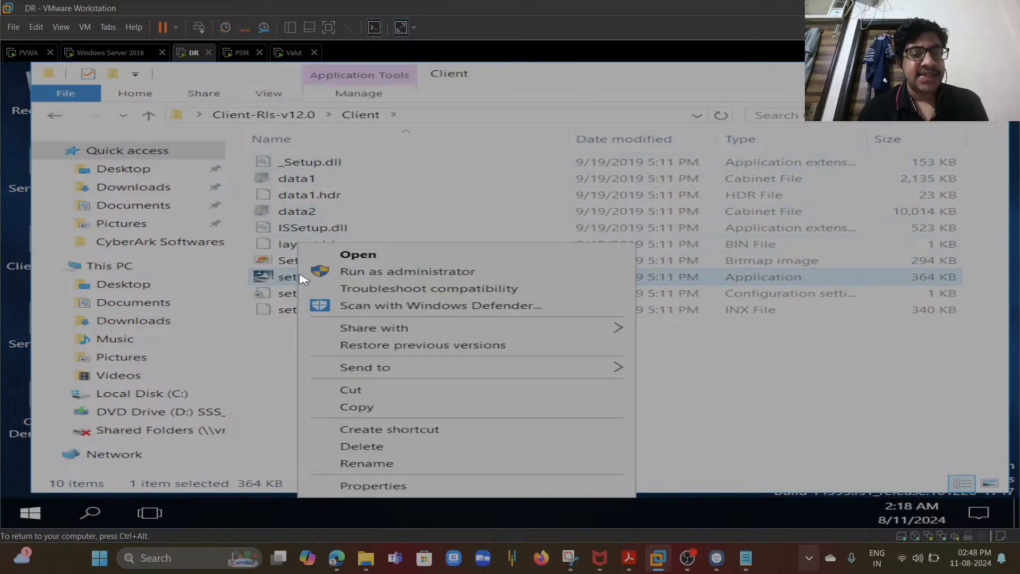
{"action": "left_click", "coordinate": [372, 272]}
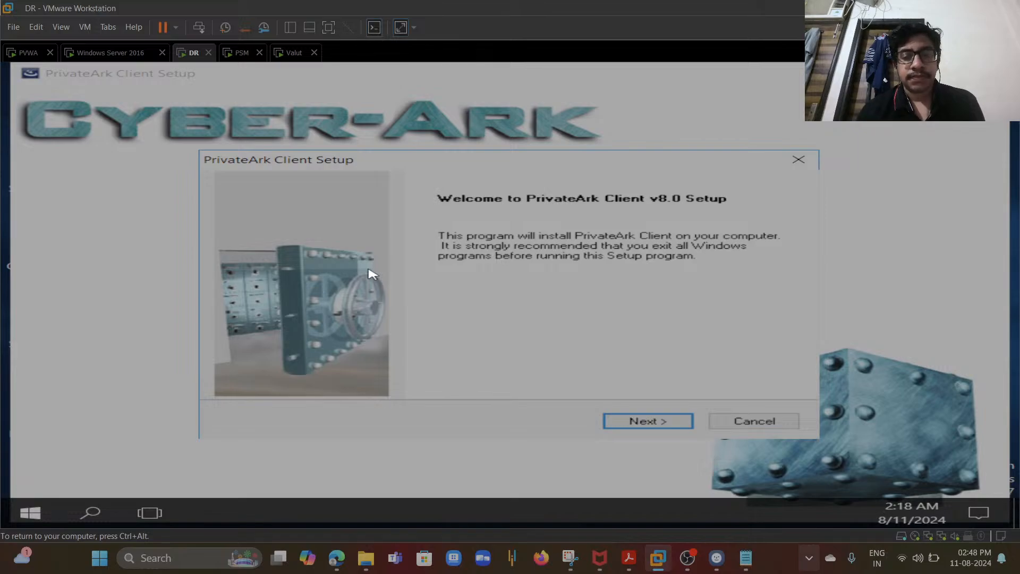
- Accept the licence agreement and enter cyberark as both the user name and company, then continue
{"action": "left_click", "coordinate": [670, 420]}
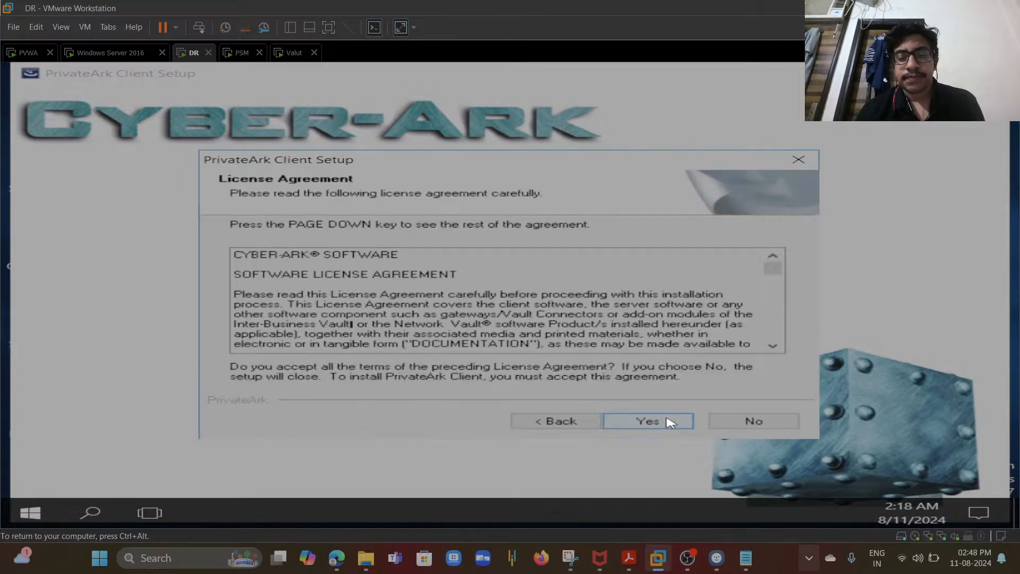
{"action": "left_click", "coordinate": [662, 421]}
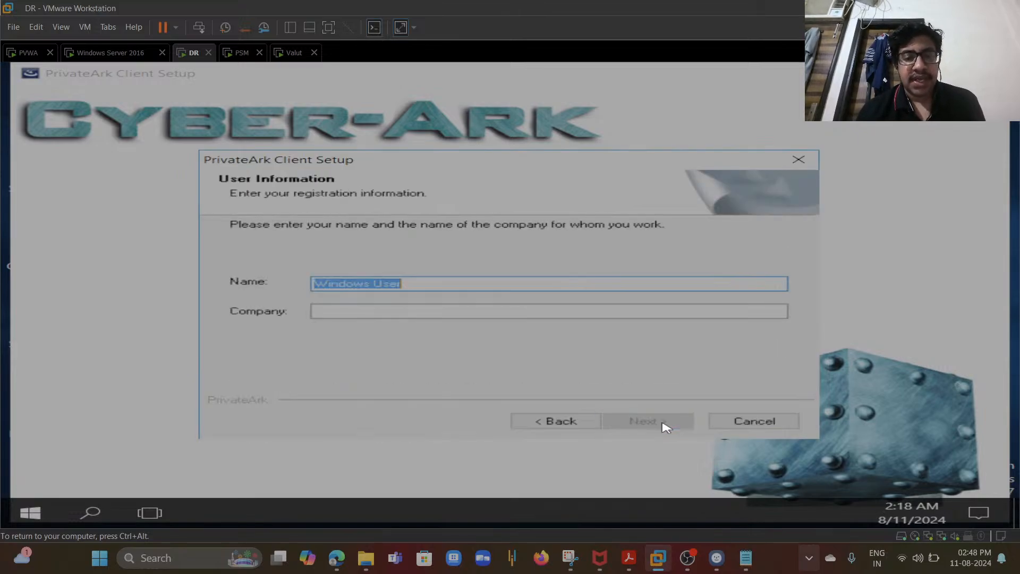
{"action": "type", "text": "cybe"}
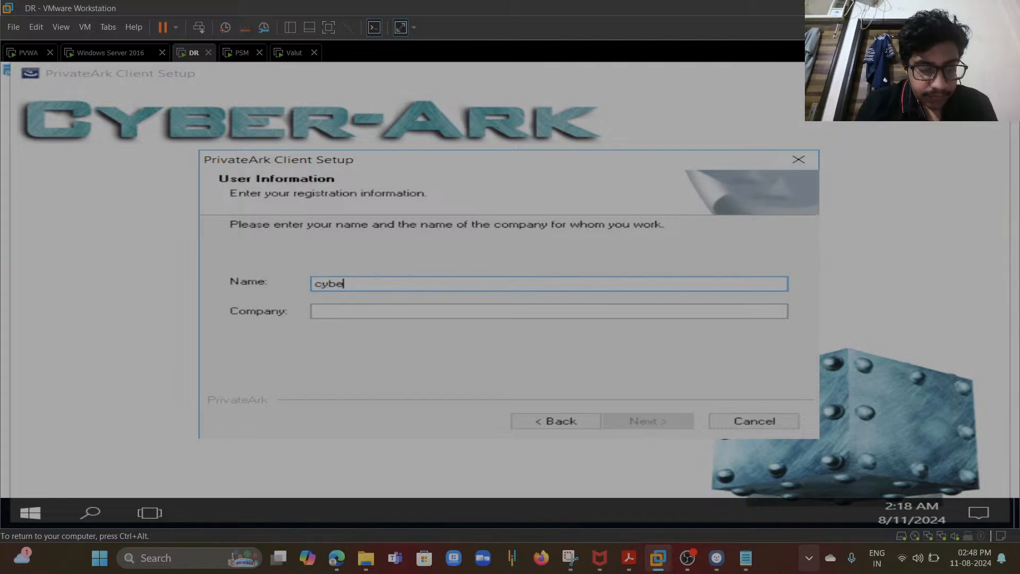
{"action": "type", "text": "rark"}
{"action": "key", "text": "Tab"}
{"action": "type", "text": "c"}
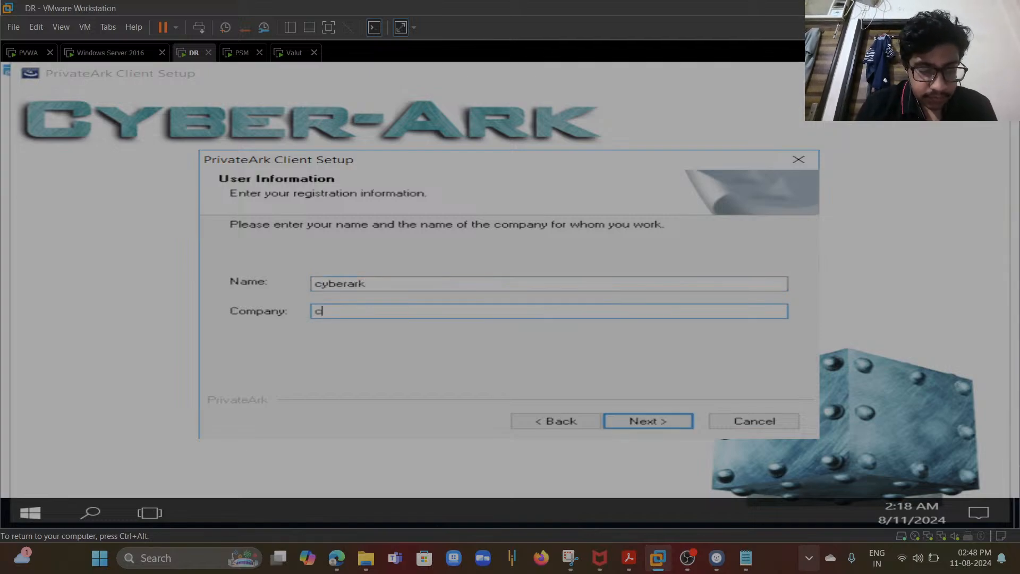
{"action": "type", "text": "yberark"}
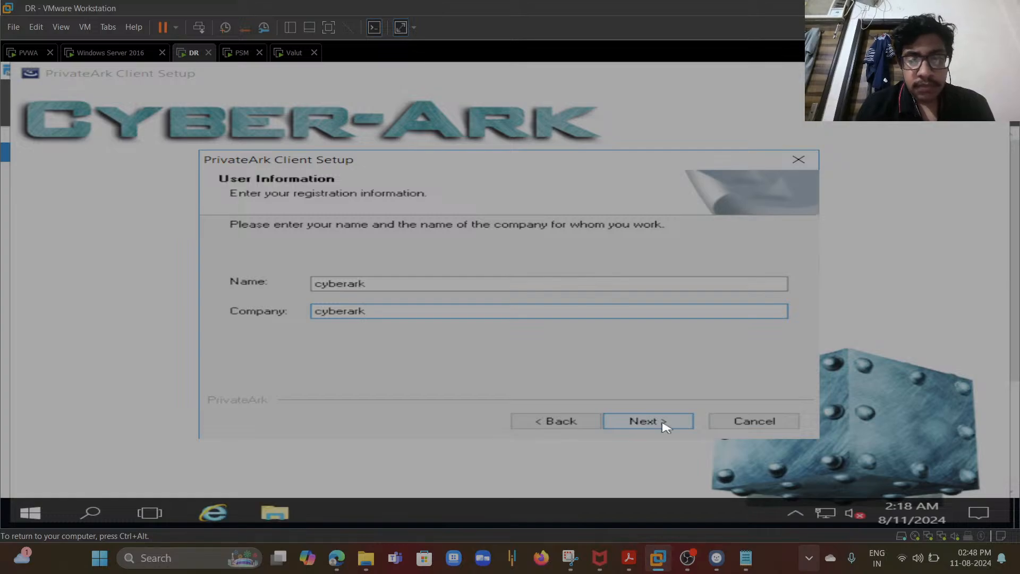
{"action": "left_click", "coordinate": [664, 427]}
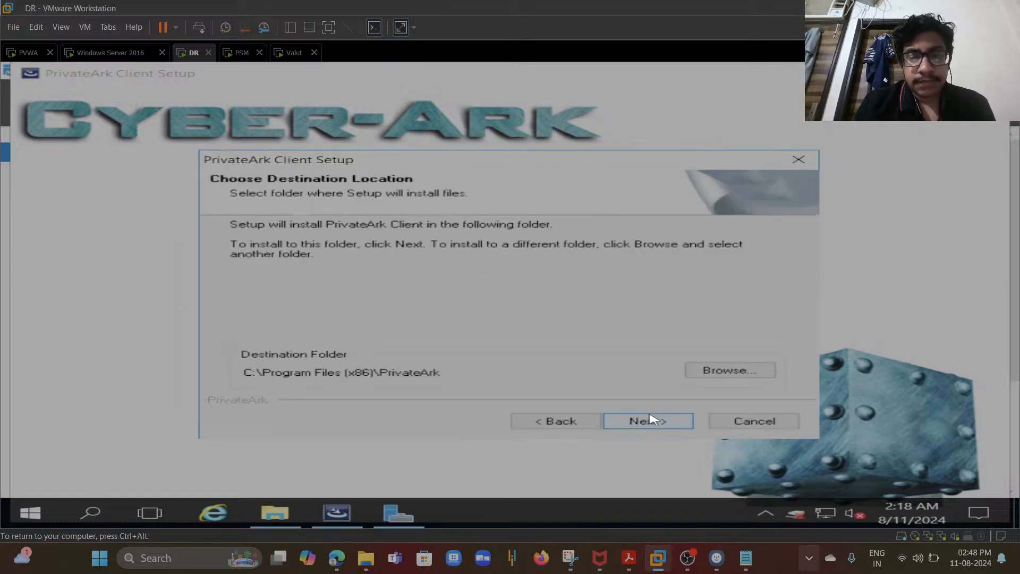
- Keep the default destination folder, Typical setup type and PrivateArk program folder, and choose to define the first vault now
{"action": "left_click", "coordinate": [566, 419]}
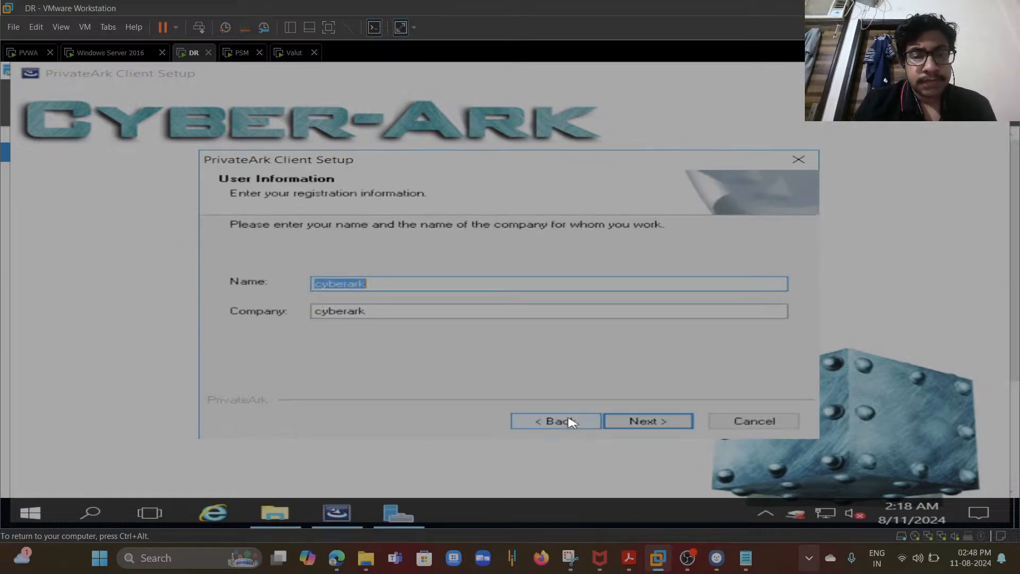
{"action": "left_click", "coordinate": [649, 420]}
{"action": "left_click", "coordinate": [649, 423]}
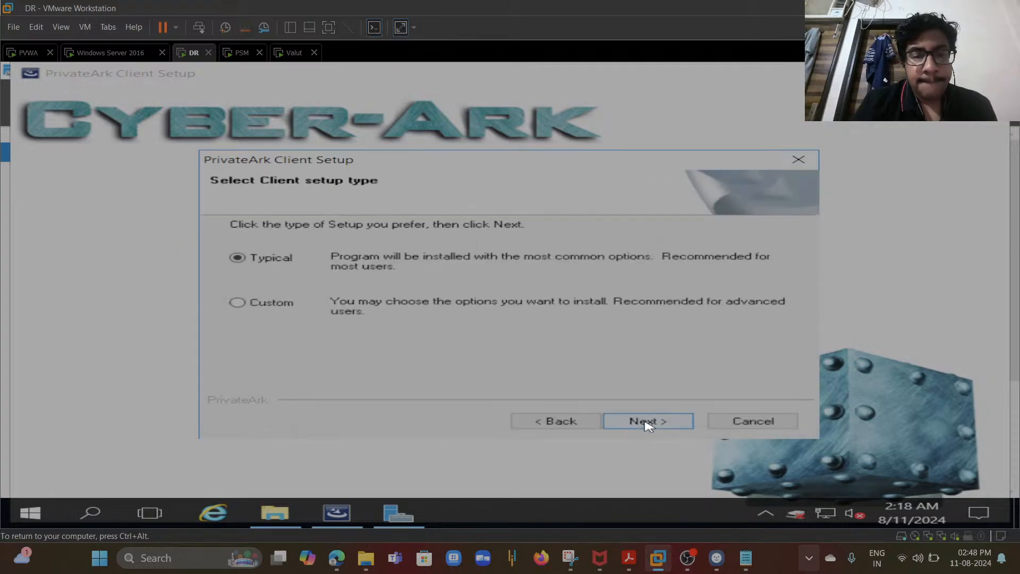
{"action": "left_click", "coordinate": [662, 420]}
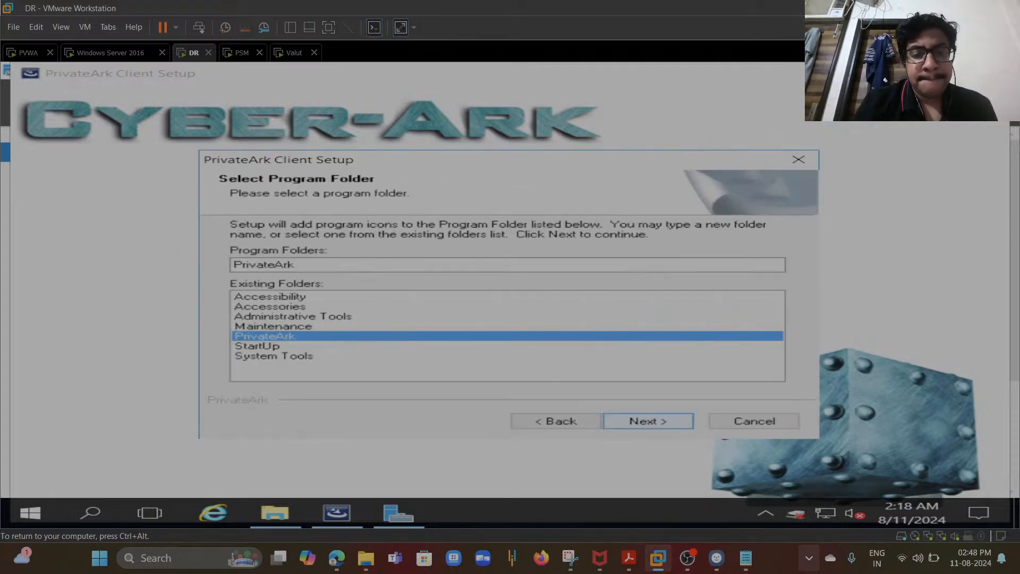
{"action": "key", "text": "Return"}
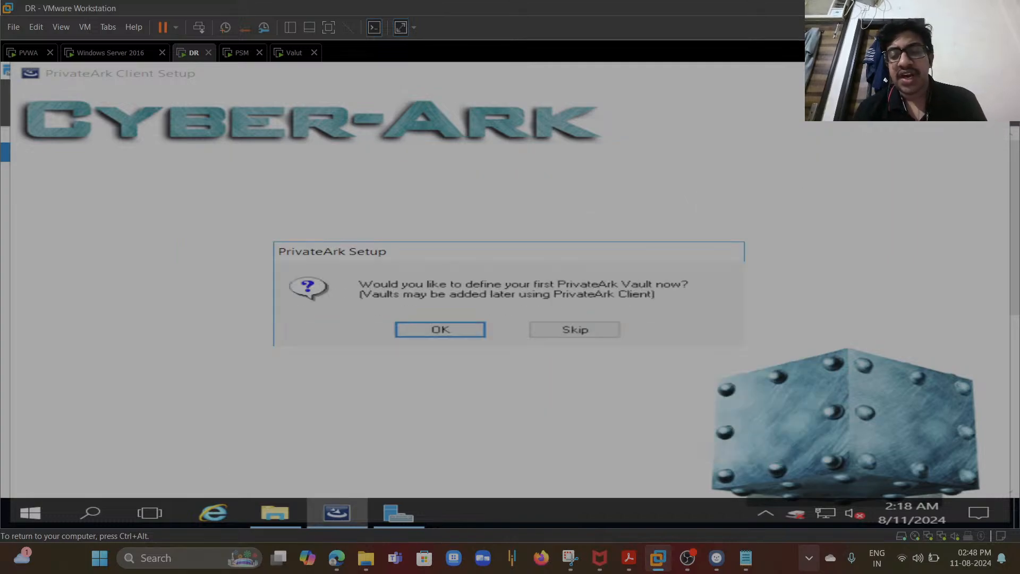
{"action": "key", "text": "Return"}
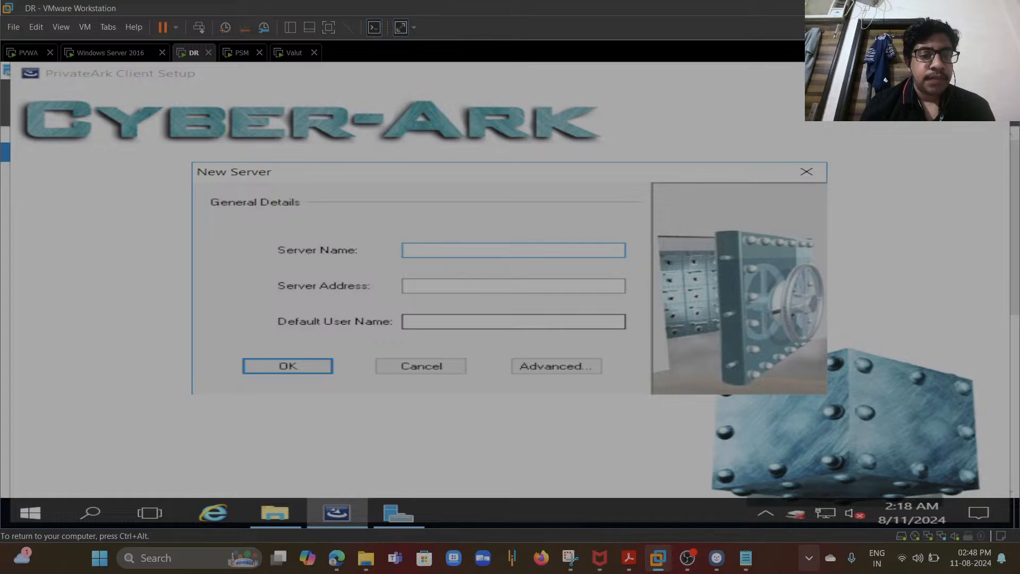
- Enter 192.168.0.186 as the new vault's server name
{"action": "type", "text": "192"}
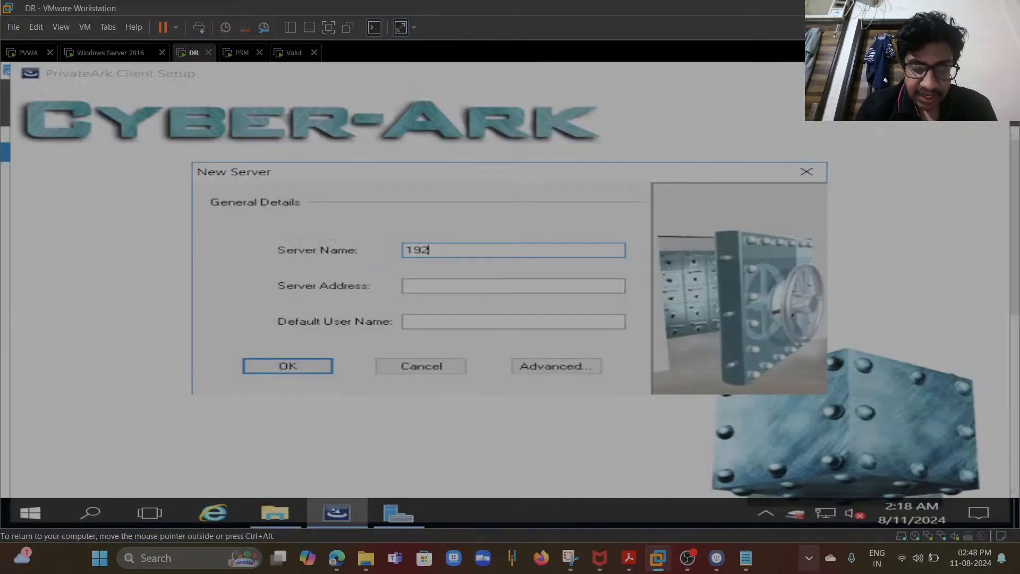
{"action": "type", "text": ".168"}
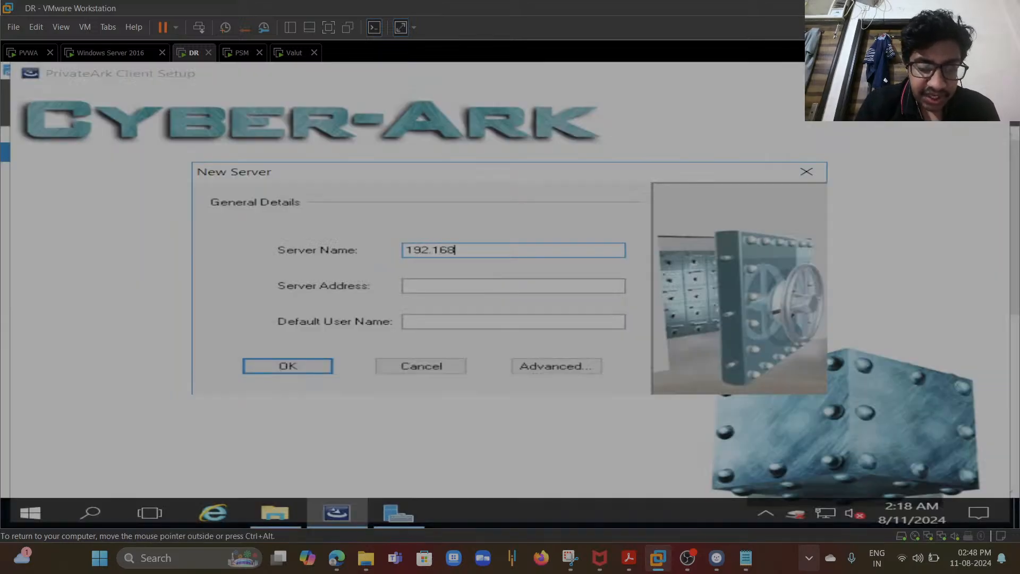
{"action": "type", "text": ".0.186"}
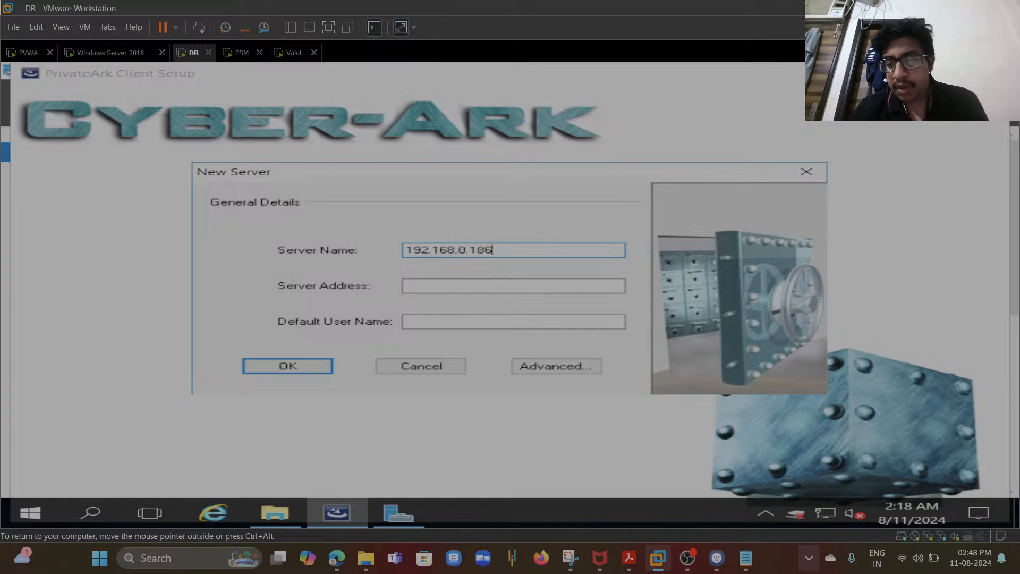
- Check the IPv4 settings of the Ethernet0 adapter through the Network and Sharing Center, then close its dialogs
{"action": "left_click", "coordinate": [833, 516]}
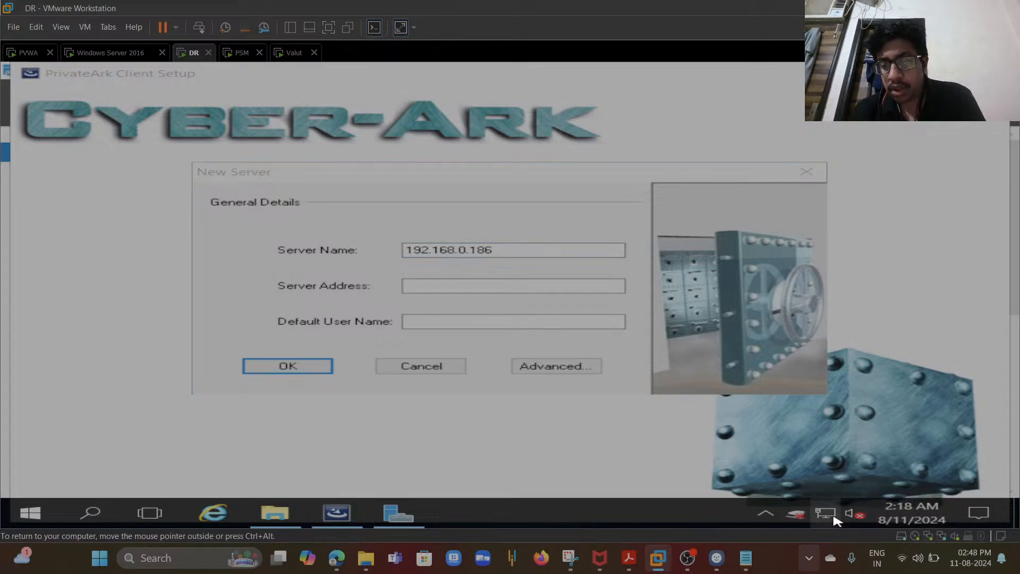
{"action": "right_click", "coordinate": [834, 518]}
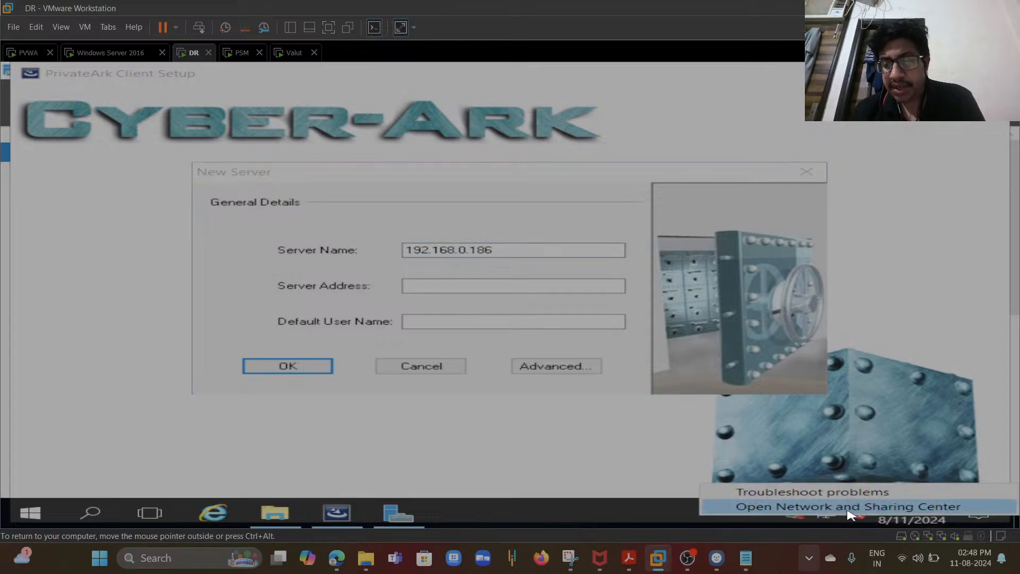
{"action": "left_click", "coordinate": [848, 510]}
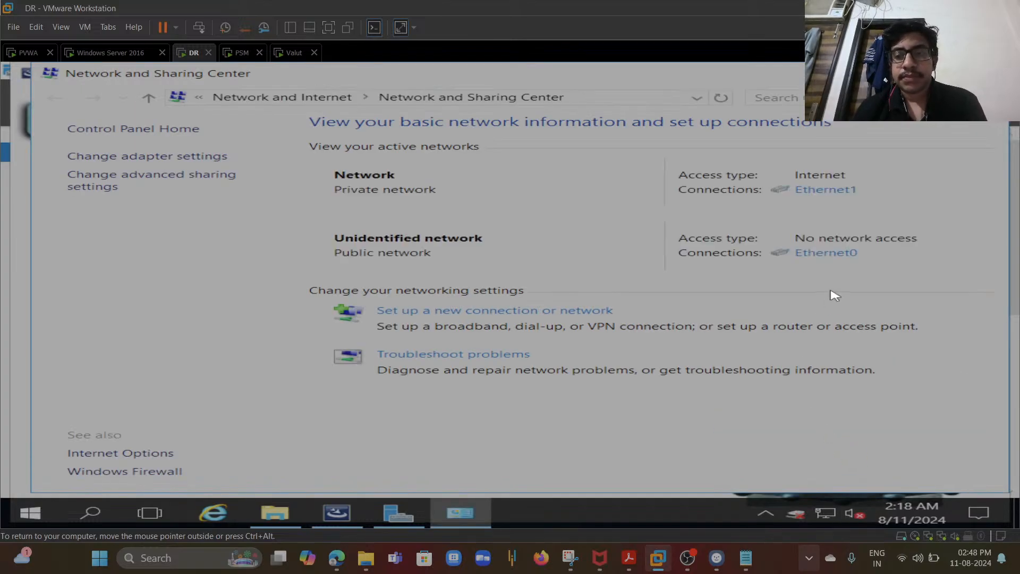
{"action": "left_click", "coordinate": [834, 255]}
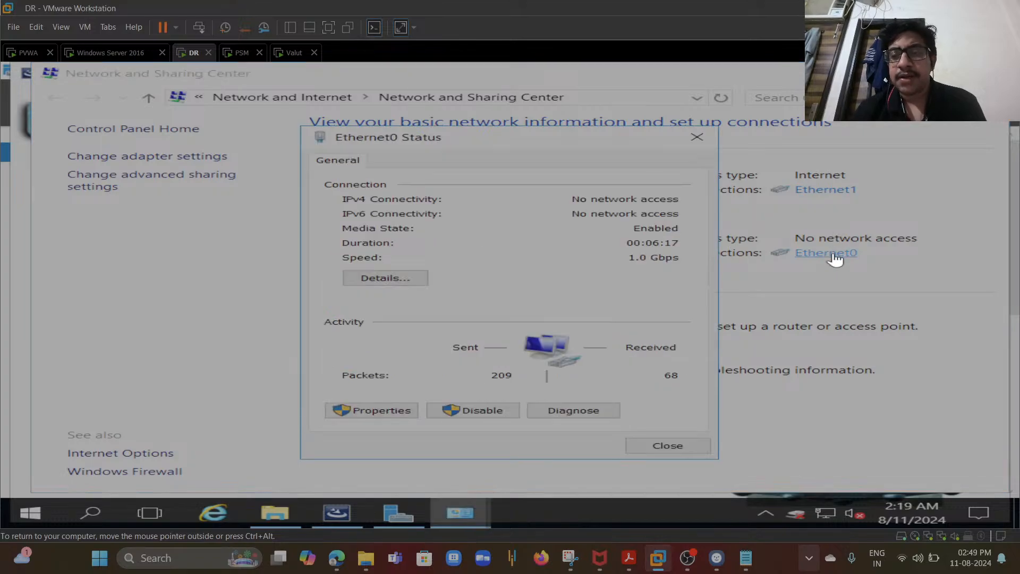
{"action": "left_click", "coordinate": [396, 411]}
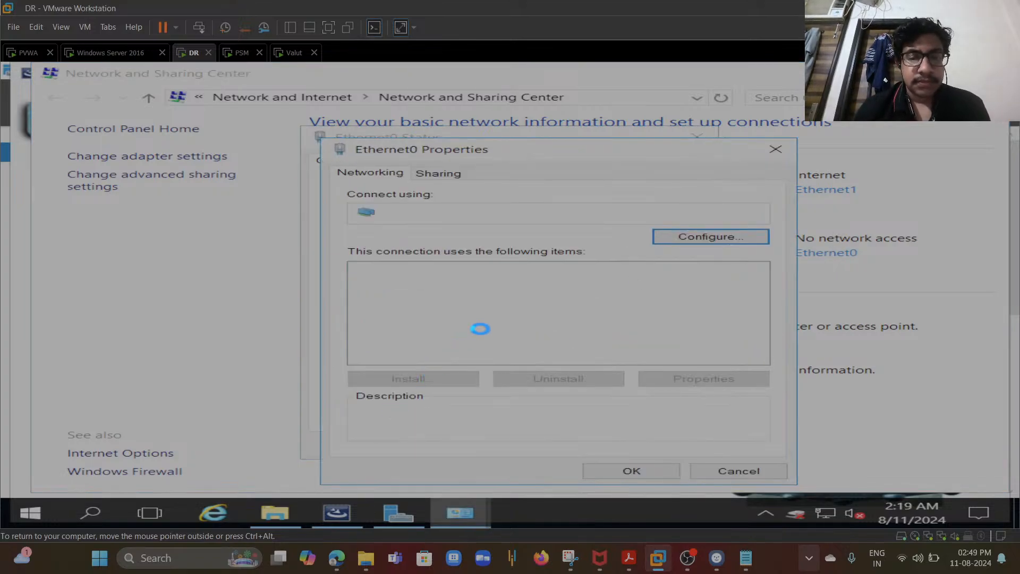
{"action": "double_click", "coordinate": [527, 316]}
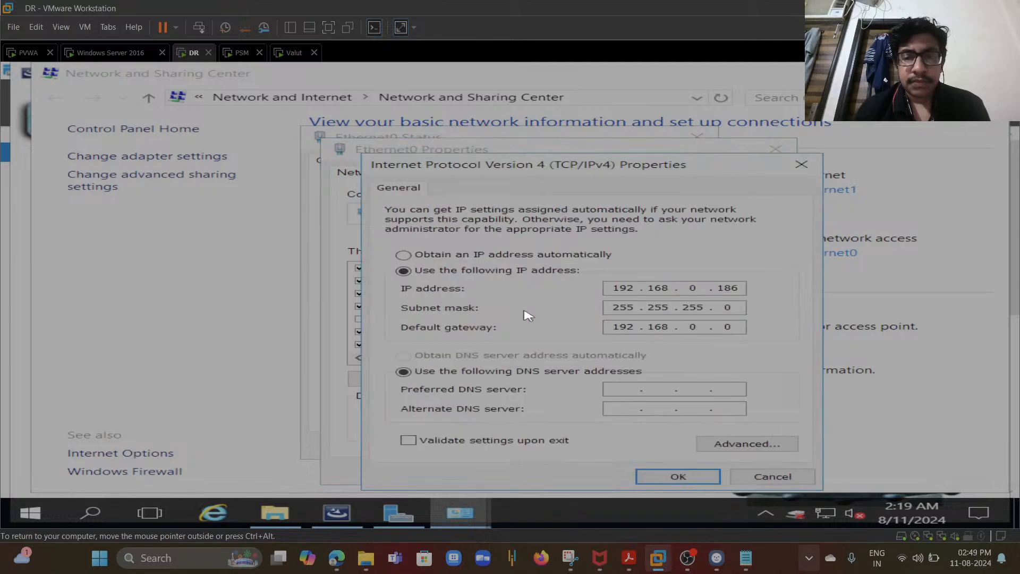
{"action": "left_click", "coordinate": [681, 477]}
{"action": "left_click", "coordinate": [670, 476]}
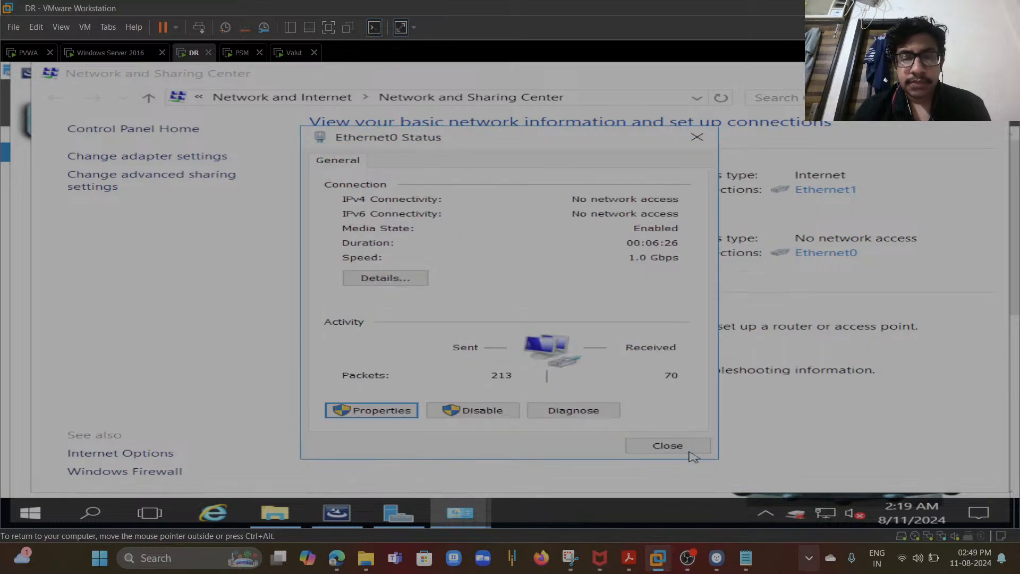
{"action": "left_click", "coordinate": [683, 450]}
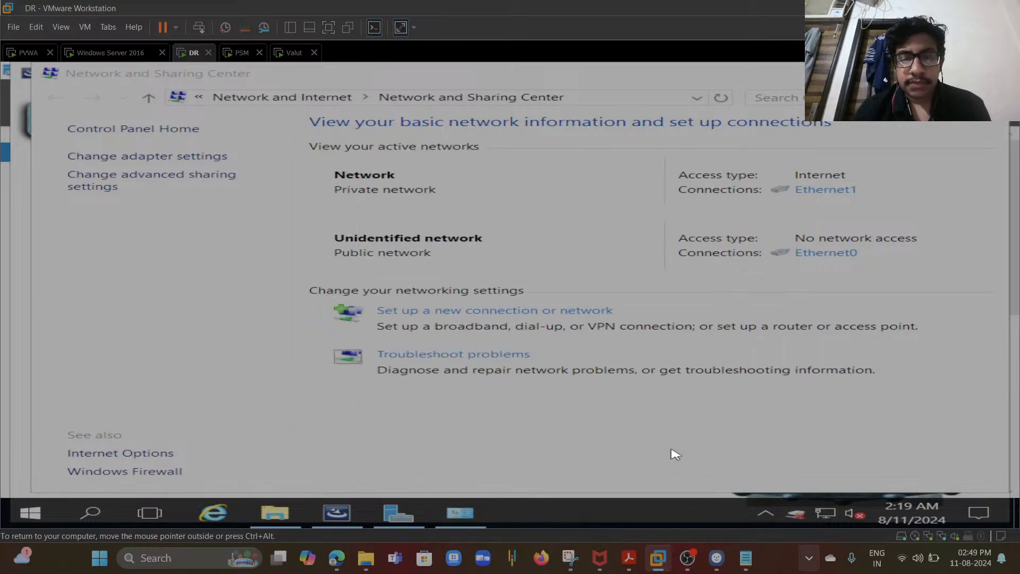
- Return to the New Server dialog and set the server name to DR
{"action": "left_click", "coordinate": [343, 513]}
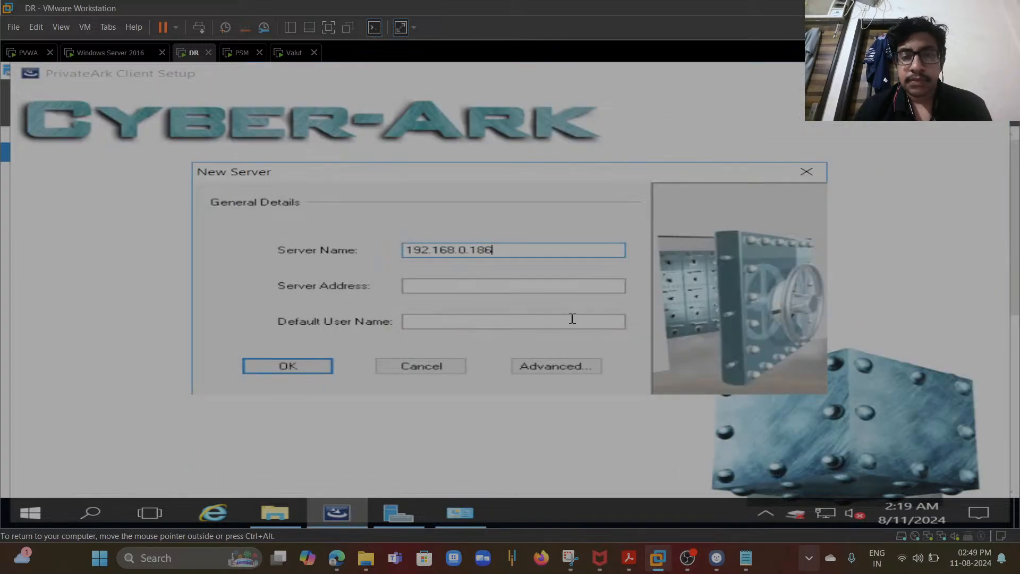
{"action": "left_click", "coordinate": [468, 290]}
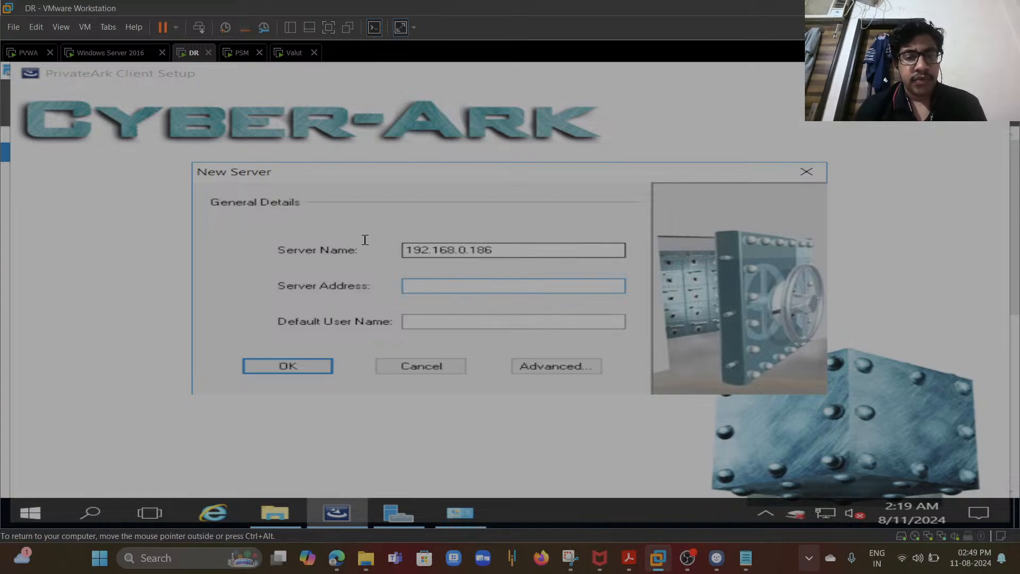
{"action": "left_click_drag", "start_coordinate": [508, 251], "coordinate": [375, 251]}
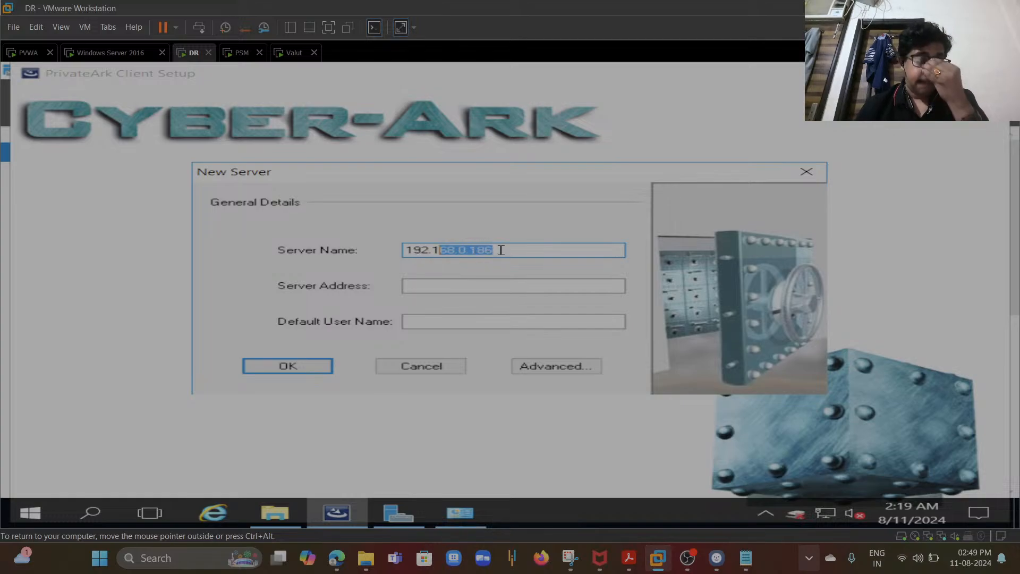
{"action": "key", "text": "shift+Left"}
{"action": "key", "text": "shift+Left"}
{"action": "key", "text": "shift+Left"}
{"action": "key", "text": "shift+Left"}
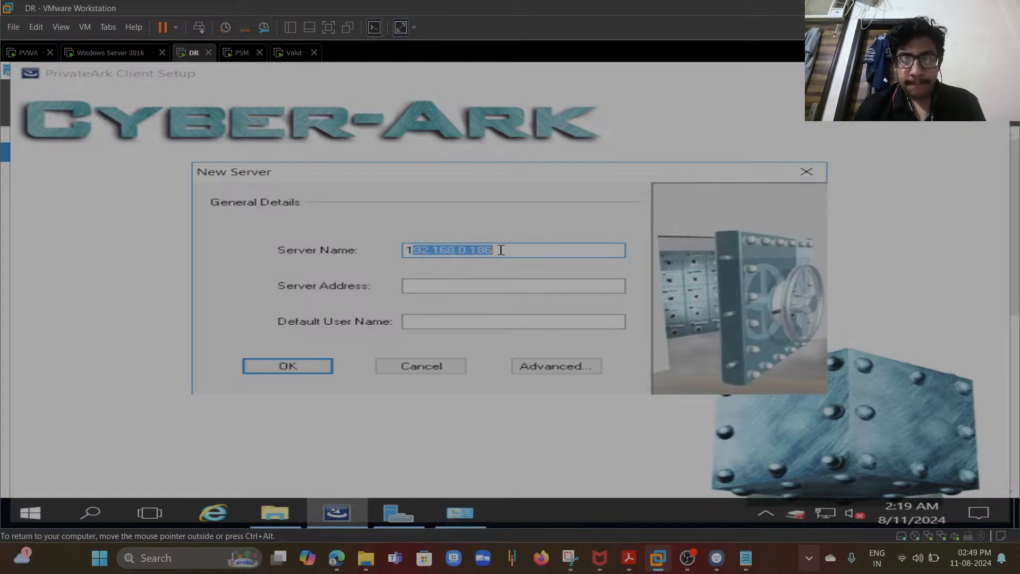
{"action": "key", "text": "BackSpace"}
{"action": "key", "text": "BackSpace"}
{"action": "type", "text": "DR"}
{"action": "key", "text": "Tab"}
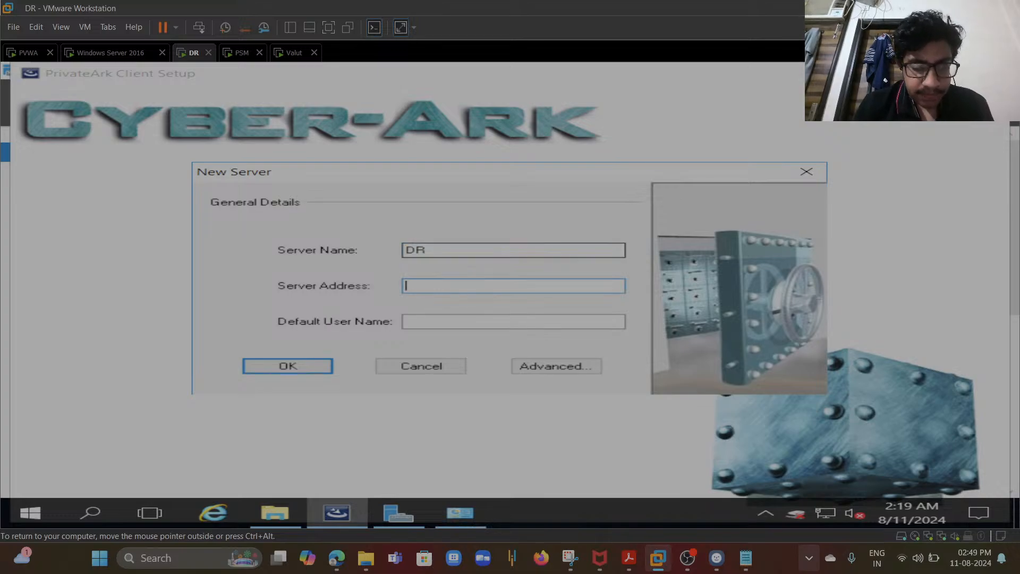
- Enter 192.168.0.186 as the server address and DR as the default user name
{"action": "type", "text": "192.168.0.186"}
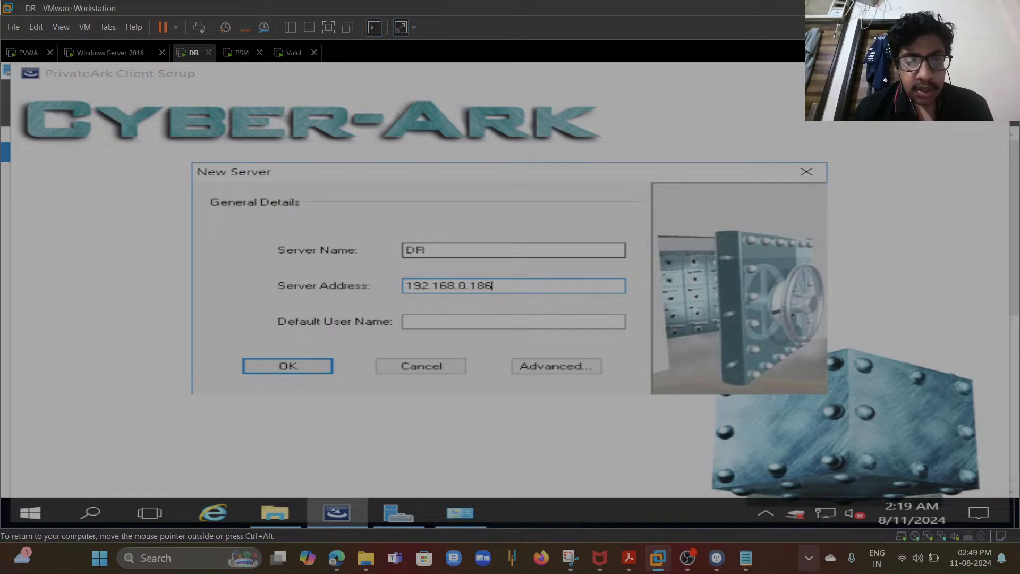
{"action": "key", "text": "Tab"}
{"action": "type", "text": "DR"}
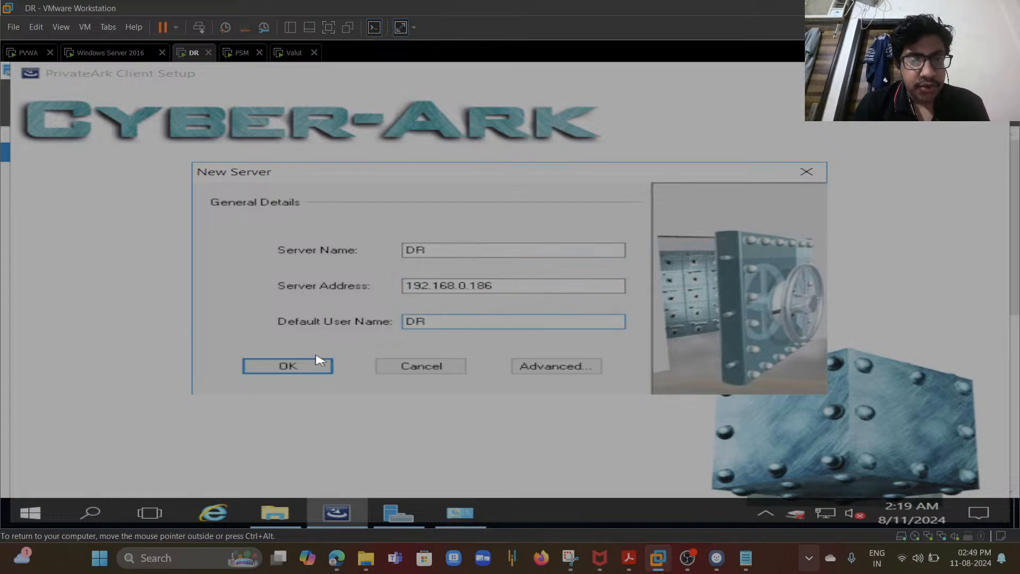
- Save the DR server entry, dismiss the proxy warning, and finish the PrivateArk Client setup with an immediate restart
{"action": "left_click", "coordinate": [312, 367]}
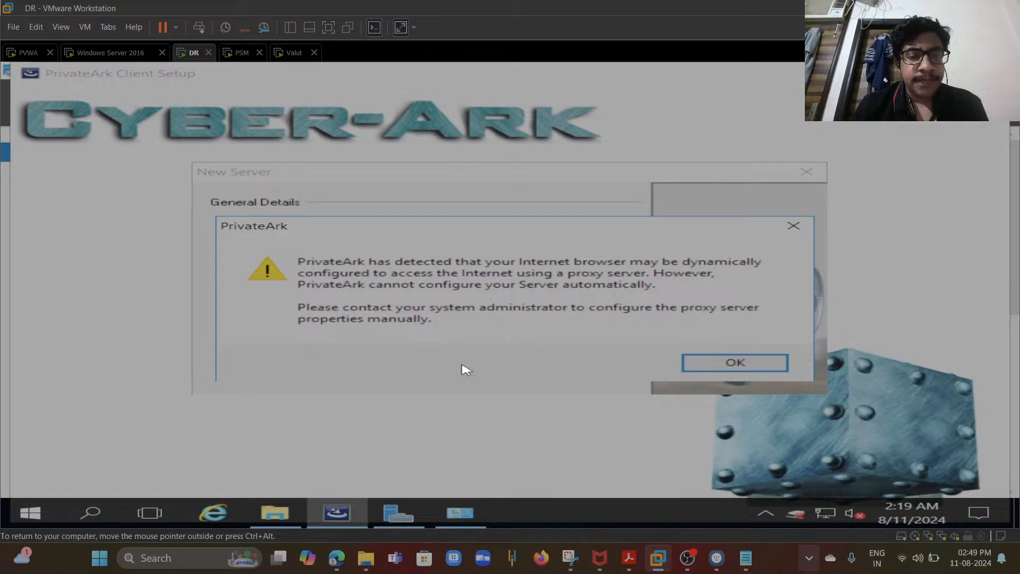
{"action": "left_click", "coordinate": [703, 371]}
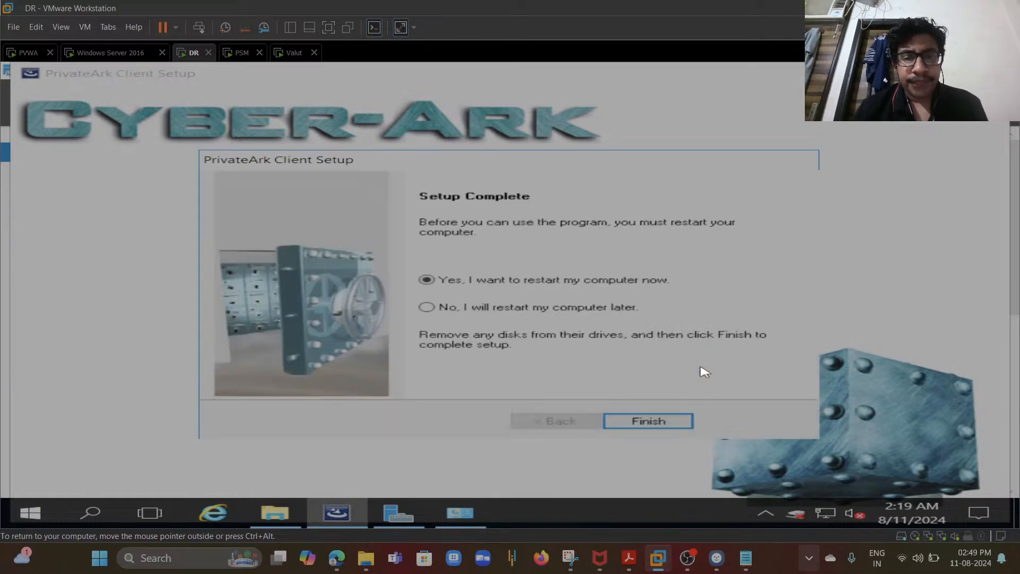
{"action": "left_click", "coordinate": [661, 421]}
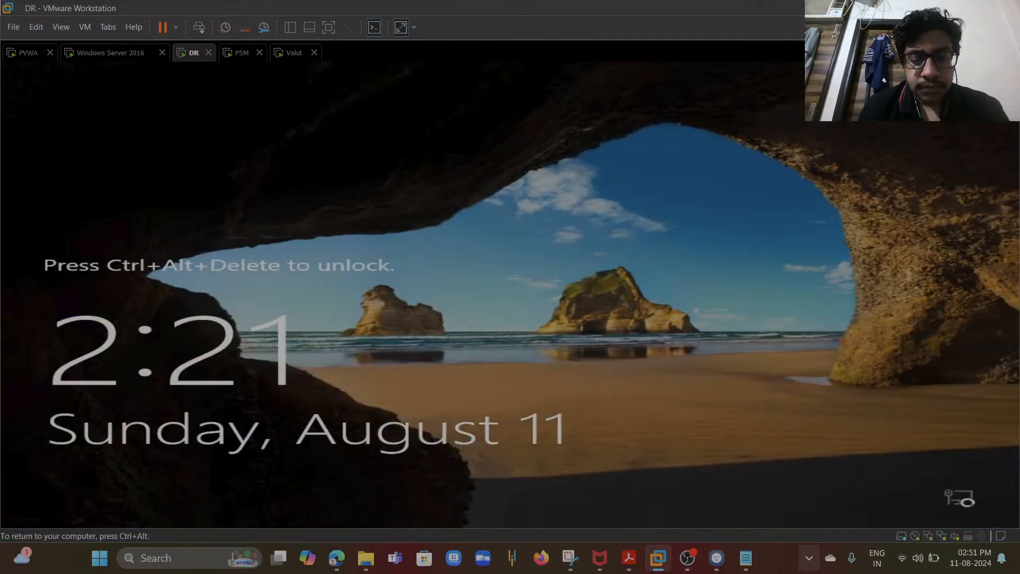
- Unlock the restarted DR virtual machine and sign in as Administrator with the account password
{"action": "key", "text": "ctrl+alt"}
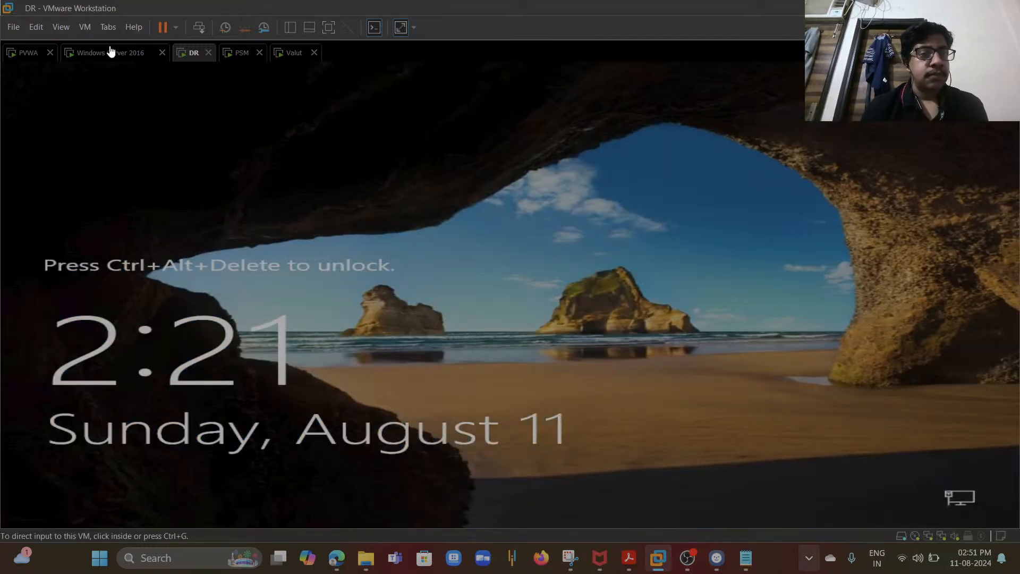
{"action": "left_click", "coordinate": [87, 26]}
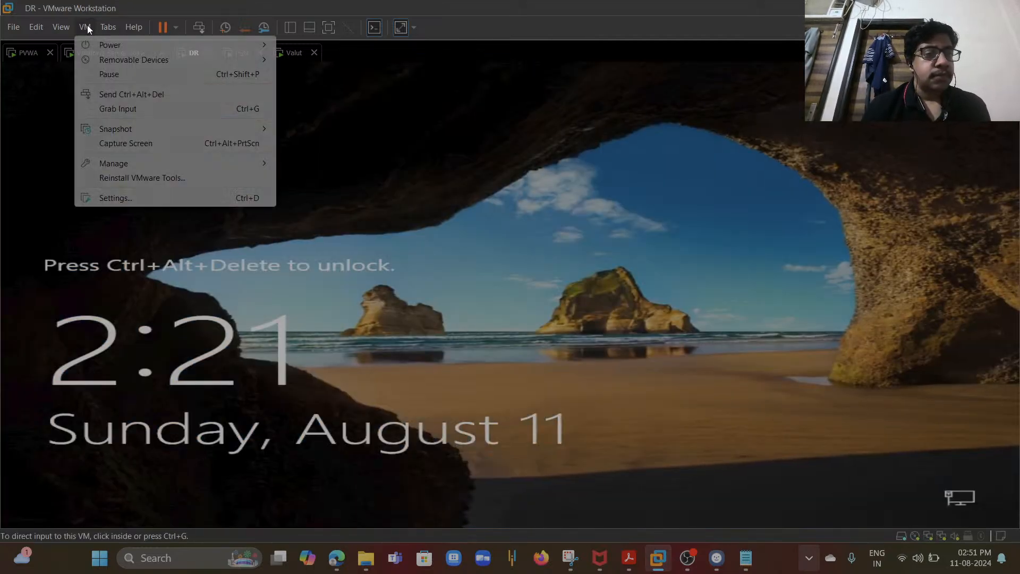
{"action": "left_click", "coordinate": [123, 94]}
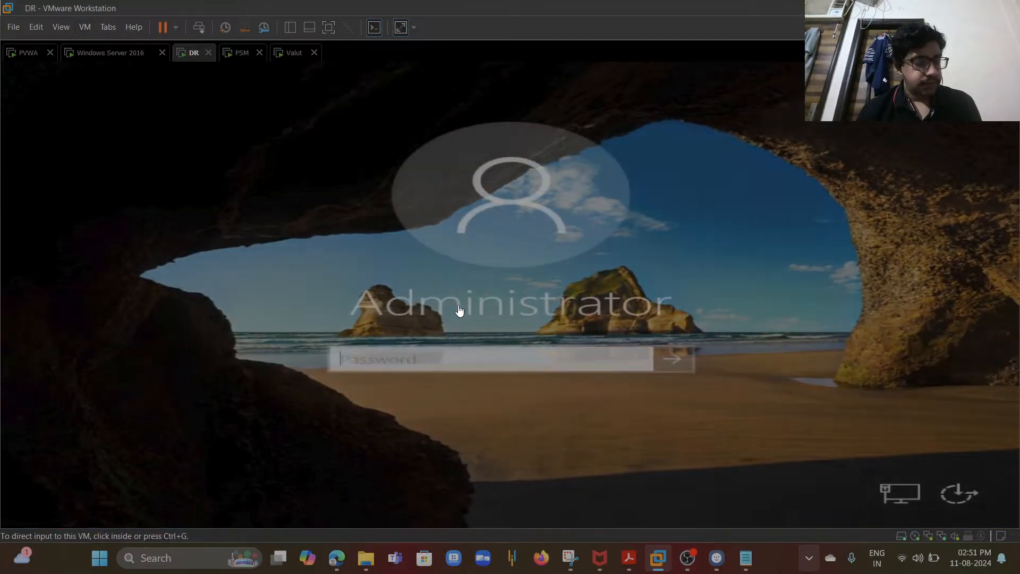
{"action": "left_click", "coordinate": [470, 359]}
{"action": "type", "text": "*****"}
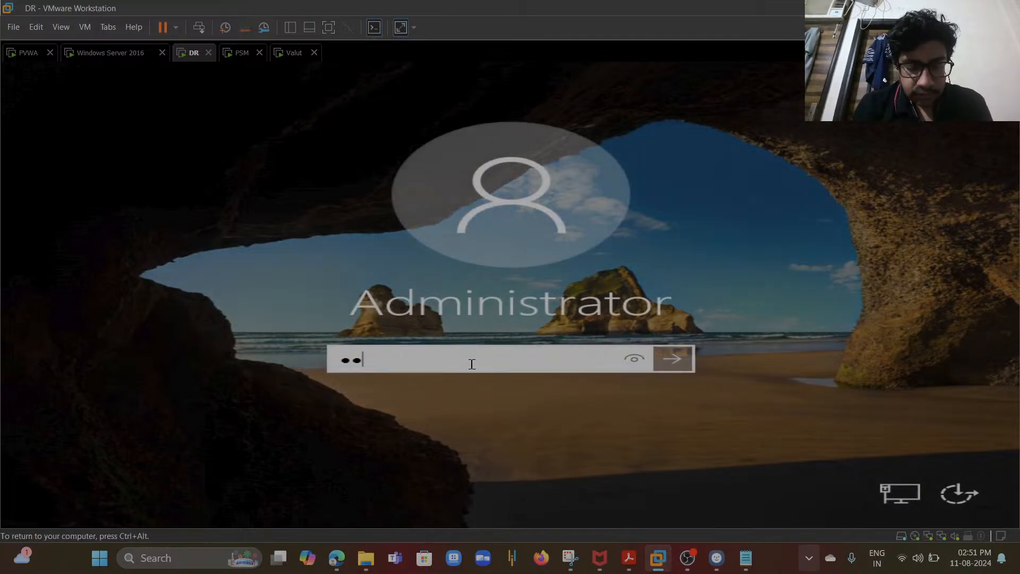
{"action": "type", "text": "****"}
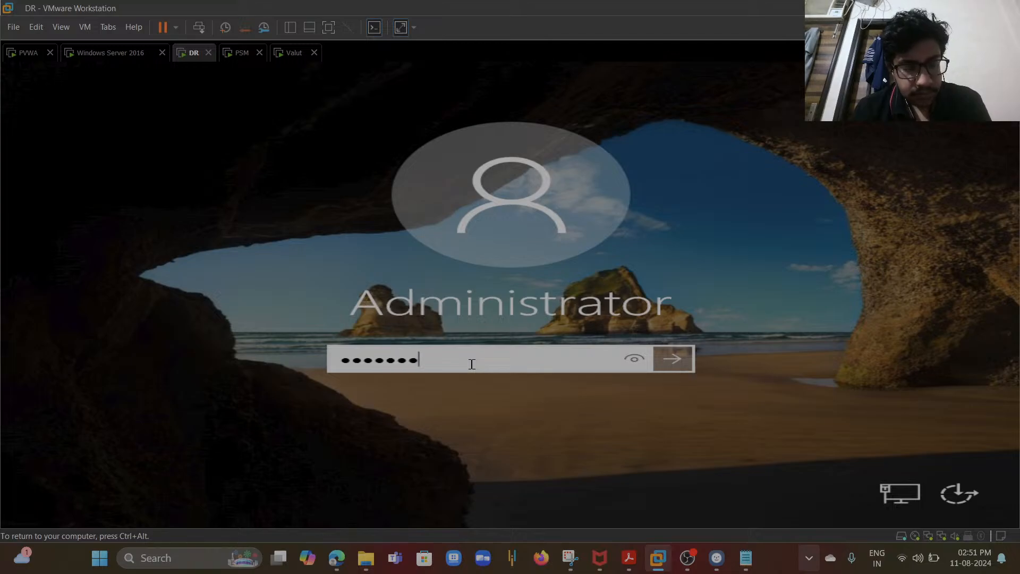
{"action": "key", "text": "Return"}
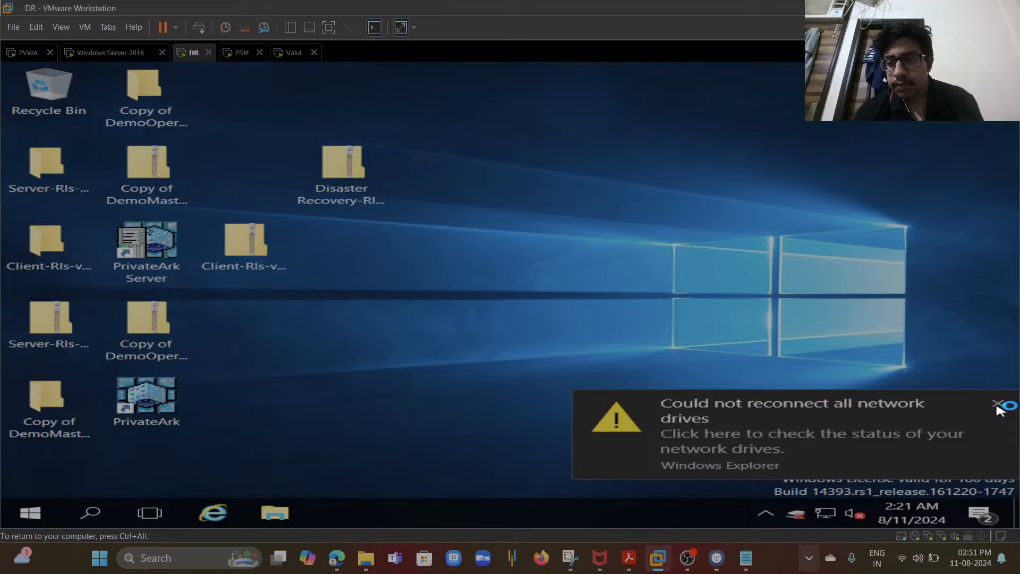
- Stop the PrivateArk Server with a normal shutdown and close Server Central Administration
{"action": "left_click", "coordinate": [998, 405]}
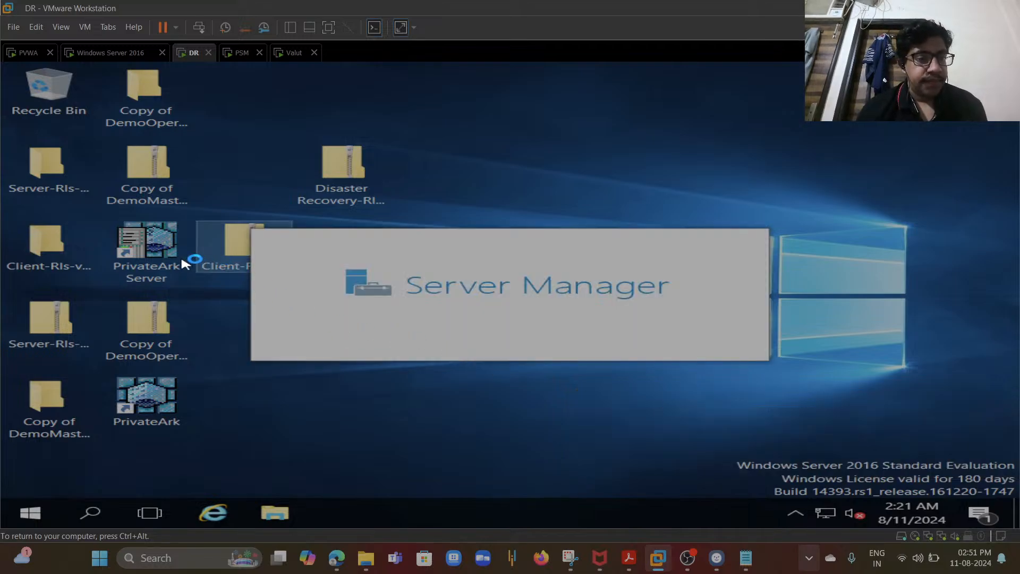
{"action": "double_click", "coordinate": [170, 262]}
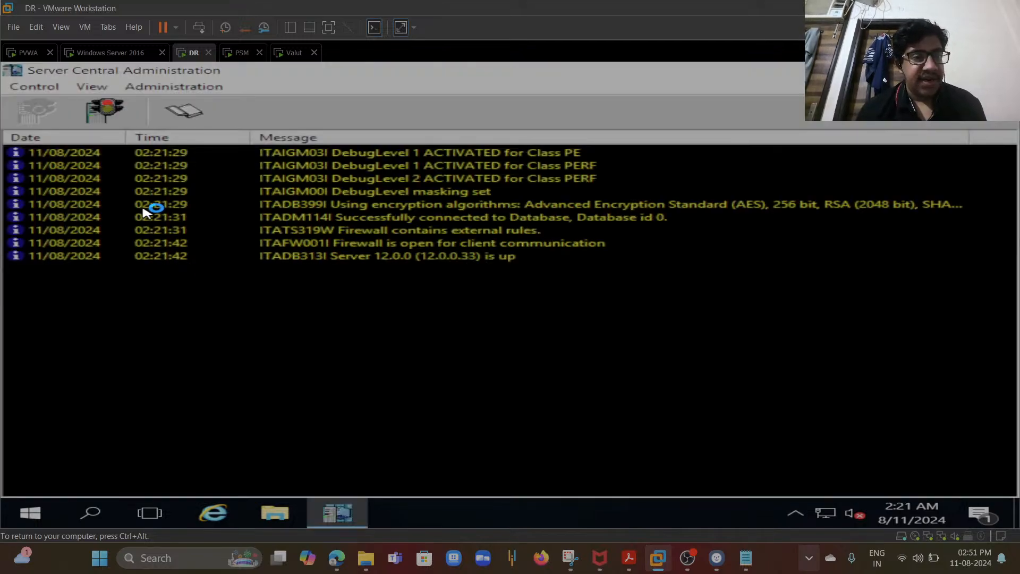
{"action": "left_click", "coordinate": [104, 110]}
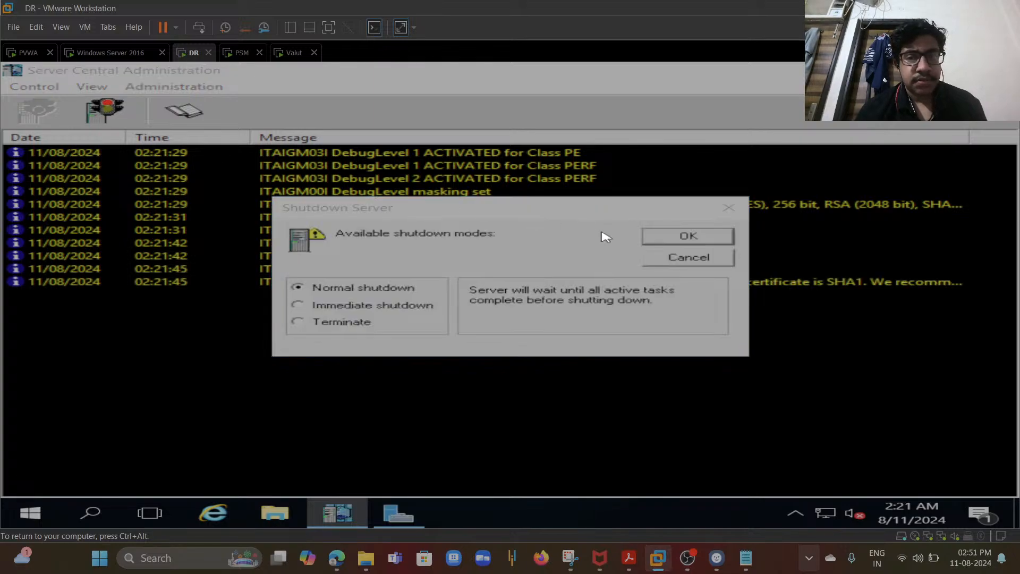
{"action": "left_click", "coordinate": [683, 236]}
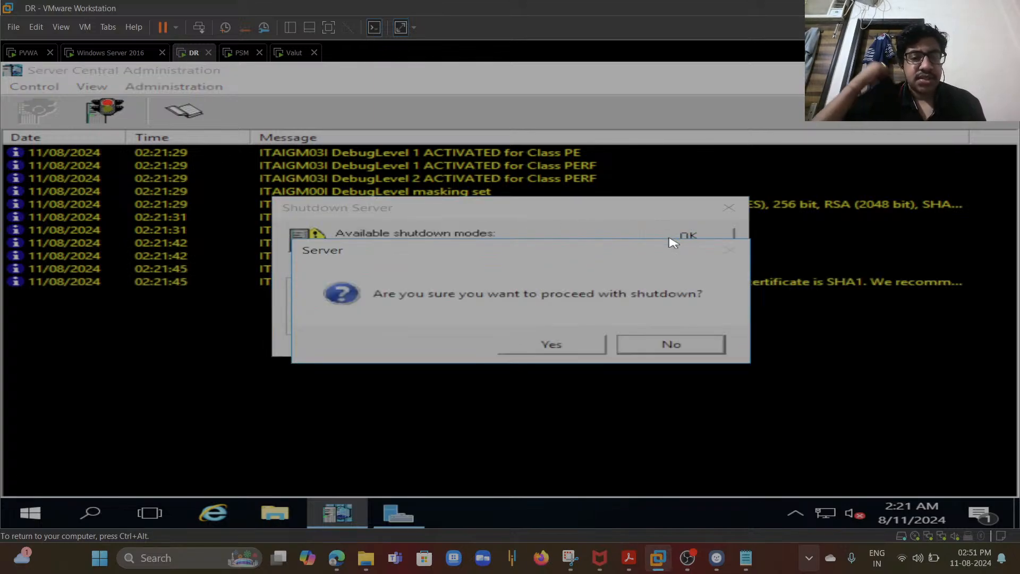
{"action": "left_click", "coordinate": [568, 349]}
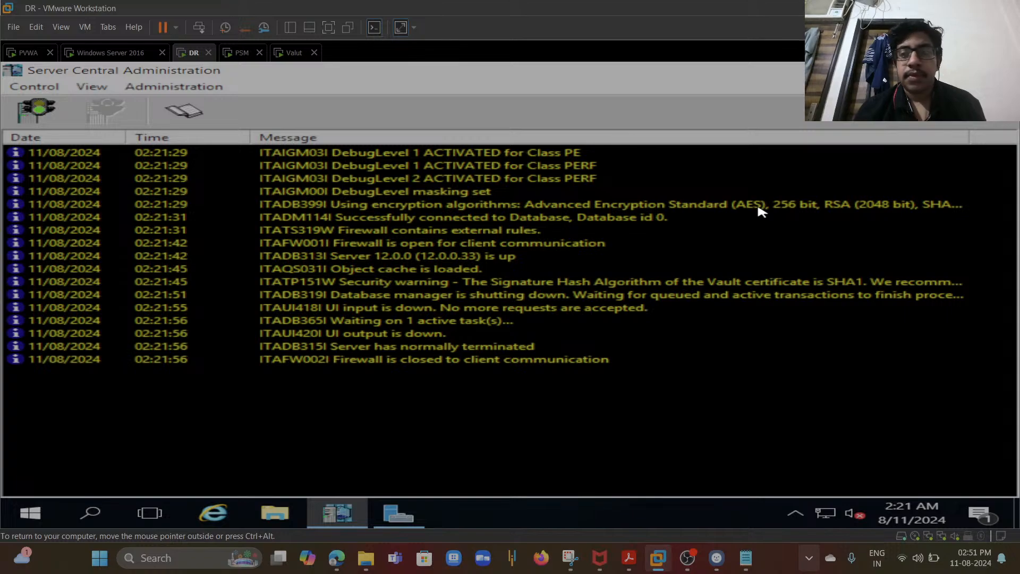
{"action": "left_click", "coordinate": [991, 71]}
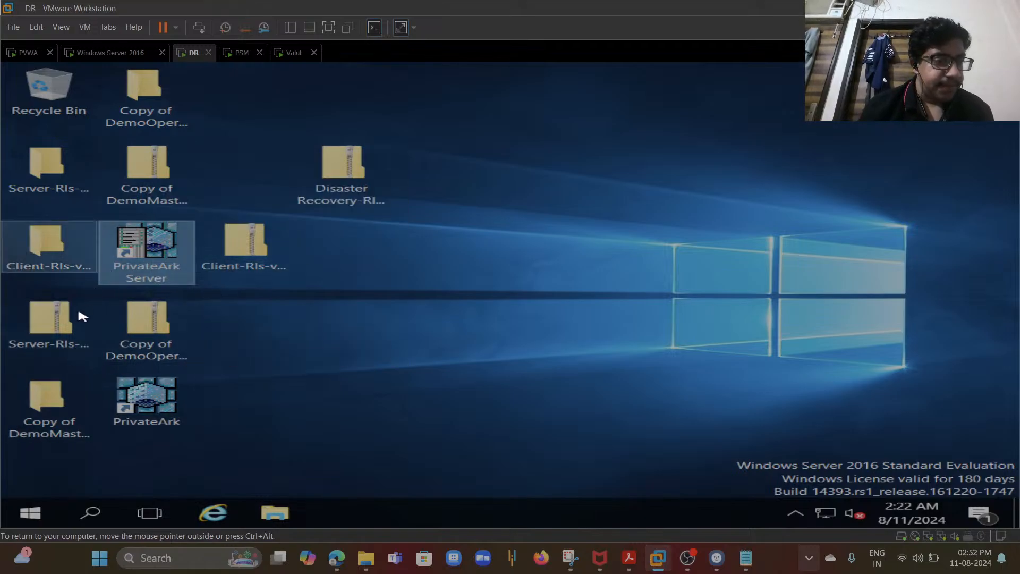
- Extract the Disaster Recovery-Rls-v12.0 archive to its default desktop folder
{"action": "left_click", "coordinate": [342, 197]}
{"action": "right_click", "coordinate": [342, 197]}
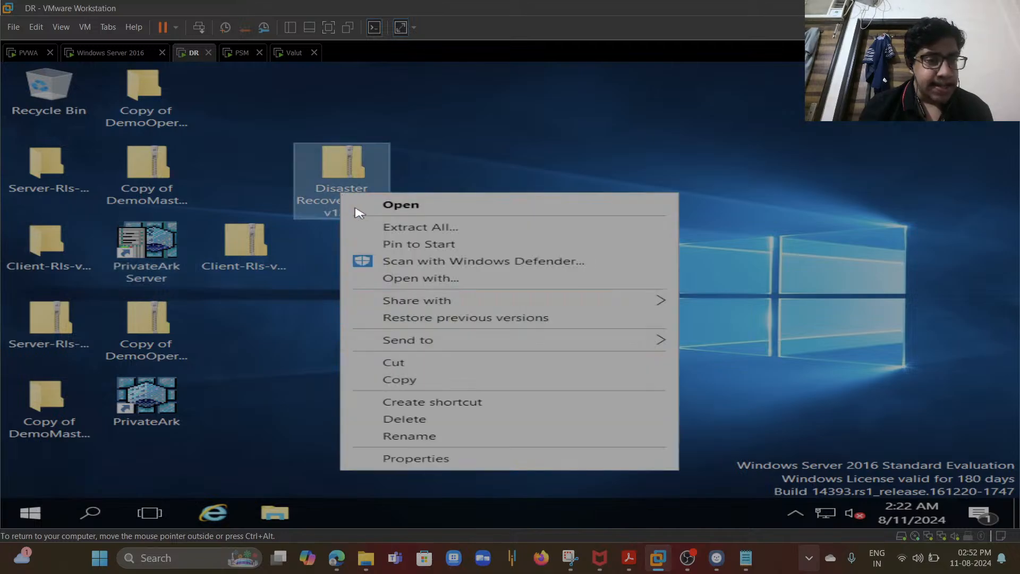
{"action": "left_click", "coordinate": [394, 227]}
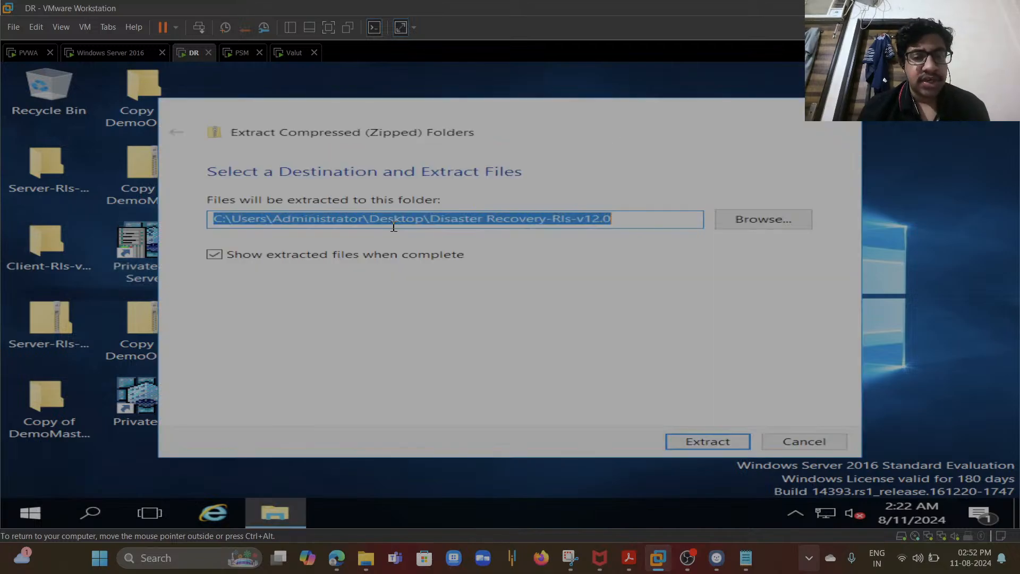
{"action": "left_click", "coordinate": [725, 448]}
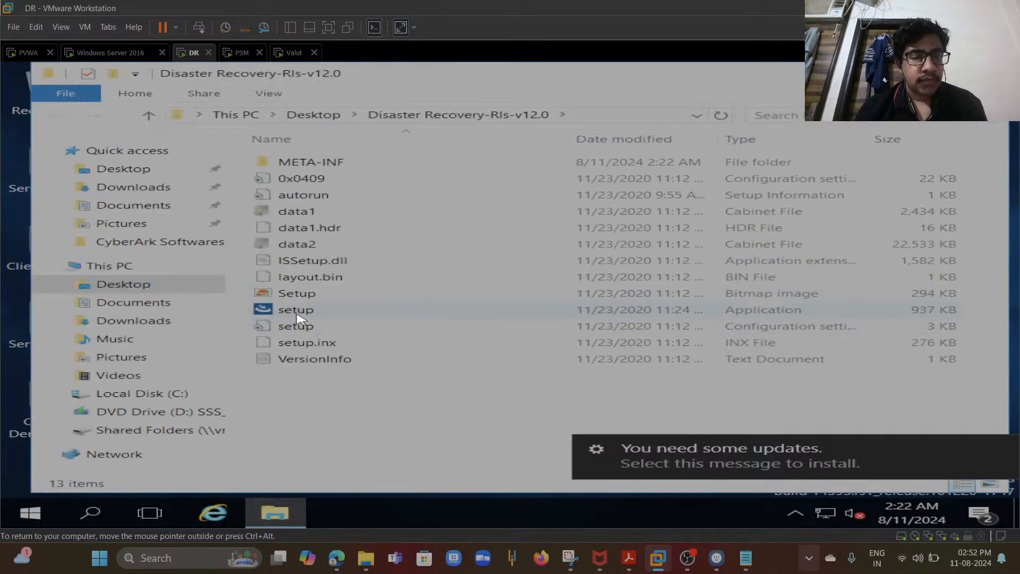
- Run the Disaster Recovery setup as administrator and accept the license agreement
{"action": "right_click", "coordinate": [295, 313]}
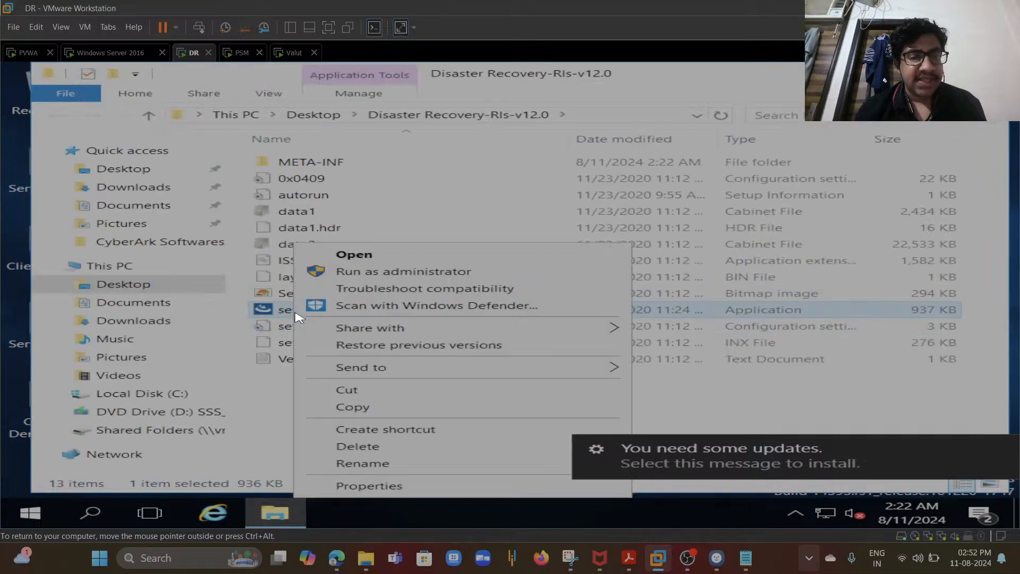
{"action": "left_click", "coordinate": [403, 272]}
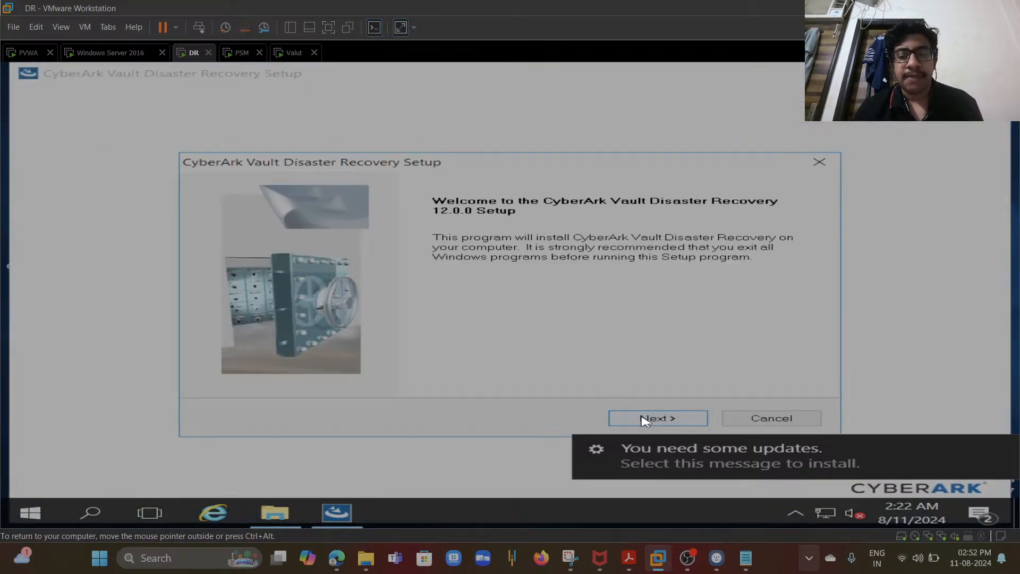
{"action": "left_click", "coordinate": [644, 420]}
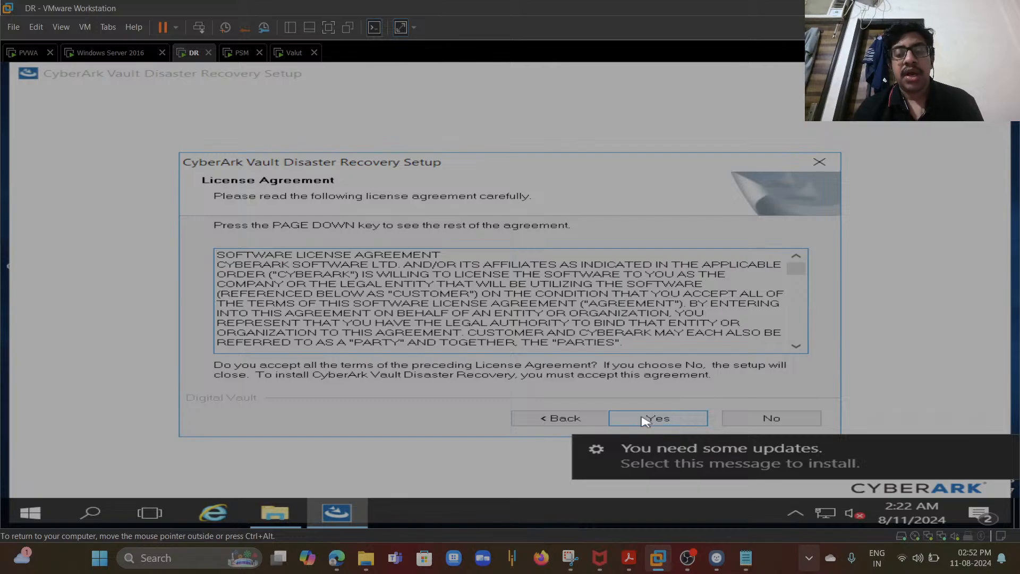
{"action": "left_click", "coordinate": [645, 420]}
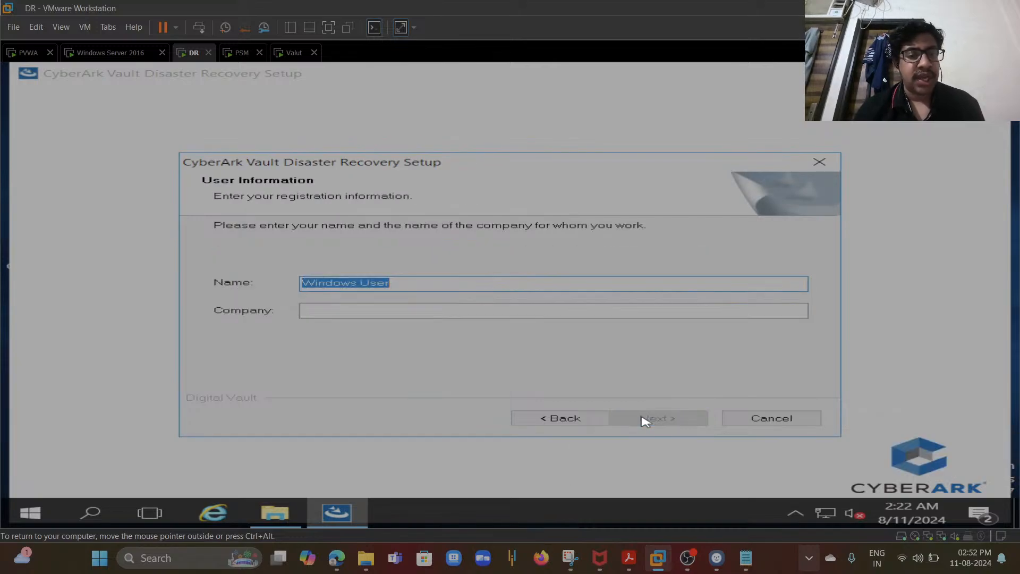
- Enter cyberark as both name and company, and keep the default C:\Program Files (x86)\PrivateArk destination
{"action": "type", "text": "cyberark"}
{"action": "key", "text": "Tab"}
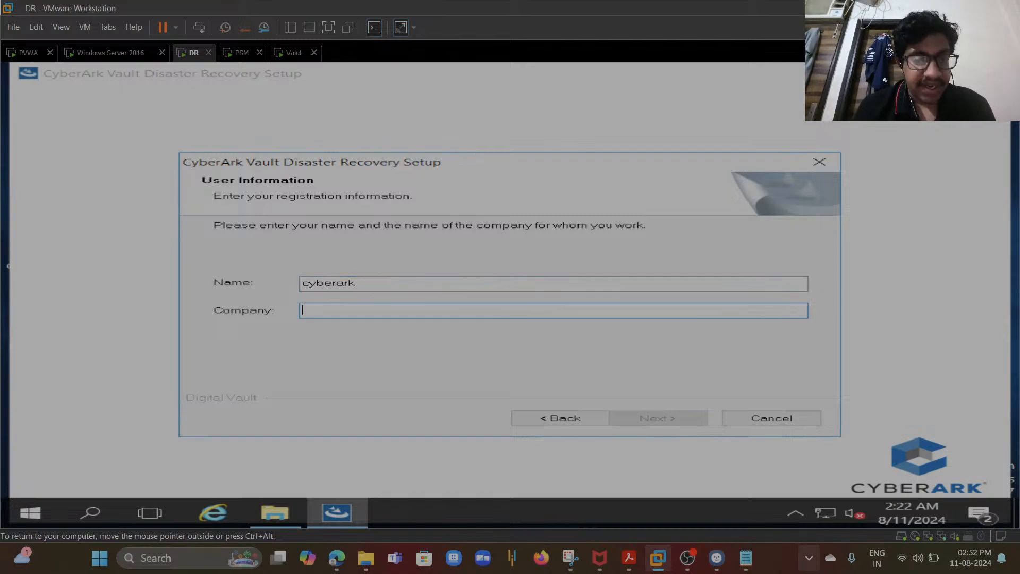
{"action": "type", "text": "cybera"}
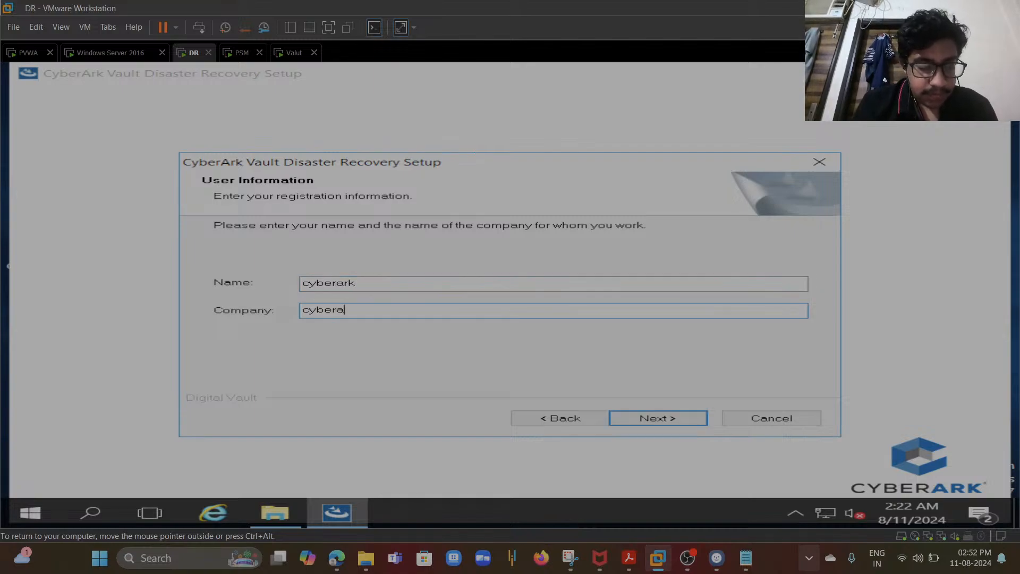
{"action": "type", "text": "rk"}
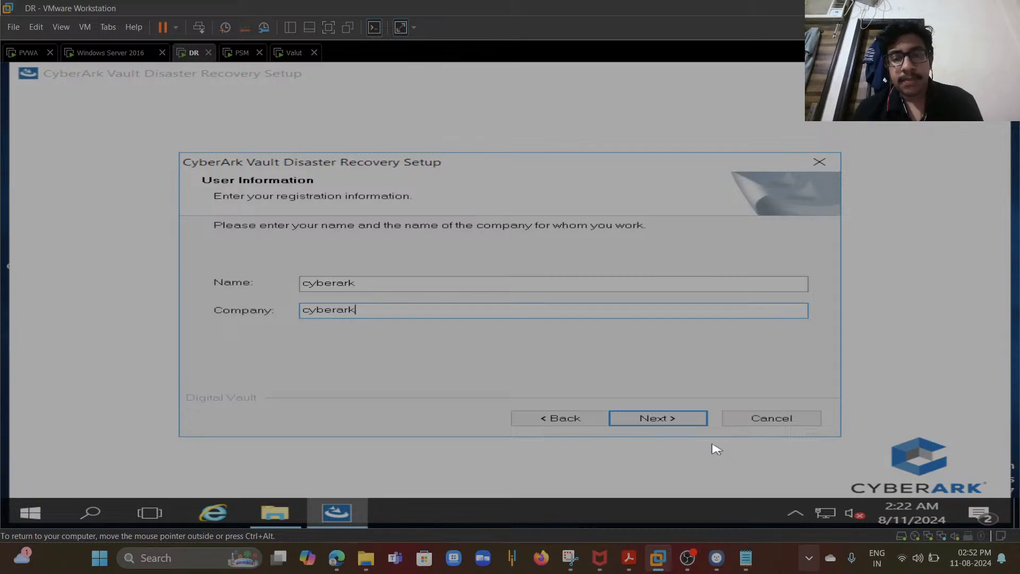
{"action": "left_click", "coordinate": [697, 419]}
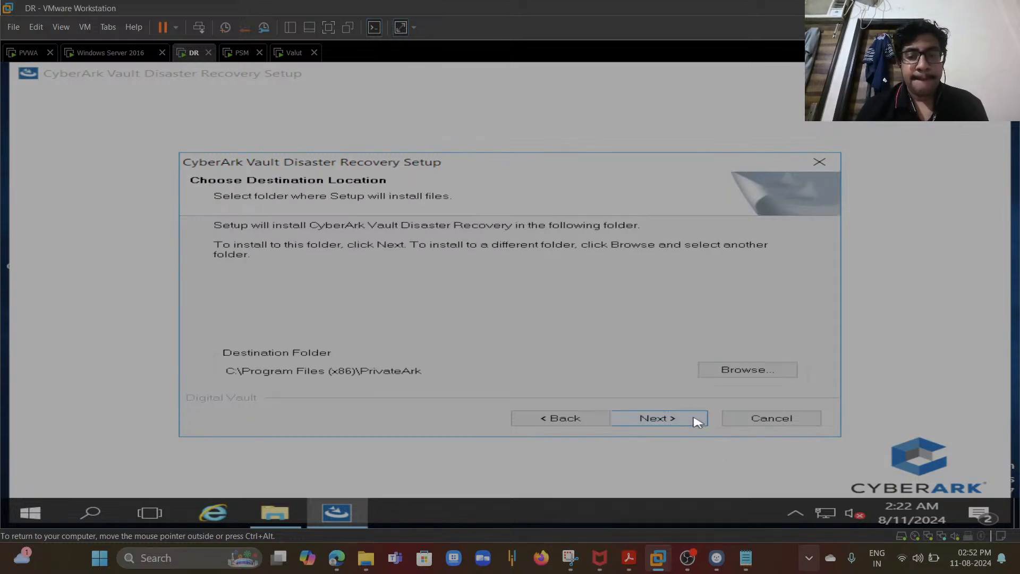
{"action": "left_click", "coordinate": [696, 419]}
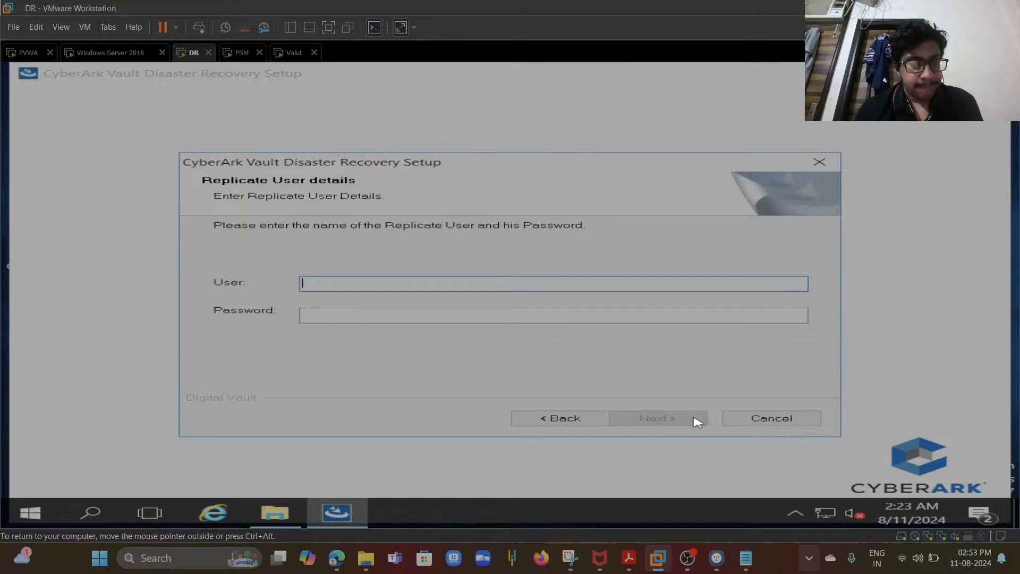
- Enter Administrator as the replicate user with its password and continue
{"action": "type", "text": "Admi"}
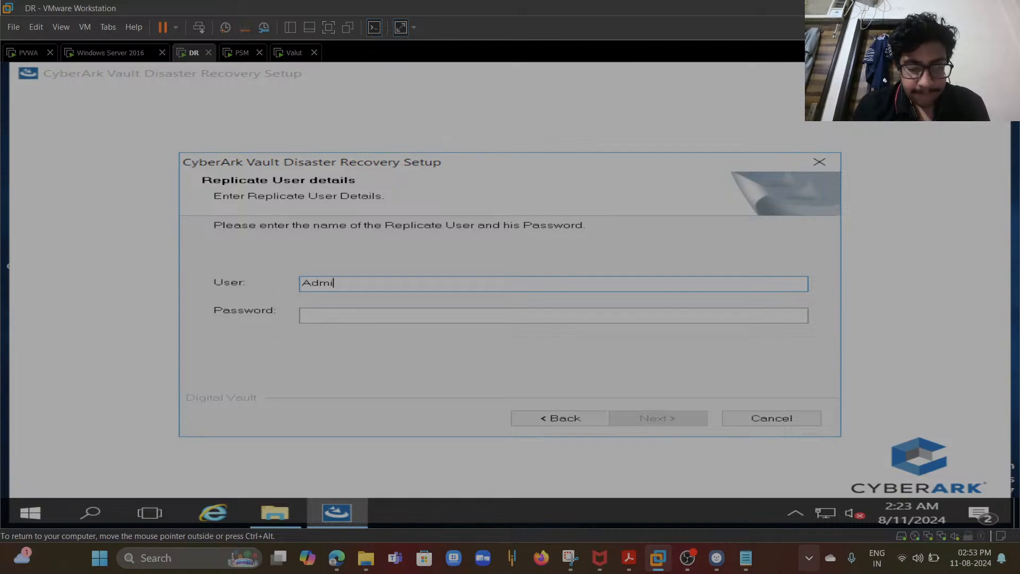
{"action": "type", "text": "nistrator"}
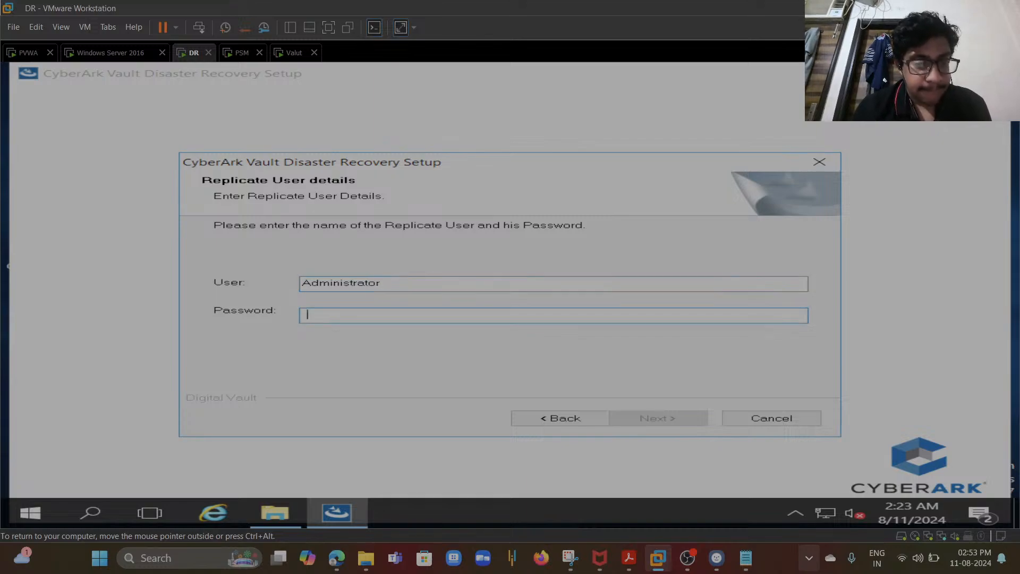
{"action": "type", "text": "****"}
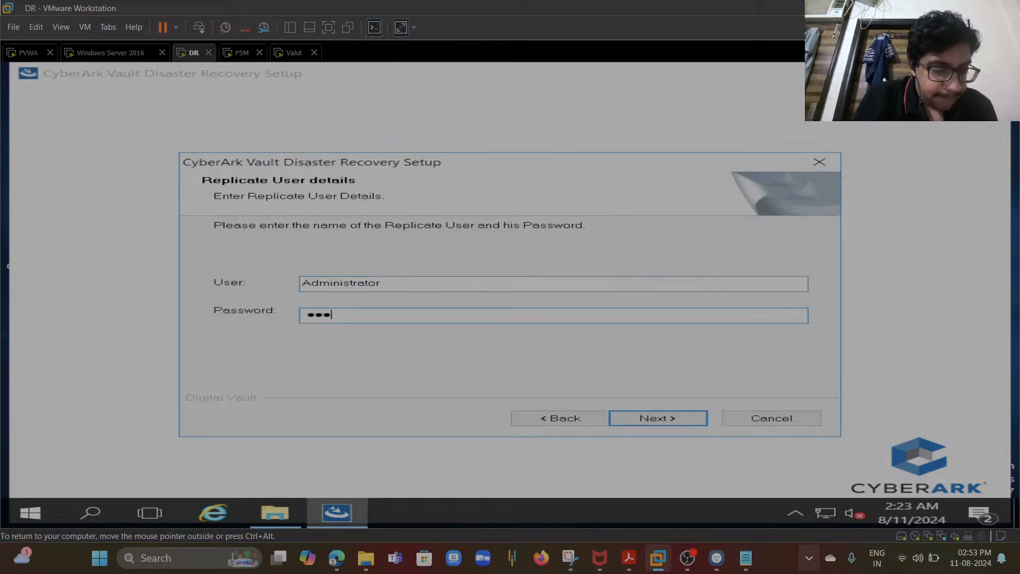
{"action": "type", "text": "*******"}
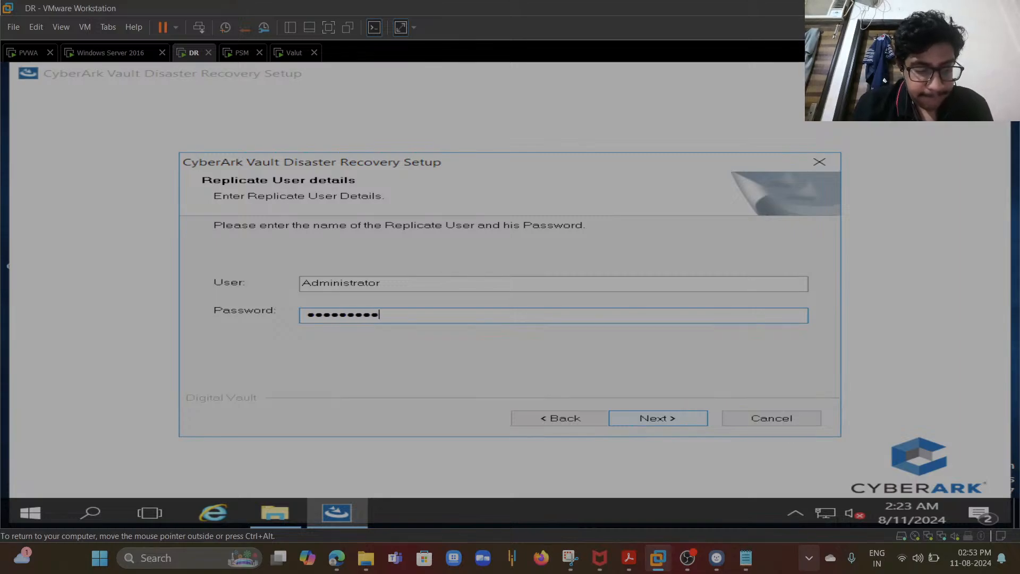
{"action": "type", "text": "**"}
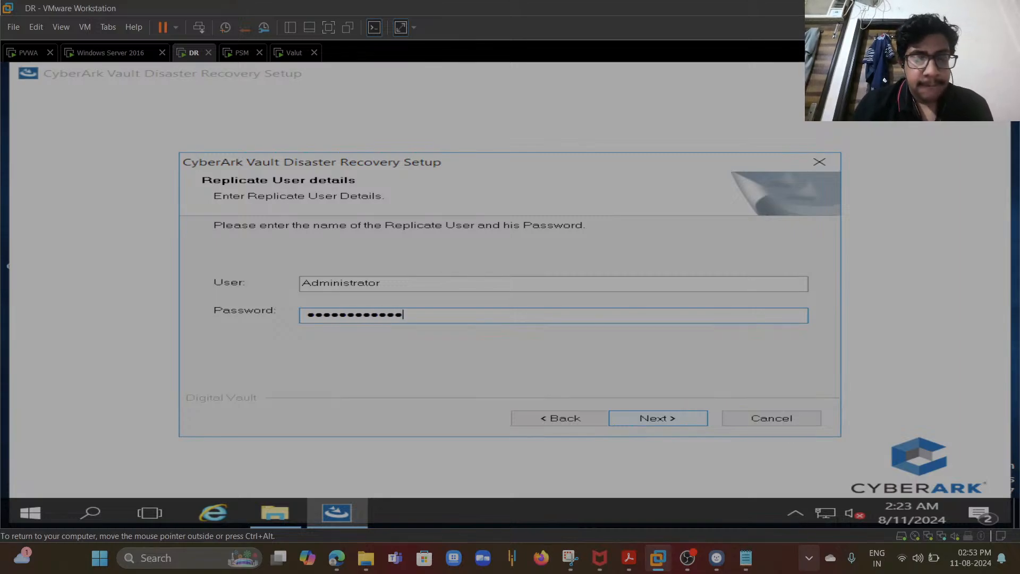
{"action": "left_click", "coordinate": [643, 421]}
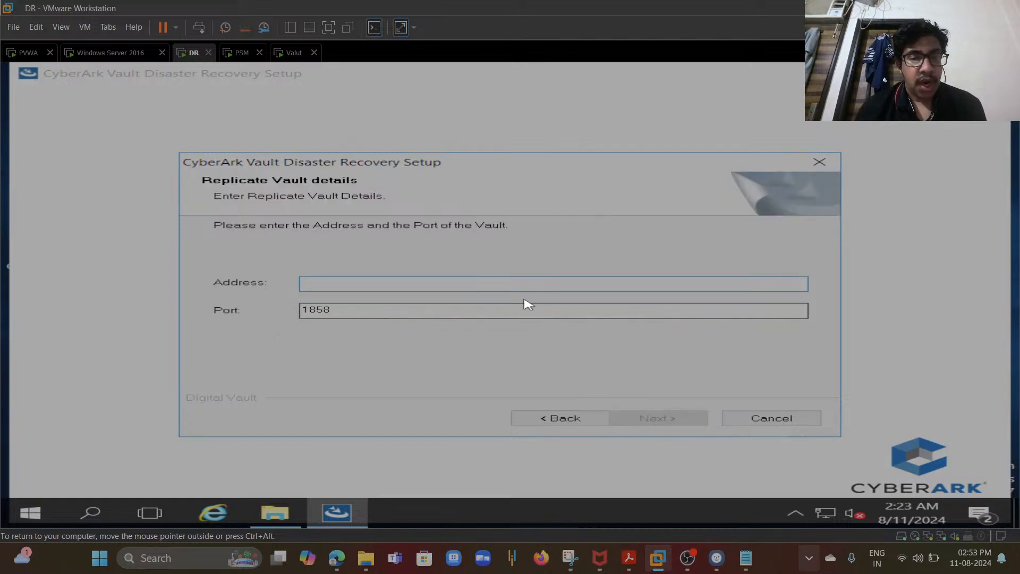
- Enter 192.168.0.183 as the replicate vault address with port 1858, continue, and finish setup choosing to restart now
{"action": "type", "text": "192"}
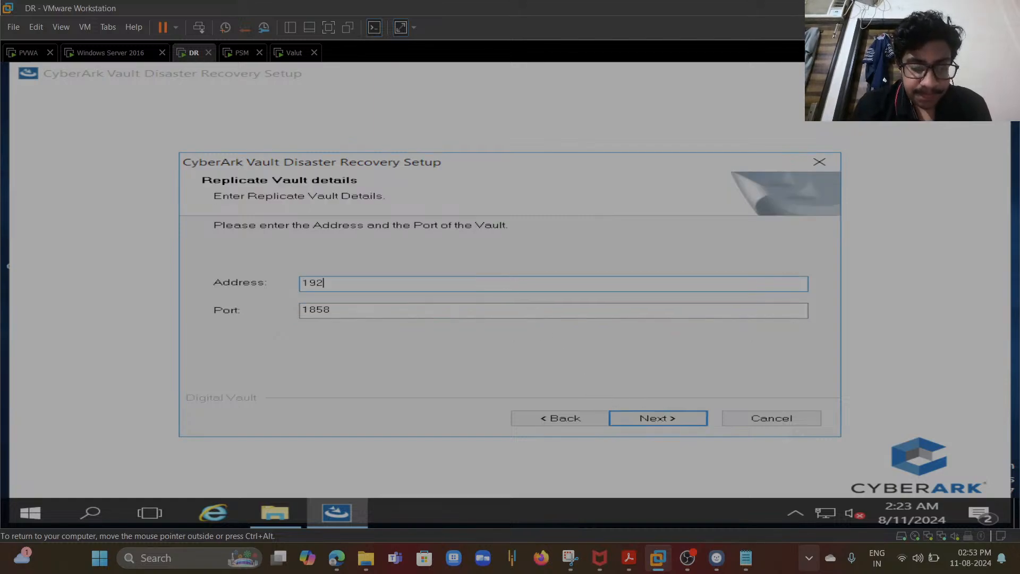
{"action": "type", "text": ".168.0"}
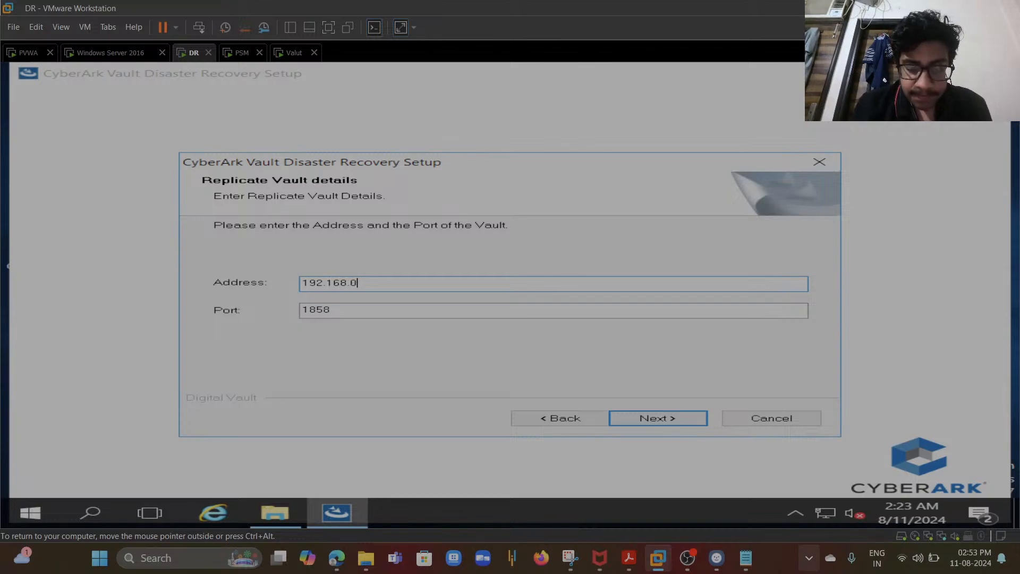
{"action": "type", "text": ".183"}
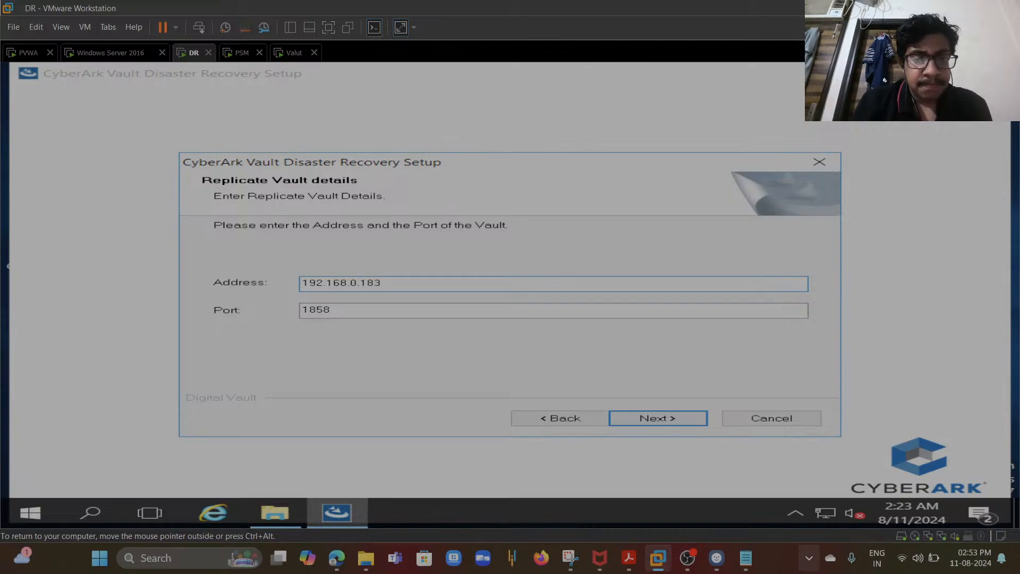
{"action": "left_click", "coordinate": [638, 420]}
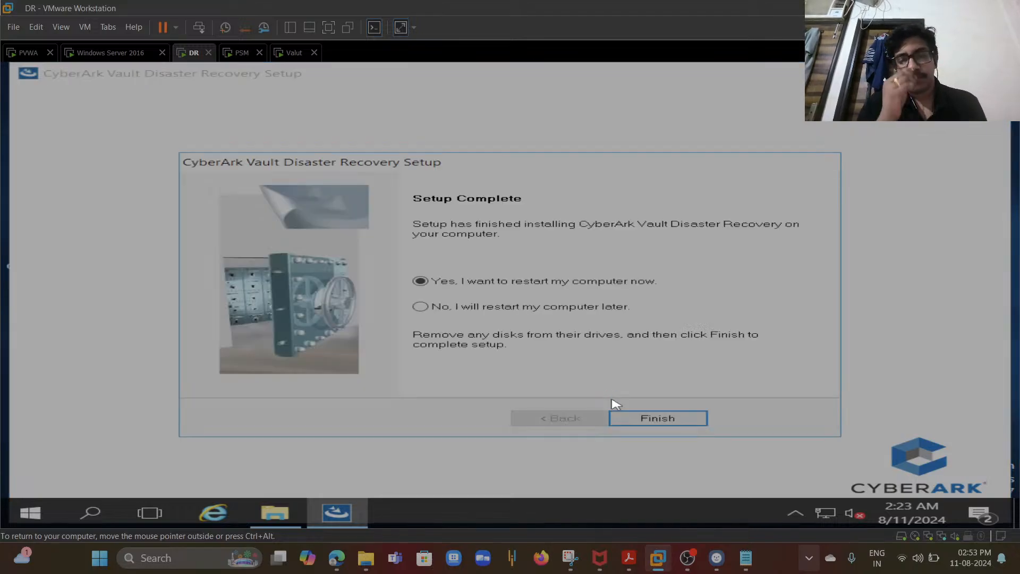
{"action": "left_click", "coordinate": [629, 419]}
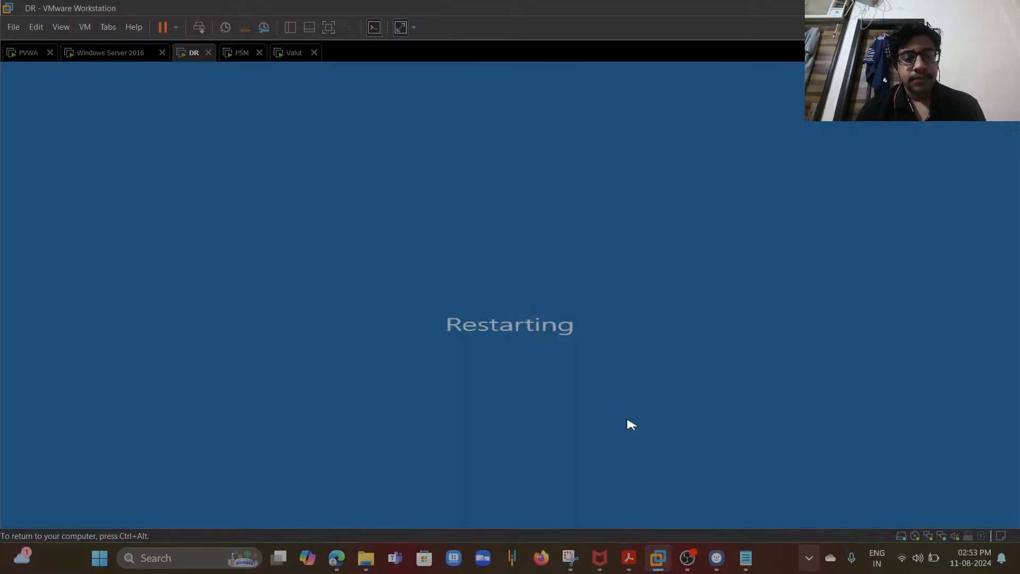
- In the DR SETUP and Overview notes, append //add Vault IP Address// after the padr.ini line
{"action": "left_click", "coordinate": [745, 555]}
{"action": "left_click", "coordinate": [514, 314]}
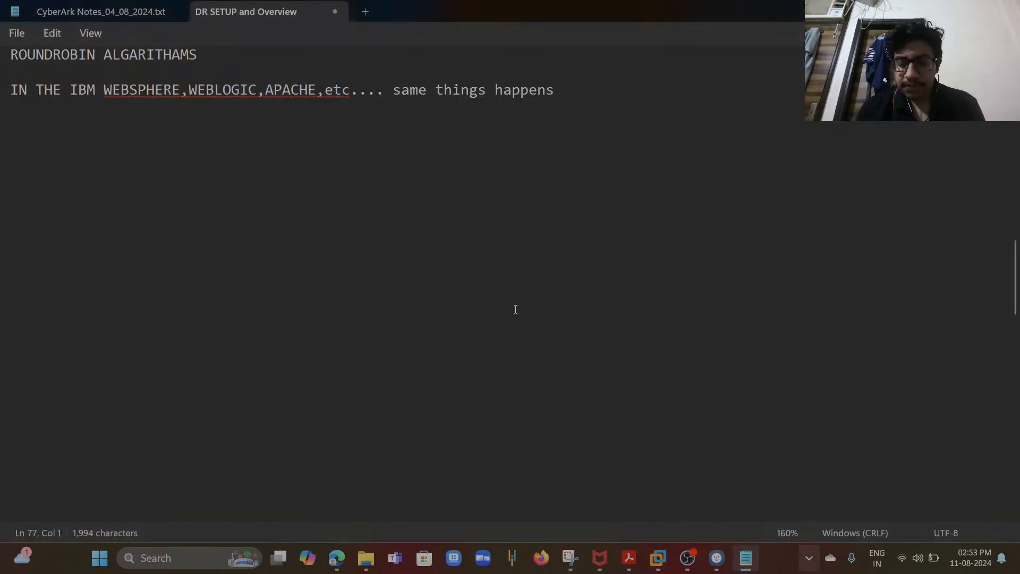
{"action": "key", "text": "Up"}
{"action": "key", "text": "Up"}
{"action": "key", "text": "Up"}
{"action": "key", "text": "Up"}
{"action": "key", "text": "Up"}
{"action": "key", "text": "Up"}
{"action": "key", "text": "Up"}
{"action": "key", "text": "Up"}
{"action": "key", "text": "Up"}
{"action": "key", "text": "Up"}
{"action": "key", "text": "Up"}
{"action": "key", "text": "Up"}
{"action": "key", "text": "Up"}
{"action": "key", "text": "Up"}
{"action": "key", "text": "Up"}
{"action": "key", "text": "Up"}
{"action": "key", "text": "Up"}
{"action": "key", "text": "Up"}
{"action": "key", "text": "Up"}
{"action": "key", "text": "Up"}
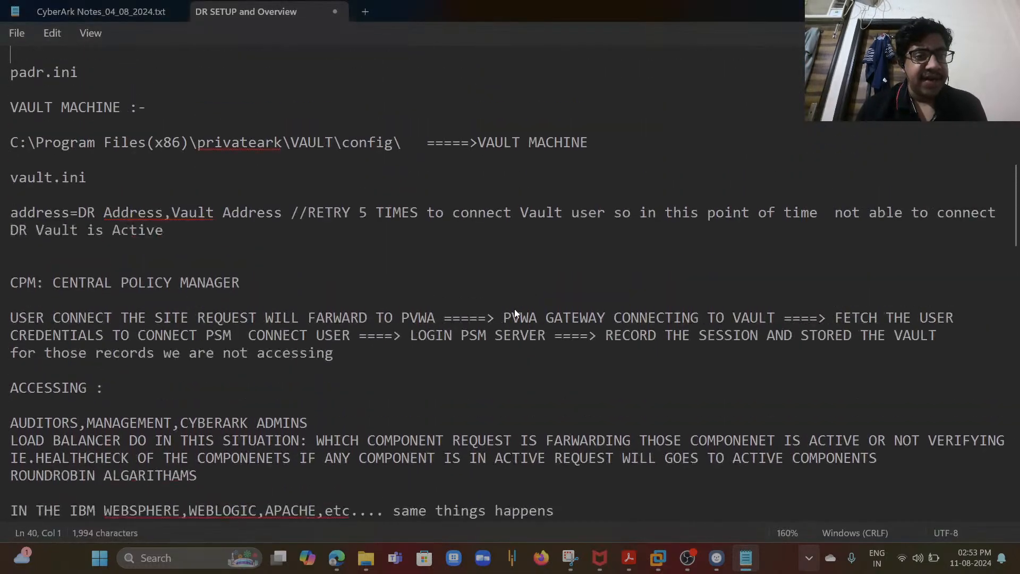
{"action": "left_click_drag", "start_coordinate": [108, 225], "coordinate": [11, 227]}
{"action": "left_click", "coordinate": [15, 215]}
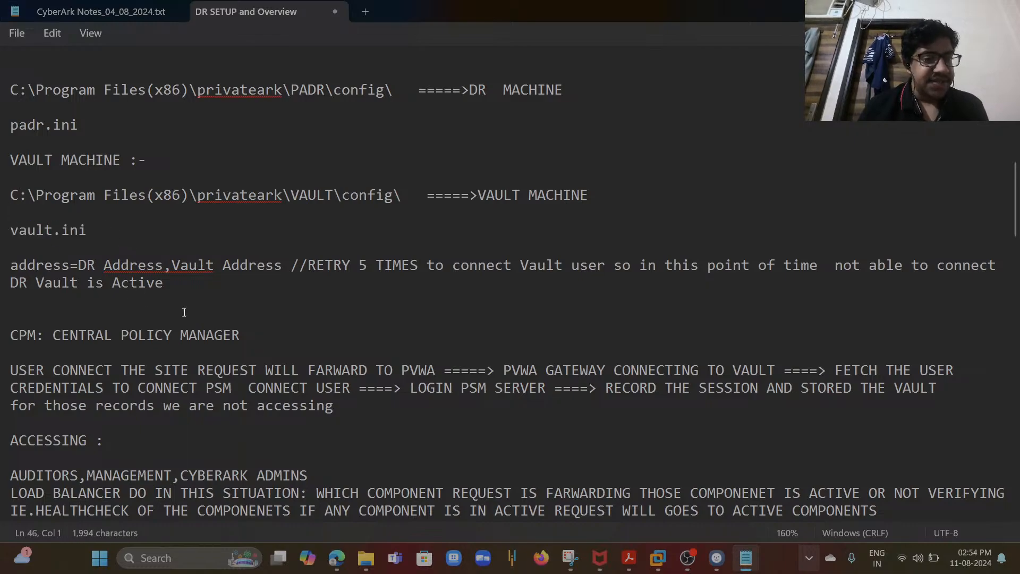
{"action": "left_click_drag", "start_coordinate": [87, 118], "coordinate": [10, 124]}
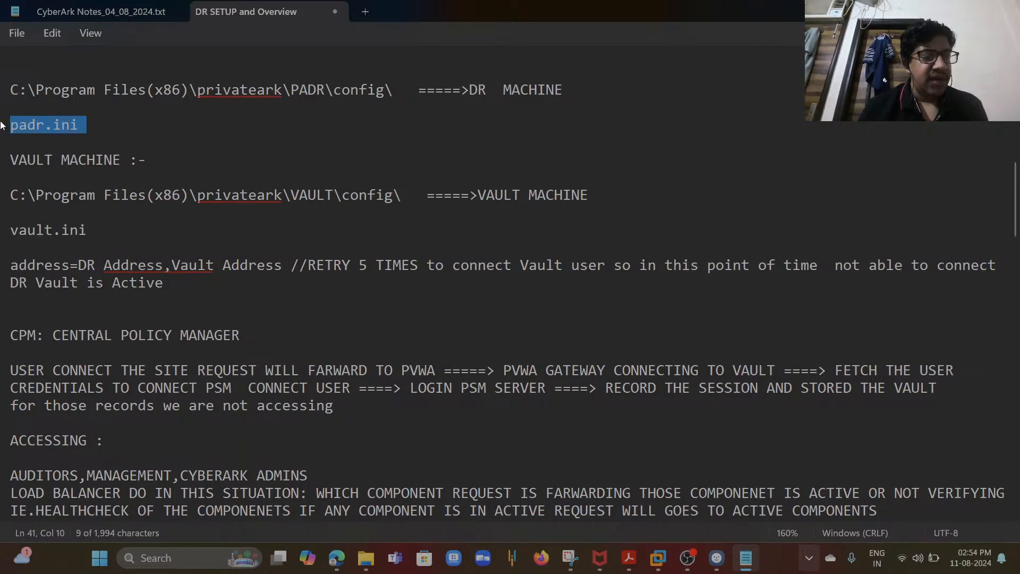
{"action": "left_click", "coordinate": [113, 239]}
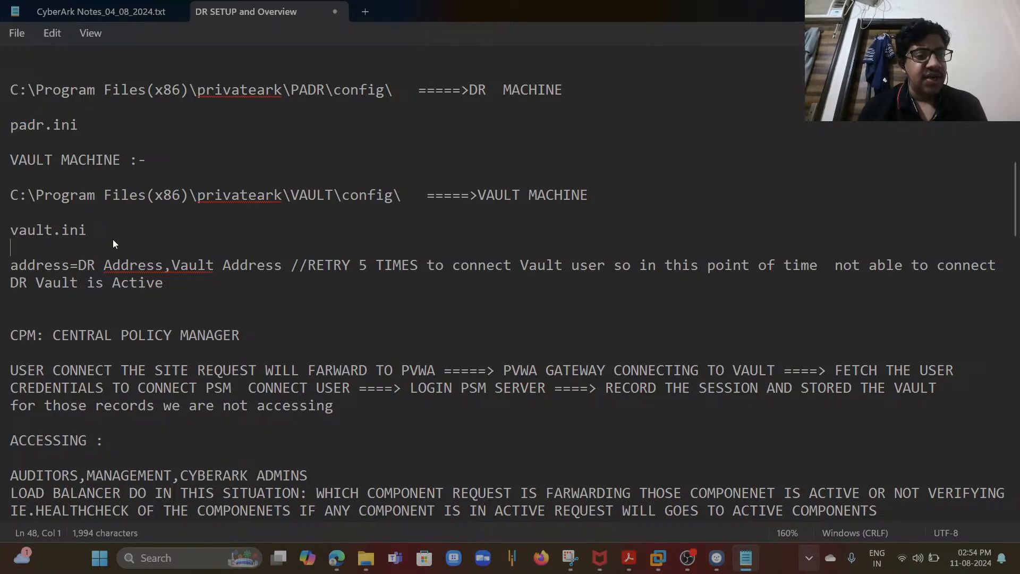
{"action": "double_click", "coordinate": [82, 127]}
{"action": "left_click", "coordinate": [81, 127]}
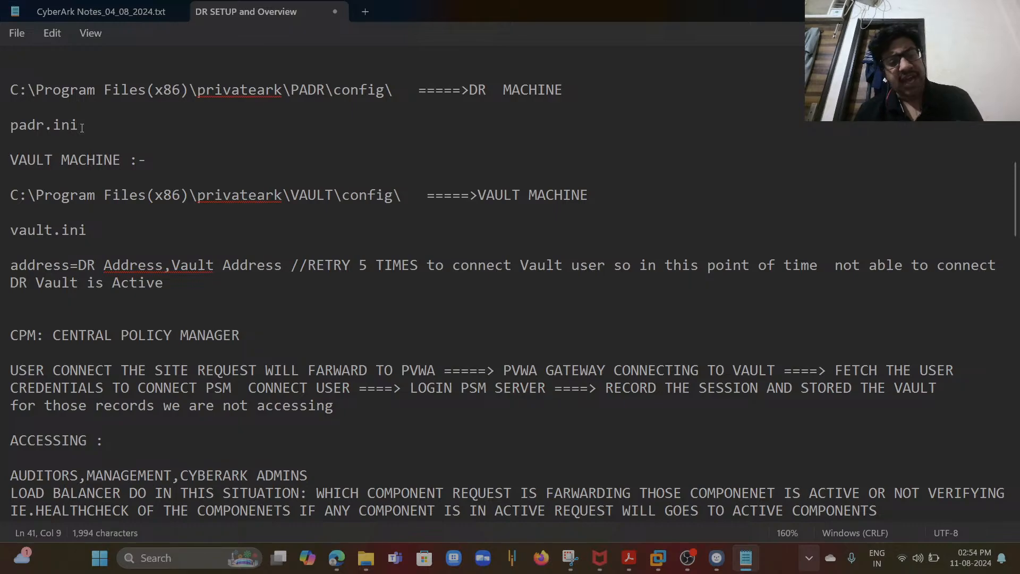
{"action": "type", "text": "//add "}
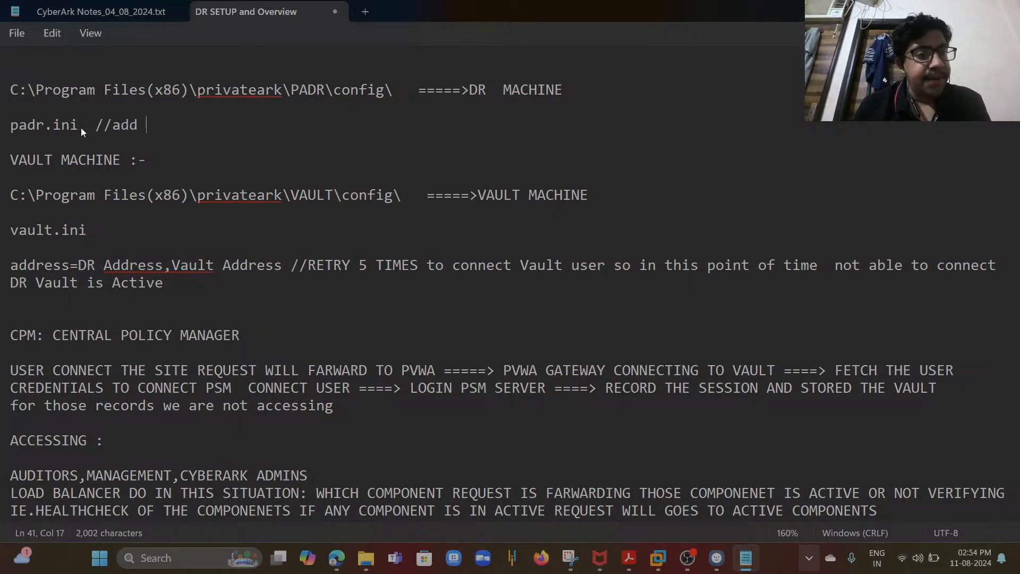
{"action": "type", "text": "Vault IP Address//"}
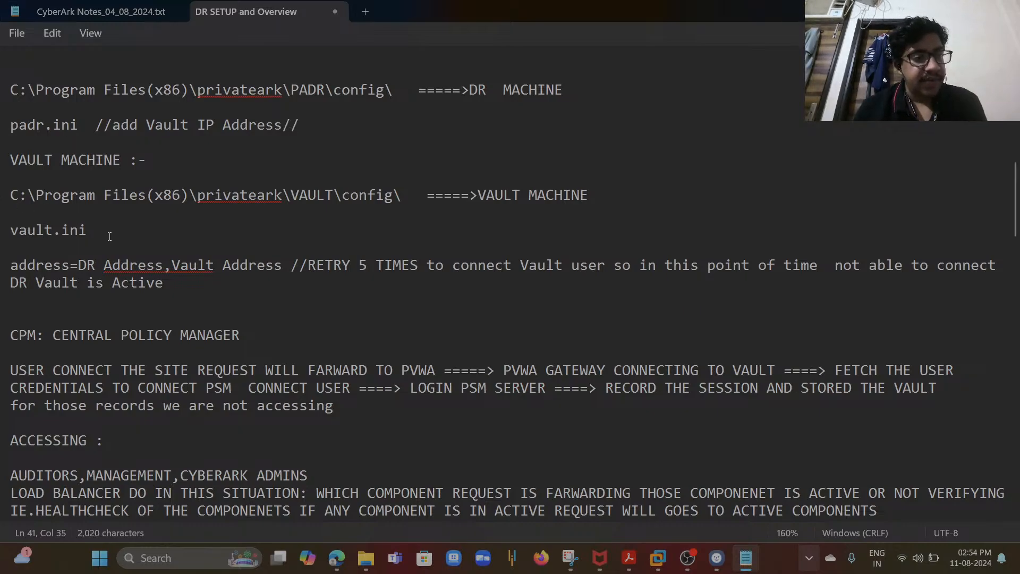
- Append //ADD DR IPADDRESS// after the vault.ini line in the notes
{"action": "left_click", "coordinate": [124, 229]}
{"action": "type", "text": "//AND DR "}
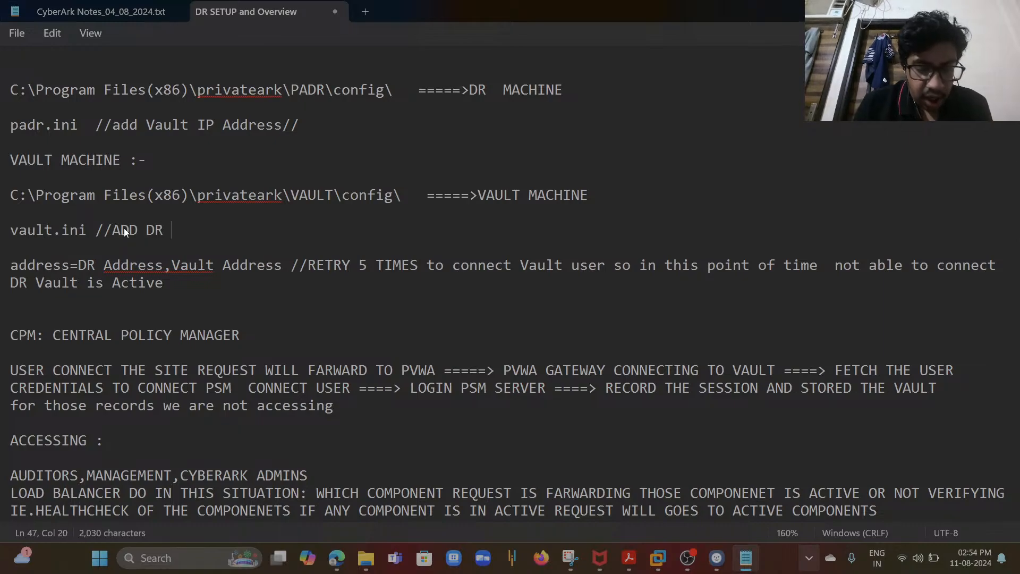
{"action": "type", "text": "IPAADD"}
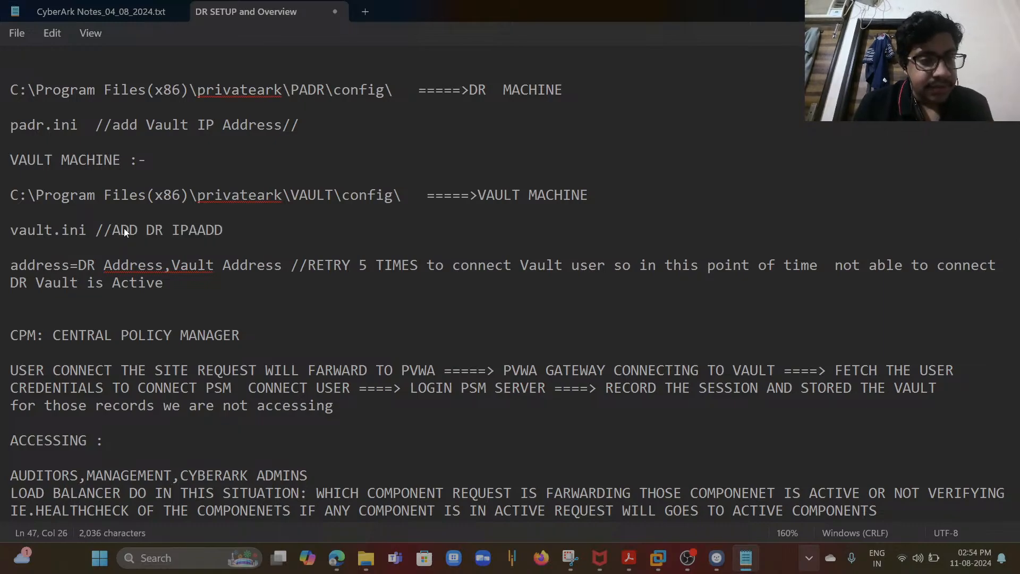
{"action": "type", "text": "RE"}
{"action": "key", "text": "BackSpace"}
{"action": "key", "text": "BackSpace"}
{"action": "key", "text": "BackSpace"}
{"action": "key", "text": "BackSpace"}
{"action": "key", "text": "BackSpace"}
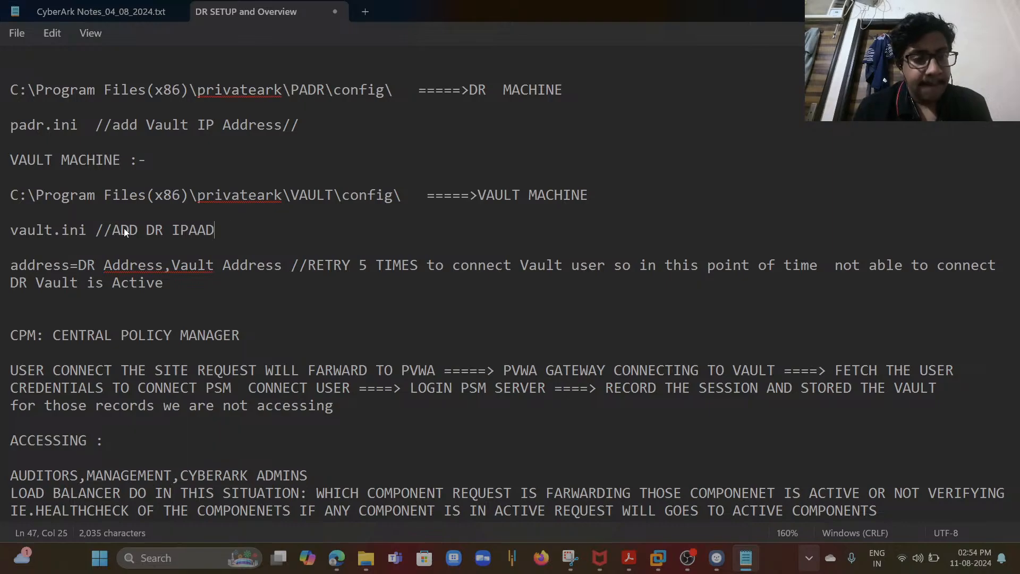
{"action": "type", "text": "DDRES"}
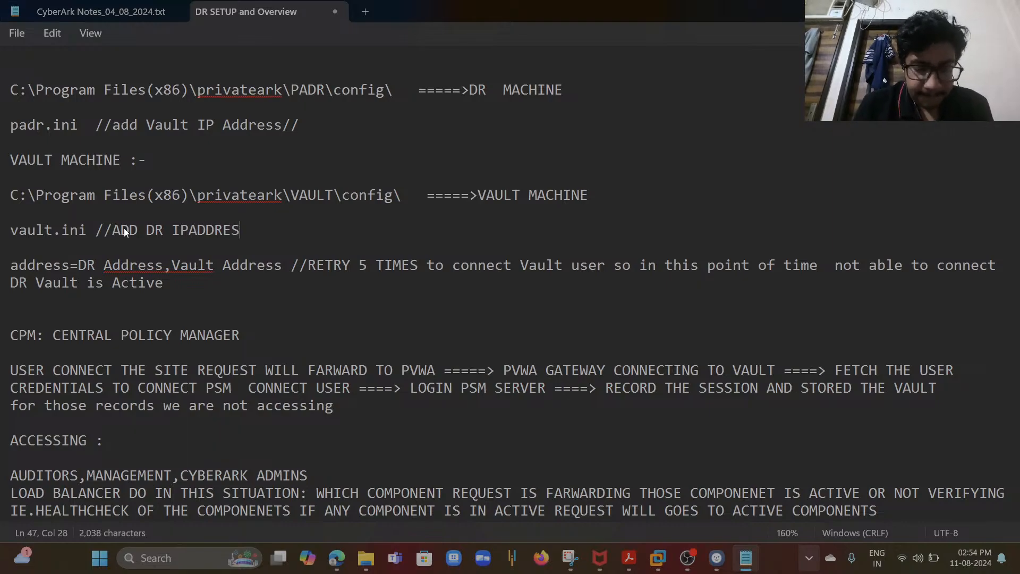
{"action": "type", "text": "S//"}
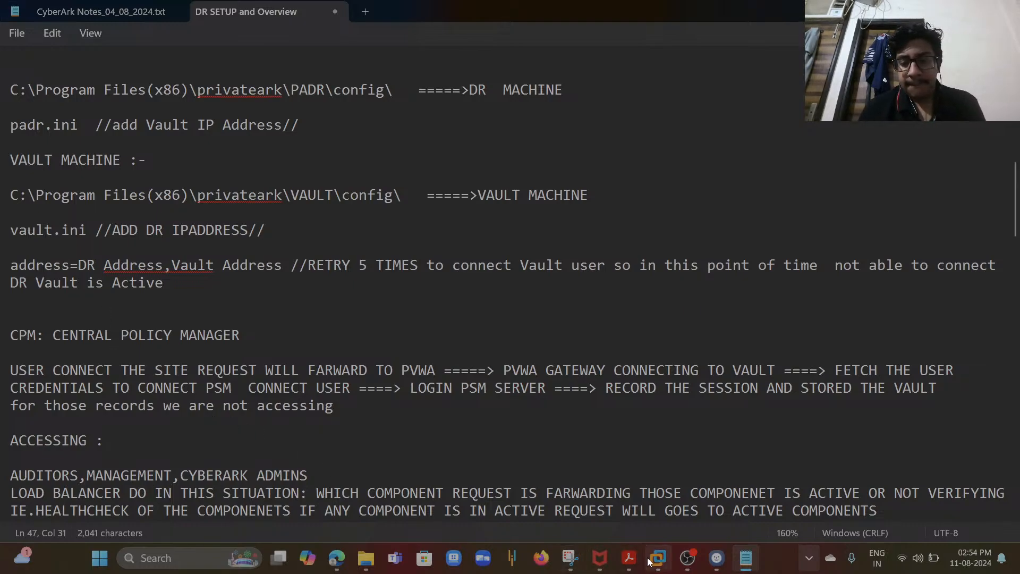
- Check the restarting DR virtual machine, then switch to the PVWA machine and send it Ctrl+Alt+Del
{"action": "mouse_move", "coordinate": [658, 558]}
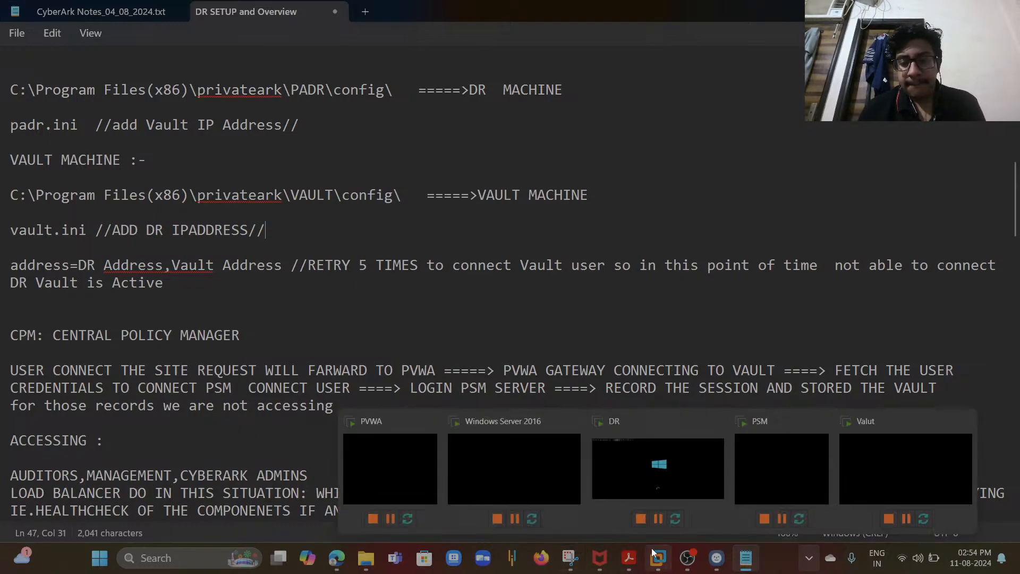
{"action": "left_click", "coordinate": [614, 468]}
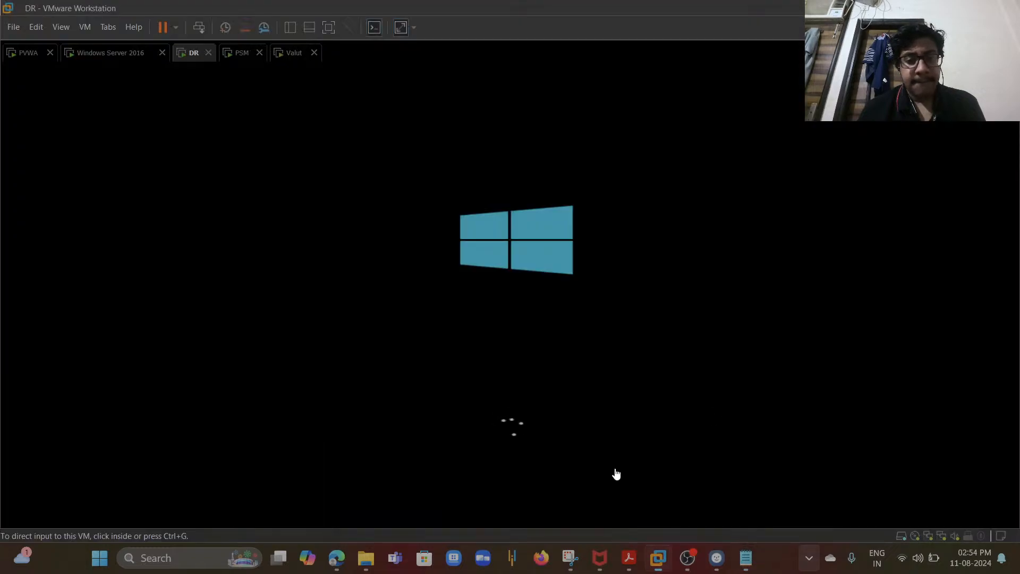
{"action": "left_click", "coordinate": [507, 274]}
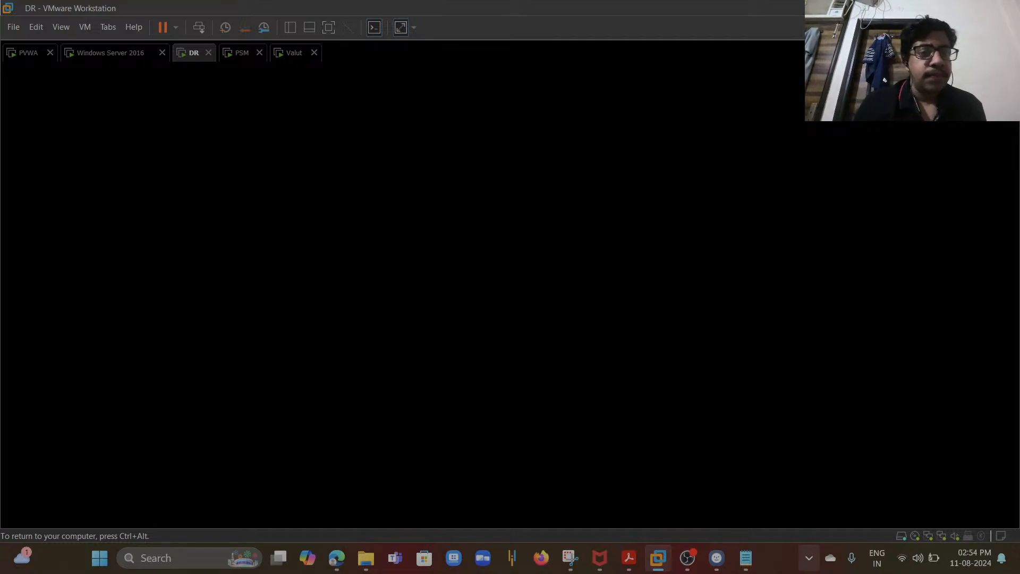
{"action": "key", "text": "ctrl+alt"}
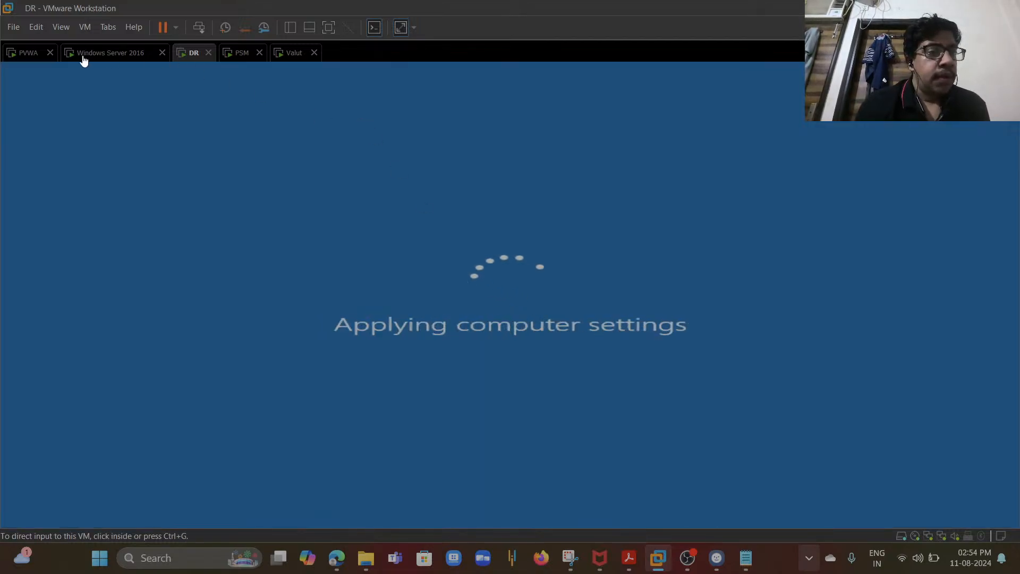
{"action": "left_click", "coordinate": [28, 58]}
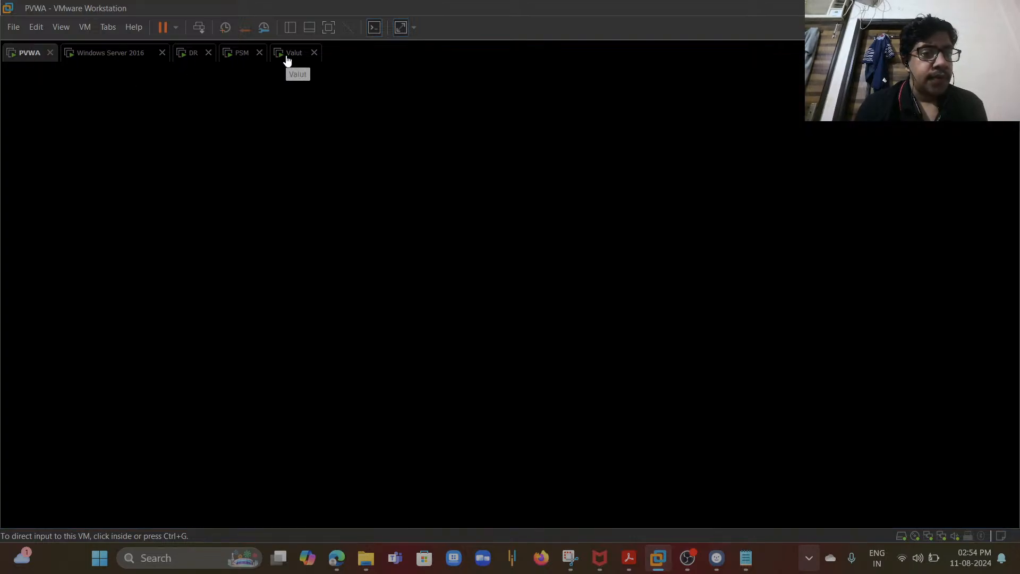
{"action": "left_click", "coordinate": [83, 27]}
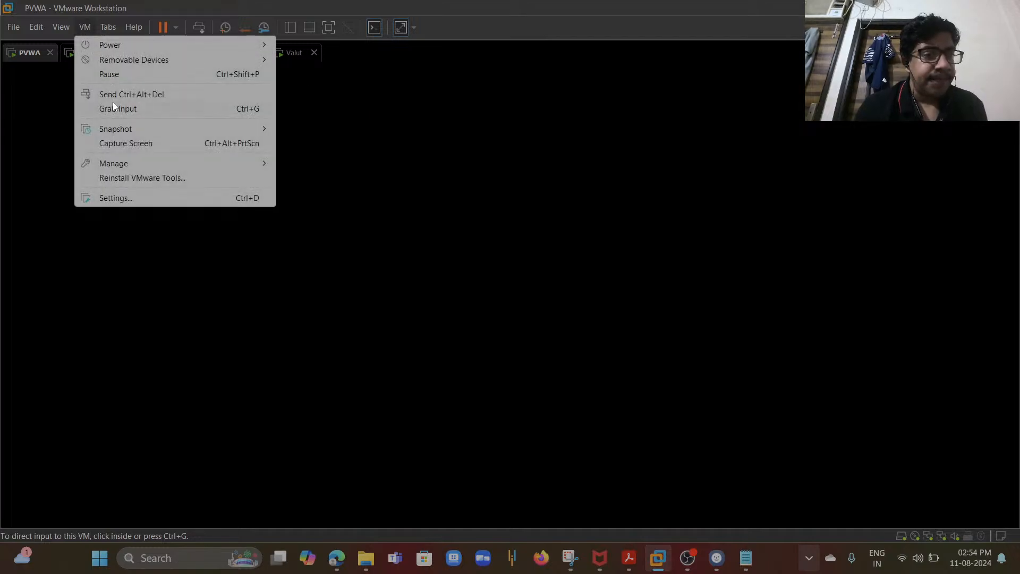
{"action": "left_click", "coordinate": [131, 95]}
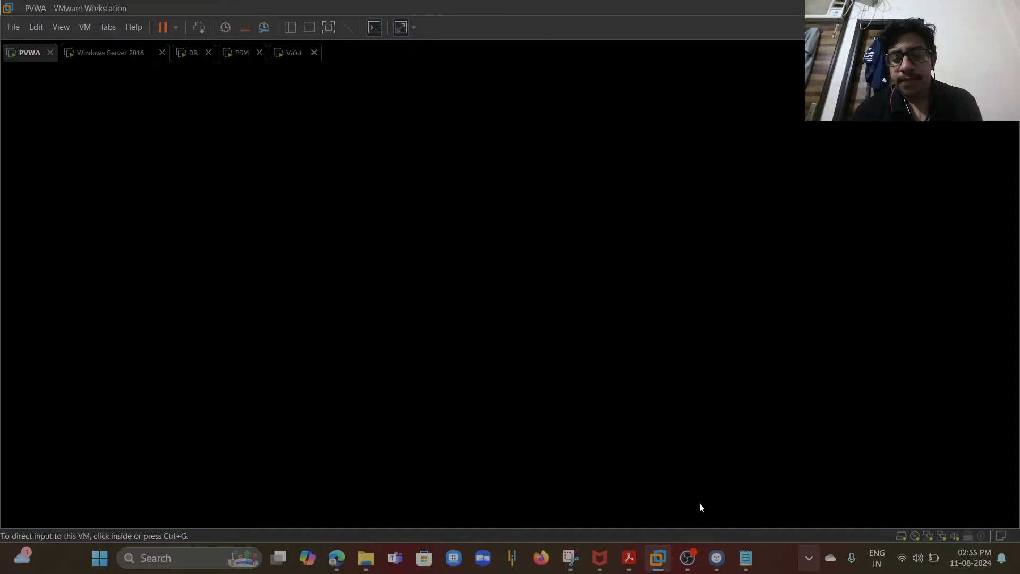
- Add the line Enable to DR User in PVWA on an empty line of the notes, then return to the VM window
{"action": "left_click", "coordinate": [744, 565]}
{"action": "left_click", "coordinate": [542, 478]}
{"action": "key", "text": "Down"}
{"action": "key", "text": "Down"}
{"action": "key", "text": "Down"}
{"action": "key", "text": "Down"}
{"action": "key", "text": "Down"}
{"action": "key", "text": "Down"}
{"action": "key", "text": "Down"}
{"action": "key", "text": "Down"}
{"action": "key", "text": "Down"}
{"action": "key", "text": "Down"}
{"action": "key", "text": "Down"}
{"action": "key", "text": "Down"}
{"action": "key", "text": "Down"}
{"action": "key", "text": "Down"}
{"action": "key", "text": "Down"}
{"action": "key", "text": "Down"}
{"action": "key", "text": "Down"}
{"action": "key", "text": "Down"}
{"action": "key", "text": "Down"}
{"action": "key", "text": "Down"}
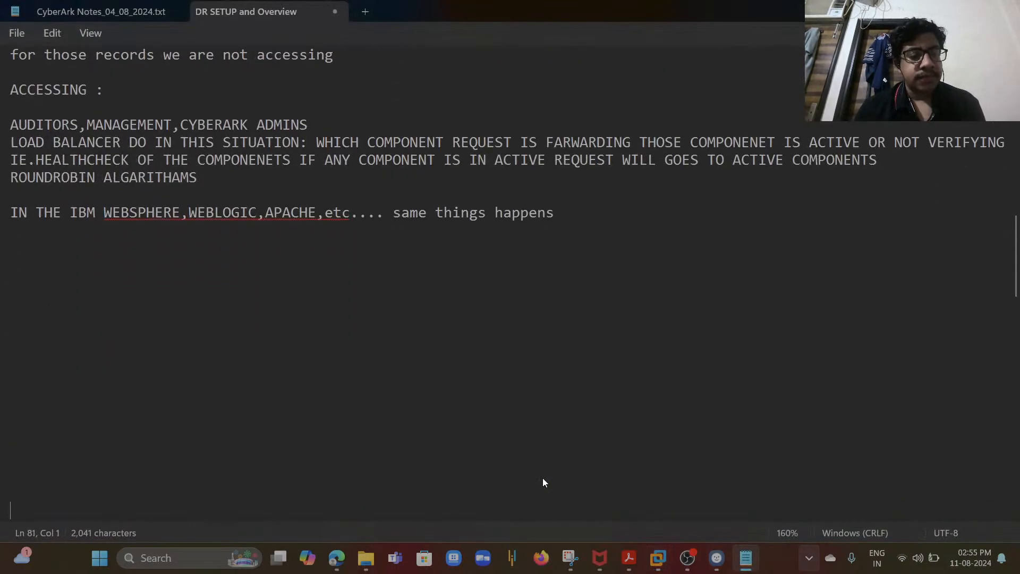
{"action": "key", "text": "Up"}
{"action": "key", "text": "Up"}
{"action": "key", "text": "Up"}
{"action": "key", "text": "Up"}
{"action": "key", "text": "Up"}
{"action": "key", "text": "Up"}
{"action": "key", "text": "Up"}
{"action": "key", "text": "Up"}
{"action": "key", "text": "Up"}
{"action": "key", "text": "Up"}
{"action": "key", "text": "Up"}
{"action": "key", "text": "Up"}
{"action": "key", "text": "Up"}
{"action": "key", "text": "Up"}
{"action": "key", "text": "Up"}
{"action": "key", "text": "Up"}
{"action": "key", "text": "Up"}
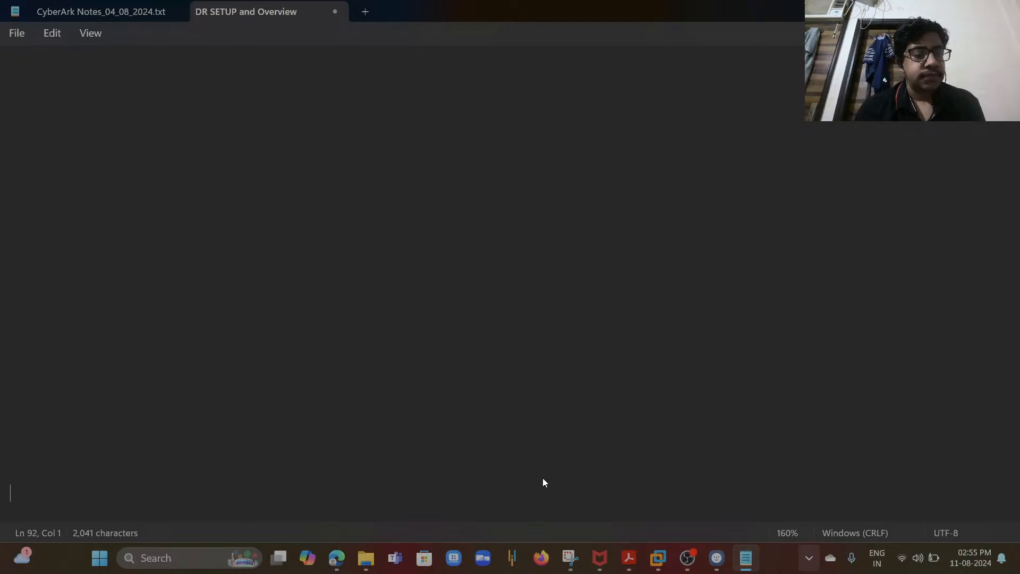
{"action": "key", "text": "Up"}
{"action": "key", "text": "Up"}
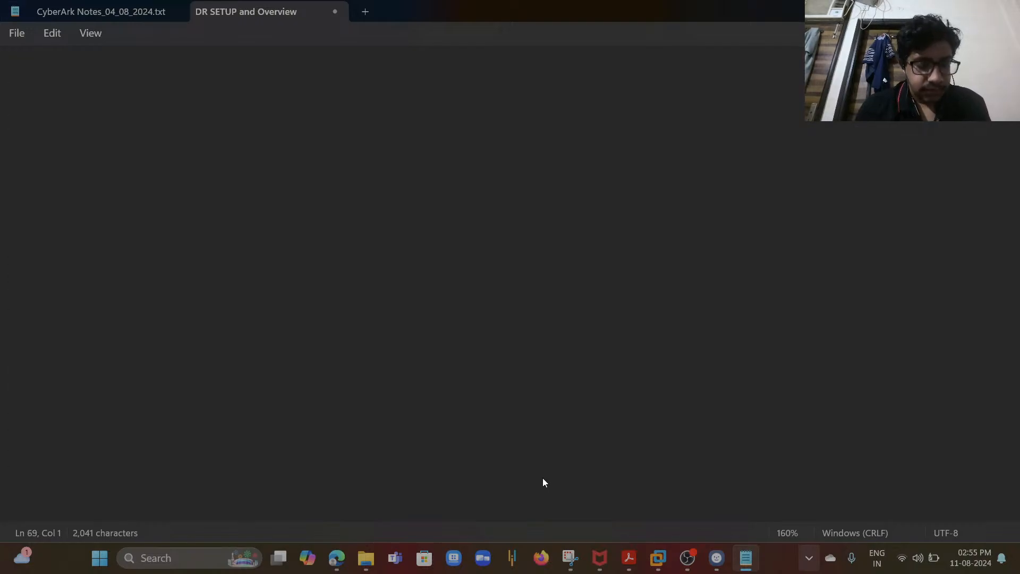
{"action": "type", "text": "Enable"}
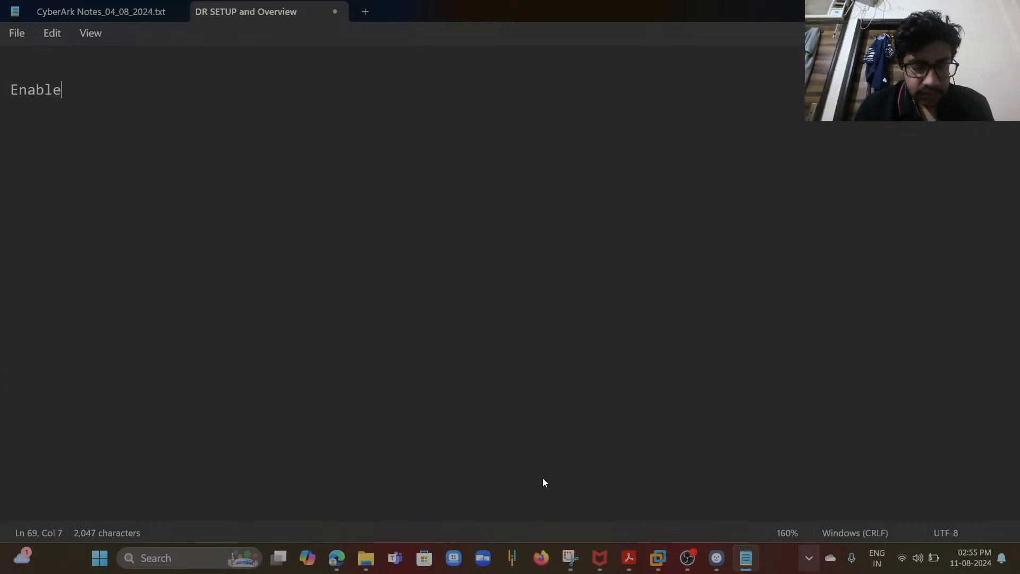
{"action": "type", "text": " to DR U"}
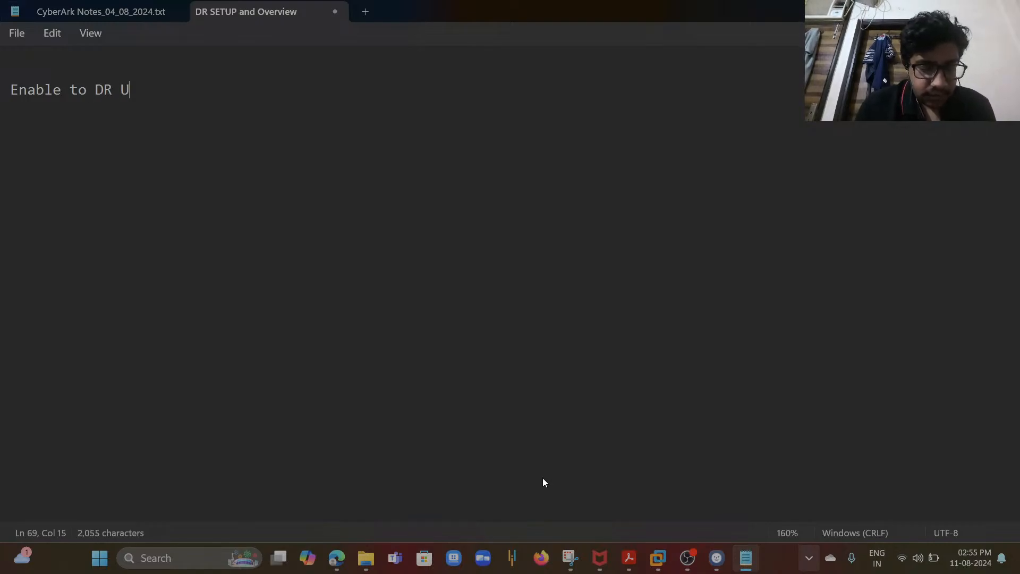
{"action": "type", "text": "sers in"}
{"action": "key", "text": "BackSpace"}
{"action": "key", "text": "BackSpace"}
{"action": "key", "text": "BackSpace"}
{"action": "key", "text": "BackSpace"}
{"action": "type", "text": "in PAVW"}
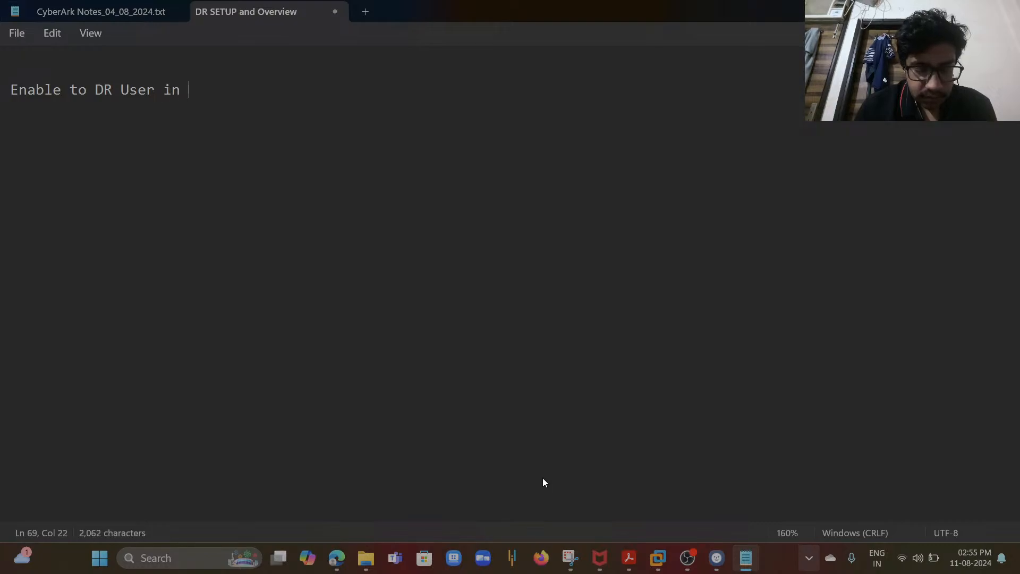
{"action": "key", "text": "BackSpace"}
{"action": "key", "text": "BackSpace"}
{"action": "key", "text": "BackSpace"}
{"action": "key", "text": "BackSpace"}
{"action": "type", "text": "W"}
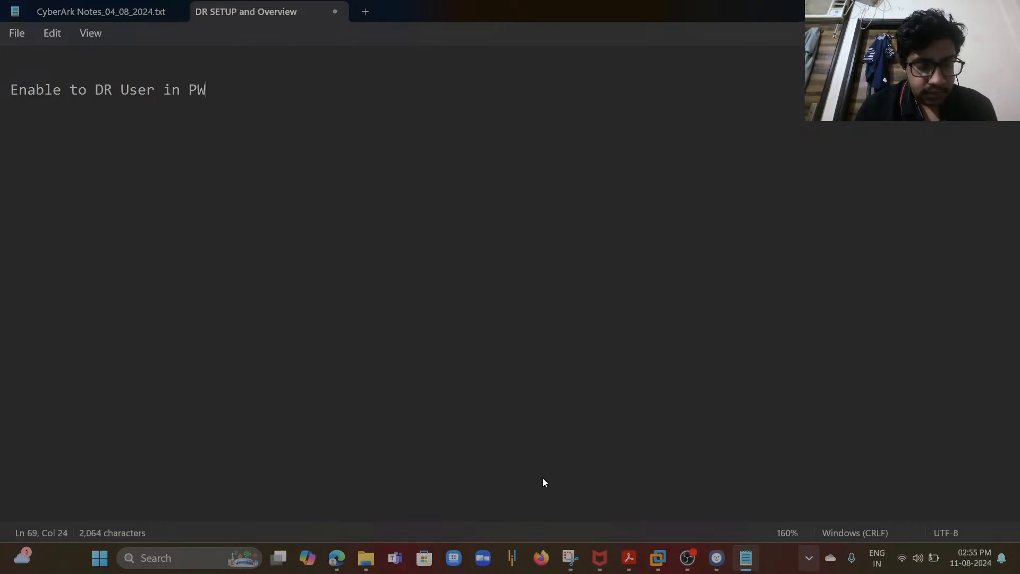
{"action": "key", "text": "BackSpace"}
{"action": "type", "text": "VWA"}
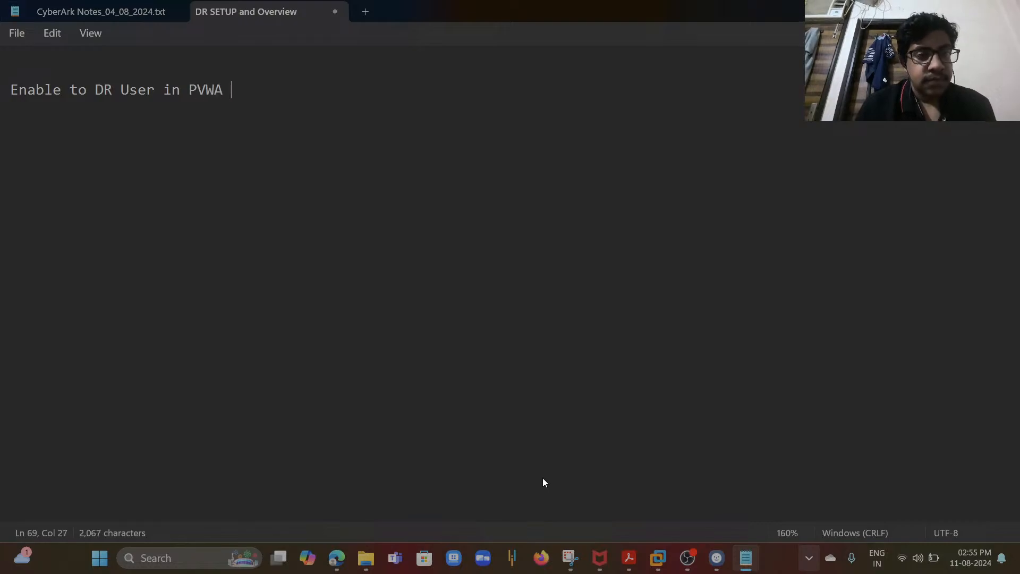
{"action": "key", "text": "Return"}
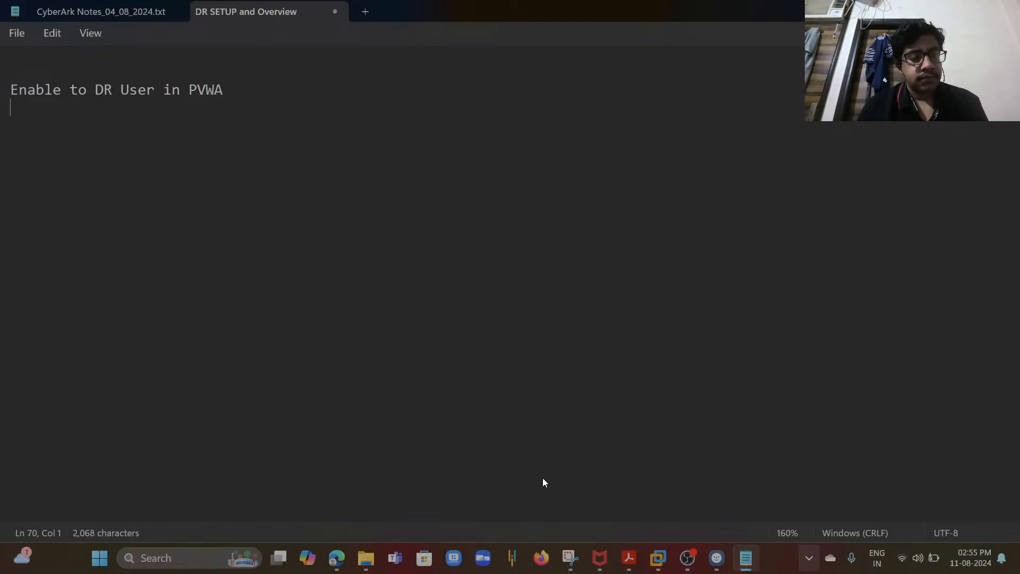
{"action": "key", "text": "alt+Tab"}
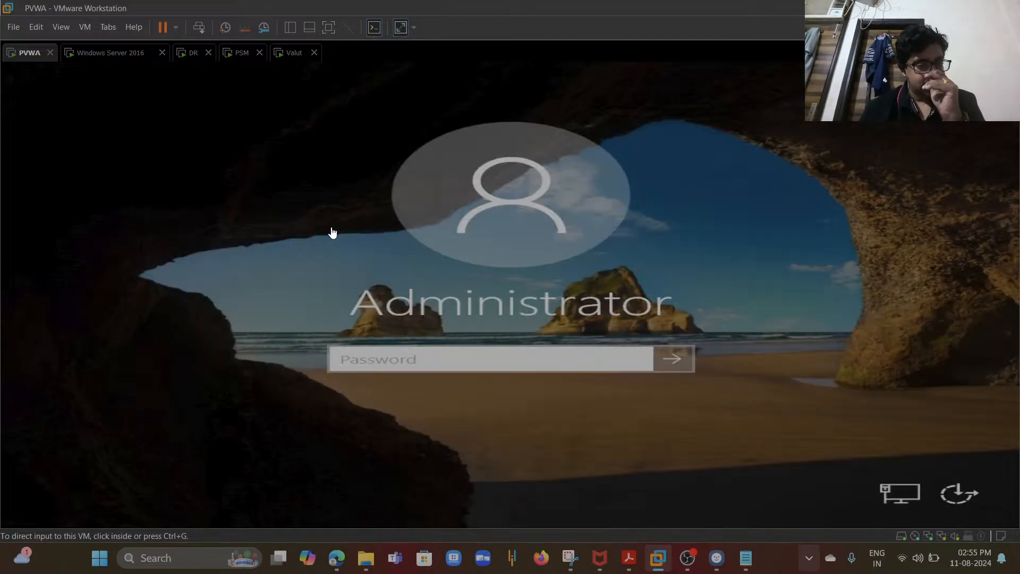
- Sign in to the PVWA machine as Administrator by entering the account password
{"action": "left_click", "coordinate": [384, 359]}
{"action": "type", "text": "********"}
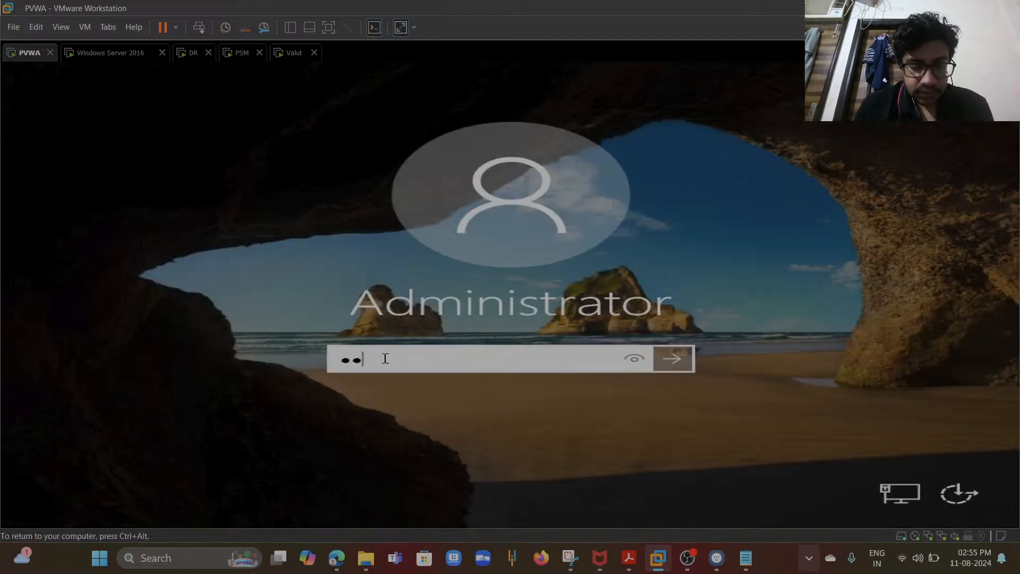
{"action": "type", "text": "**"}
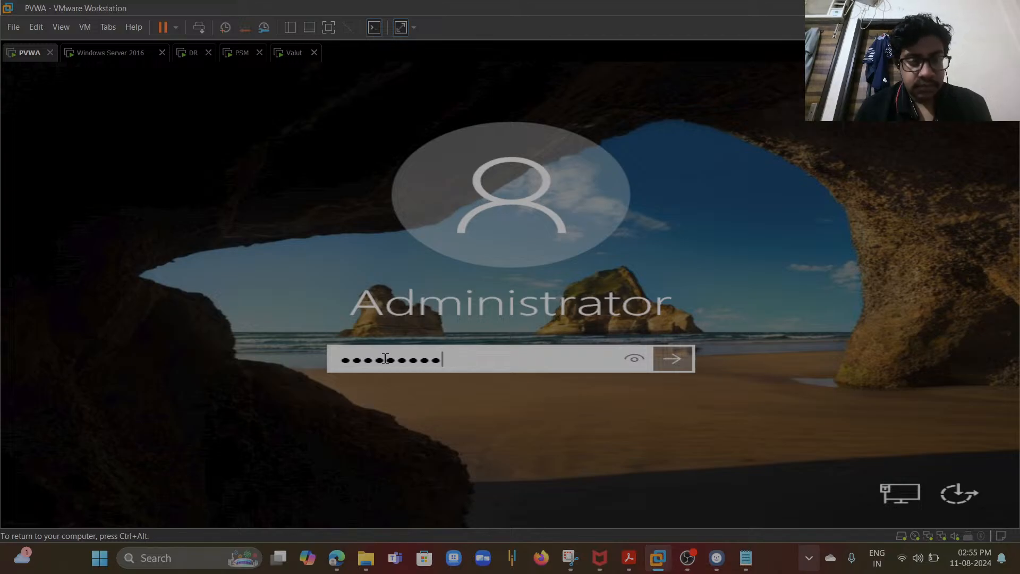
{"action": "key", "text": "Return"}
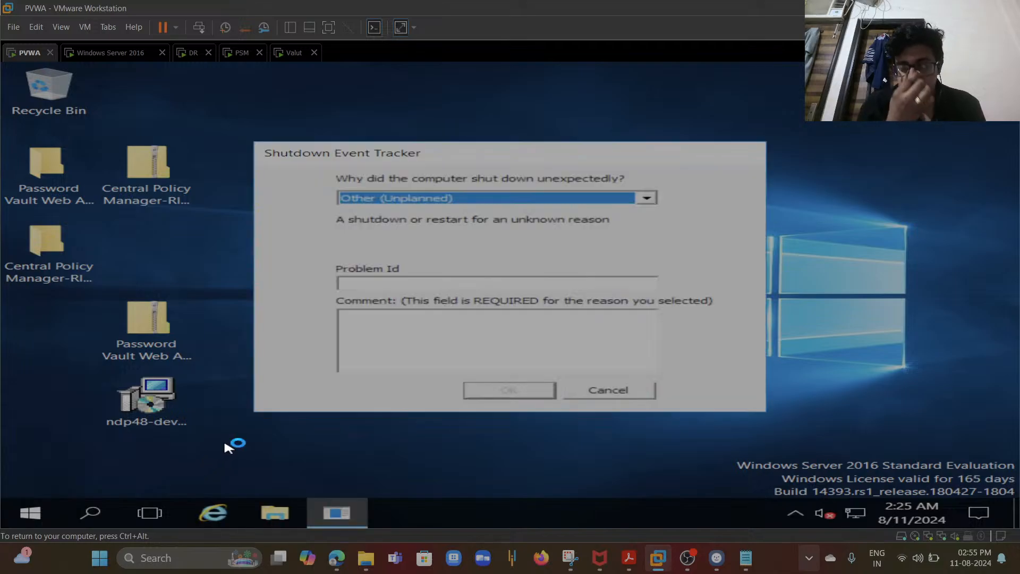
- Cancel the Shutdown Event Tracker and close the Server Manager window
{"action": "left_click", "coordinate": [606, 391]}
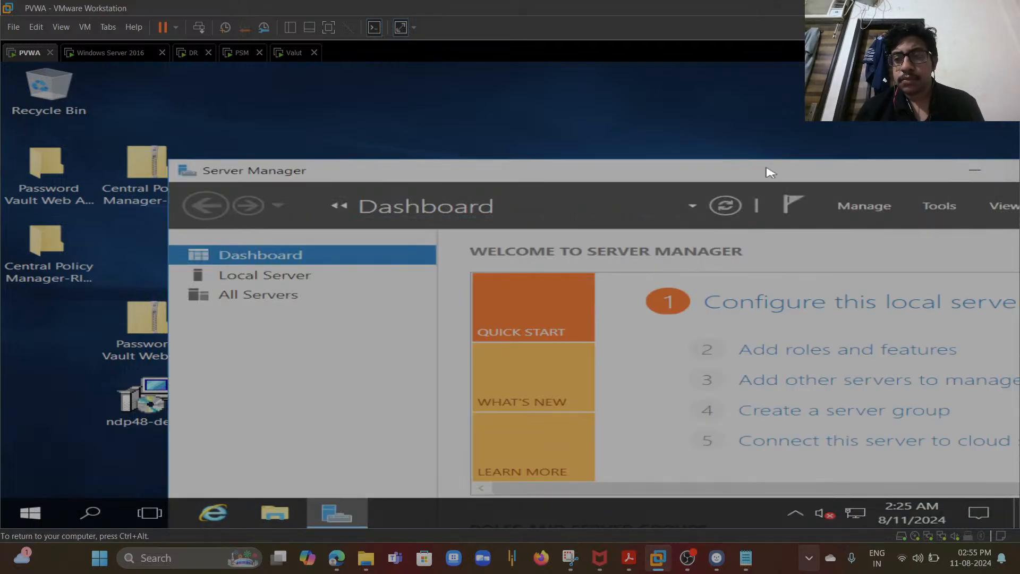
{"action": "left_click_drag", "start_coordinate": [770, 172], "coordinate": [609, 188]}
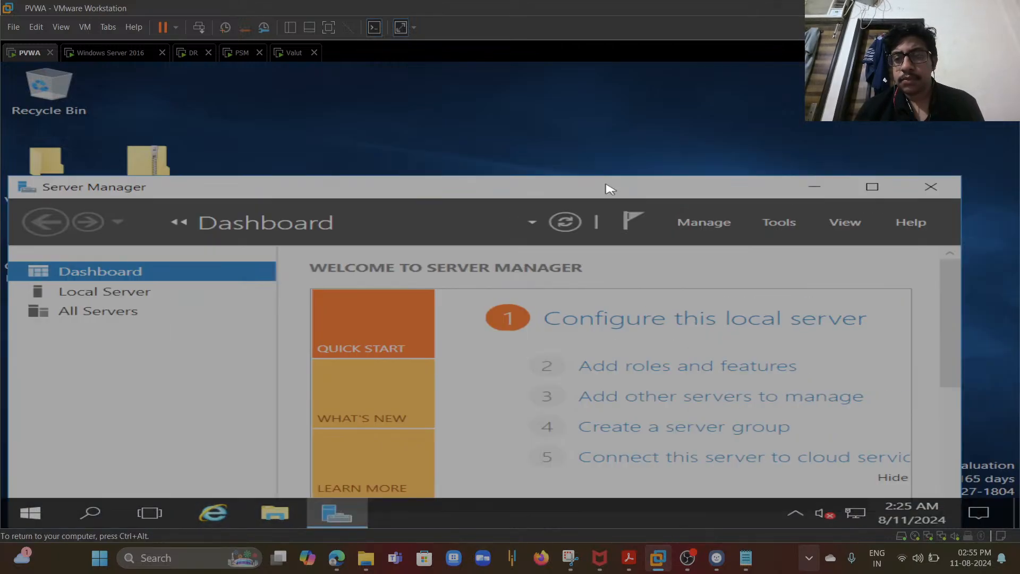
{"action": "left_click", "coordinate": [922, 187]}
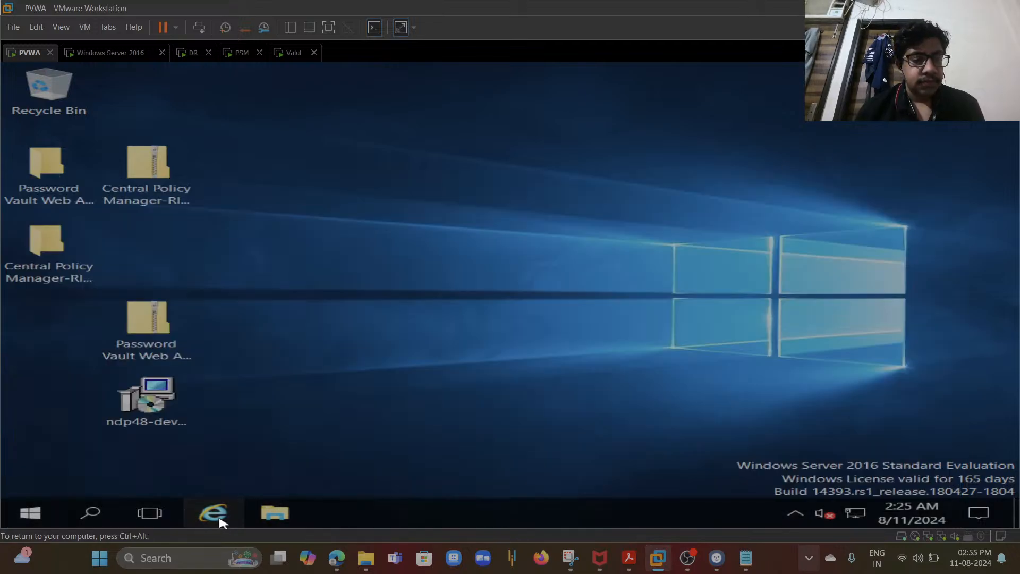
{"action": "left_click", "coordinate": [216, 513]}
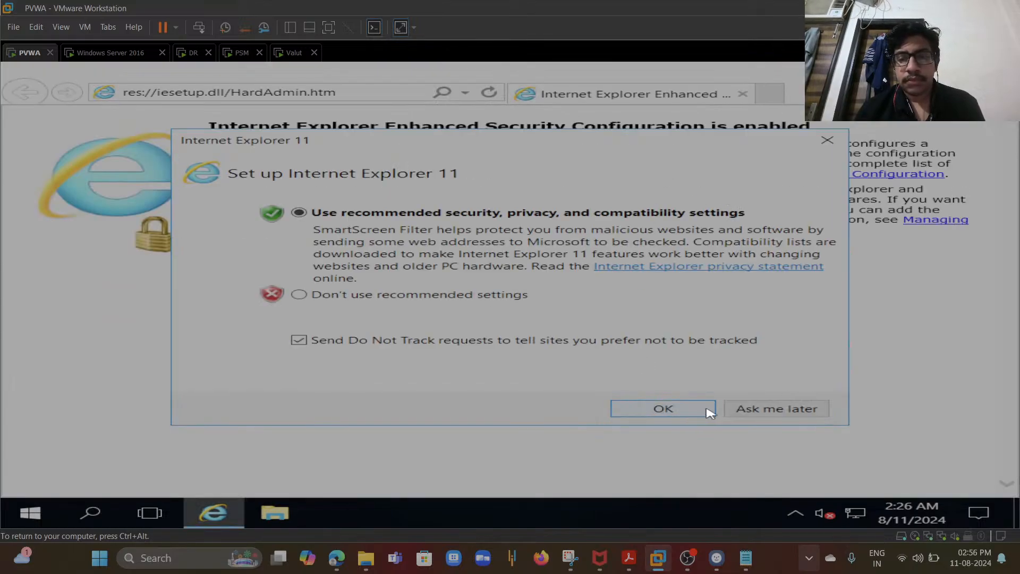
{"action": "left_click", "coordinate": [734, 410]}
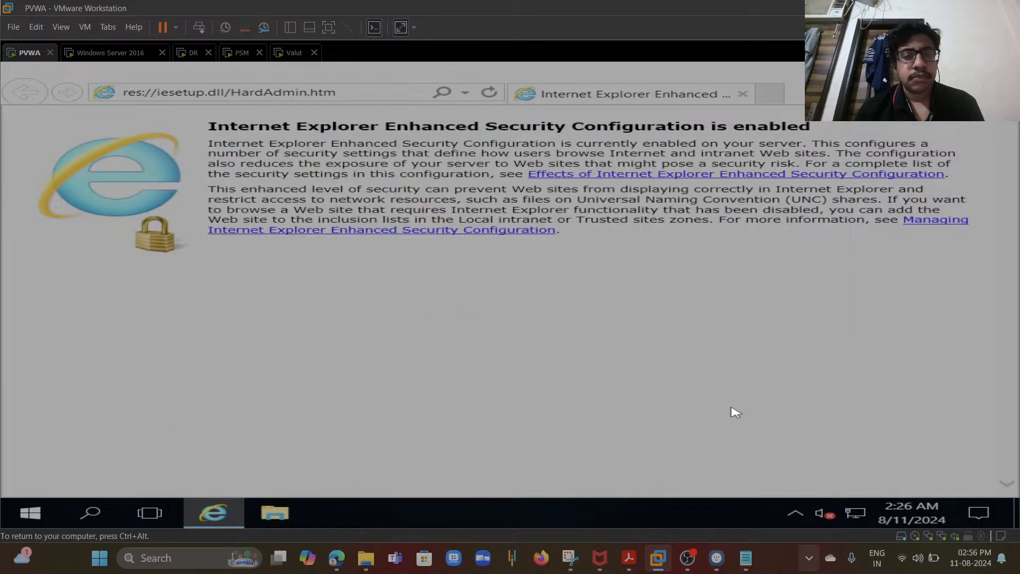
{"action": "left_click", "coordinate": [339, 93]}
{"action": "type", "text": "ht"}
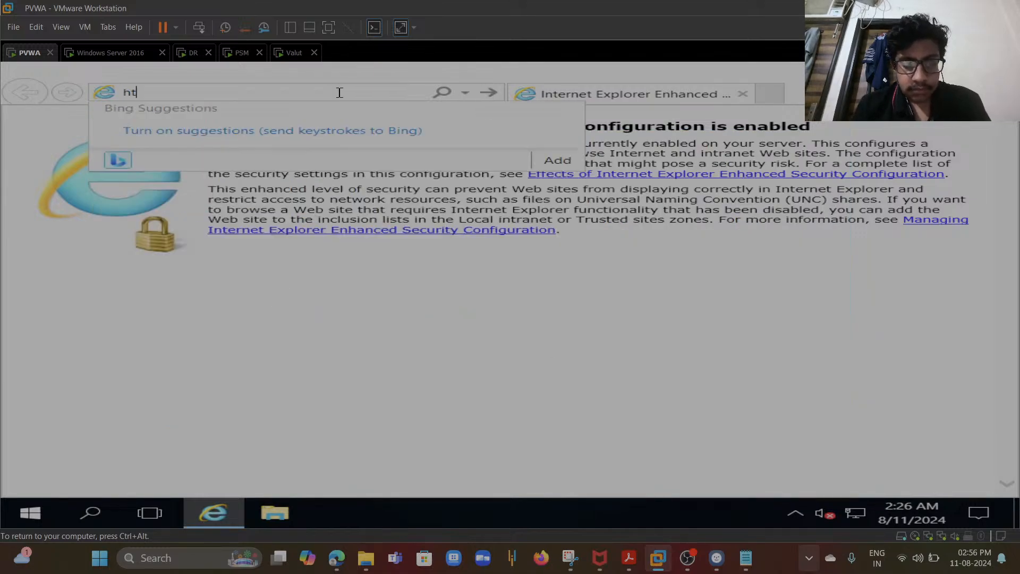
{"action": "type", "text": "tps://"}
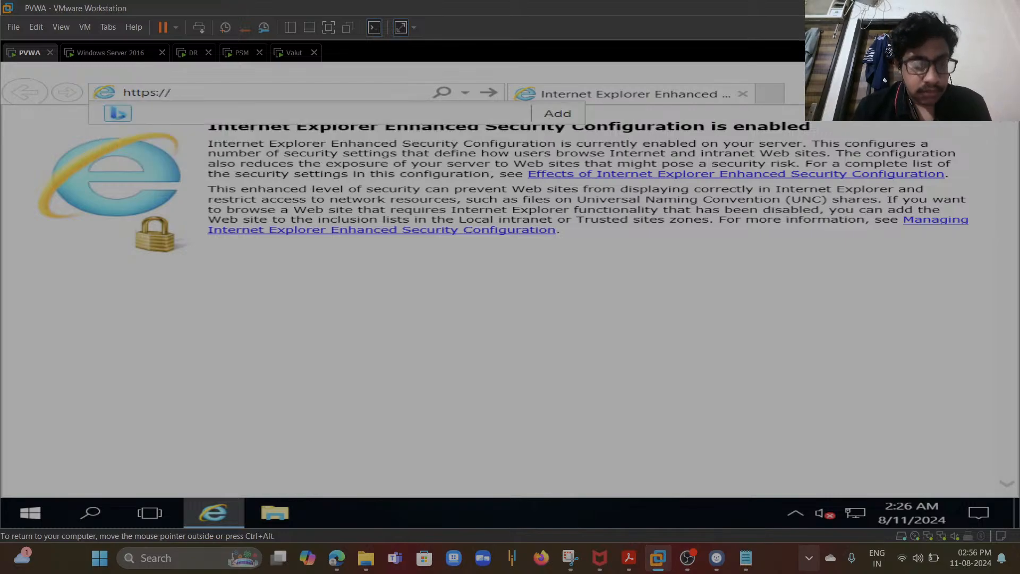
{"action": "type", "text": "PVWA"}
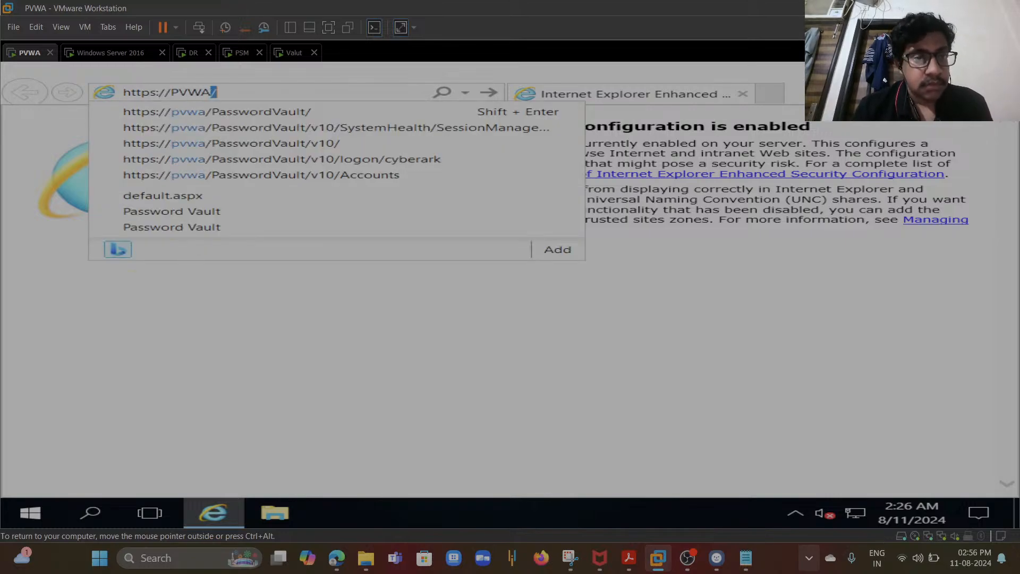
{"action": "left_click", "coordinate": [361, 147]}
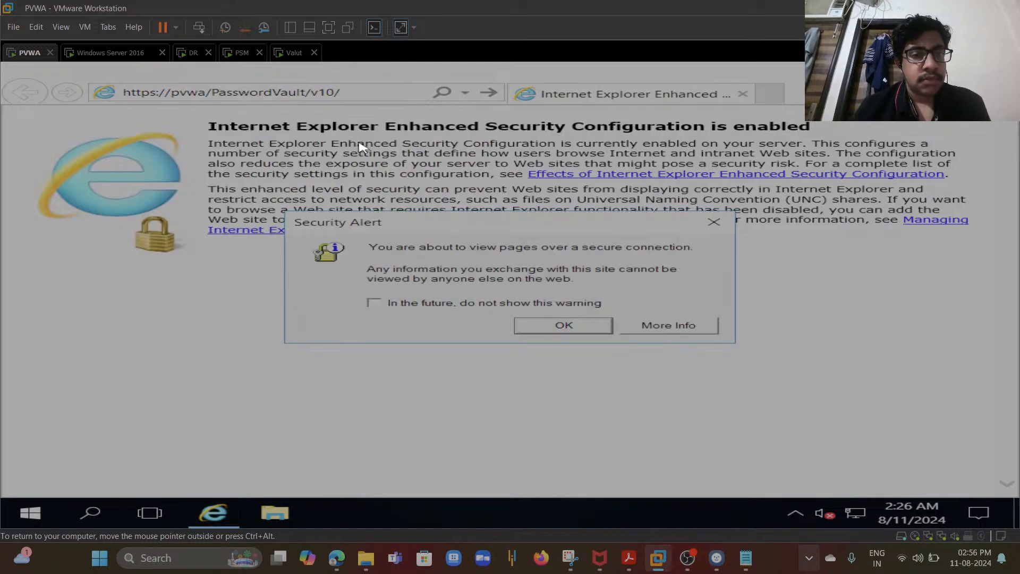
{"action": "left_click", "coordinate": [540, 326]}
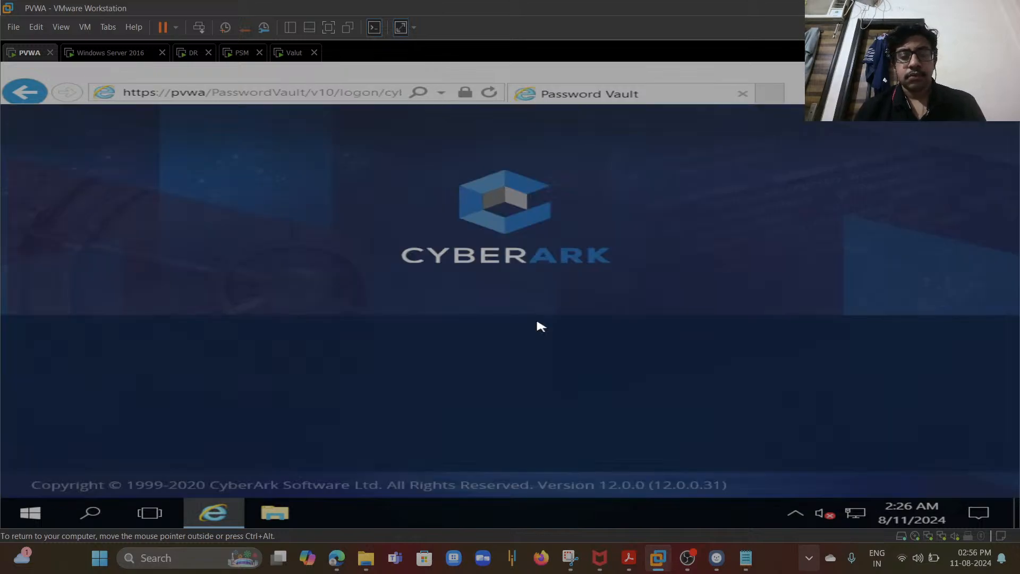
- Dismiss the updates notification on the CyberArk logon page by opening and minimizing the Windows Update window
{"action": "left_click", "coordinate": [516, 423]}
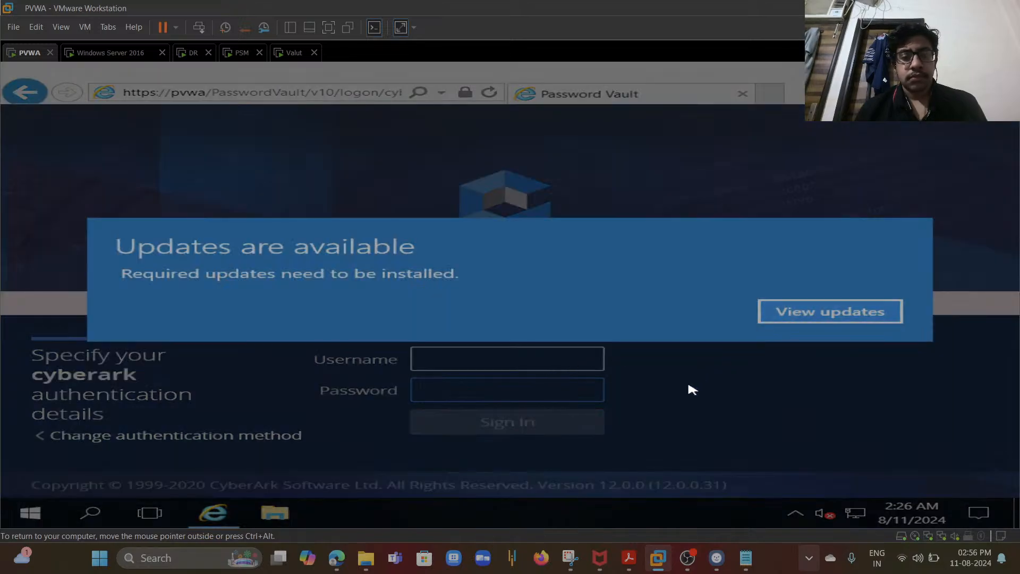
{"action": "left_click", "coordinate": [847, 322]}
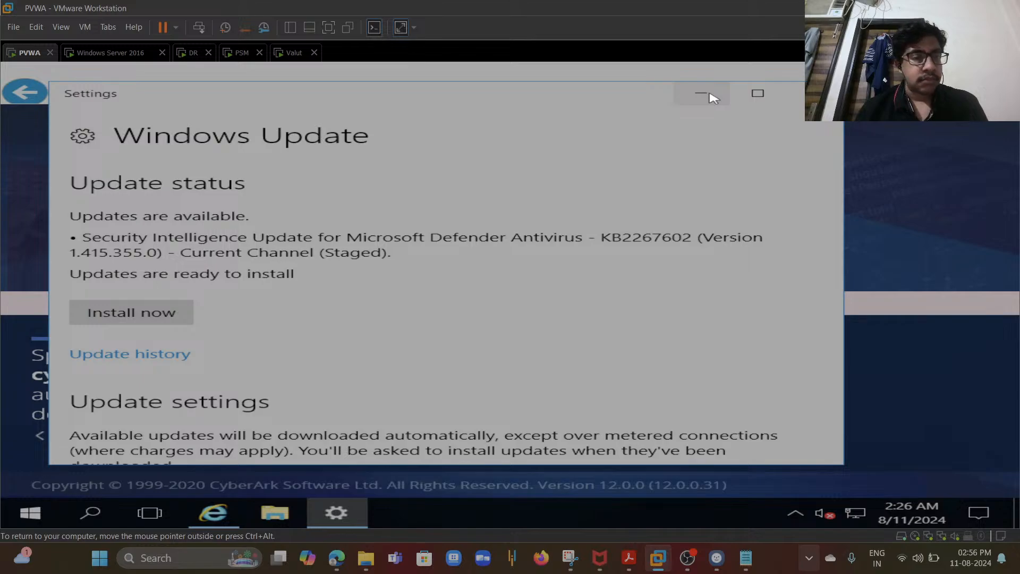
{"action": "left_click", "coordinate": [710, 96]}
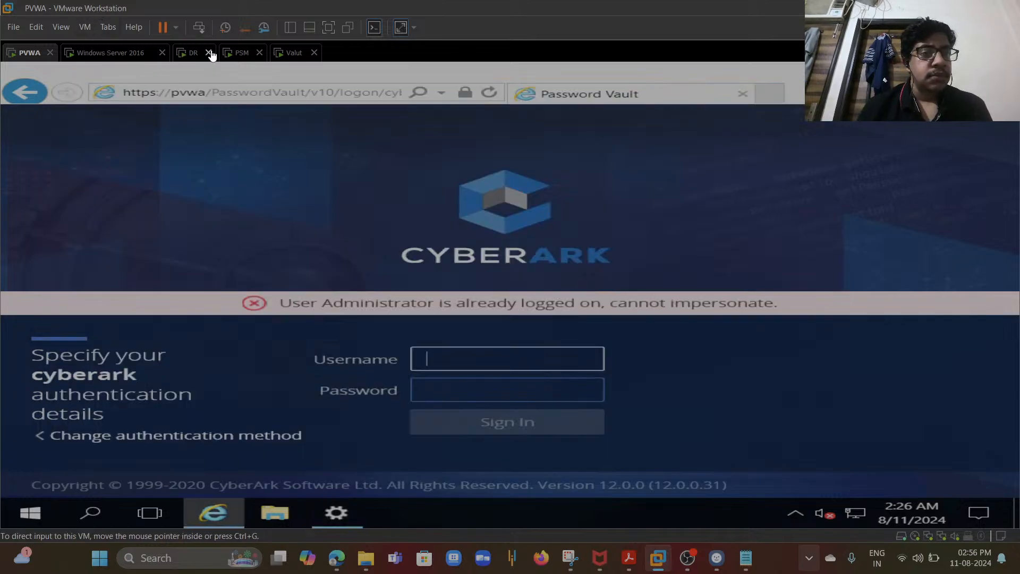
- Switch to the DR virtual machine, send it Ctrl+Alt+Del, and sign in as Administrator with the account password
{"action": "left_click", "coordinate": [287, 60]}
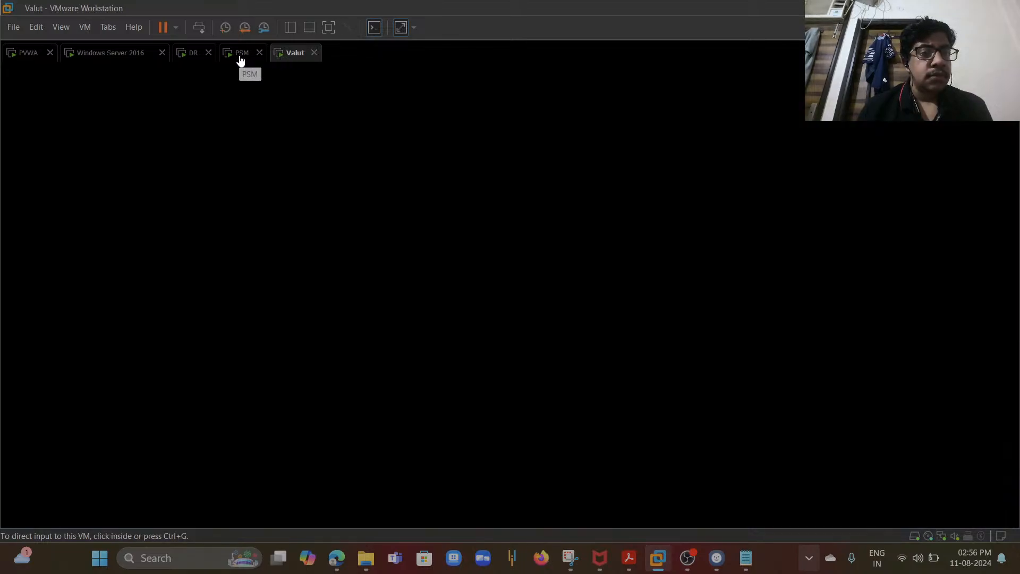
{"action": "left_click", "coordinate": [179, 56]}
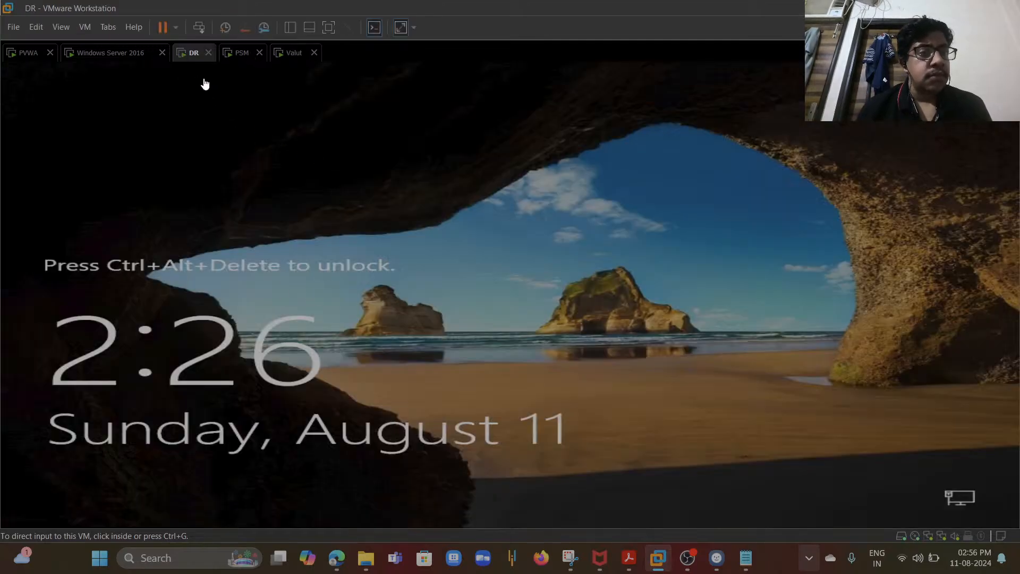
{"action": "left_click", "coordinate": [86, 26]}
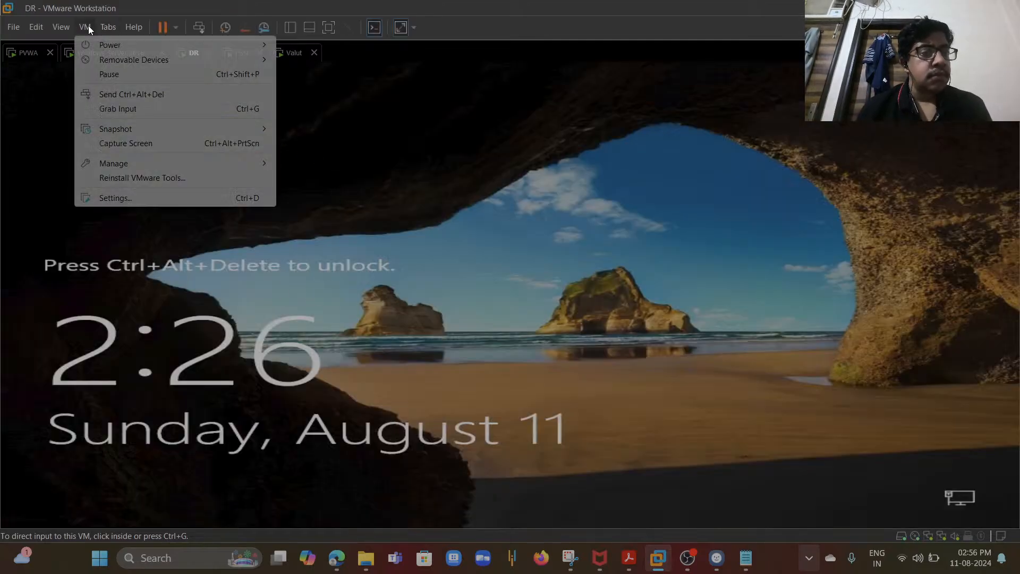
{"action": "left_click", "coordinate": [124, 94]}
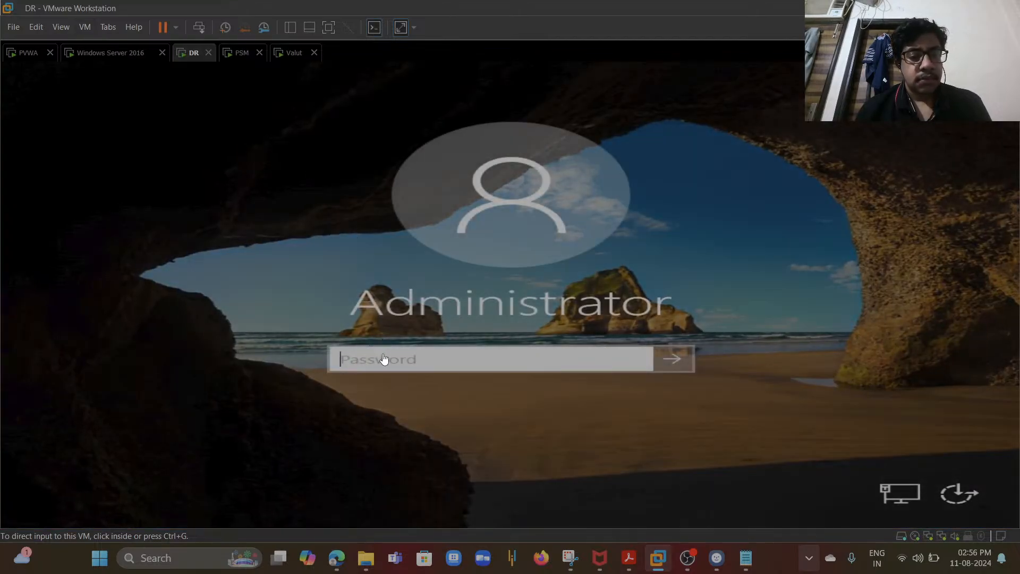
{"action": "left_click", "coordinate": [385, 355]}
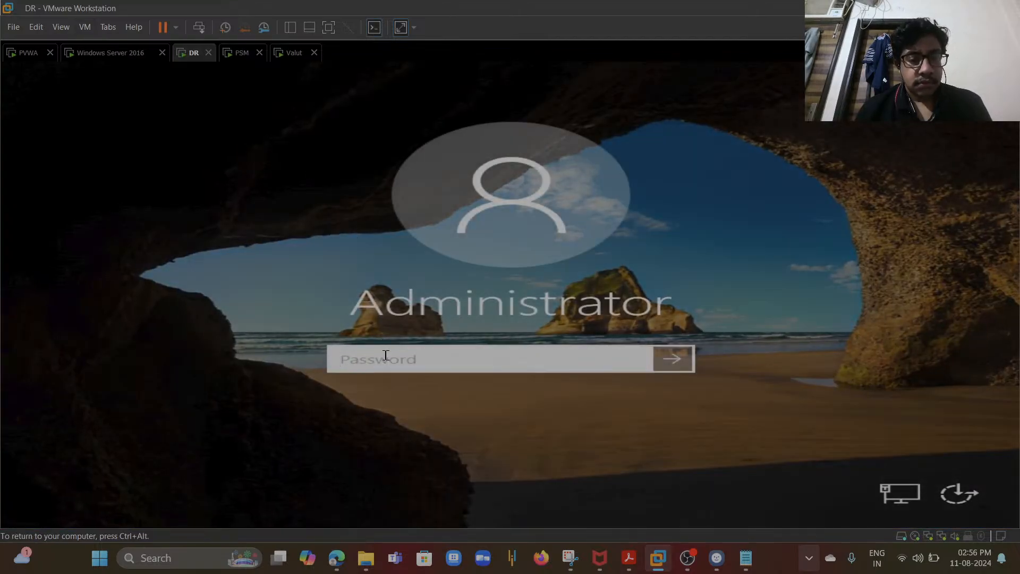
{"action": "type", "text": "******"}
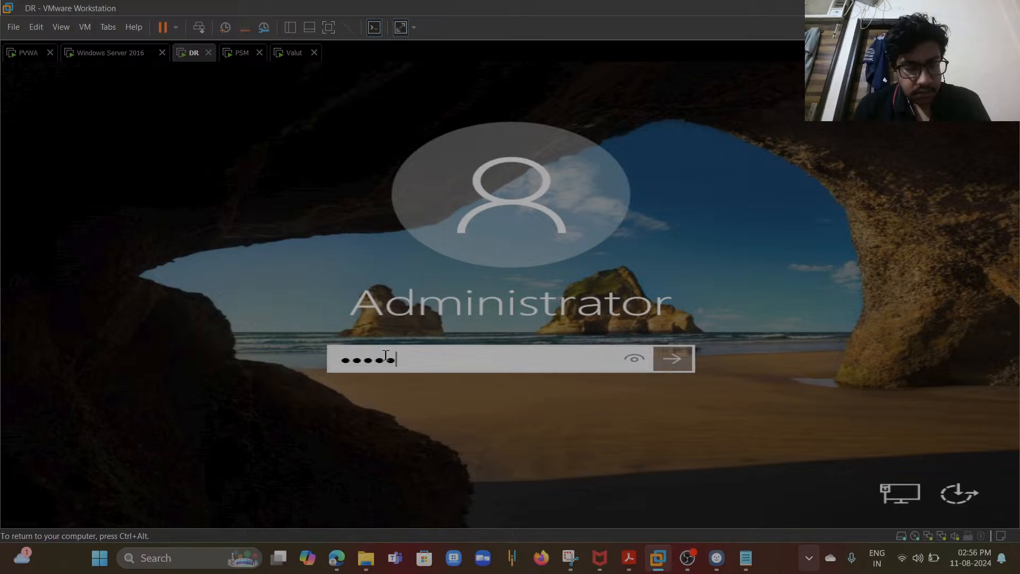
{"action": "type", "text": "***"}
{"action": "key", "text": "Return"}
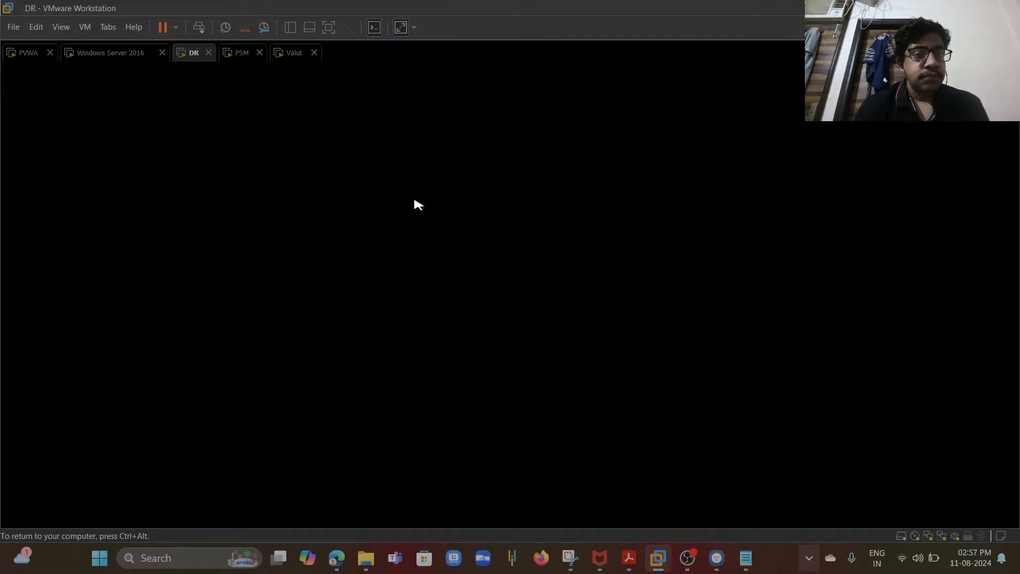
- Switch to the Valut virtual machine, send it Ctrl+Alt+Del, and sign in as Administrator with the account password
{"action": "left_click", "coordinate": [297, 55]}
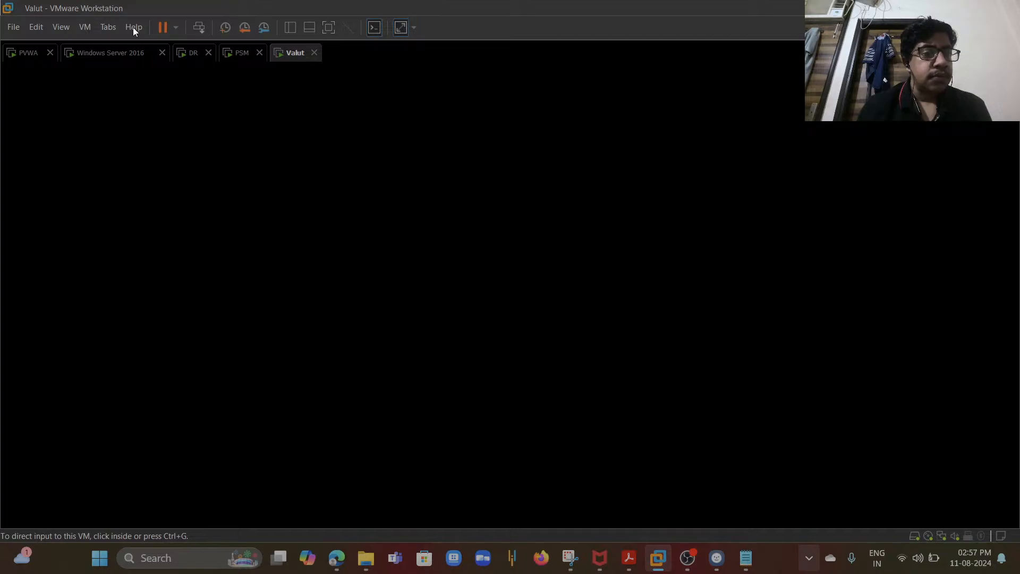
{"action": "left_click", "coordinate": [86, 28]}
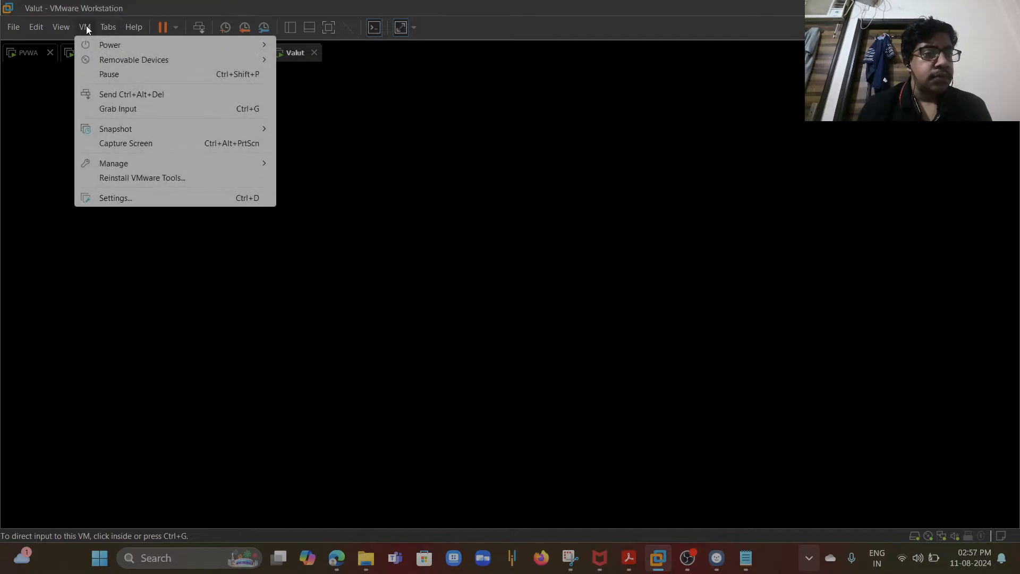
{"action": "left_click", "coordinate": [125, 95]}
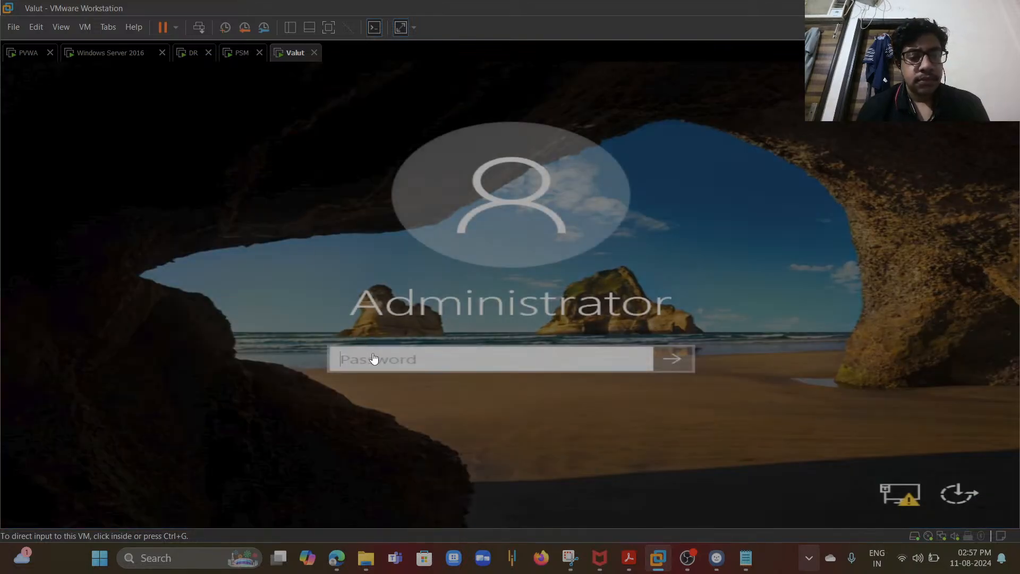
{"action": "left_click", "coordinate": [373, 359]}
{"action": "type", "text": "*****"}
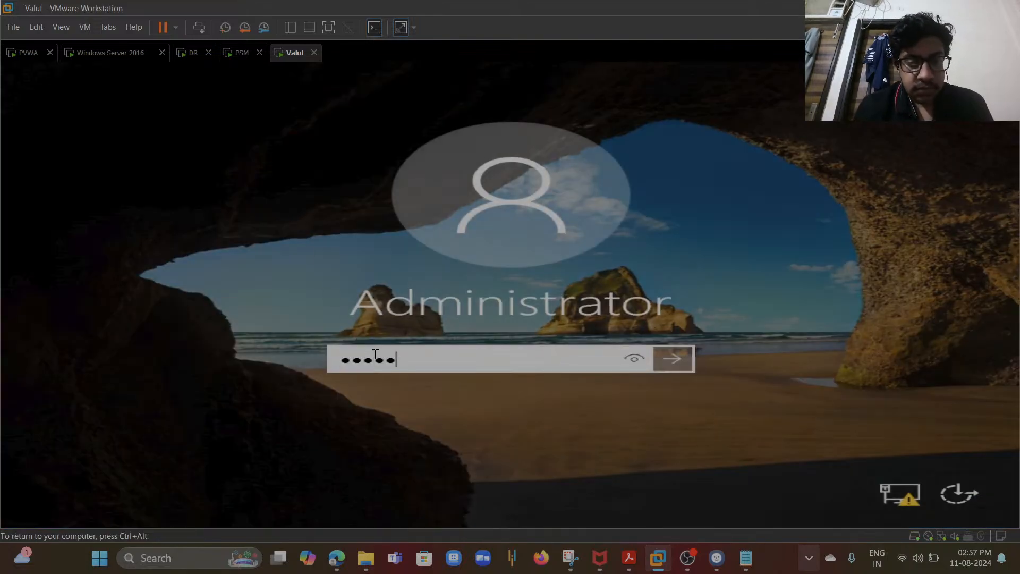
{"action": "type", "text": "**"}
{"action": "key", "text": "Return"}
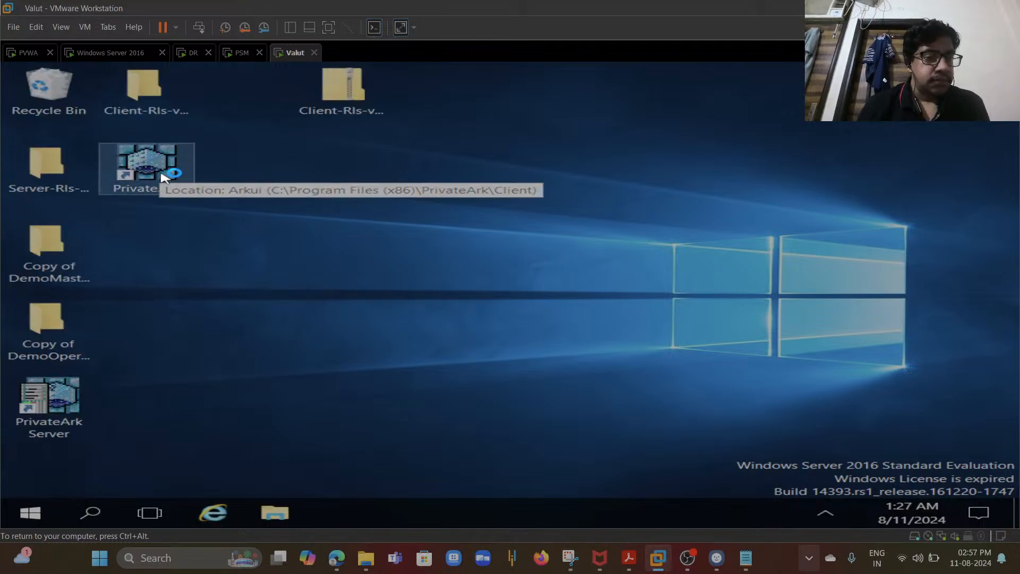
- Launch the PrivateArk client, open the Valut server logon, cancel it, and minimize the client
{"action": "left_click", "coordinate": [597, 390]}
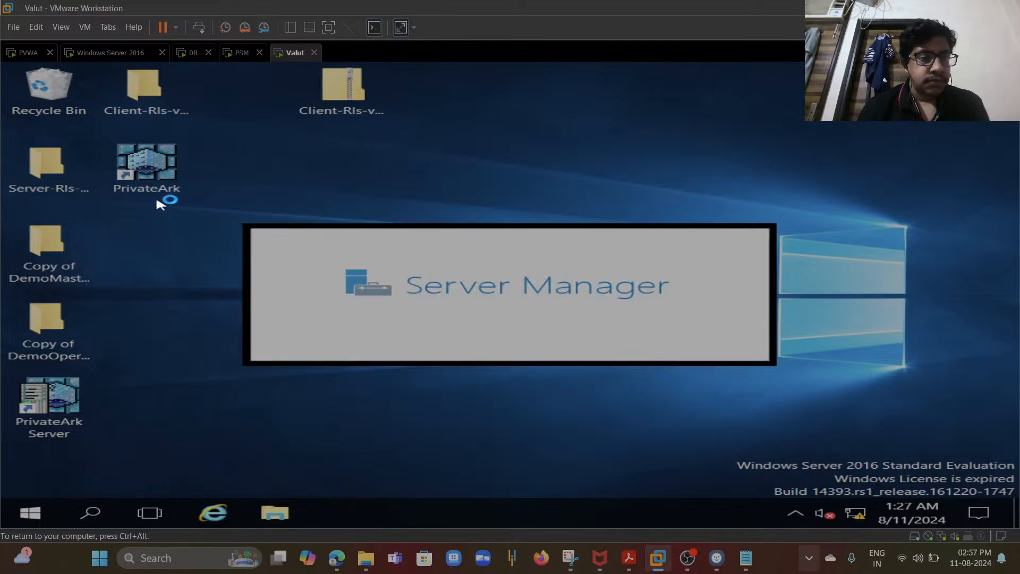
{"action": "double_click", "coordinate": [147, 185]}
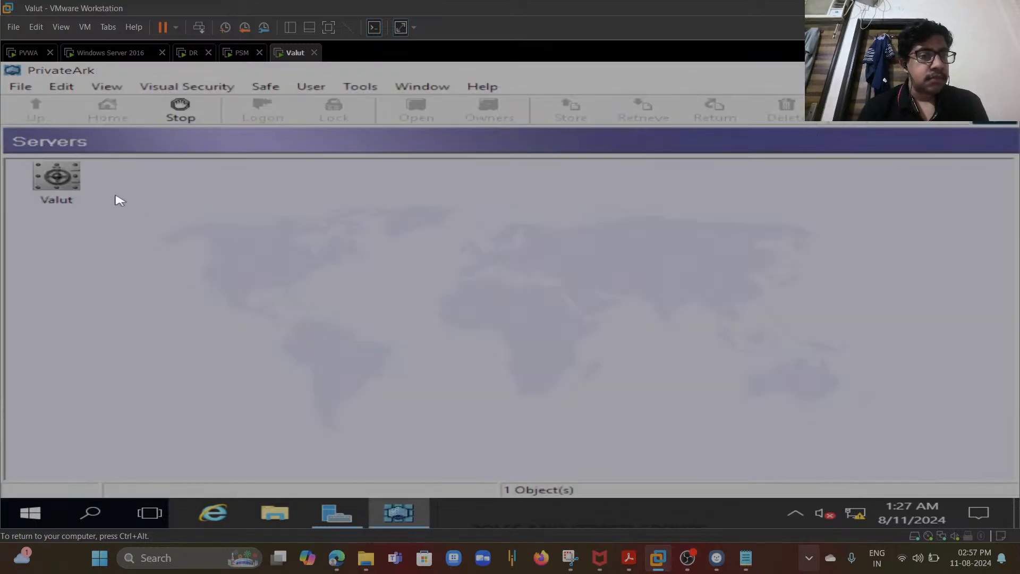
{"action": "left_click", "coordinate": [78, 187]}
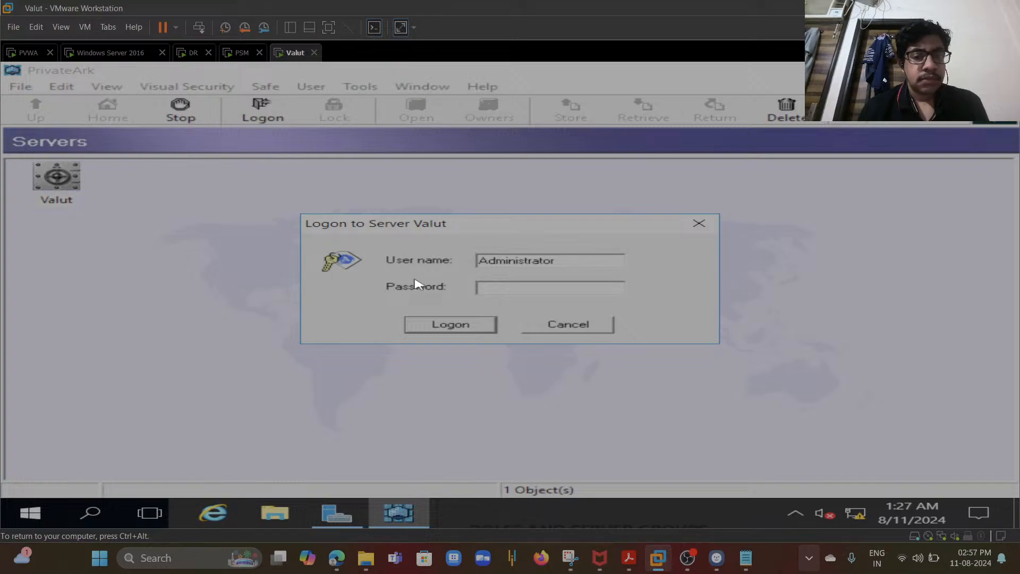
{"action": "left_click", "coordinate": [550, 326]}
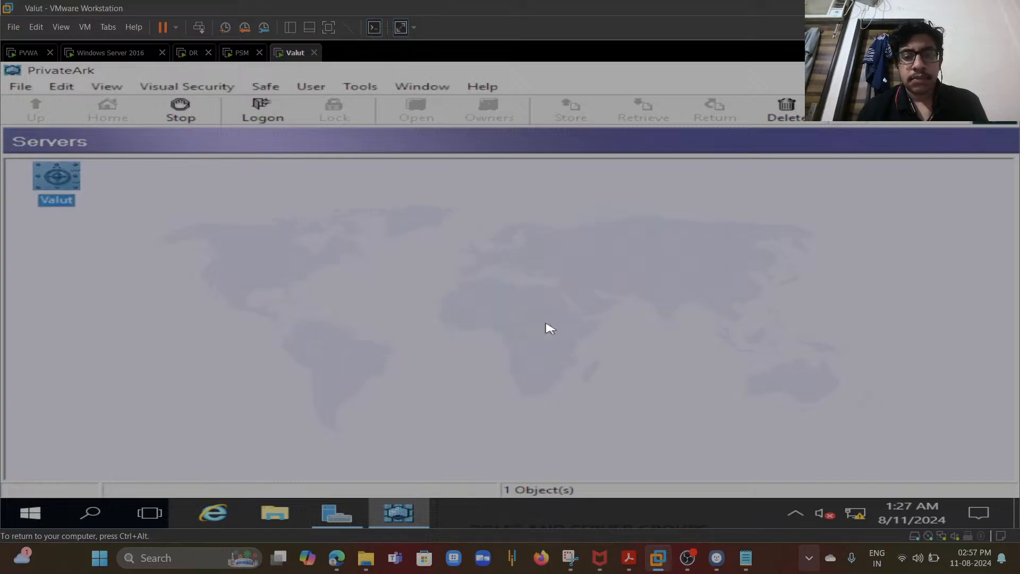
{"action": "left_click", "coordinate": [871, 70]}
- Close Server Manager, then open the PrivateArk Server console to review the Vault server log and minimize it
{"action": "key", "text": "ctrl+alt"}
{"action": "left_click", "coordinate": [911, 170]}
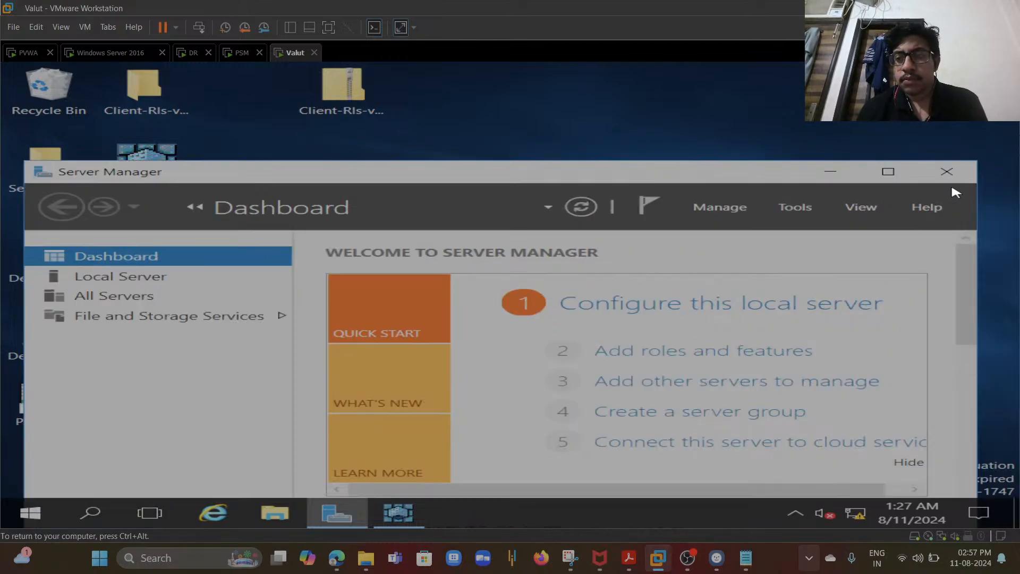
{"action": "left_click", "coordinate": [946, 171]}
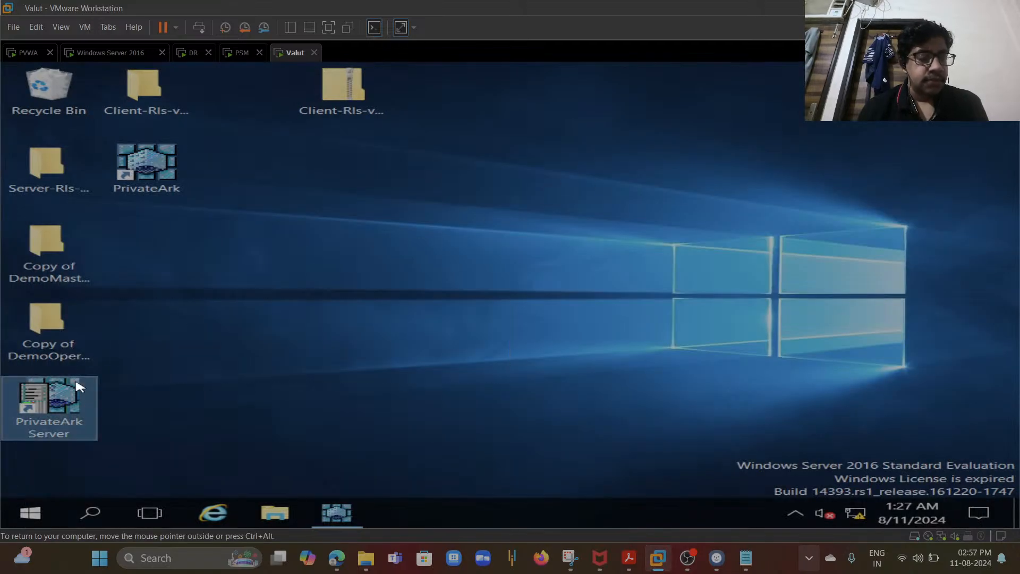
{"action": "double_click", "coordinate": [60, 407]}
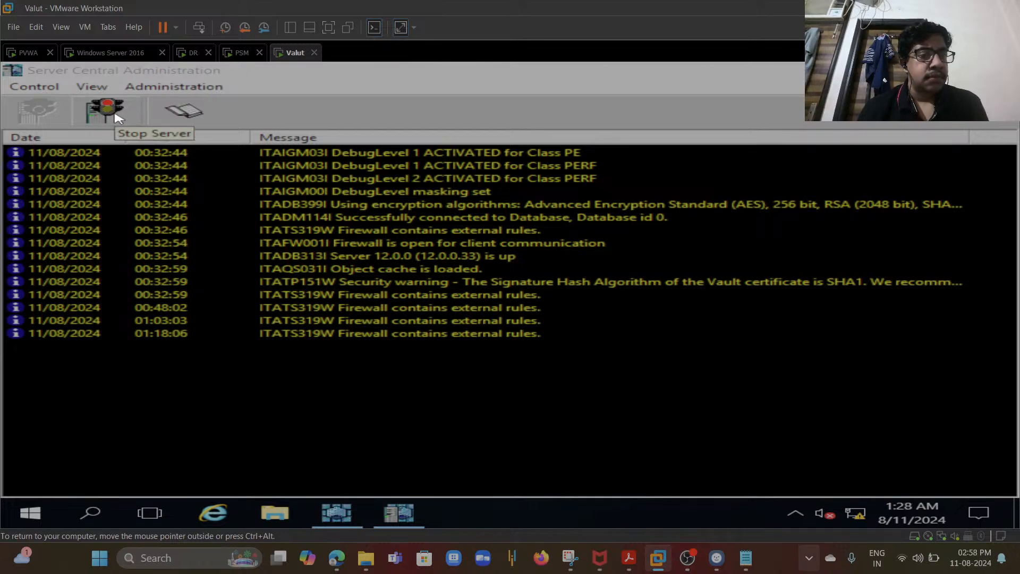
{"action": "left_click", "coordinate": [873, 71]}
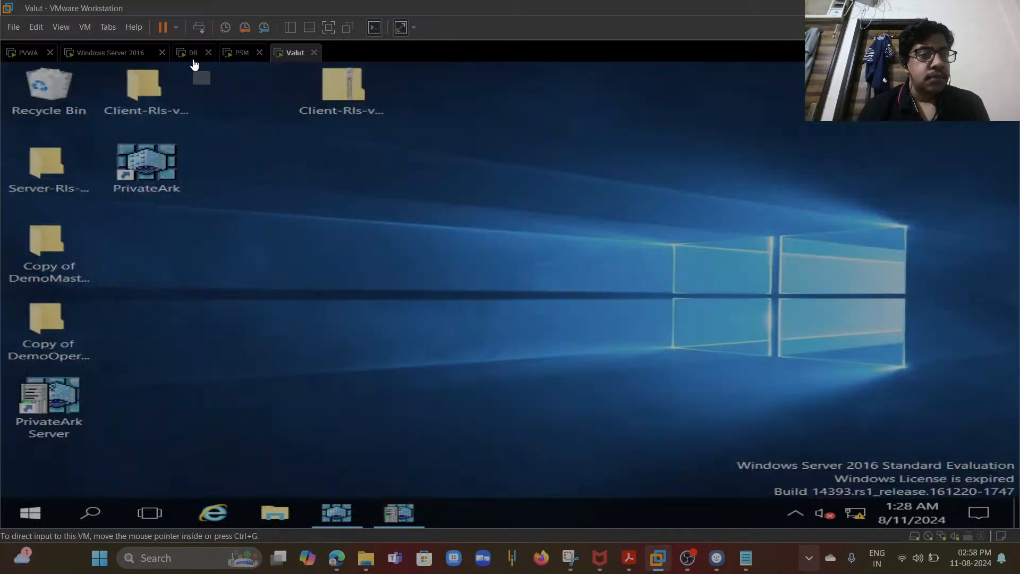
- On the DR virtual machine, close Server Manager, open the PrivateArk Server console, and minimize it
{"action": "left_click", "coordinate": [194, 59]}
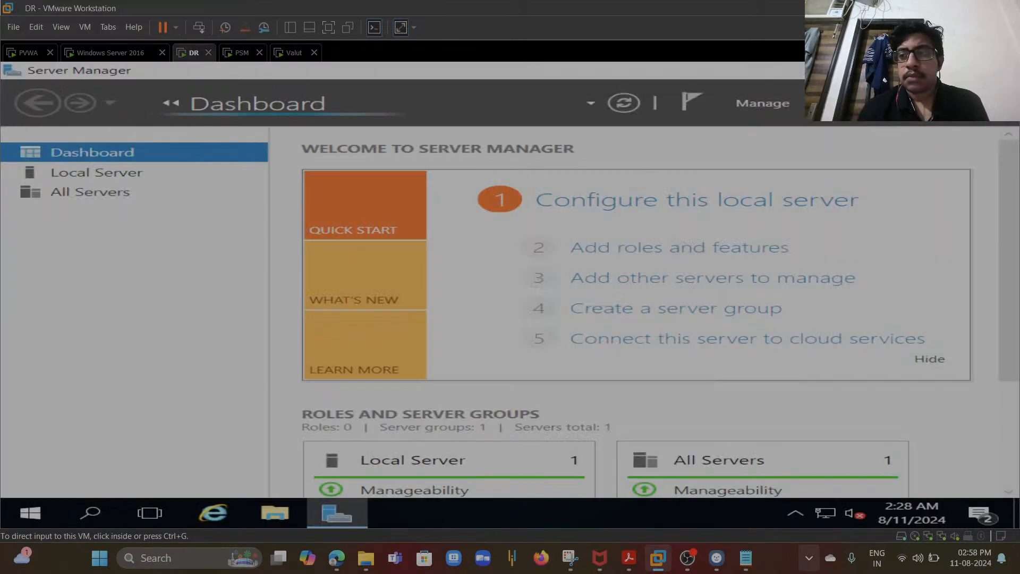
{"action": "left_click", "coordinate": [990, 70]}
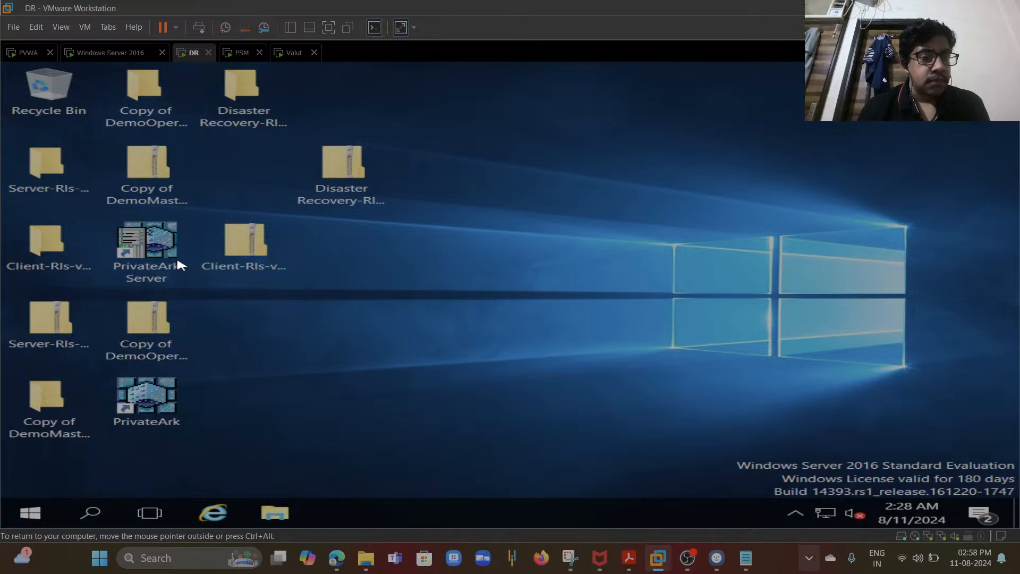
{"action": "double_click", "coordinate": [157, 247]}
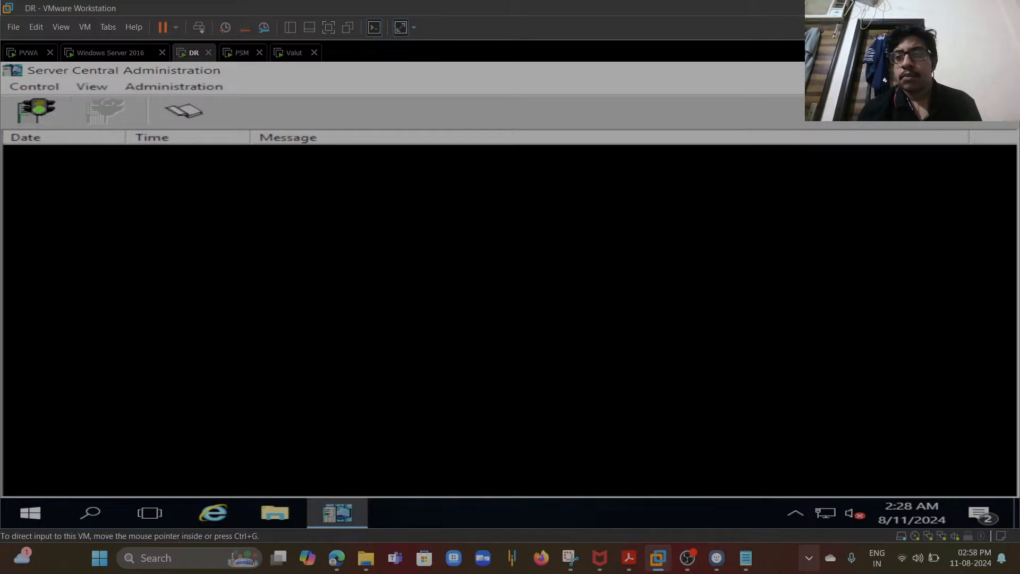
{"action": "left_click", "coordinate": [992, 70]}
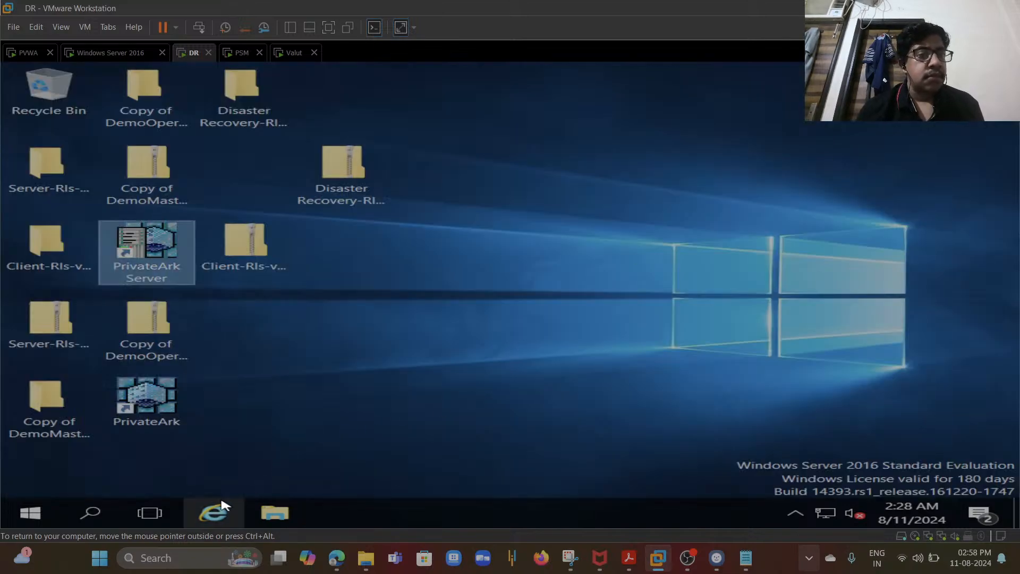
- Check the PVWA logon page, then open the PrivateArk client and PrivateArk Server console on the DR machine and minimize both
{"action": "left_click", "coordinate": [28, 52]}
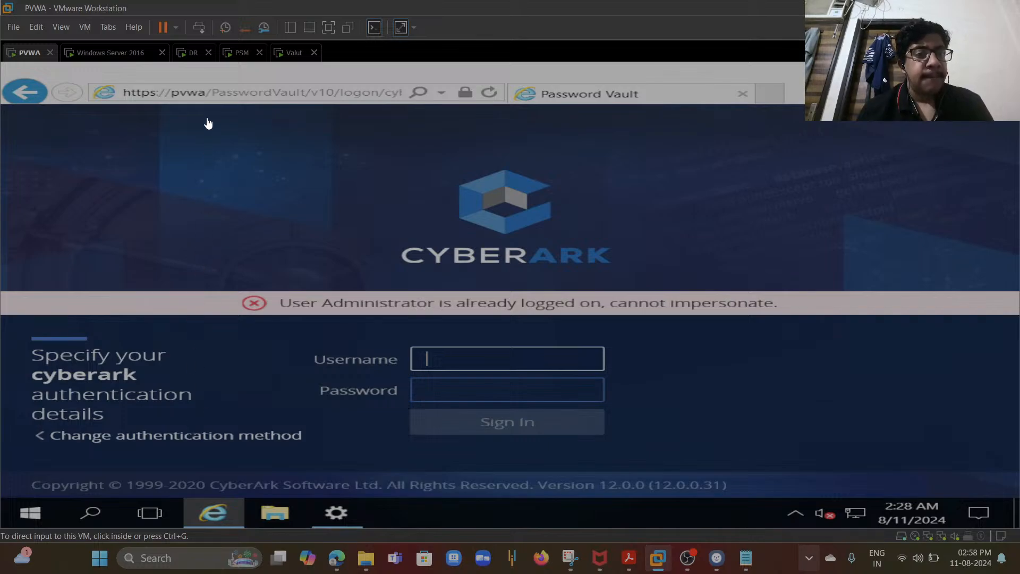
{"action": "left_click", "coordinate": [184, 52]}
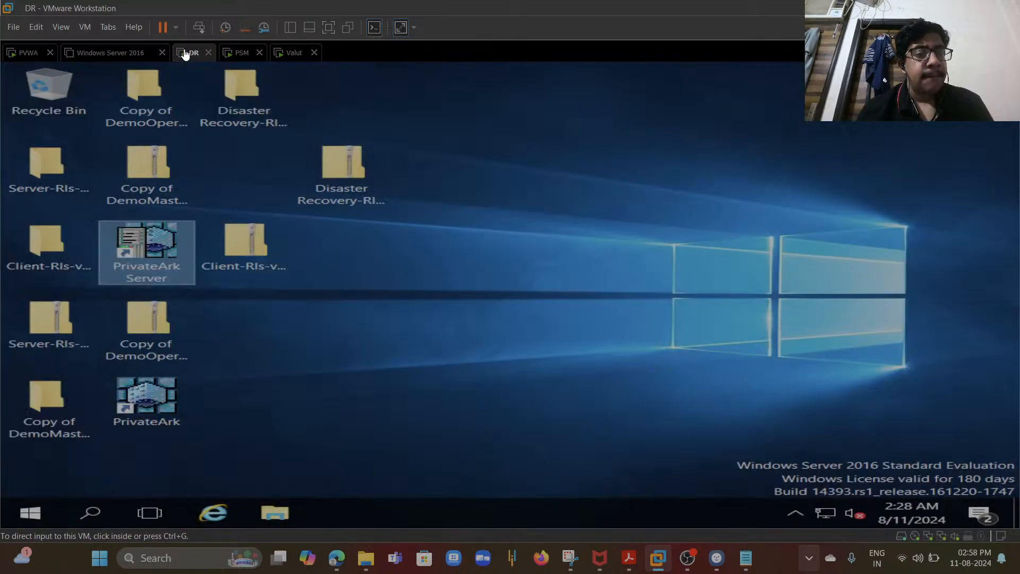
{"action": "left_click", "coordinate": [151, 393]}
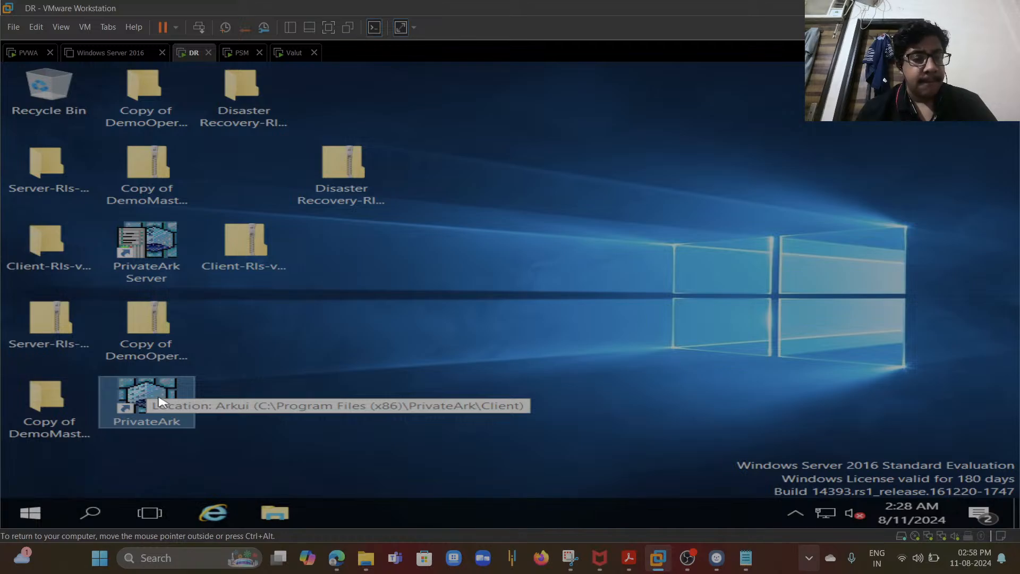
{"action": "double_click", "coordinate": [160, 401]}
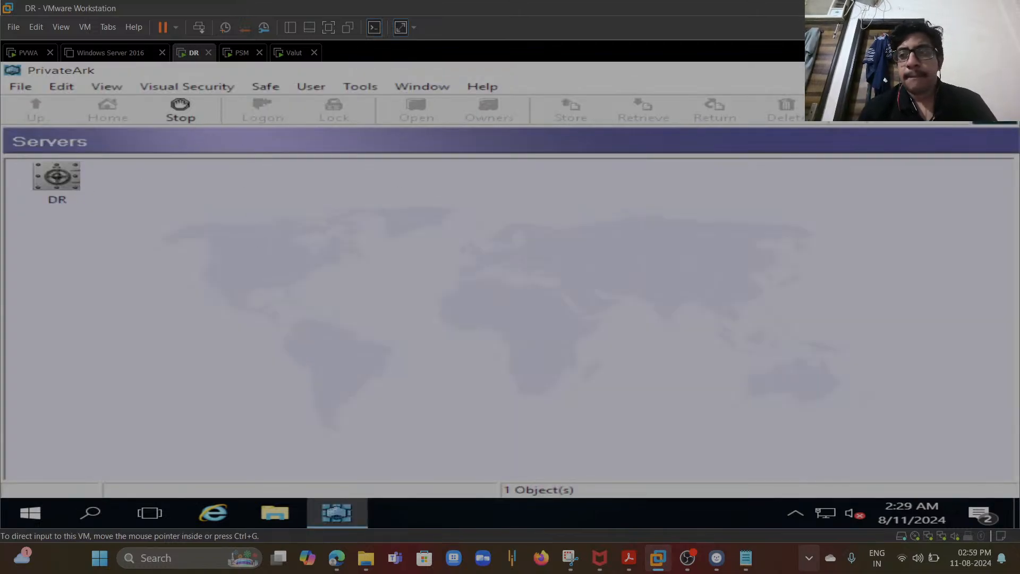
{"action": "left_click", "coordinate": [992, 70]}
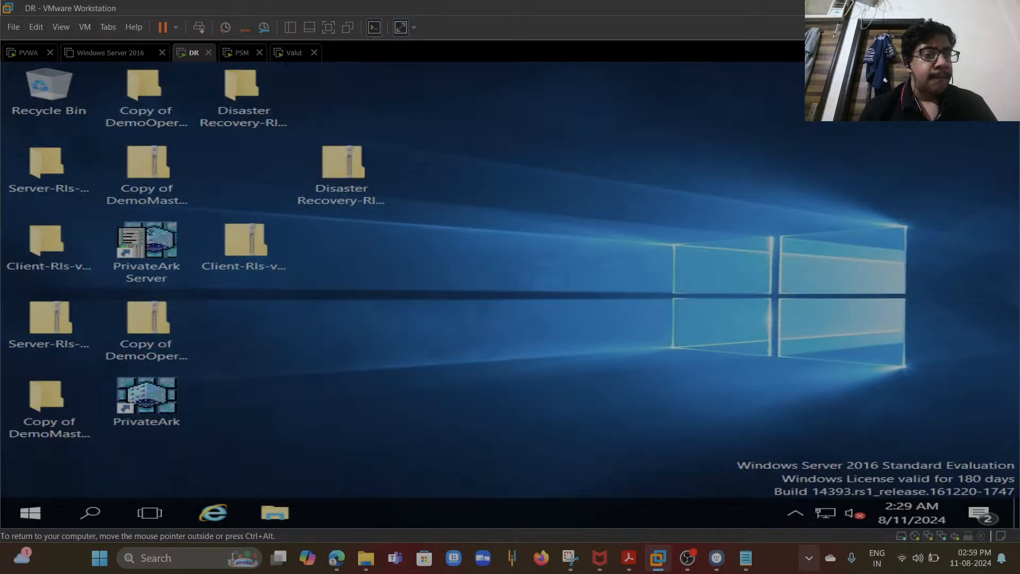
{"action": "double_click", "coordinate": [167, 252]}
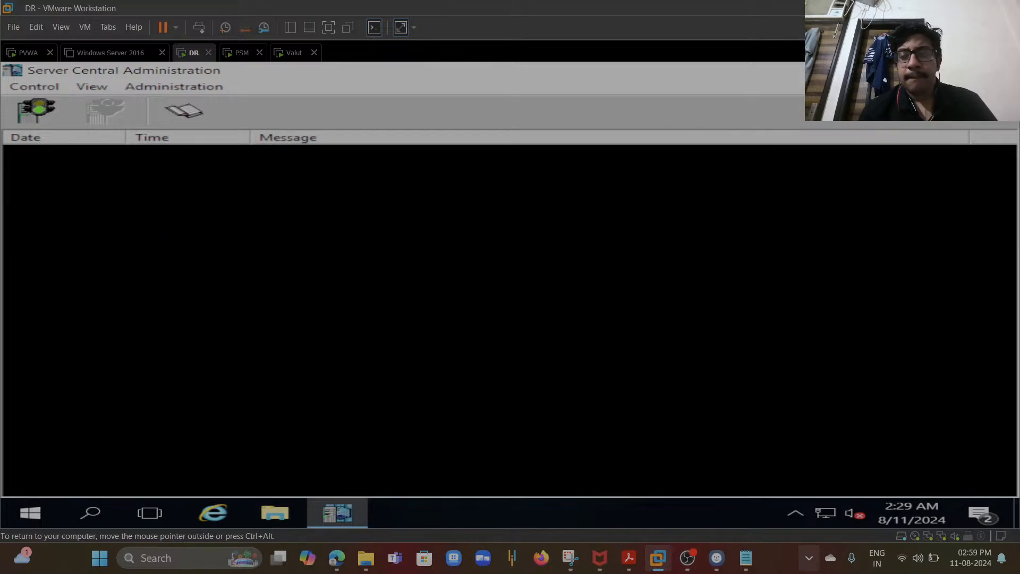
{"action": "left_click", "coordinate": [994, 70]}
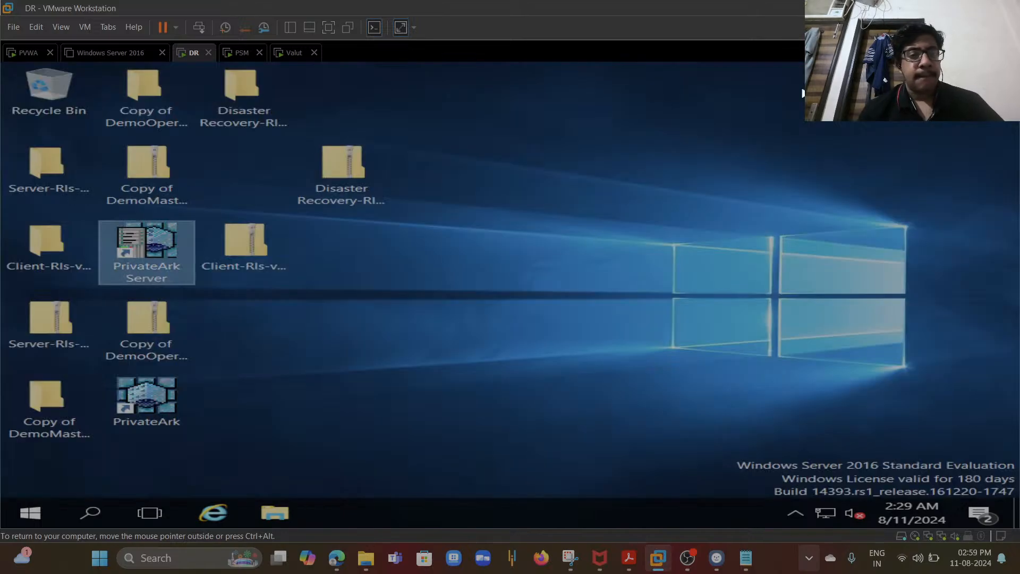
- Reload the PVWA logon page, delete the browser's browsing history, and retry signing in
{"action": "left_click", "coordinate": [287, 57]}
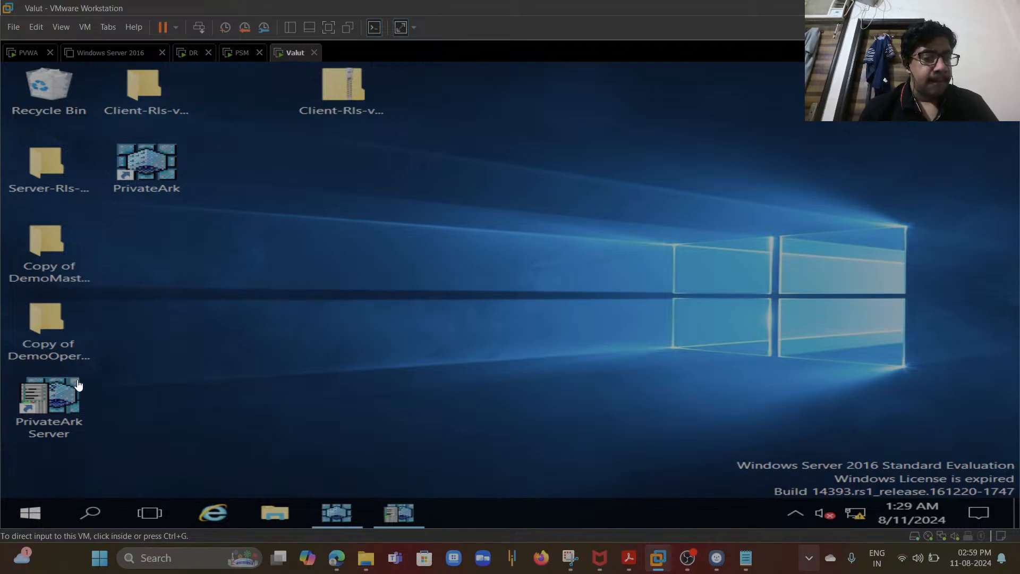
{"action": "left_click", "coordinate": [27, 51]}
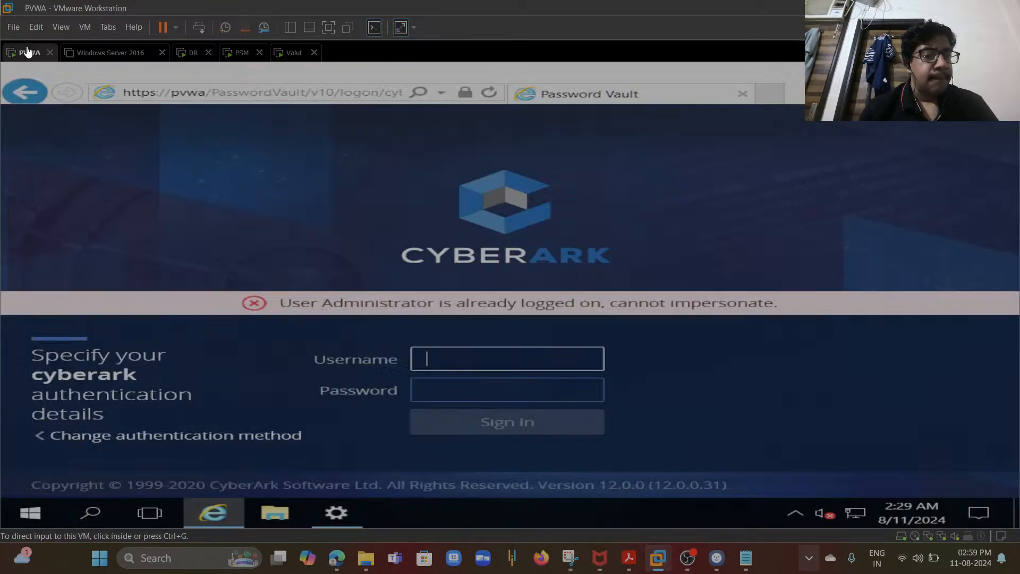
{"action": "left_click", "coordinate": [355, 94]}
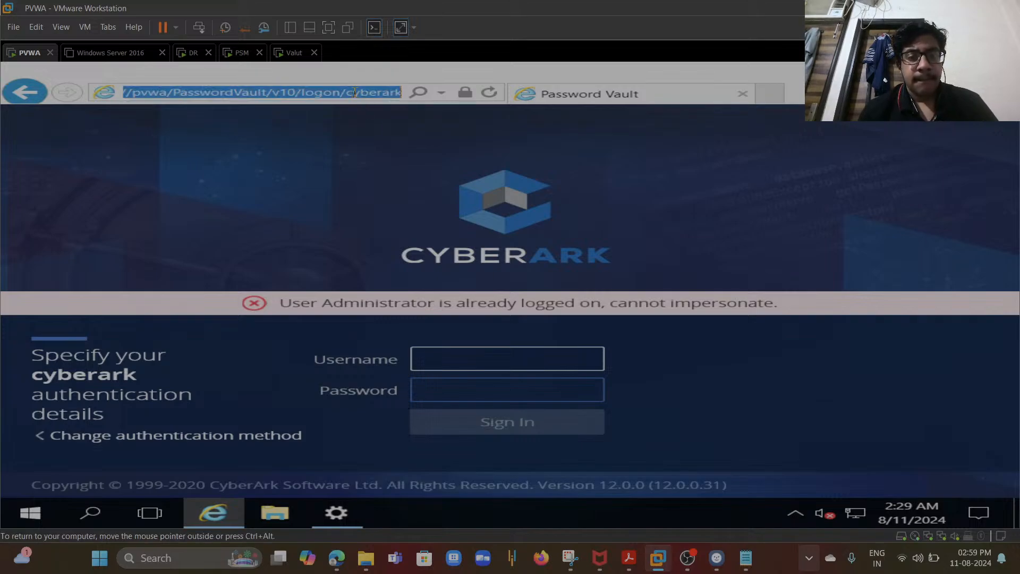
{"action": "key", "text": "Return"}
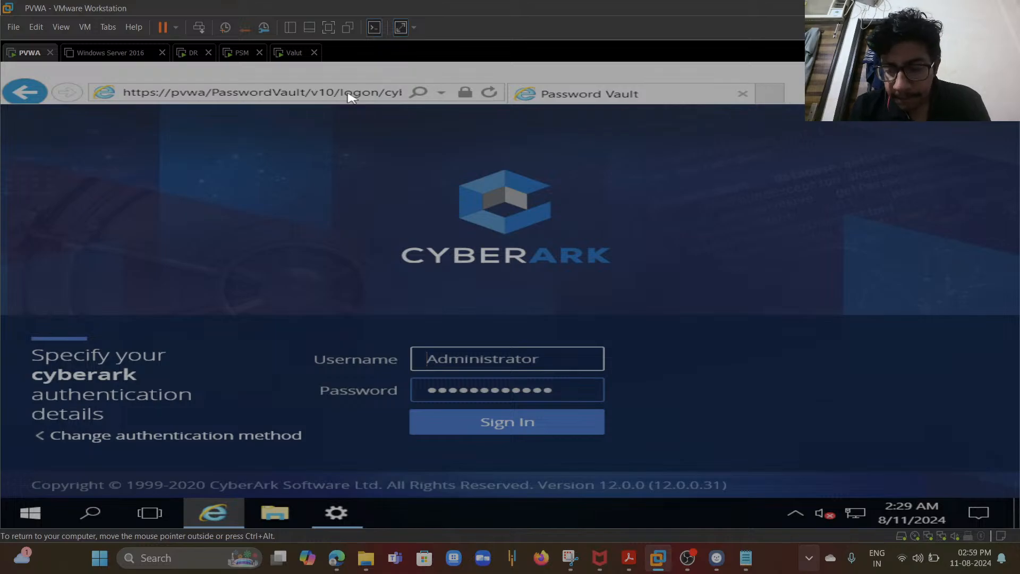
{"action": "key", "text": "ctrl+shift+Delete"}
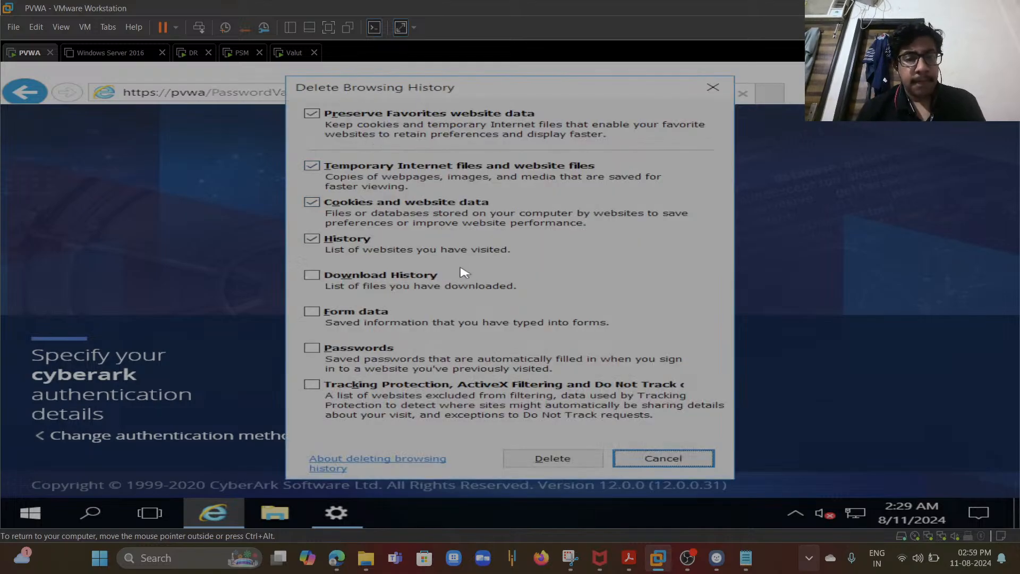
{"action": "left_click", "coordinate": [552, 455]}
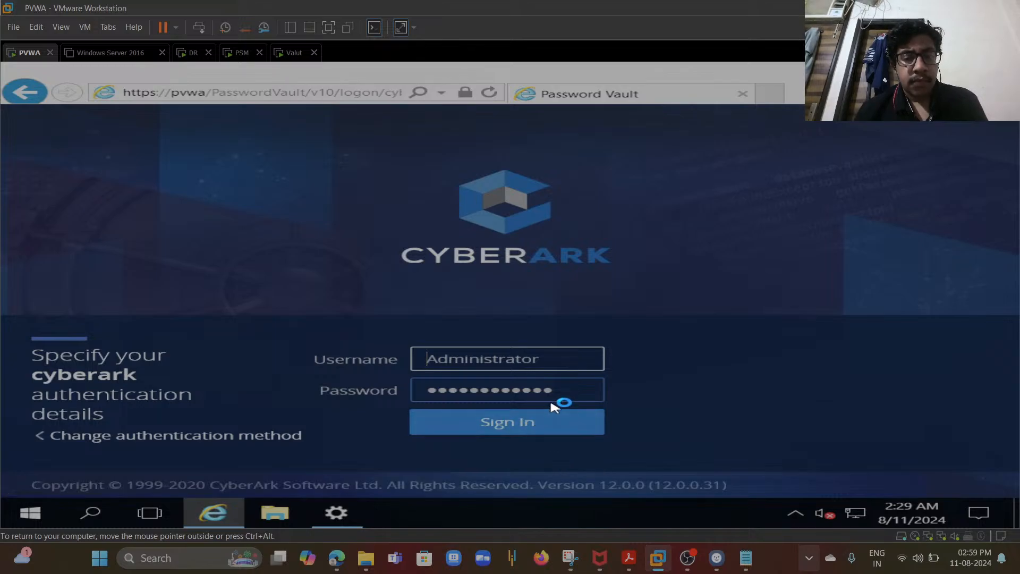
{"action": "left_click", "coordinate": [558, 420]}
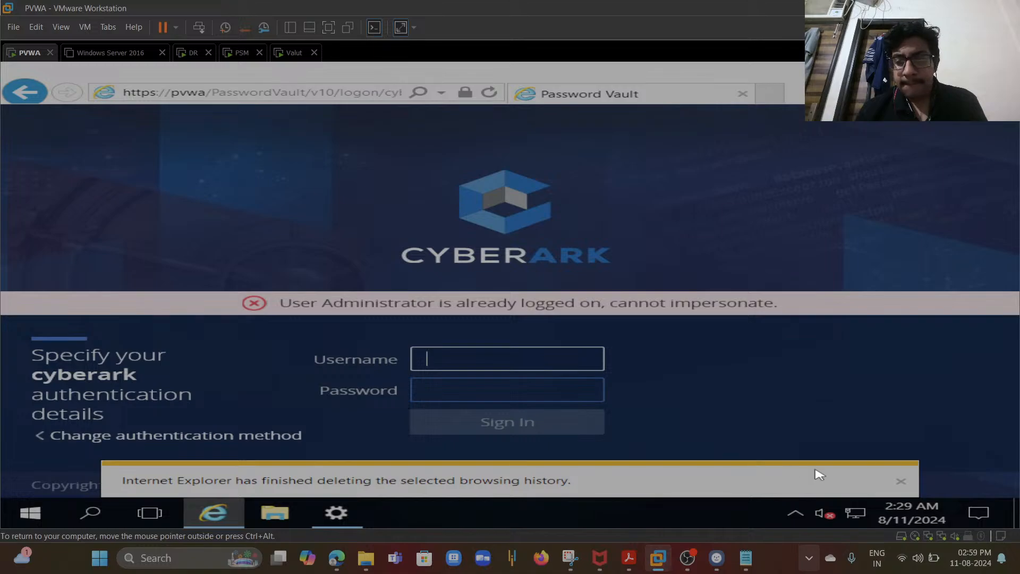
{"action": "left_click", "coordinate": [906, 483]}
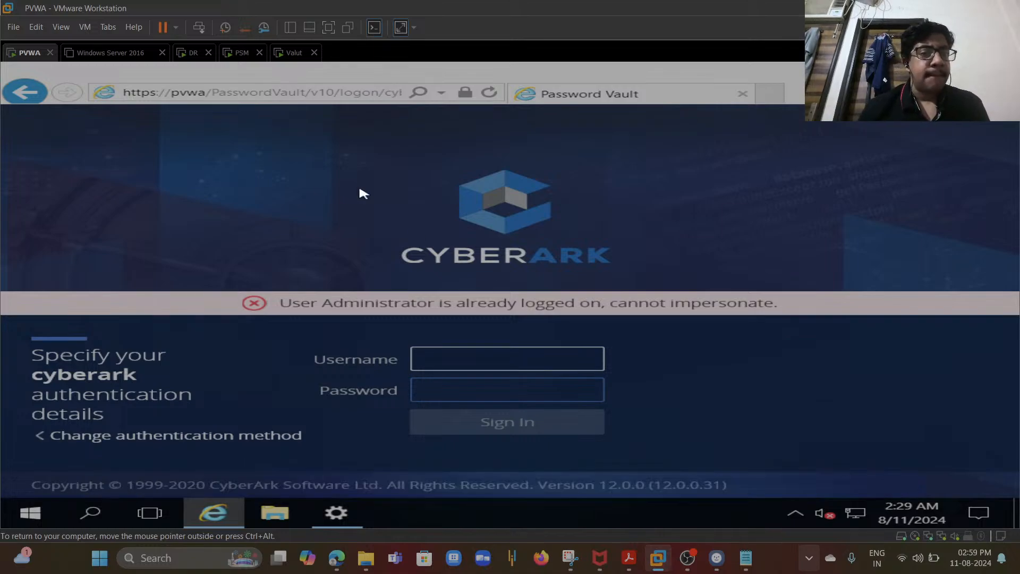
- On the Valut machine, restart the Vault server from the PrivateArk Server console using Normal shutdown, then starting it again
{"action": "left_click", "coordinate": [284, 56]}
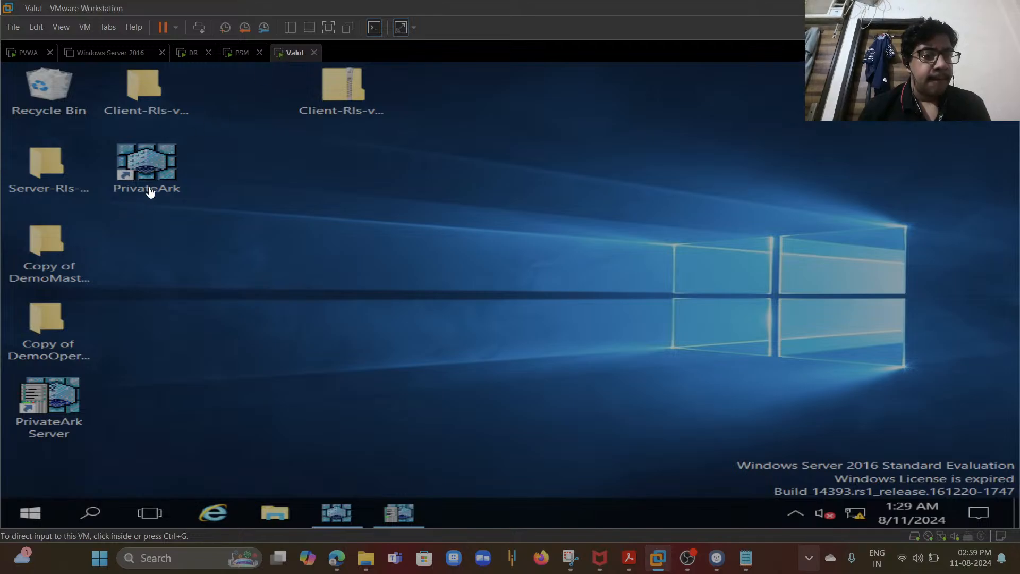
{"action": "left_click", "coordinate": [51, 398]}
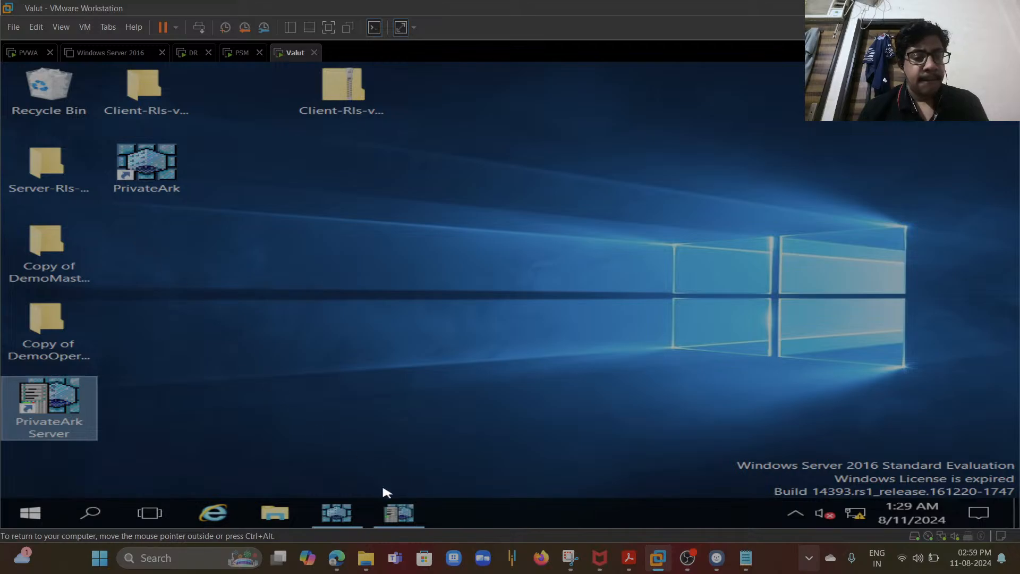
{"action": "left_click", "coordinate": [396, 507]}
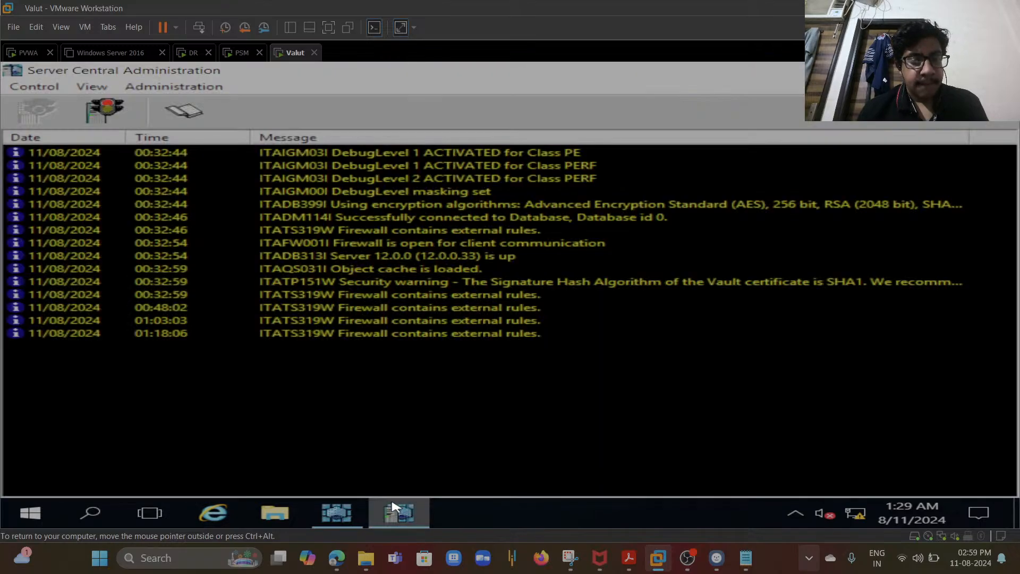
{"action": "left_click", "coordinate": [337, 523]}
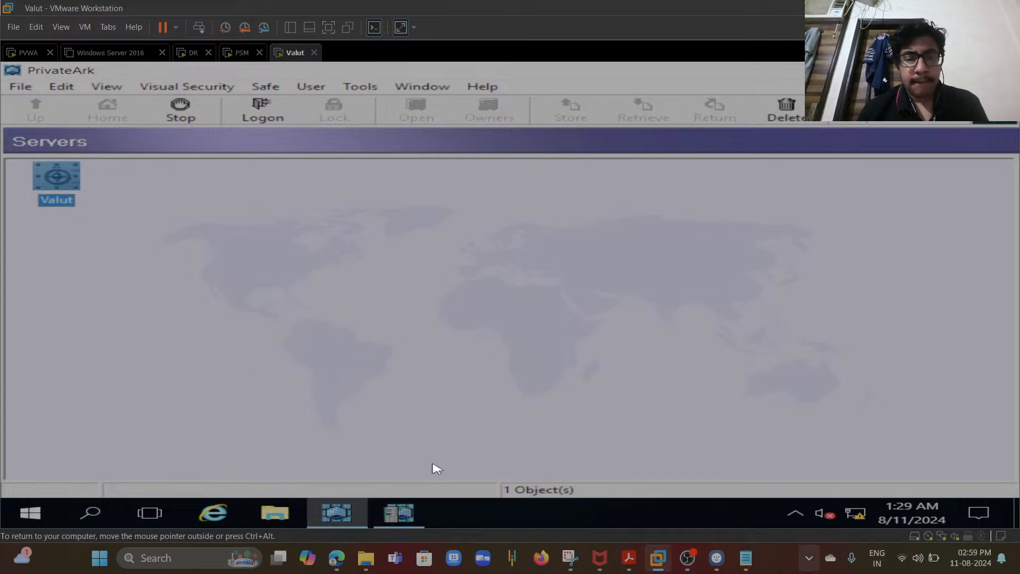
{"action": "left_click", "coordinate": [399, 513]}
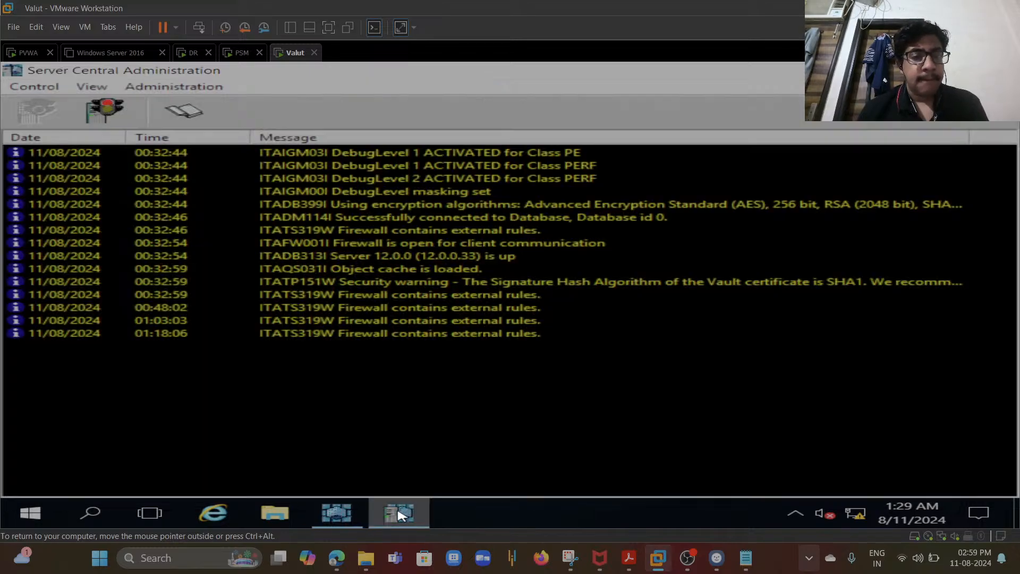
{"action": "left_click", "coordinate": [114, 110]}
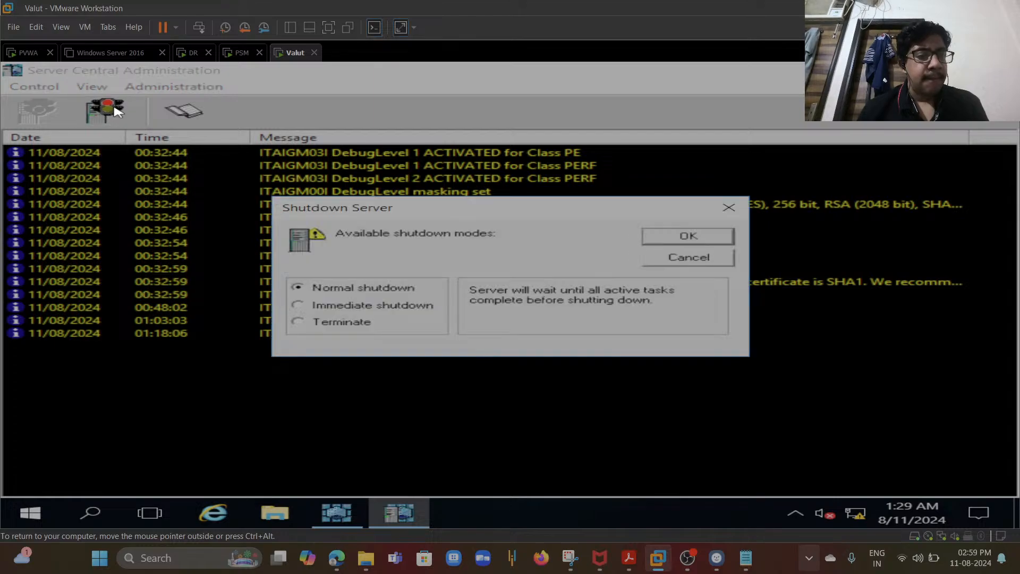
{"action": "left_click", "coordinate": [668, 240]}
{"action": "left_click", "coordinate": [576, 345]}
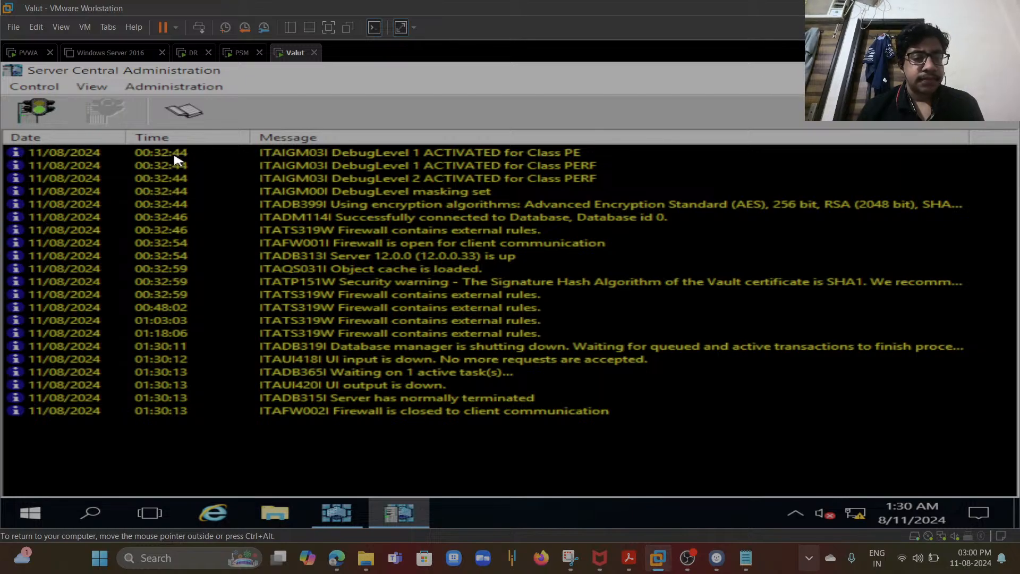
{"action": "left_click", "coordinate": [38, 115]}
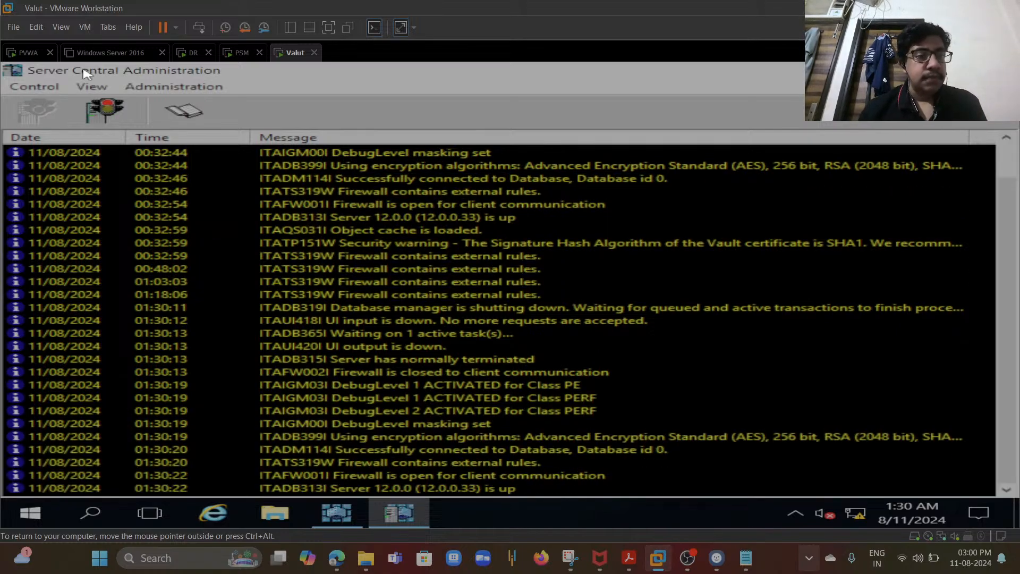
- Try to sign in to PVWA as Administrator with the account password
{"action": "left_click", "coordinate": [27, 53]}
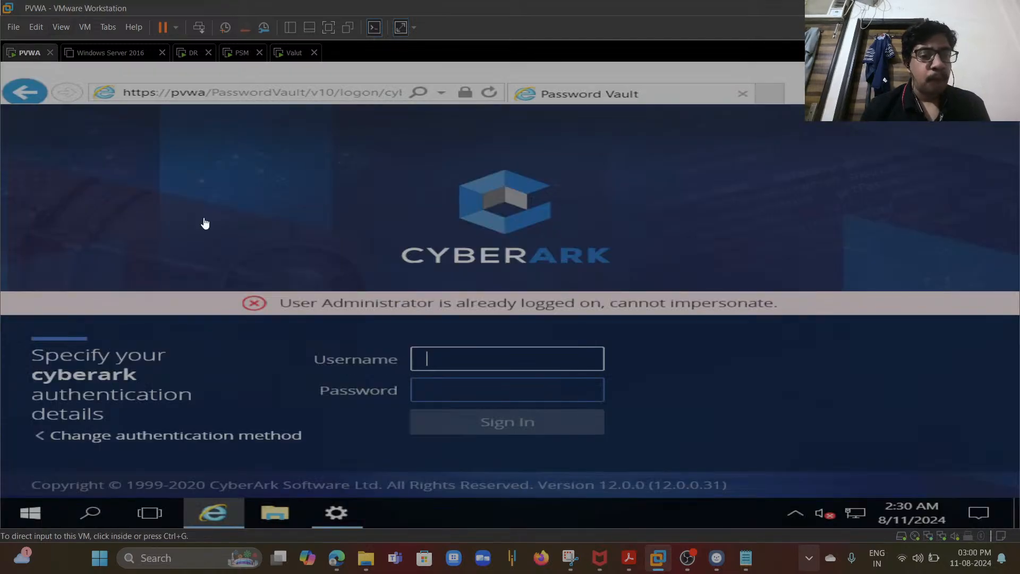
{"action": "left_click", "coordinate": [429, 357]}
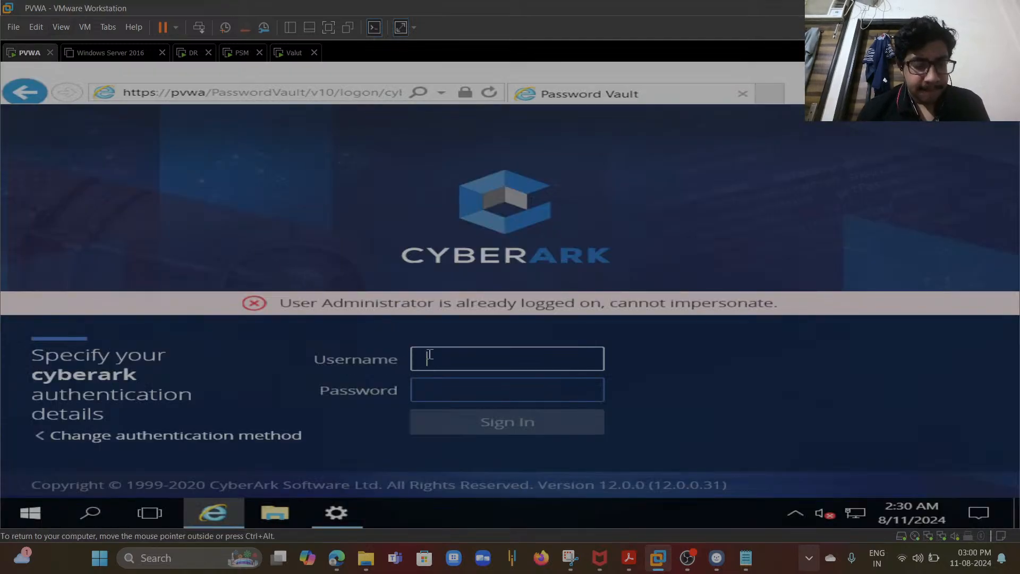
{"action": "type", "text": "Admin"}
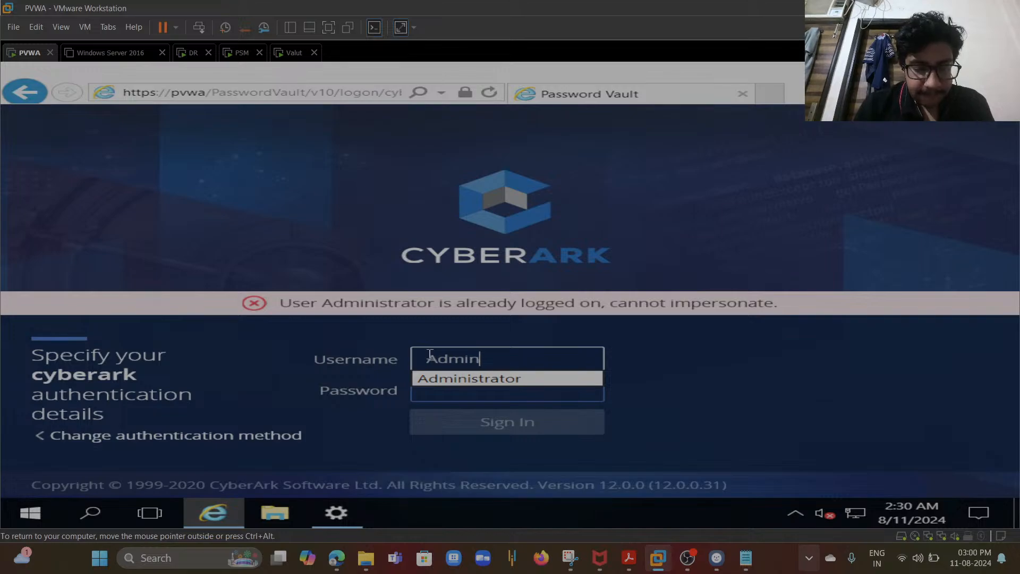
{"action": "type", "text": "istrator"}
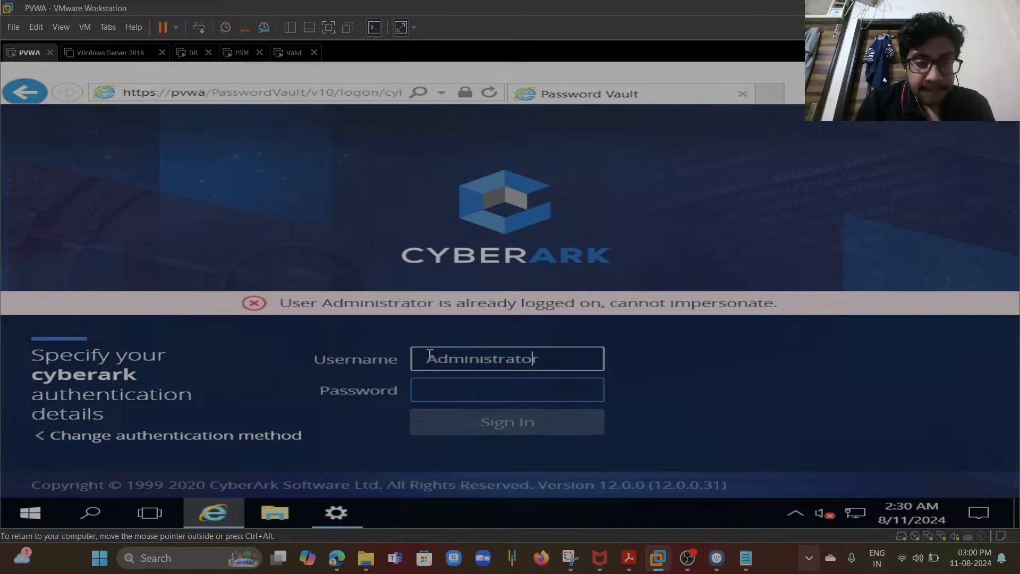
{"action": "key", "text": "Tab"}
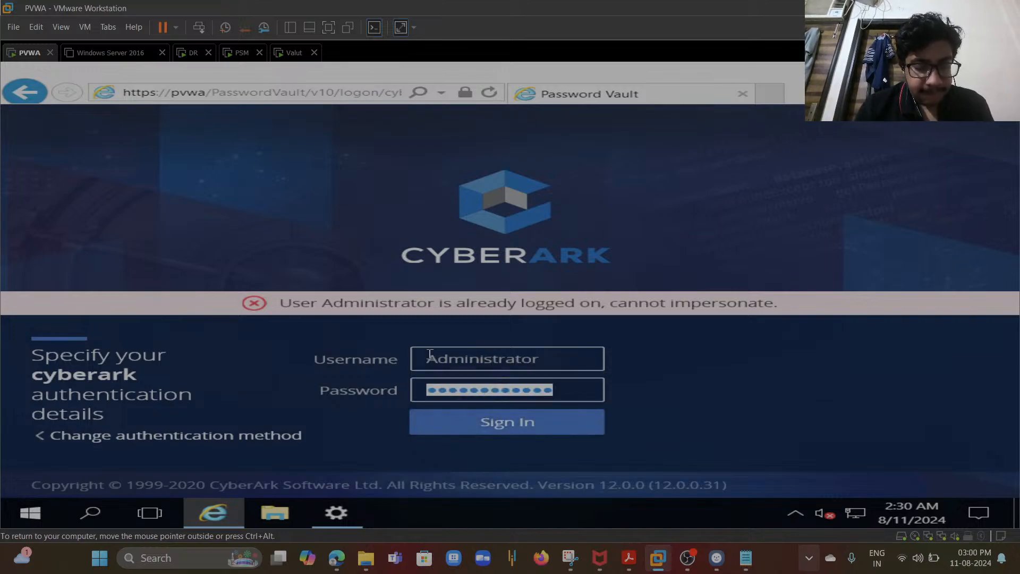
{"action": "type", "text": "C"}
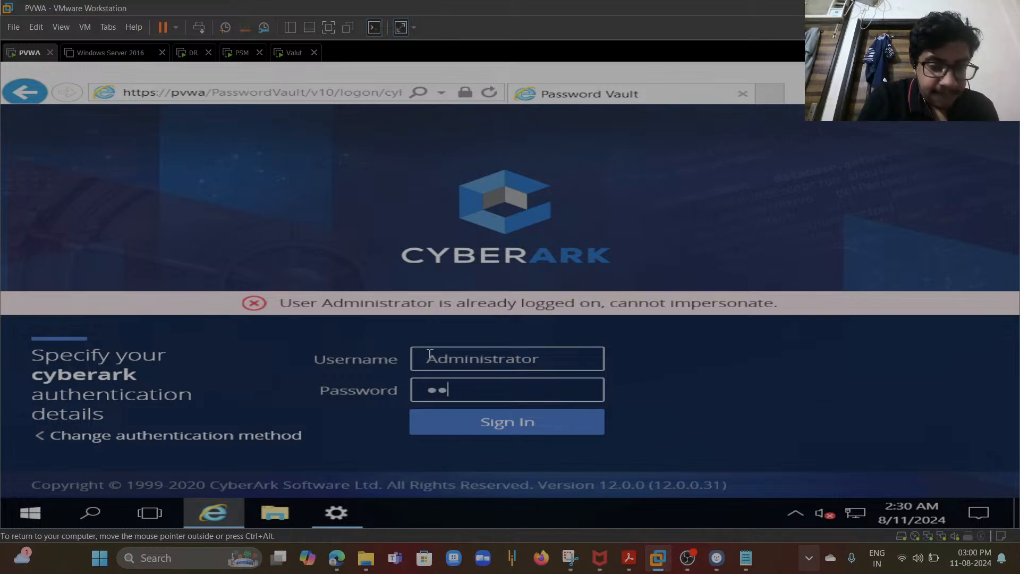
{"action": "type", "text": "••••••••"}
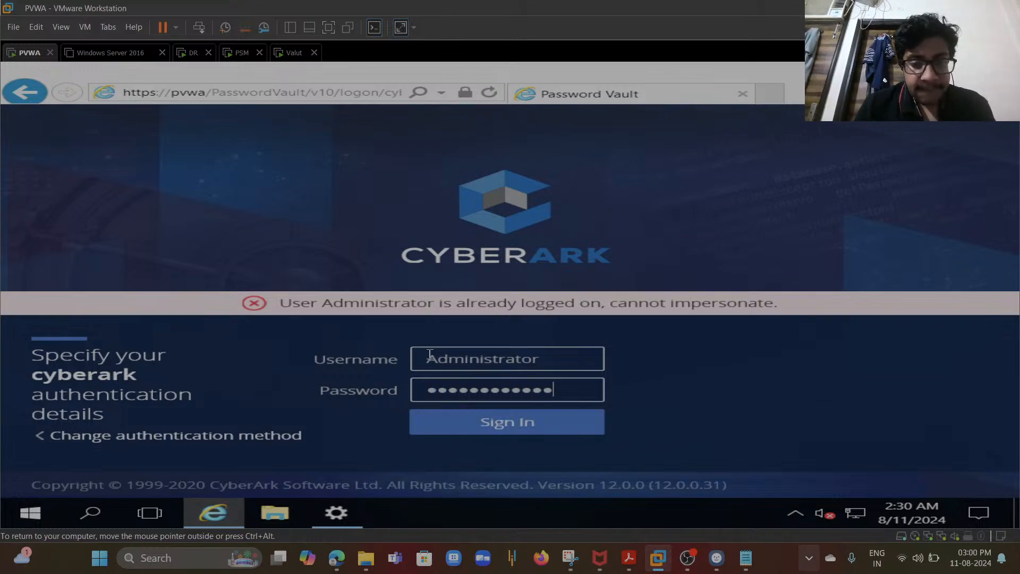
{"action": "left_click", "coordinate": [471, 428]}
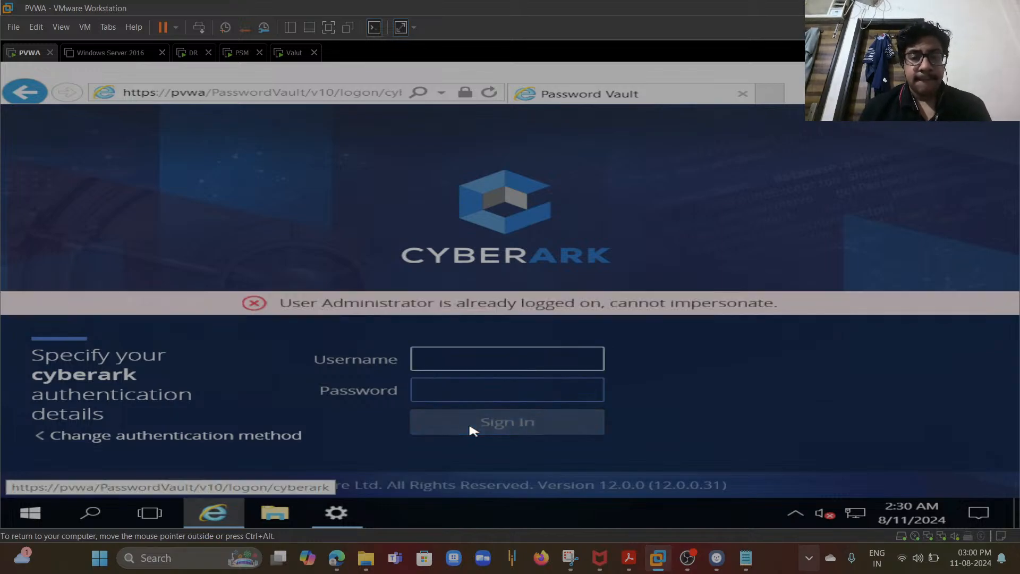
- Switch to the DR machine and start the vault server from the PrivateArk Server console, then minimize it
{"action": "left_click", "coordinate": [285, 52]}
{"action": "left_click", "coordinate": [232, 55]}
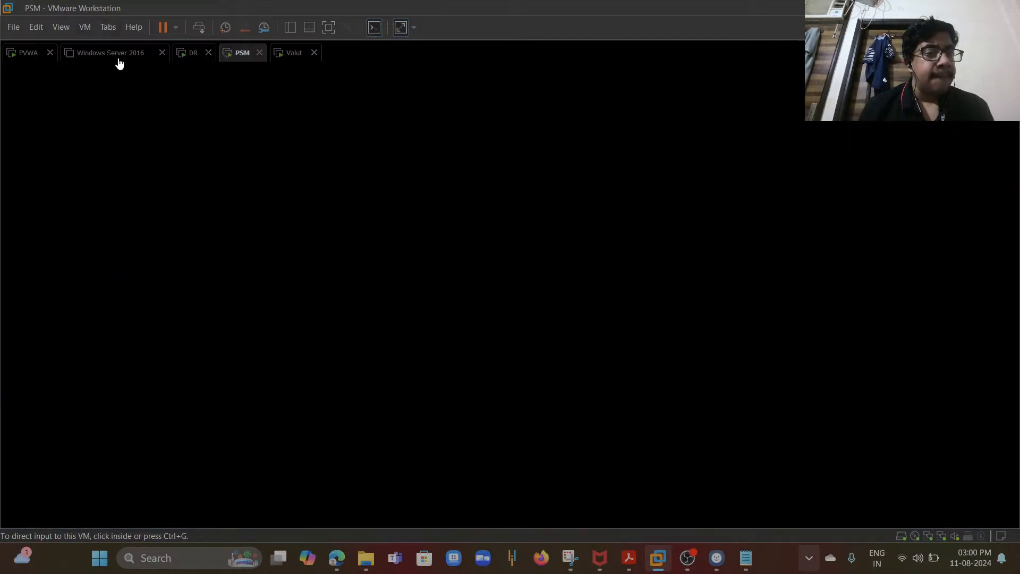
{"action": "left_click", "coordinate": [30, 54]}
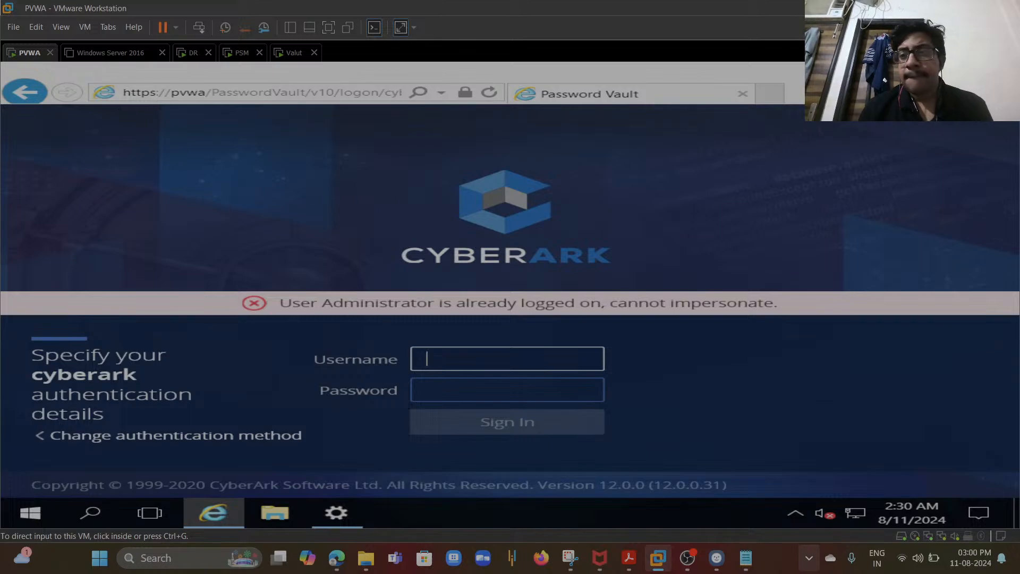
{"action": "left_click", "coordinate": [873, 70]}
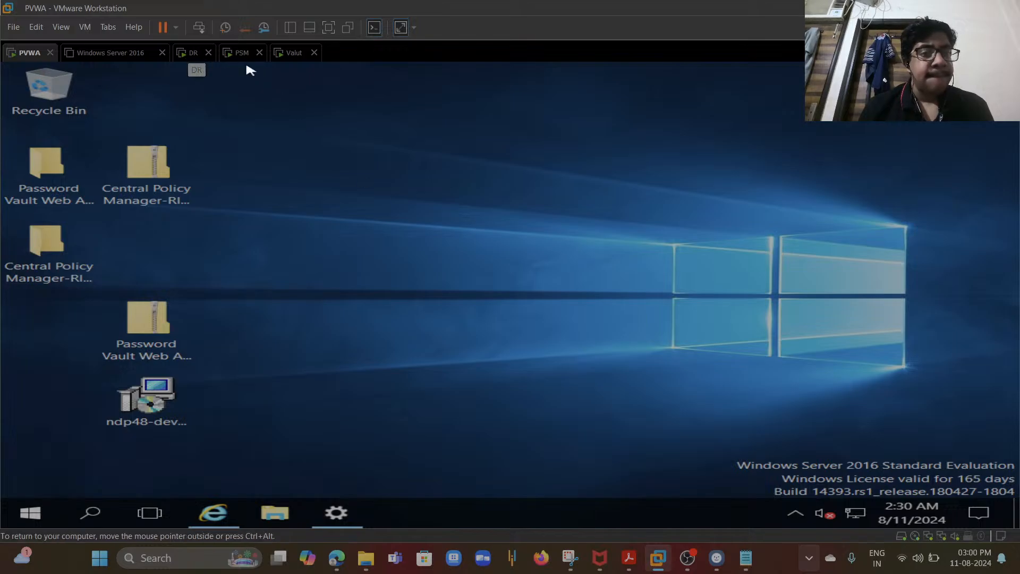
{"action": "left_click", "coordinate": [293, 53]}
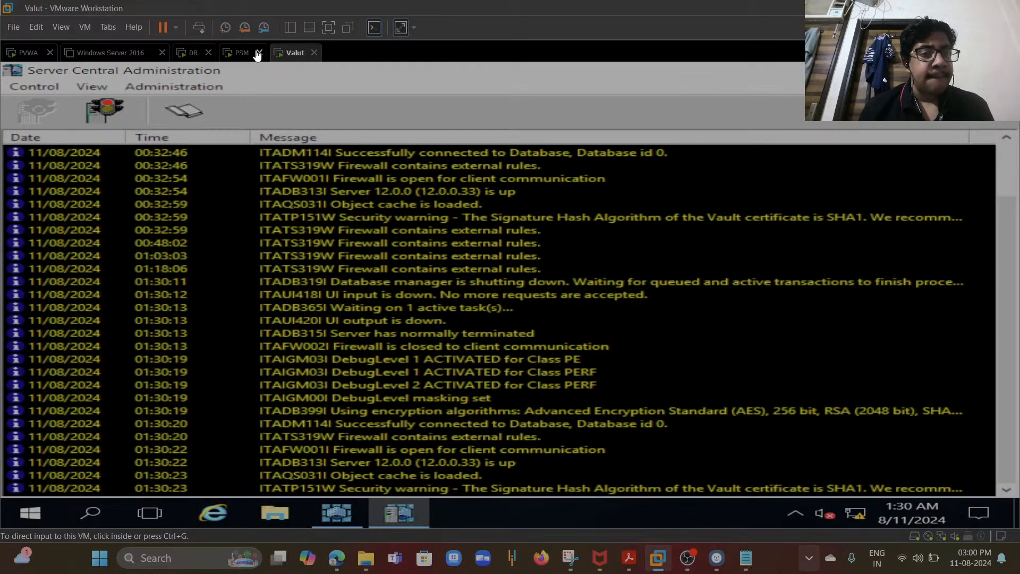
{"action": "left_click", "coordinate": [193, 53]}
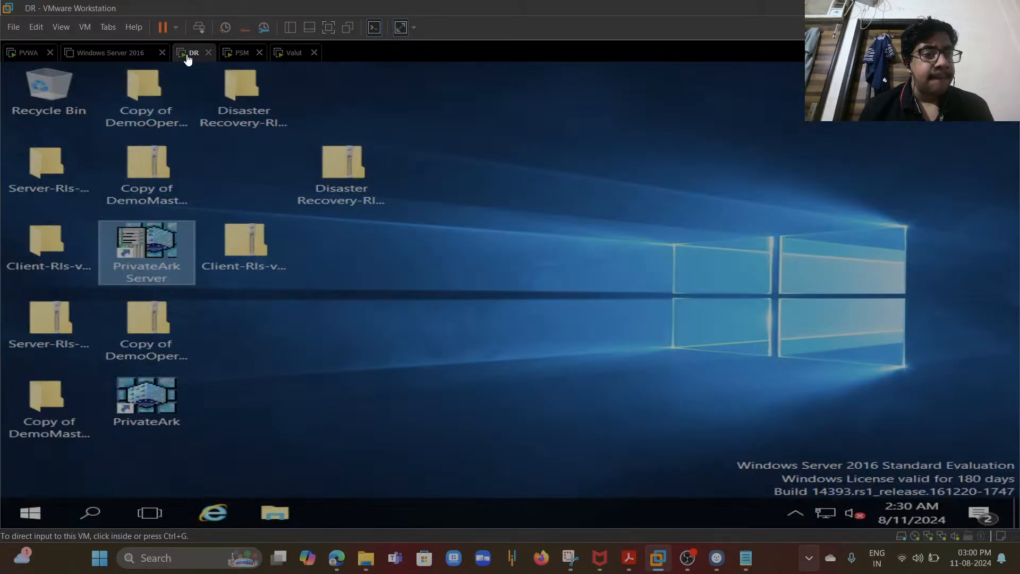
{"action": "left_click", "coordinate": [159, 250]}
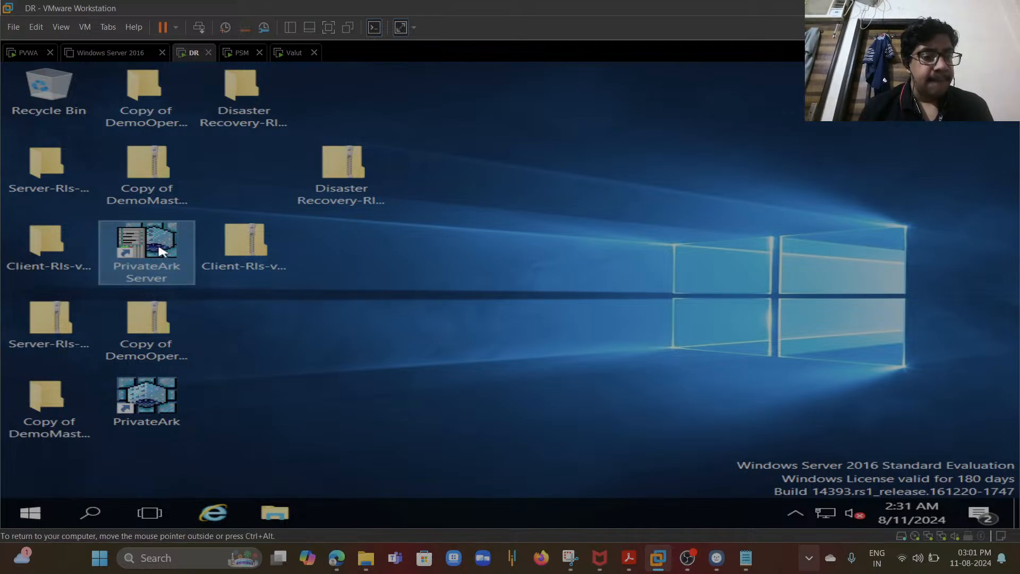
{"action": "double_click", "coordinate": [159, 251]}
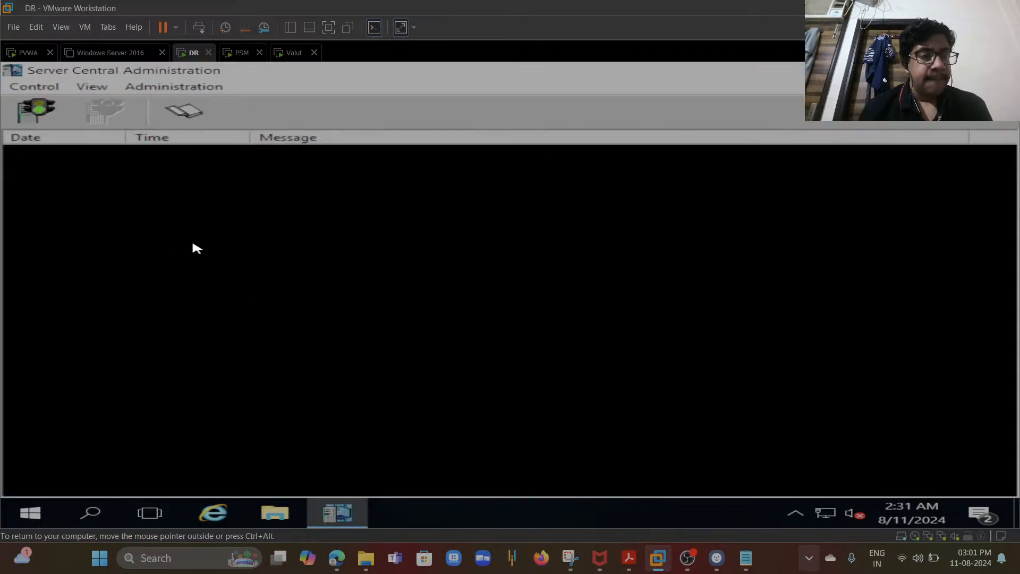
{"action": "left_click", "coordinate": [57, 116]}
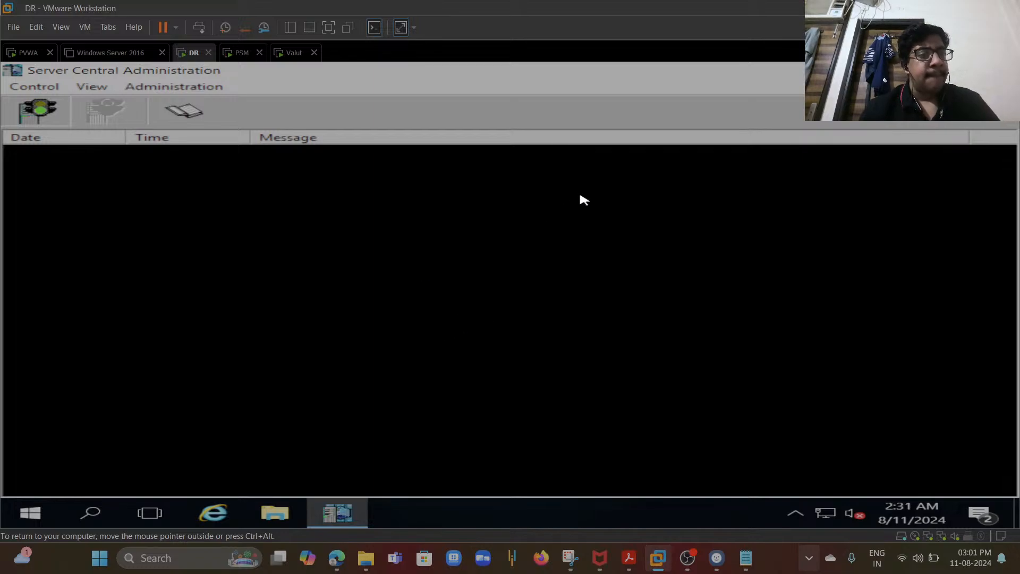
{"action": "left_click", "coordinate": [993, 70]}
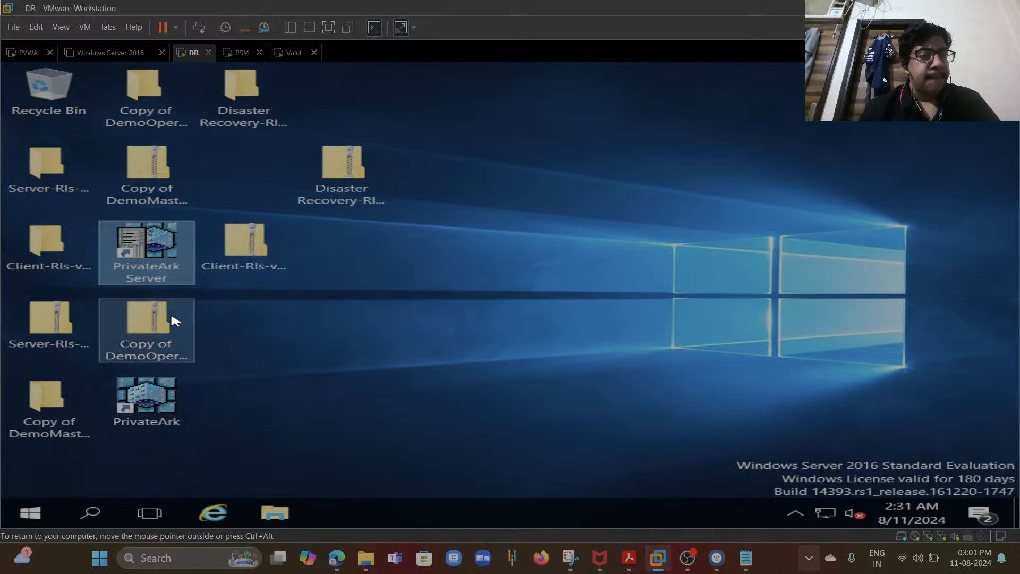
- Restore the PVWA browser and browse the shared folder D to the CyberArk Softwares folder in File Explorer
{"action": "left_click", "coordinate": [33, 53]}
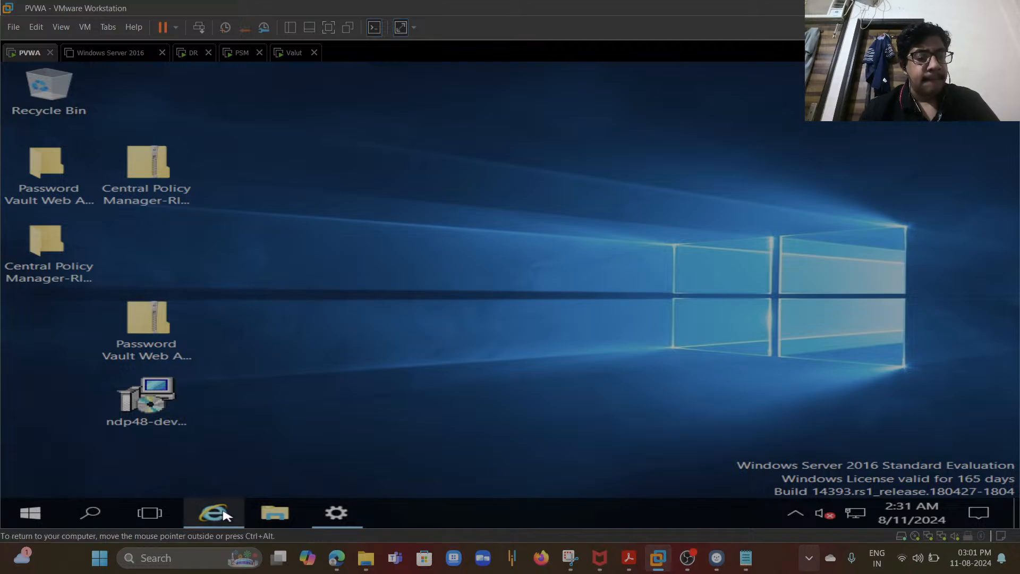
{"action": "mouse_move", "coordinate": [223, 514]}
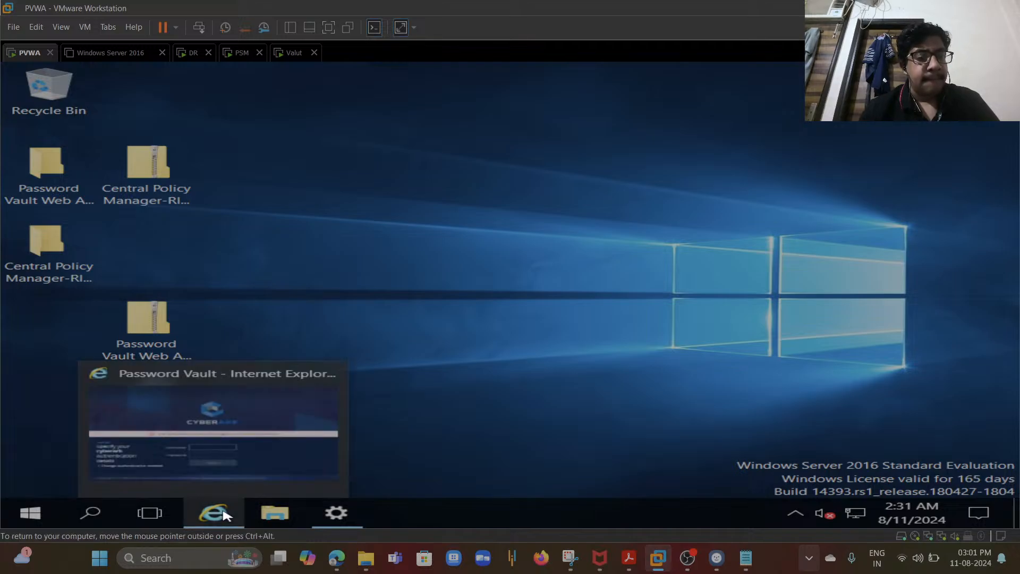
{"action": "left_click", "coordinate": [255, 473]}
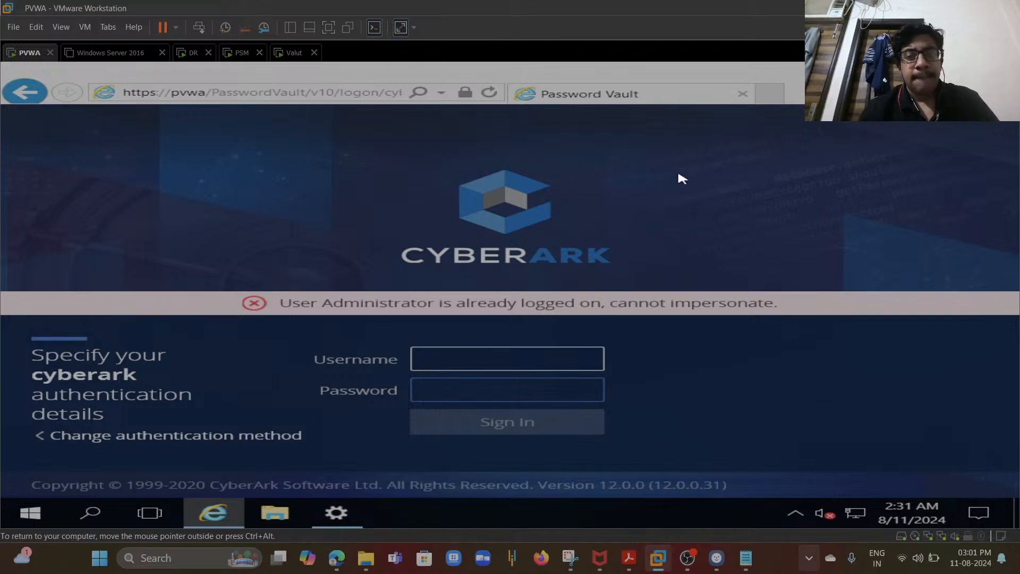
{"action": "left_click", "coordinate": [274, 512]}
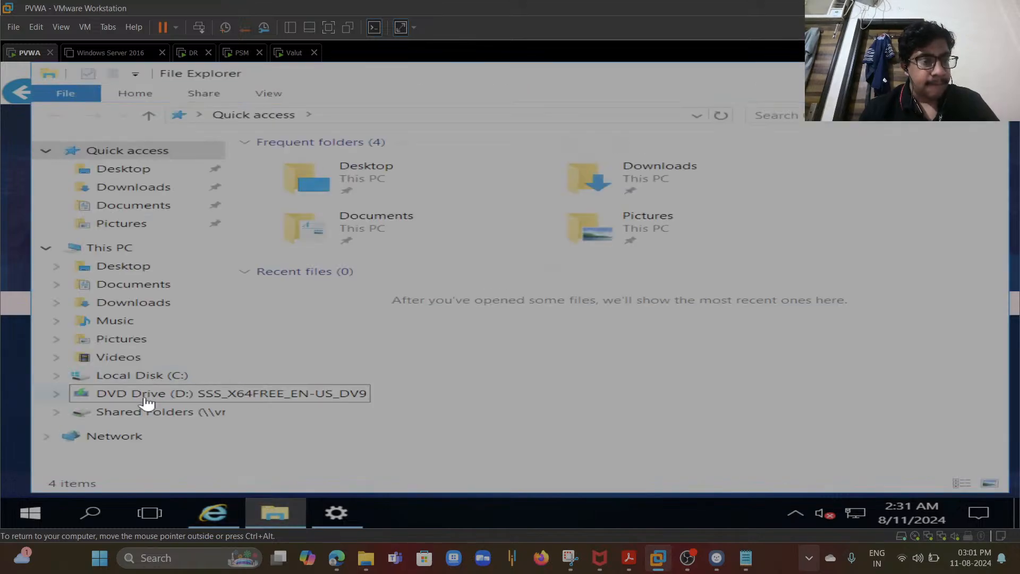
{"action": "left_click", "coordinate": [147, 403]}
{"action": "left_click", "coordinate": [169, 413]}
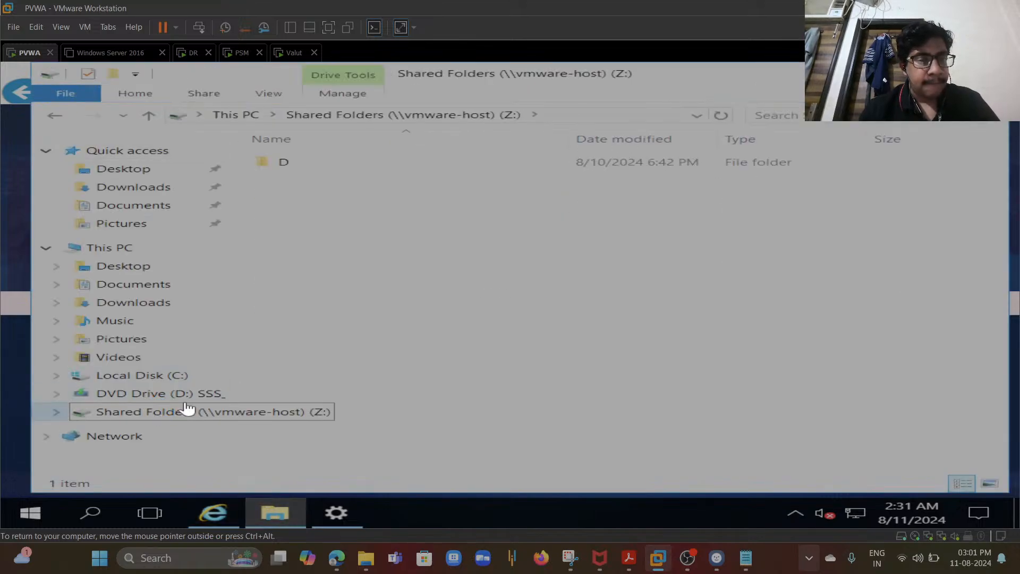
{"action": "double_click", "coordinate": [292, 161]}
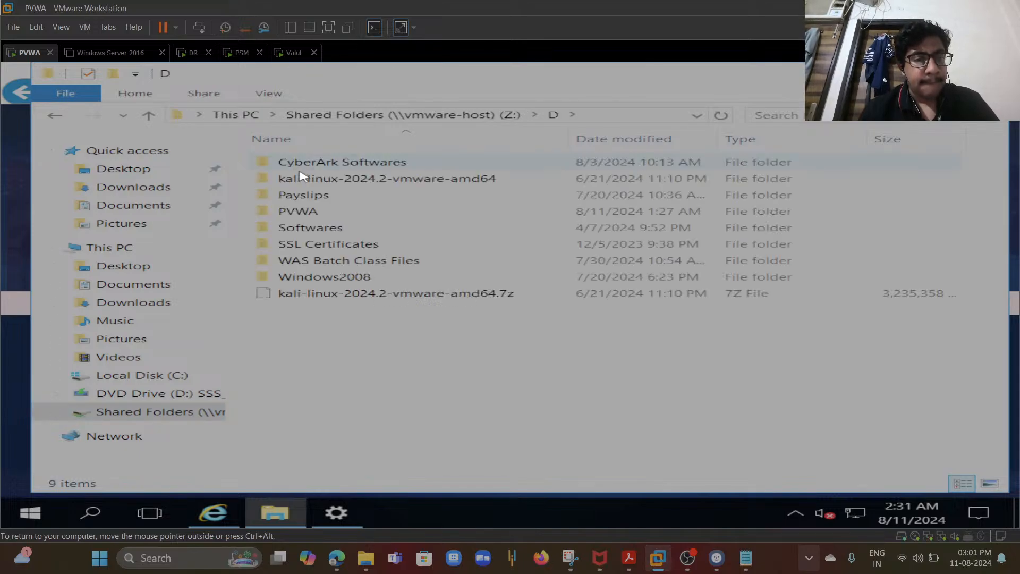
{"action": "double_click", "coordinate": [340, 163]}
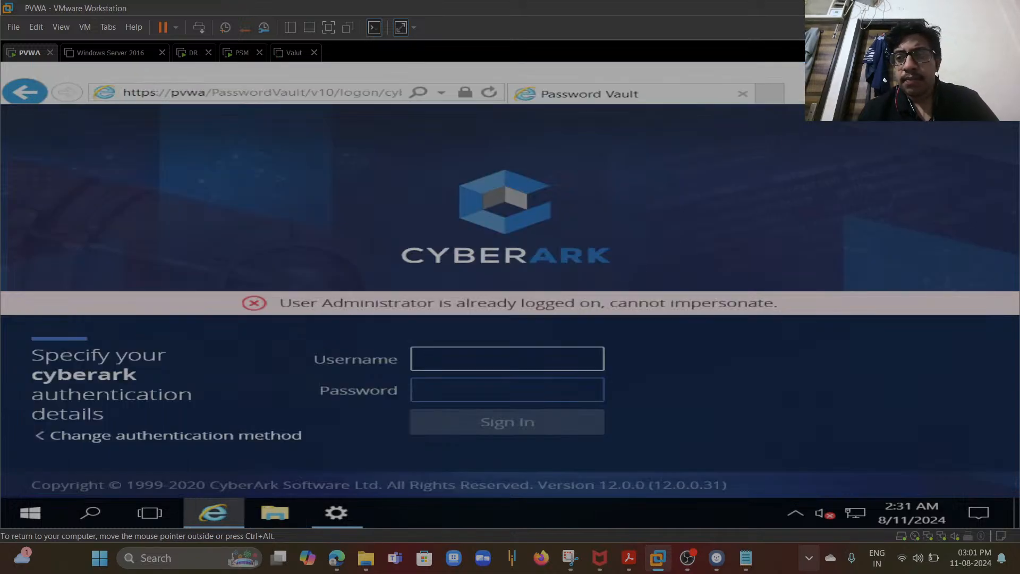
{"action": "left_click", "coordinate": [970, 92]}
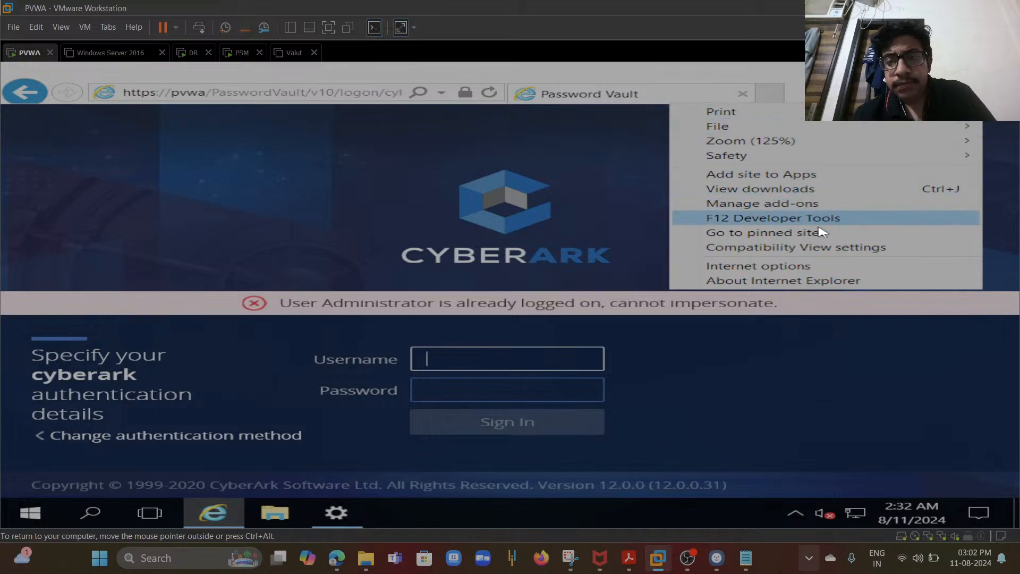
{"action": "left_click", "coordinate": [640, 208]}
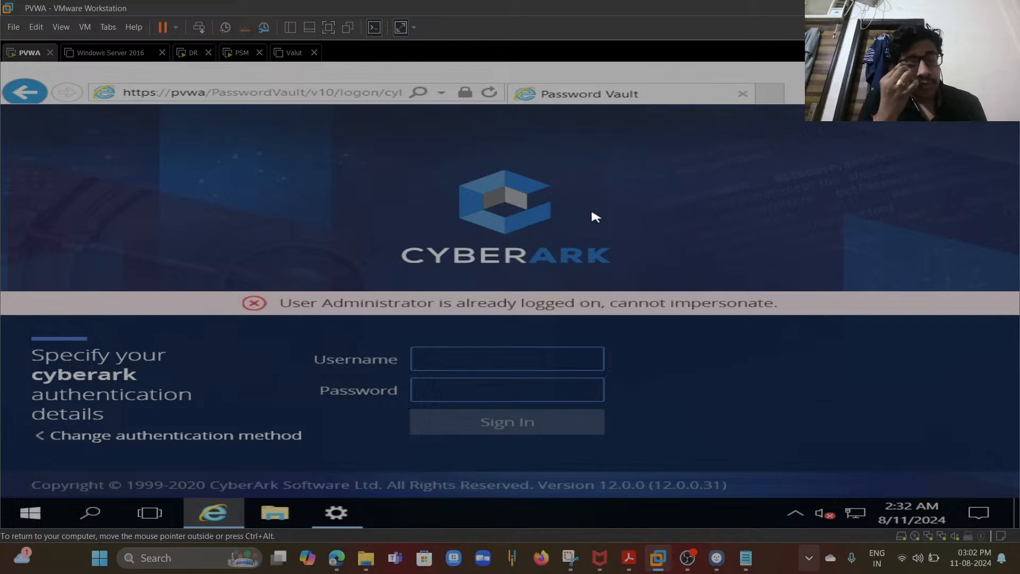
- Power on the Valut virtual machine
{"action": "left_click", "coordinate": [243, 53]}
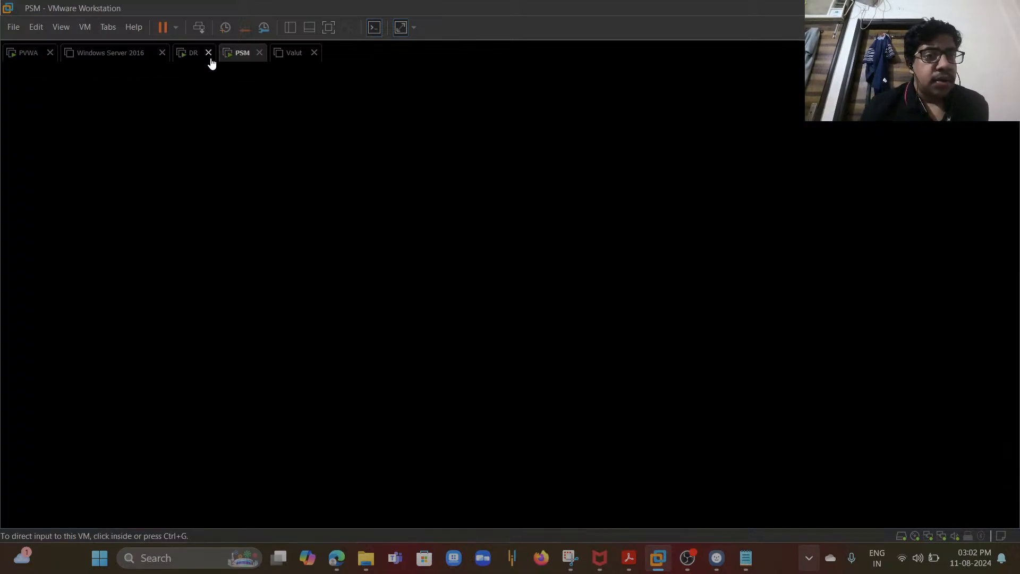
{"action": "left_click", "coordinate": [295, 57]}
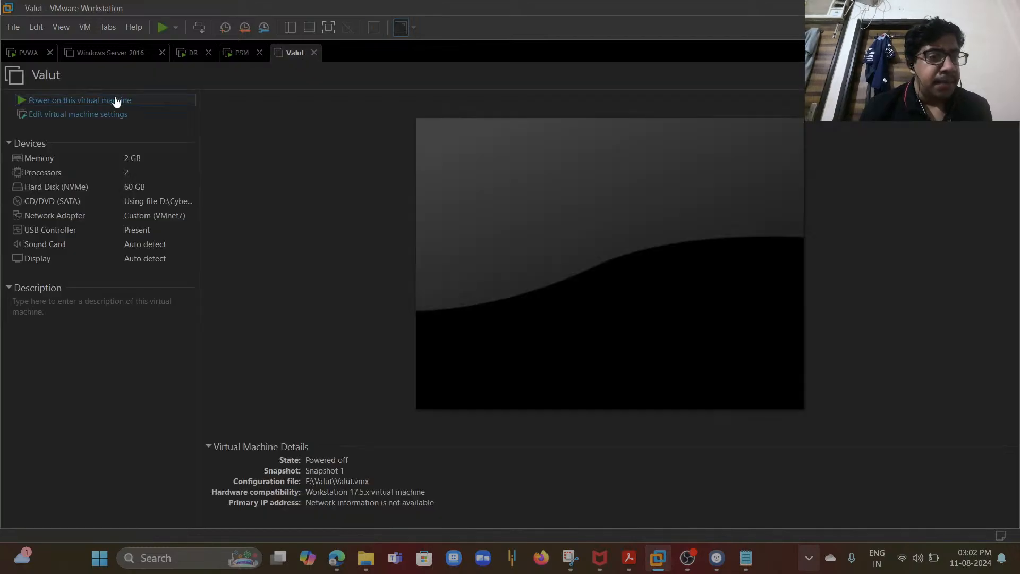
{"action": "left_click", "coordinate": [109, 102]}
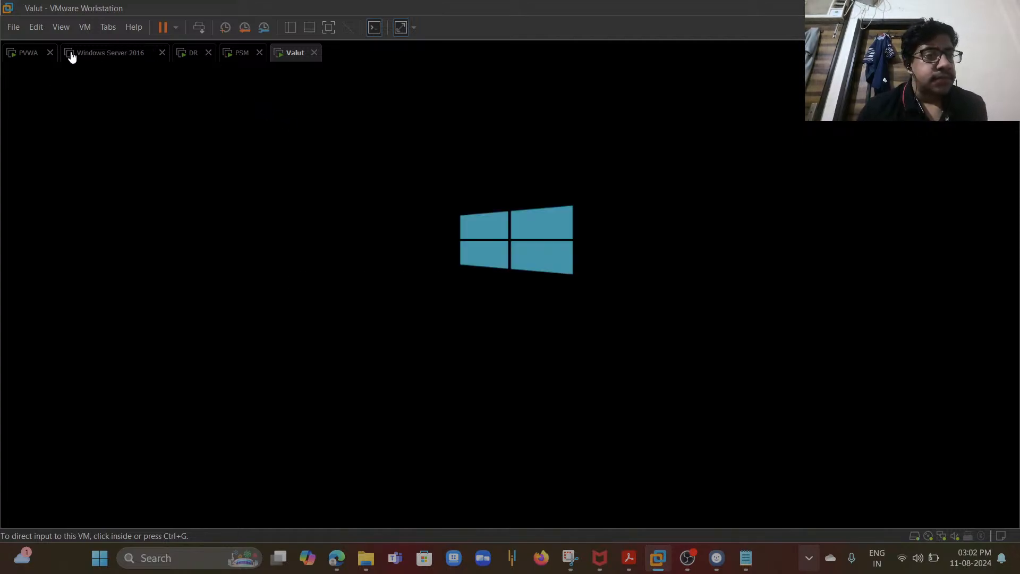
- Sign in to PVWA as Administrator with the account password, checking the Valut machine while it loads
{"action": "left_click", "coordinate": [30, 53]}
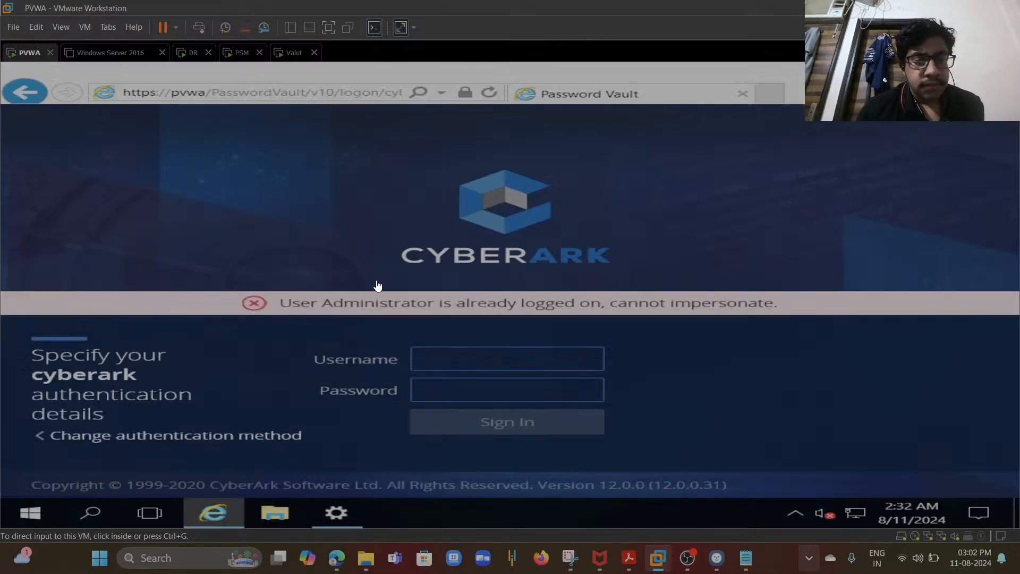
{"action": "left_click", "coordinate": [465, 366]}
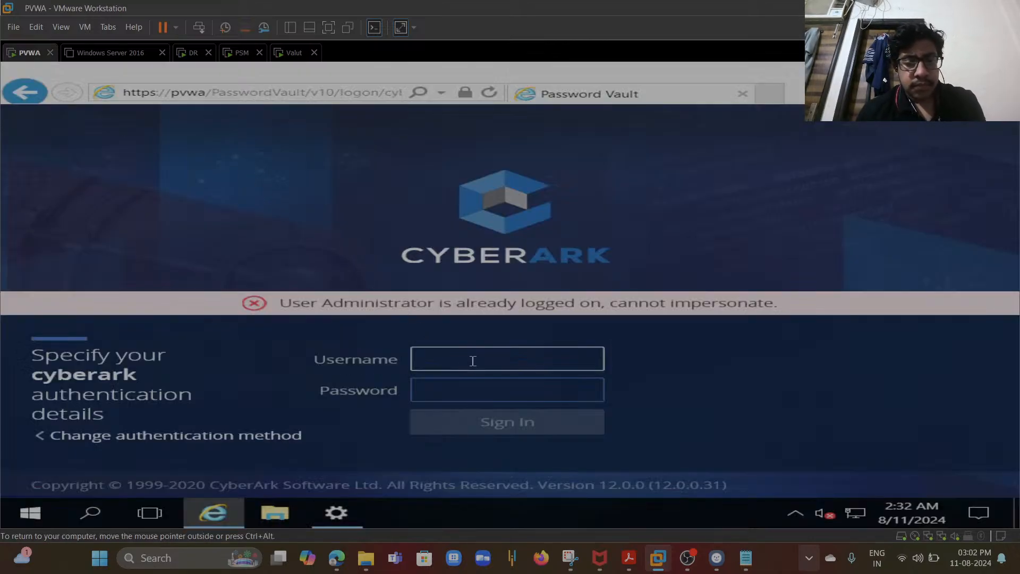
{"action": "type", "text": "A"}
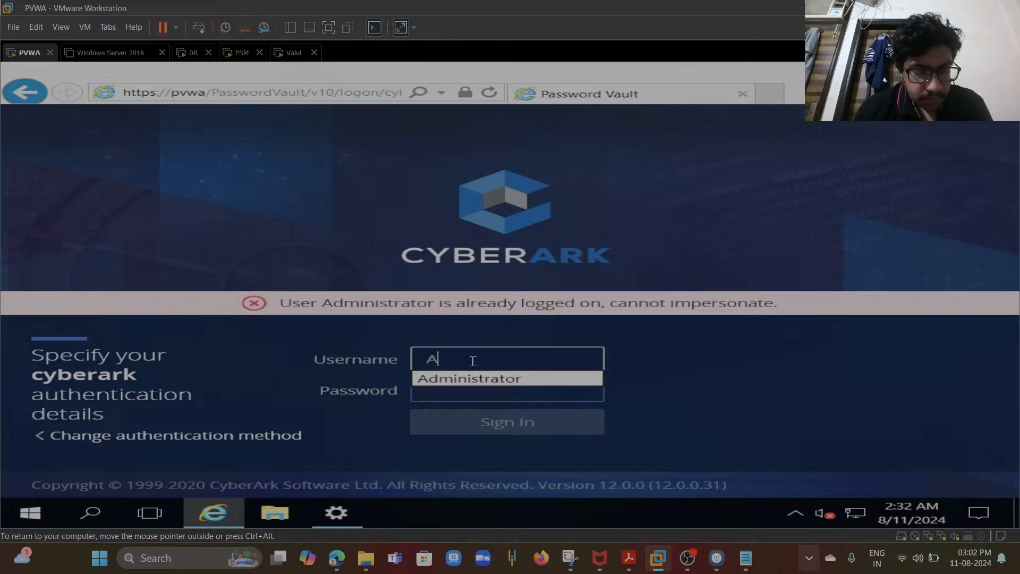
{"action": "type", "text": "dministrator"}
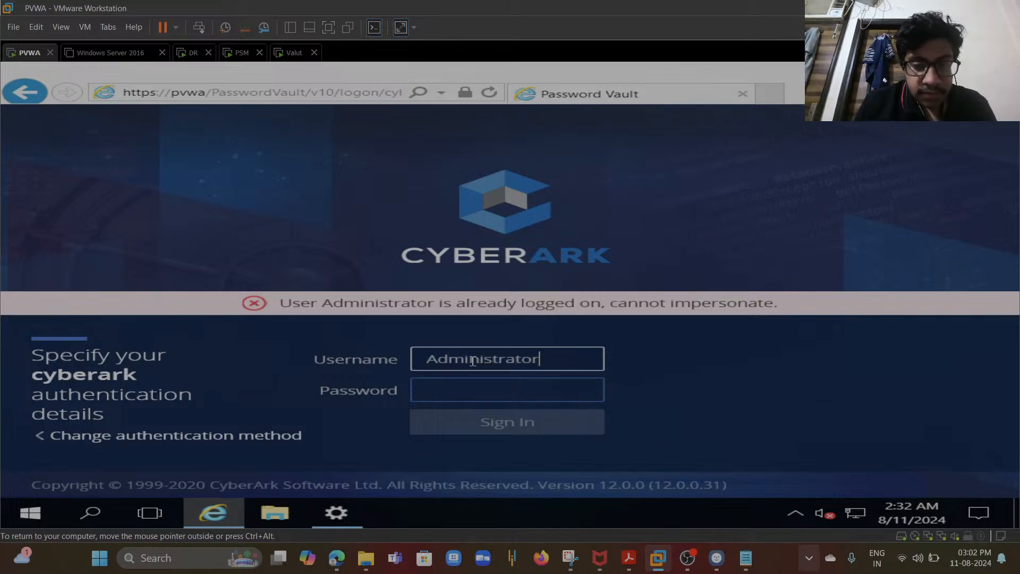
{"action": "key", "text": "Tab"}
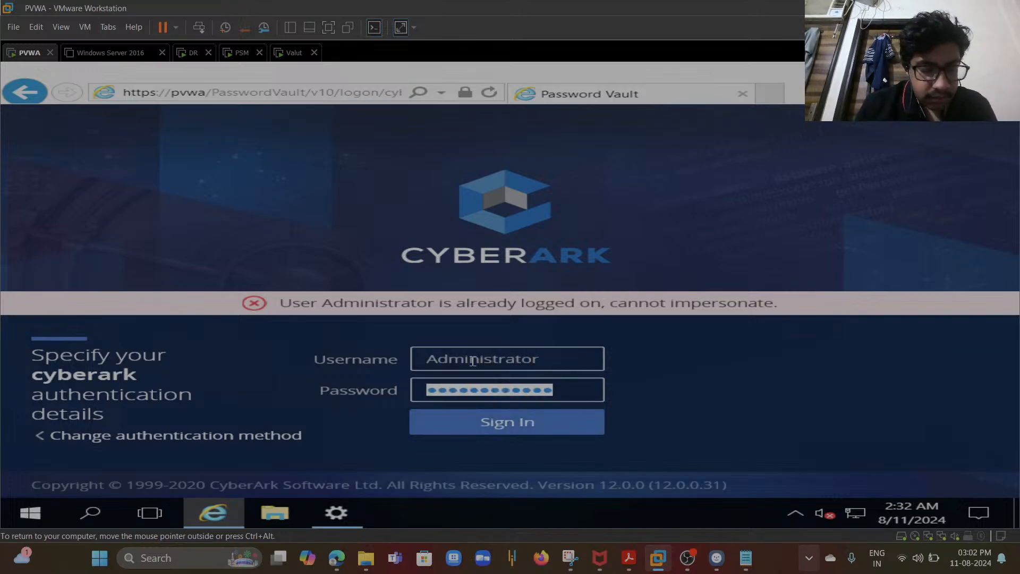
{"action": "type", "text": "••••••"}
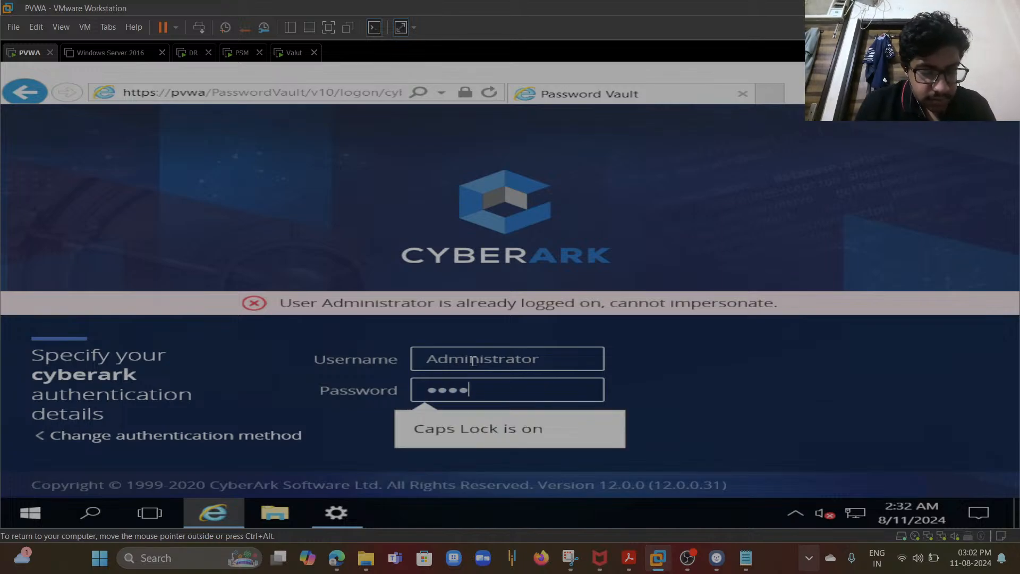
{"action": "type", "text": "••••••"}
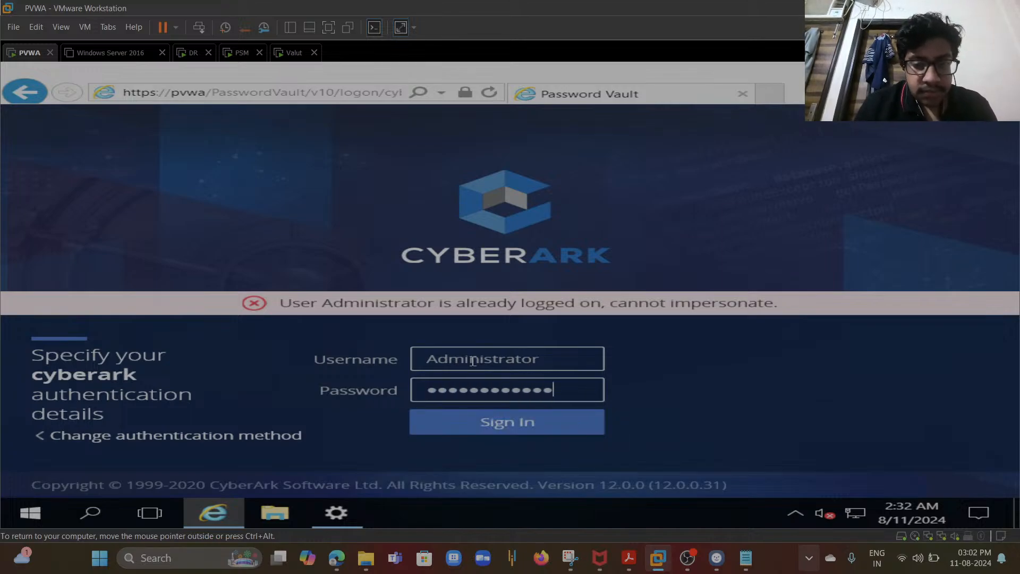
{"action": "left_click", "coordinate": [492, 425]}
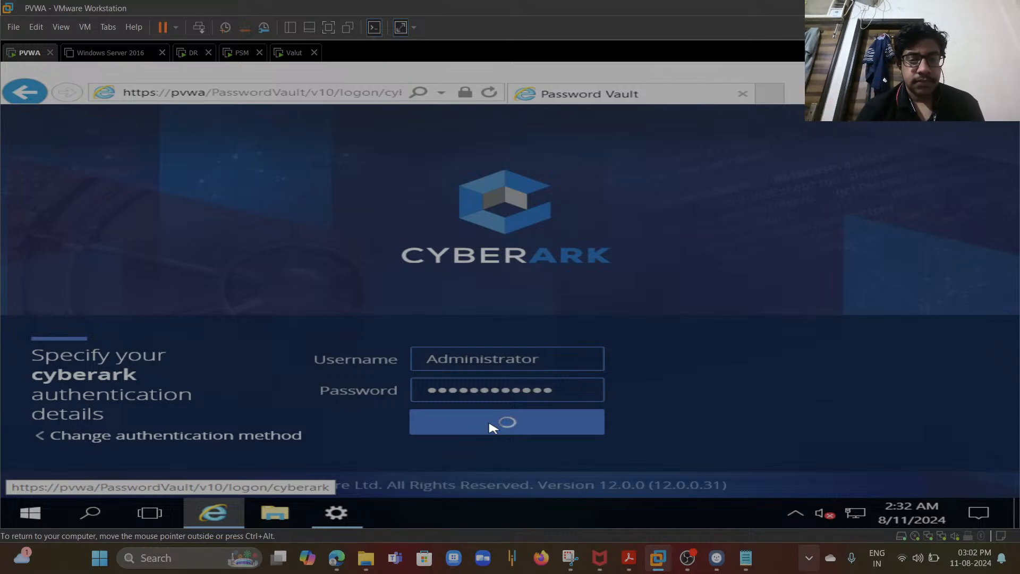
{"action": "left_click", "coordinate": [292, 60]}
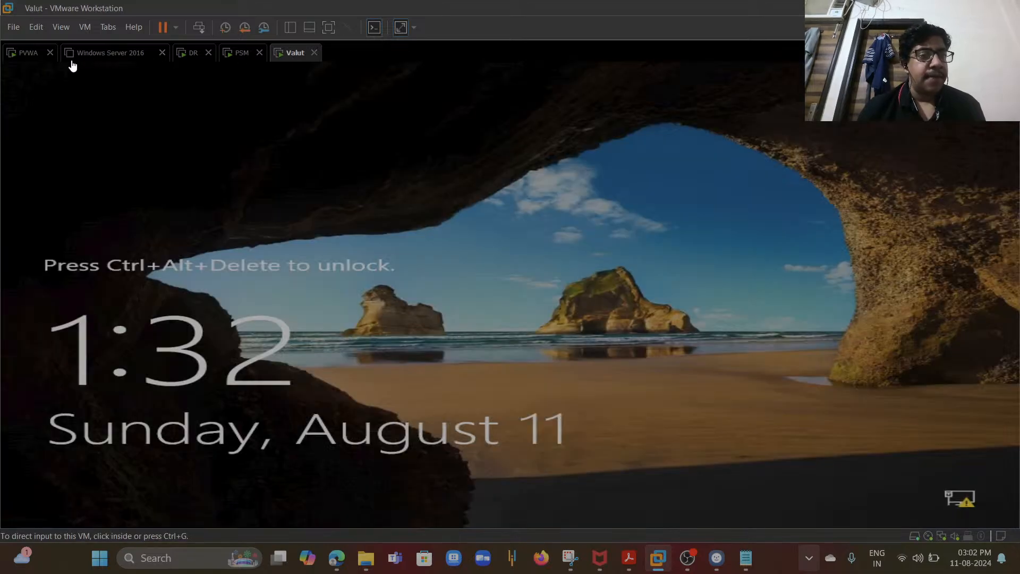
{"action": "left_click", "coordinate": [27, 55]}
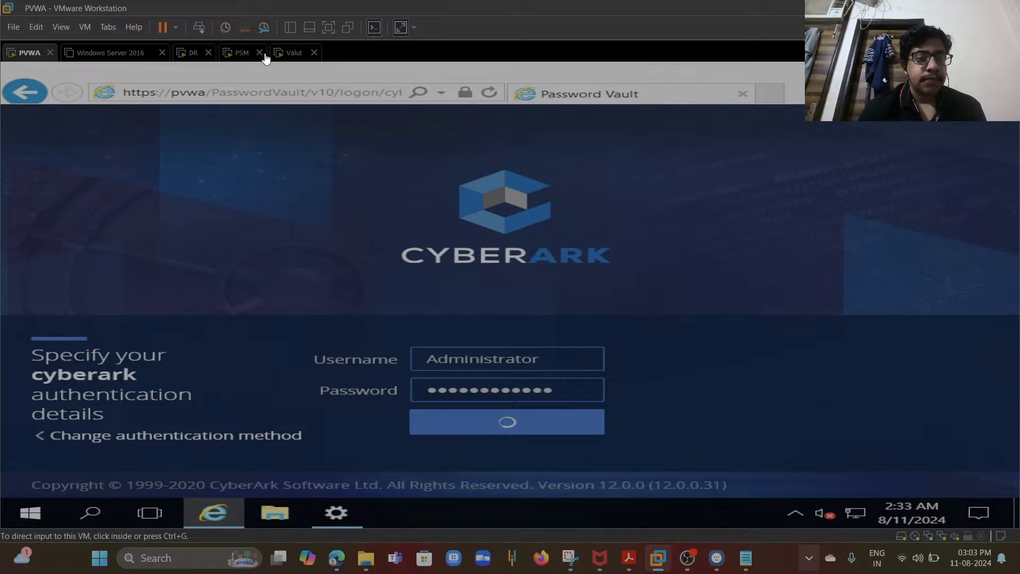
{"action": "left_click", "coordinate": [281, 94]}
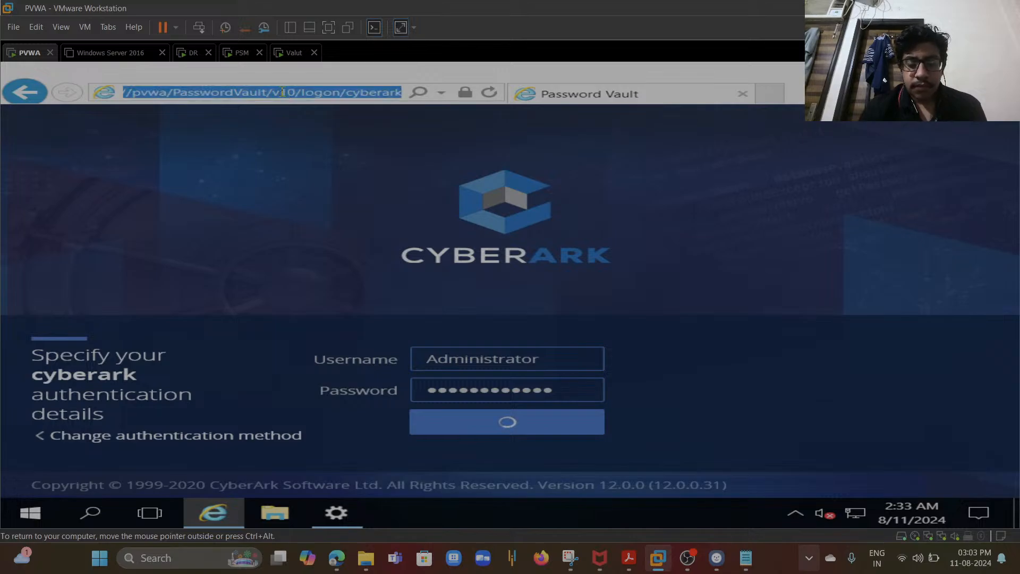
{"action": "key", "text": "Right"}
{"action": "key", "text": "BackSpace"}
{"action": "key", "text": "BackSpace"}
{"action": "key", "text": "BackSpace"}
{"action": "key", "text": "BackSpace"}
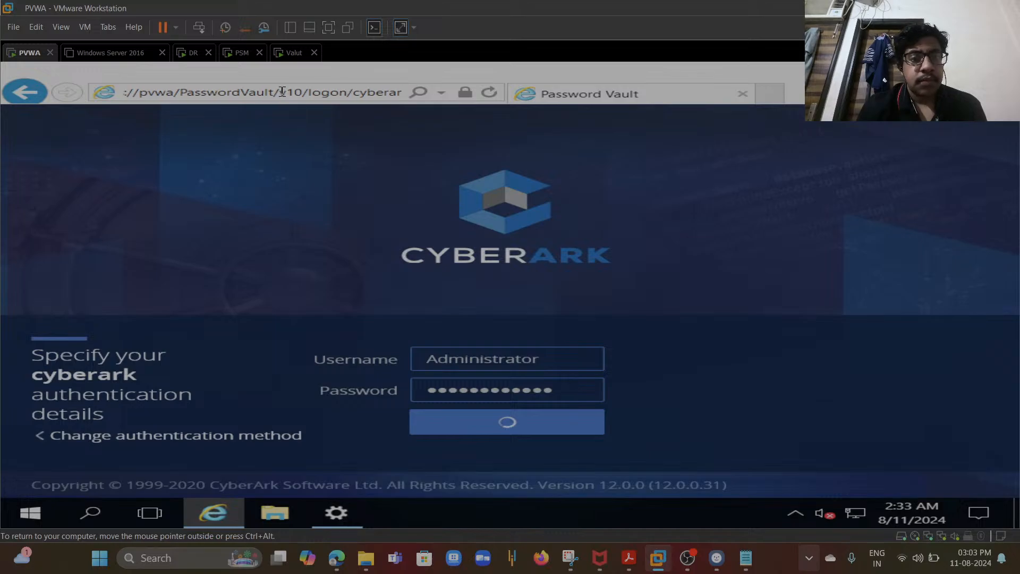
{"action": "key", "text": "BackSpace"}
{"action": "key", "text": "BackSpace"}
{"action": "key", "text": "BackSpace"}
{"action": "key", "text": "BackSpace"}
{"action": "key", "text": "BackSpace"}
{"action": "key", "text": "BackSpace"}
{"action": "key", "text": "BackSpace"}
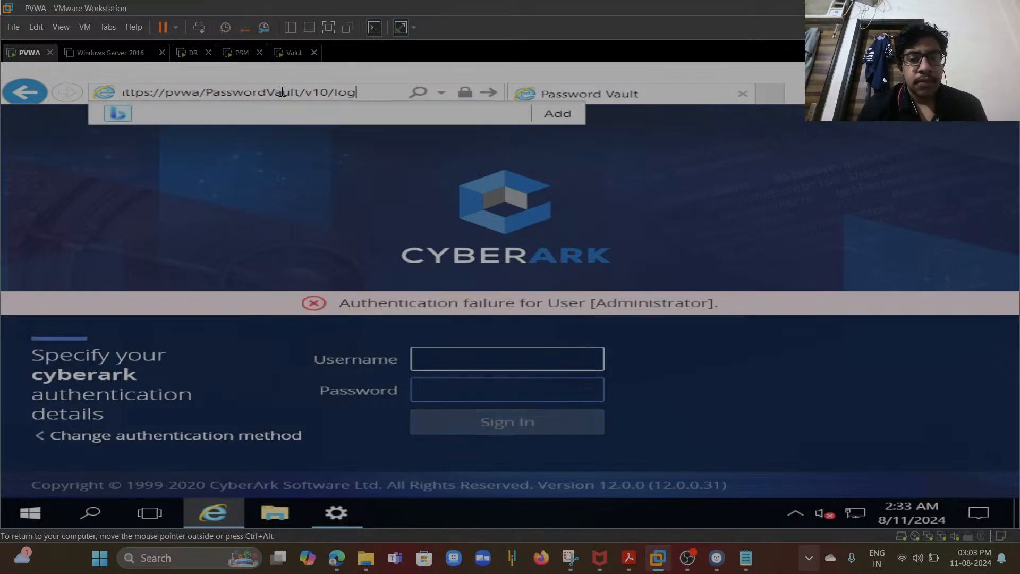
{"action": "key", "text": "BackSpace"}
{"action": "key", "text": "BackSpace"}
{"action": "key", "text": "BackSpace"}
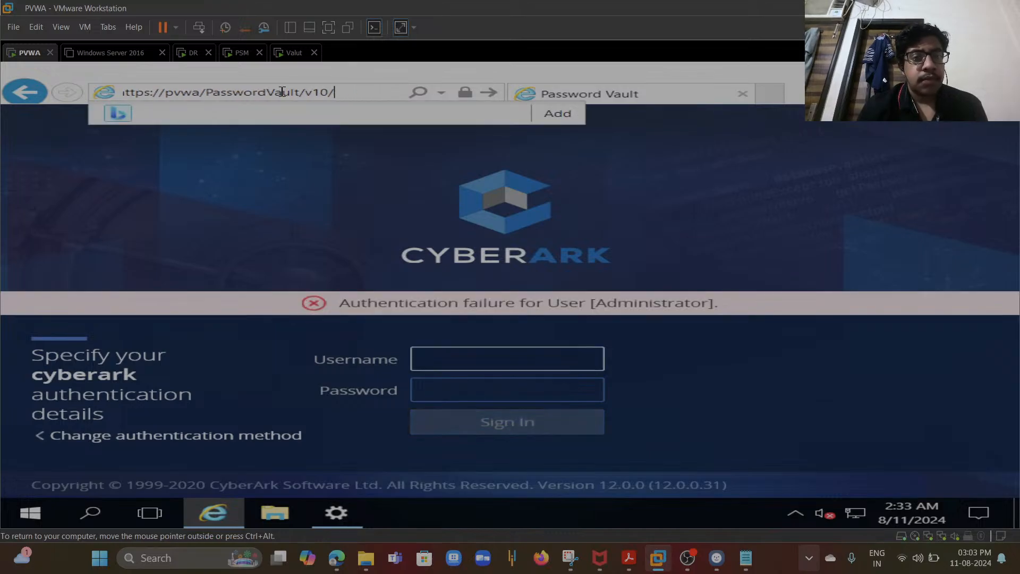
{"action": "key", "text": "BackSpace"}
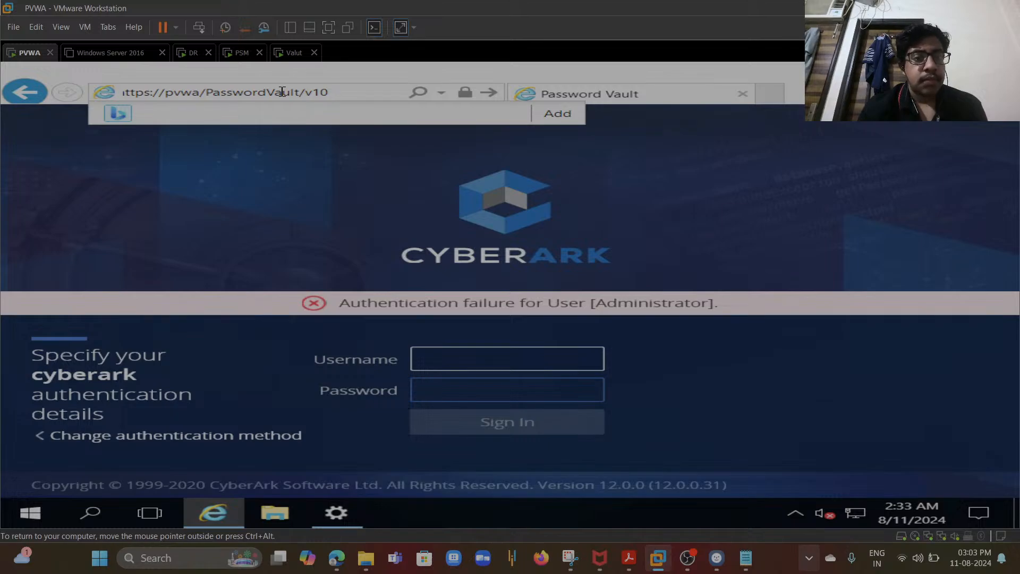
{"action": "key", "text": "Return"}
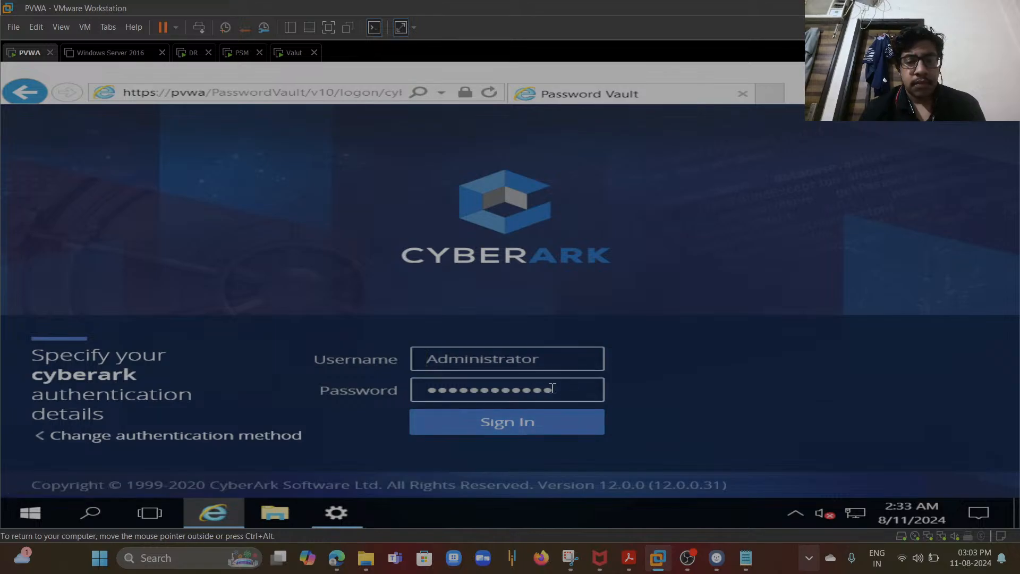
- Try to sign in to PVWA again as Administrator by re-entering the account password
{"action": "left_click_drag", "start_coordinate": [560, 388], "coordinate": [418, 373]}
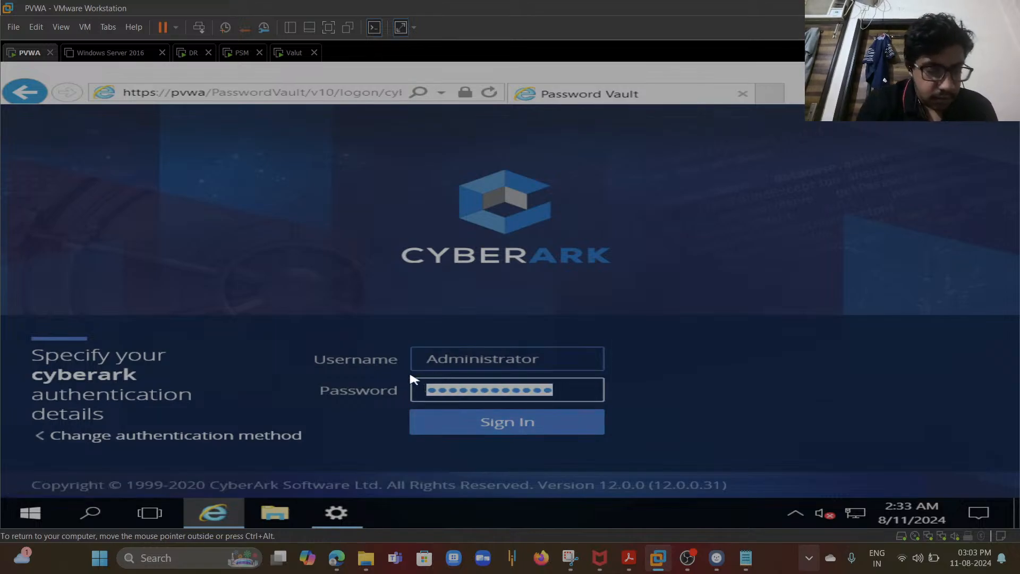
{"action": "type", "text": "***"}
{"action": "type", "text": "*********"}
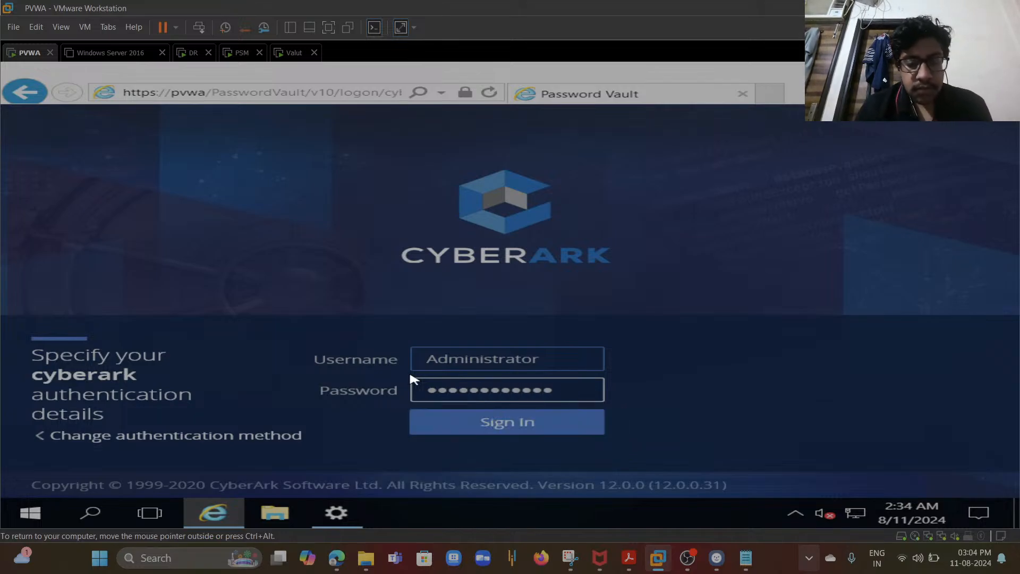
{"action": "left_click", "coordinate": [461, 429]}
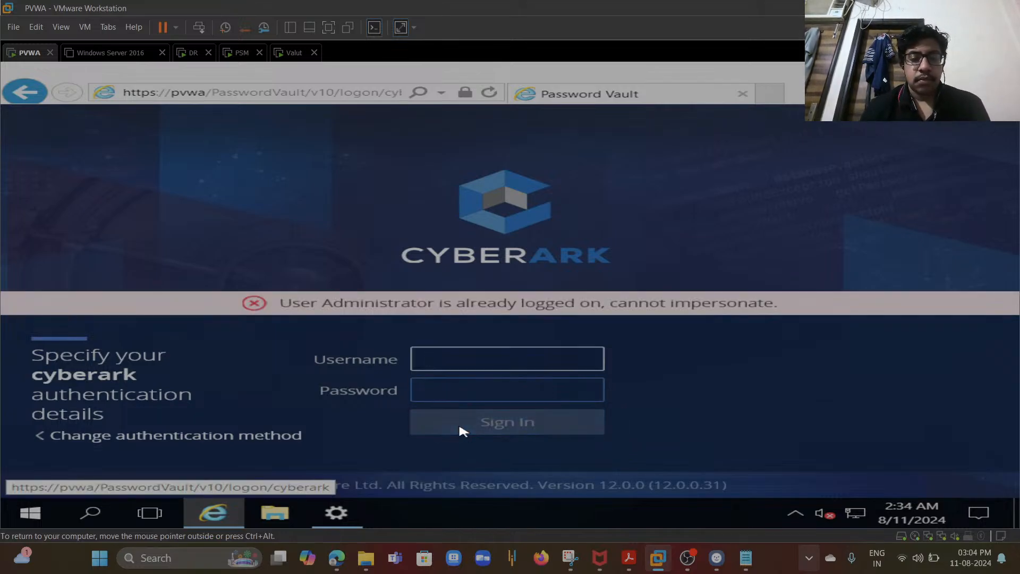
- Minimize the browser and restart the PVWA virtual machine's guest operating system
{"action": "left_click", "coordinate": [243, 59]}
{"action": "left_click", "coordinate": [182, 52]}
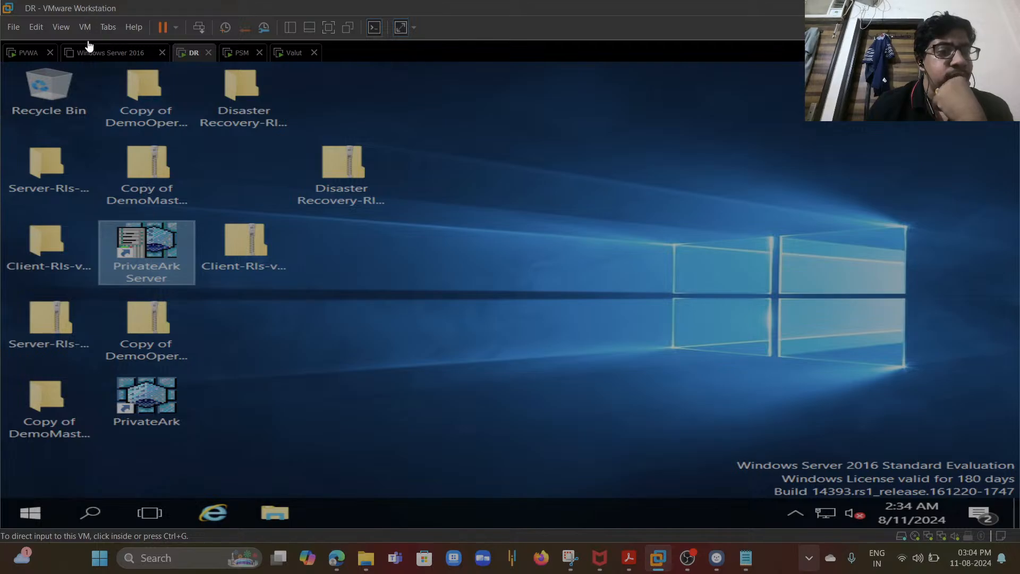
{"action": "left_click", "coordinate": [22, 50]}
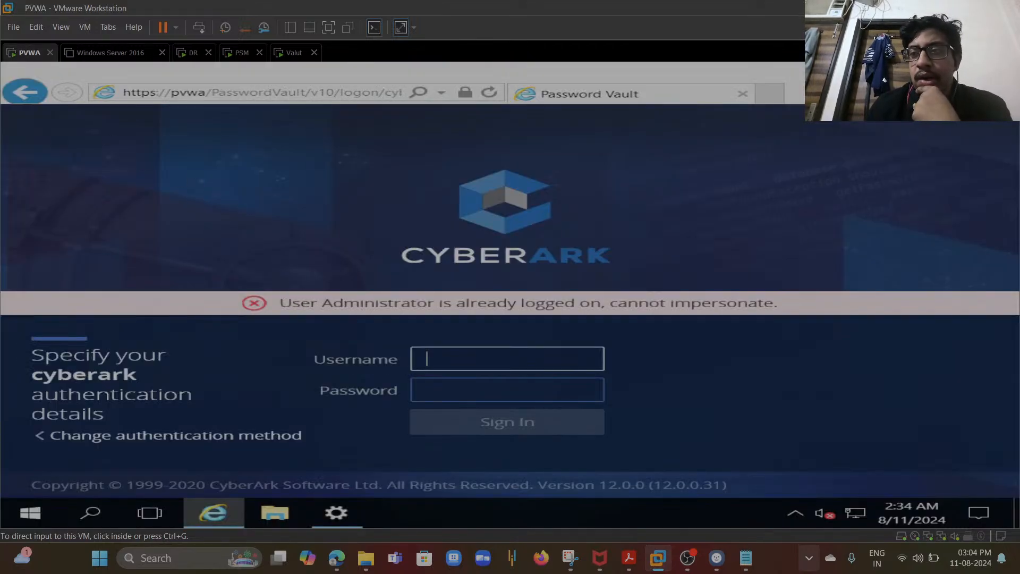
{"action": "left_click", "coordinate": [994, 69]}
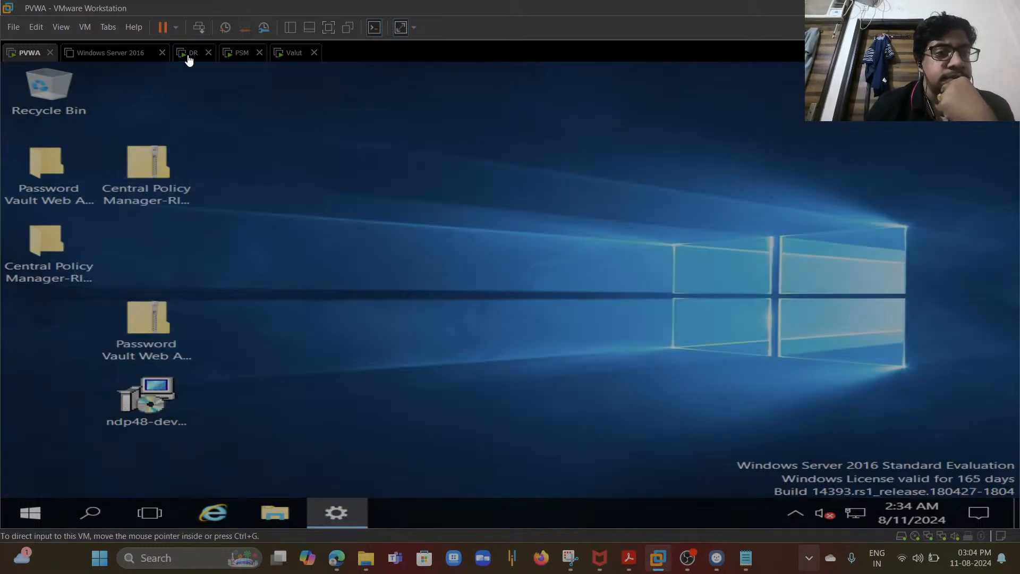
{"action": "left_click", "coordinate": [175, 29]}
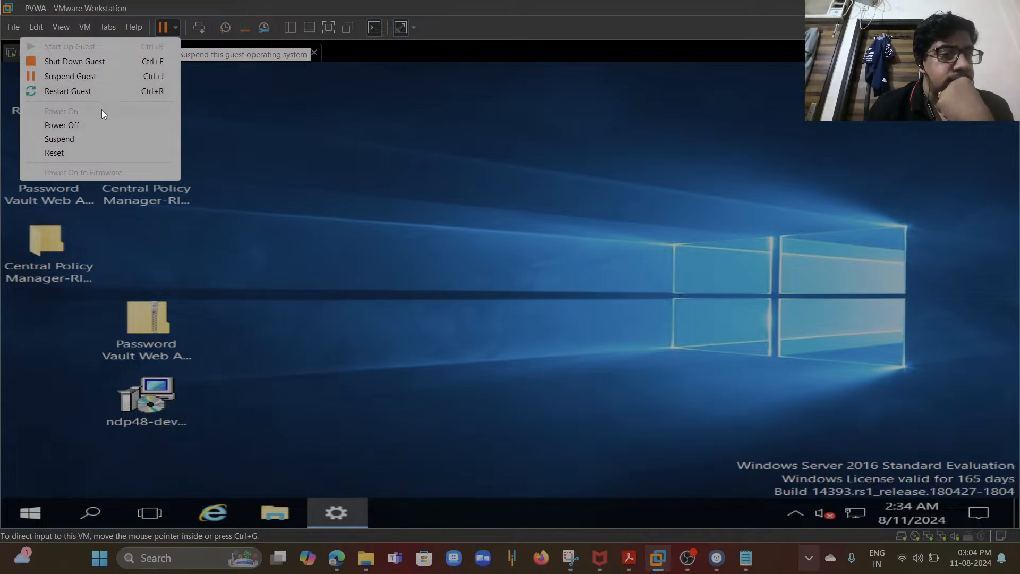
{"action": "left_click", "coordinate": [117, 93]}
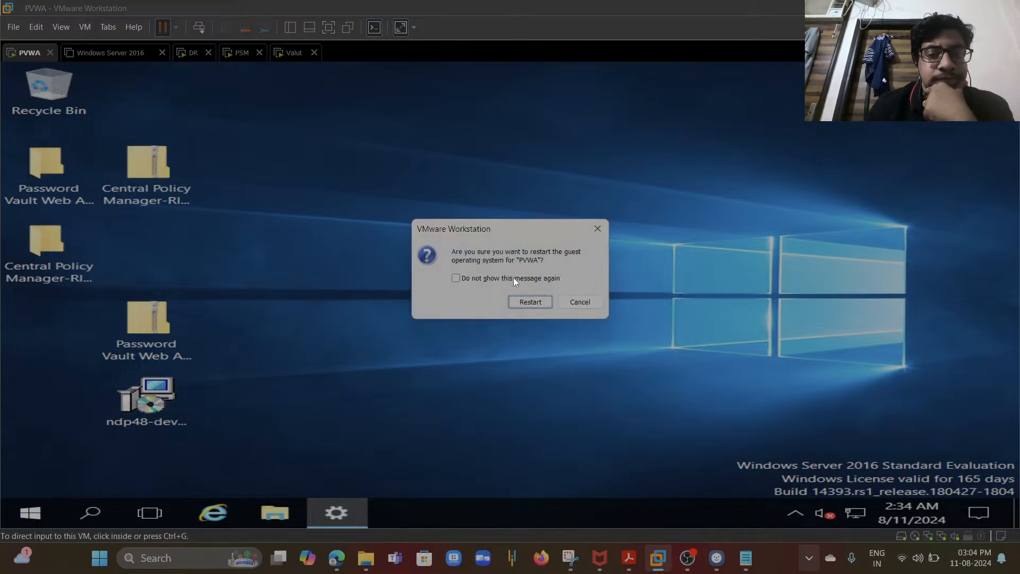
{"action": "left_click", "coordinate": [526, 302]}
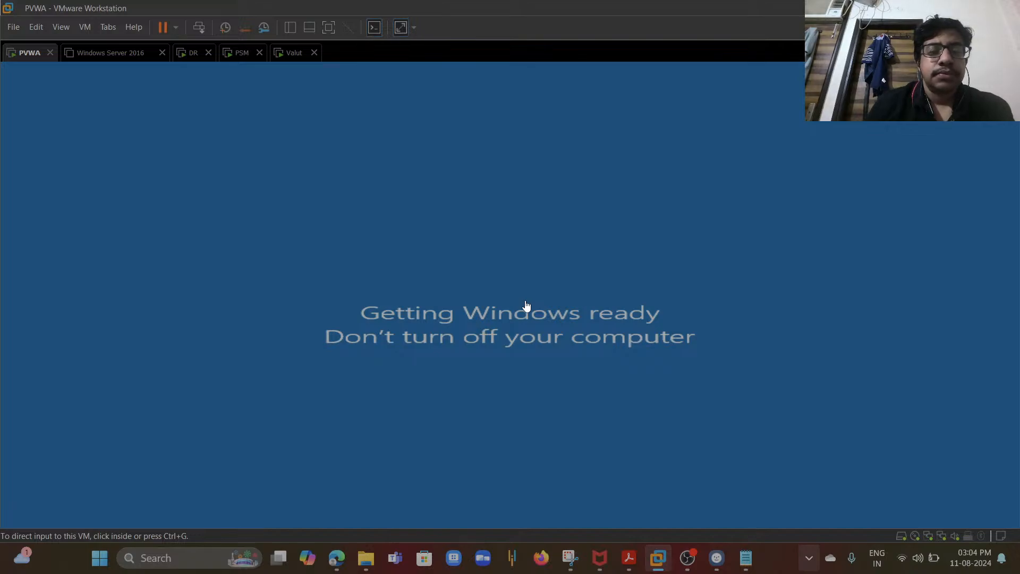
- Power on the Windows Server 2016 virtual machine
{"action": "left_click", "coordinate": [526, 307]}
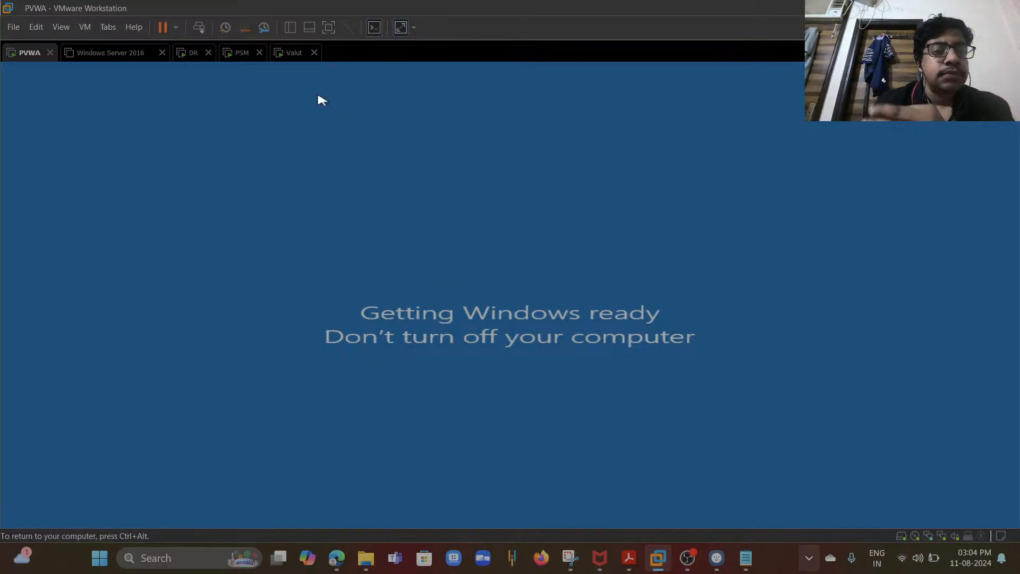
{"action": "key", "text": "ctrl+alt"}
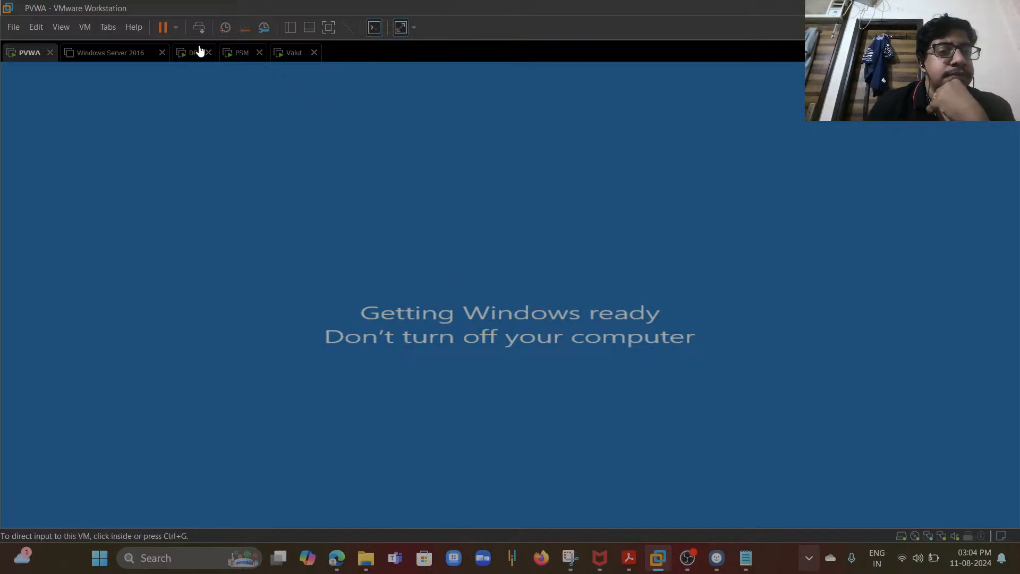
{"action": "left_click", "coordinate": [116, 56]}
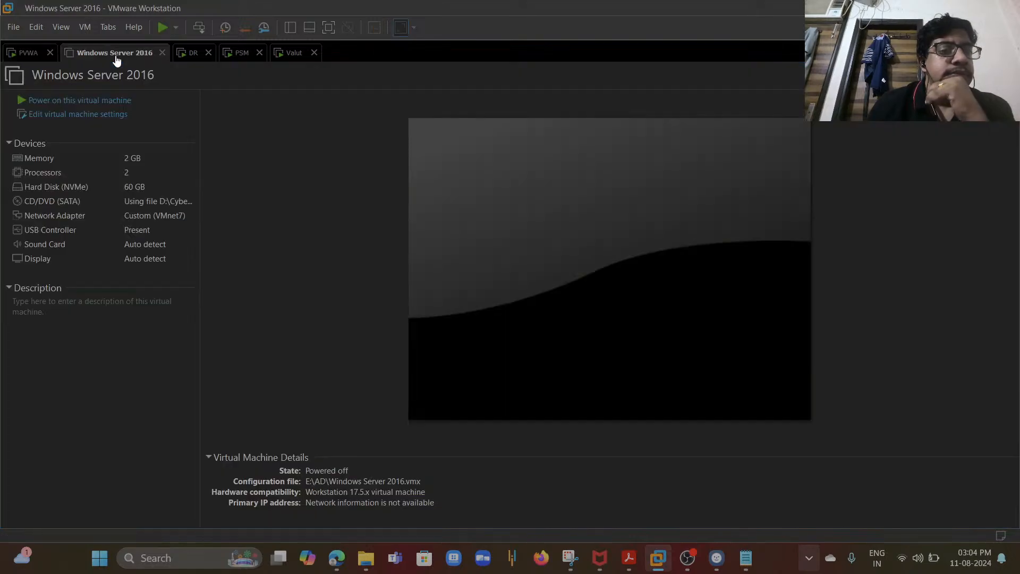
{"action": "left_click", "coordinate": [109, 104]}
- Unlock the Valut virtual machine with Ctrl+Alt+Delete and sign in as Administrator with the account password
{"action": "left_click", "coordinate": [187, 55]}
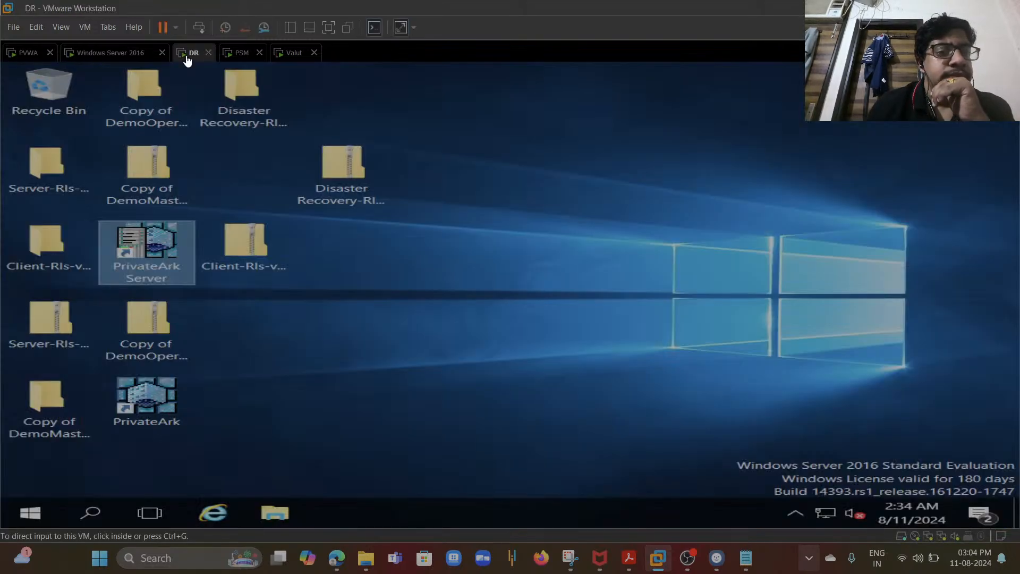
{"action": "left_click", "coordinate": [239, 56]}
{"action": "left_click", "coordinate": [295, 58]}
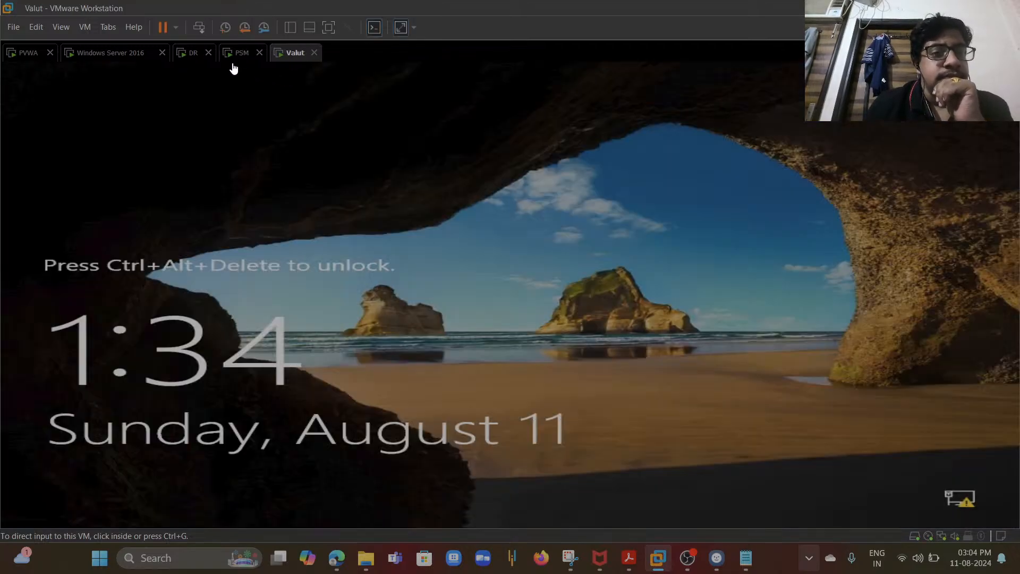
{"action": "left_click", "coordinate": [87, 27]}
{"action": "left_click", "coordinate": [130, 94]}
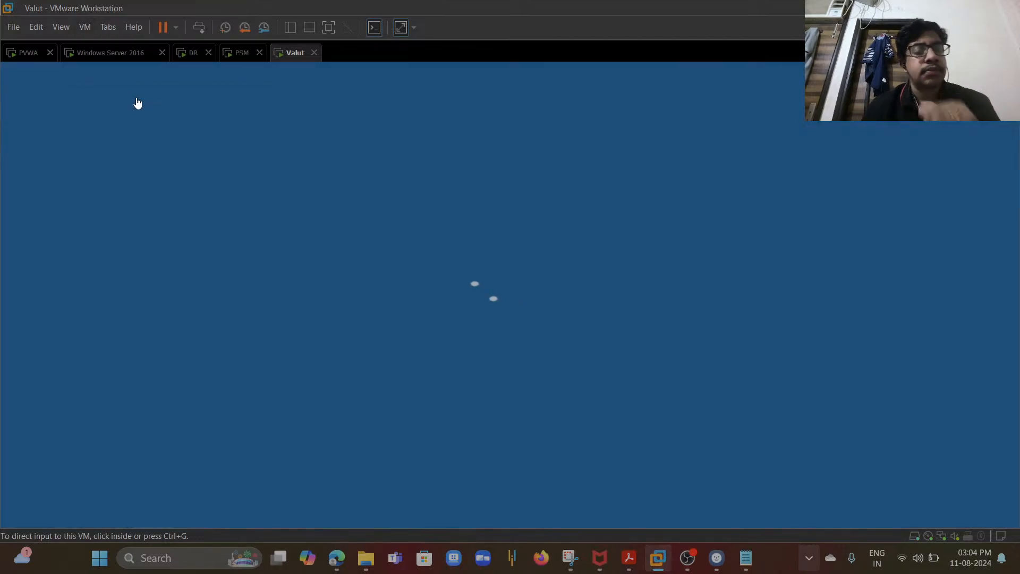
{"action": "left_click", "coordinate": [404, 356]}
{"action": "type", "text": "*********"}
{"action": "key", "text": "Return"}
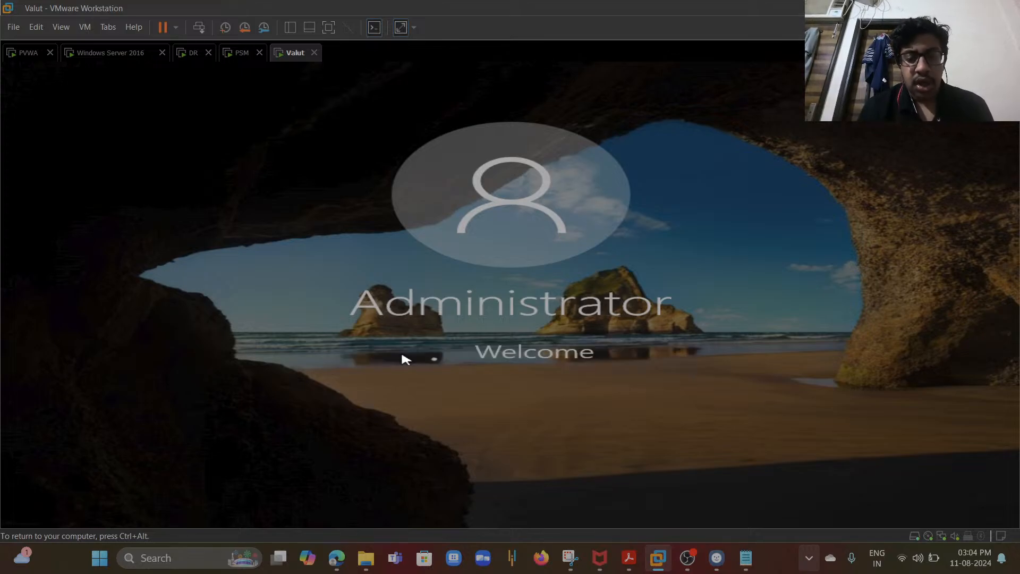
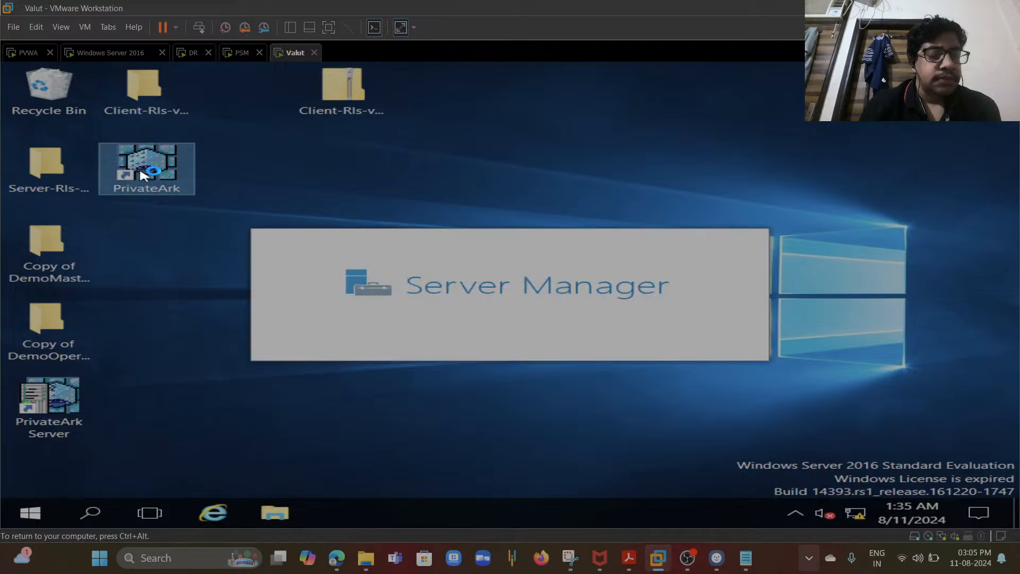
- Open the PrivateArk client and try to log on to the Valut server as Administrator with the account password
{"action": "double_click", "coordinate": [142, 175]}
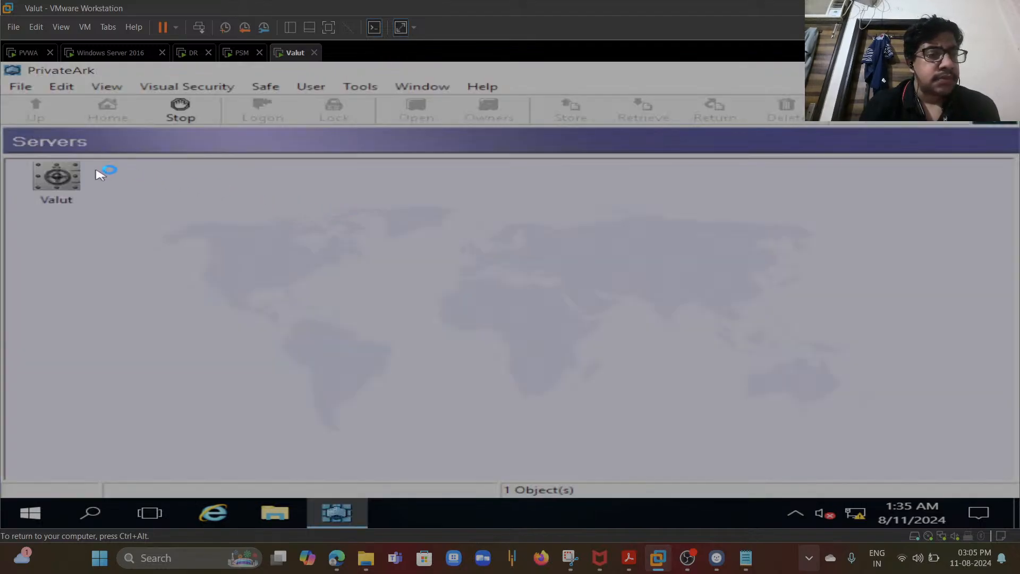
{"action": "left_click", "coordinate": [66, 176]}
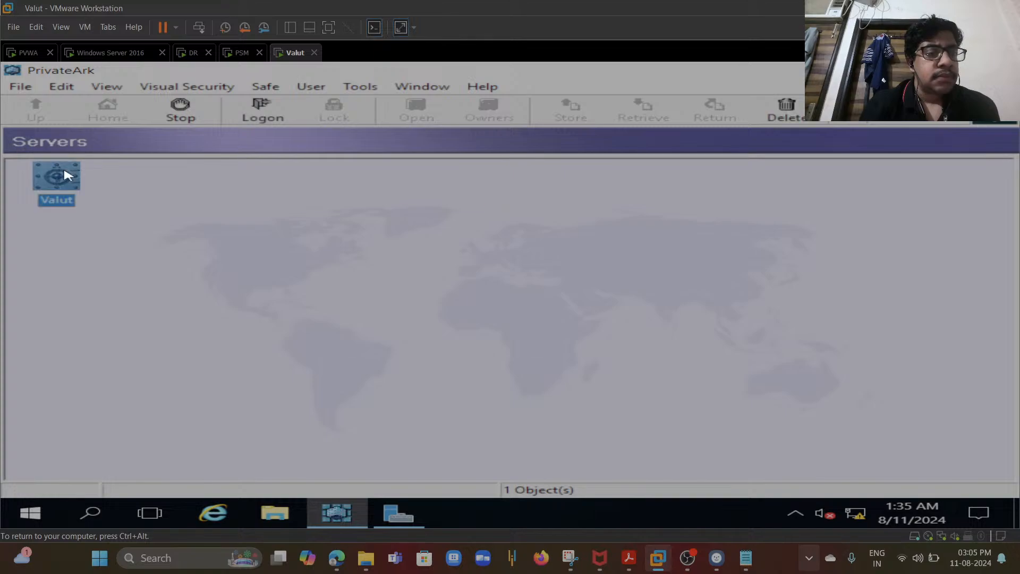
{"action": "double_click", "coordinate": [66, 175]}
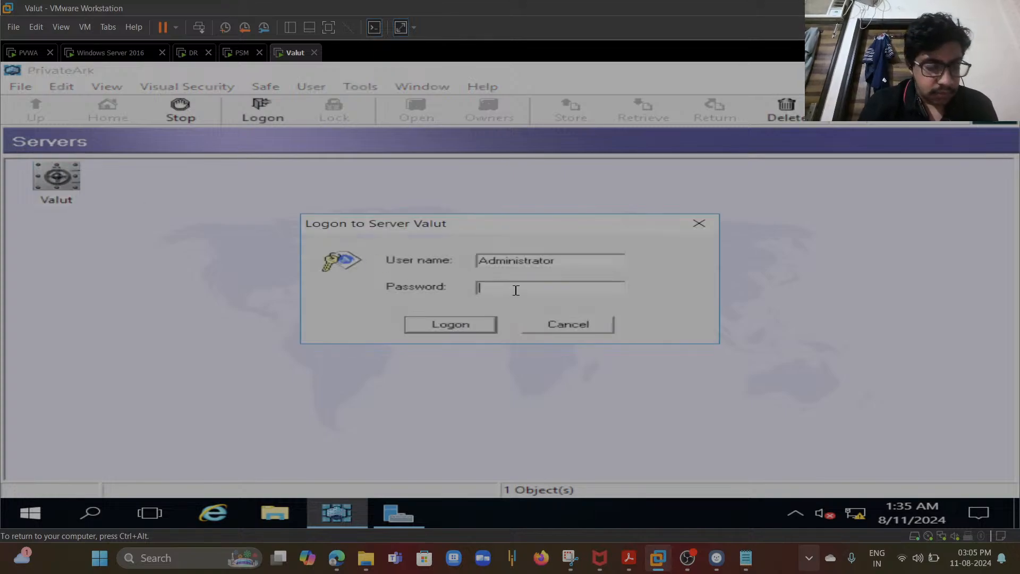
{"action": "type", "text": "***"}
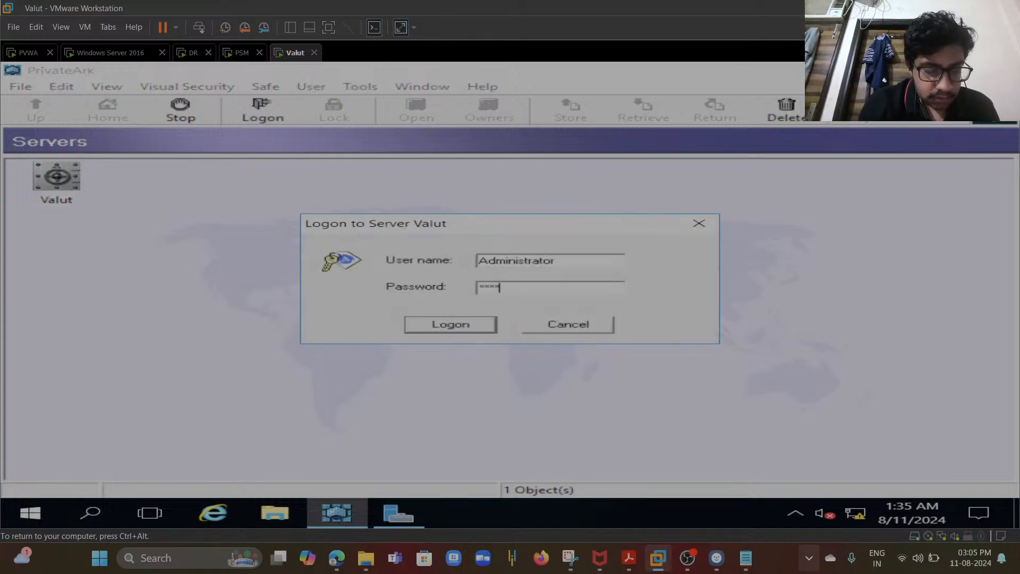
{"action": "type", "text": "**"}
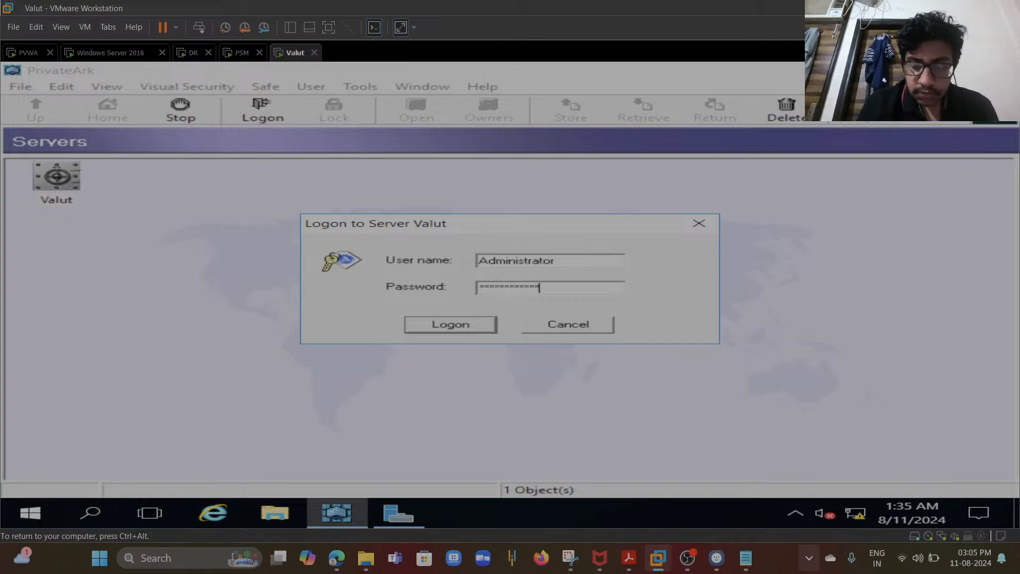
{"action": "key", "text": "Return"}
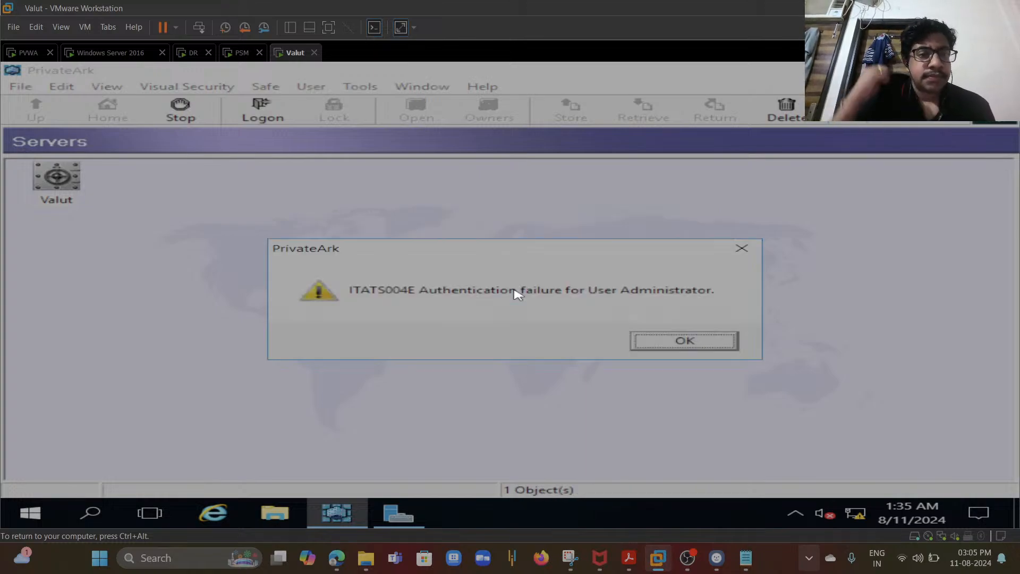
{"action": "left_click", "coordinate": [649, 342]}
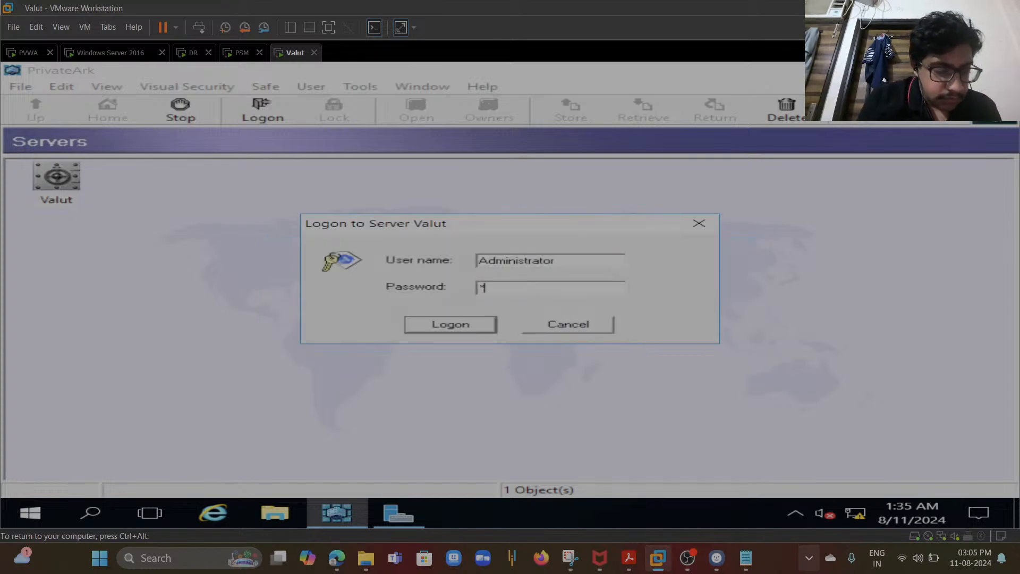
- Retry the Valut server logon by clearing and re-entering the Administrator password
{"action": "type", "text": "****"}
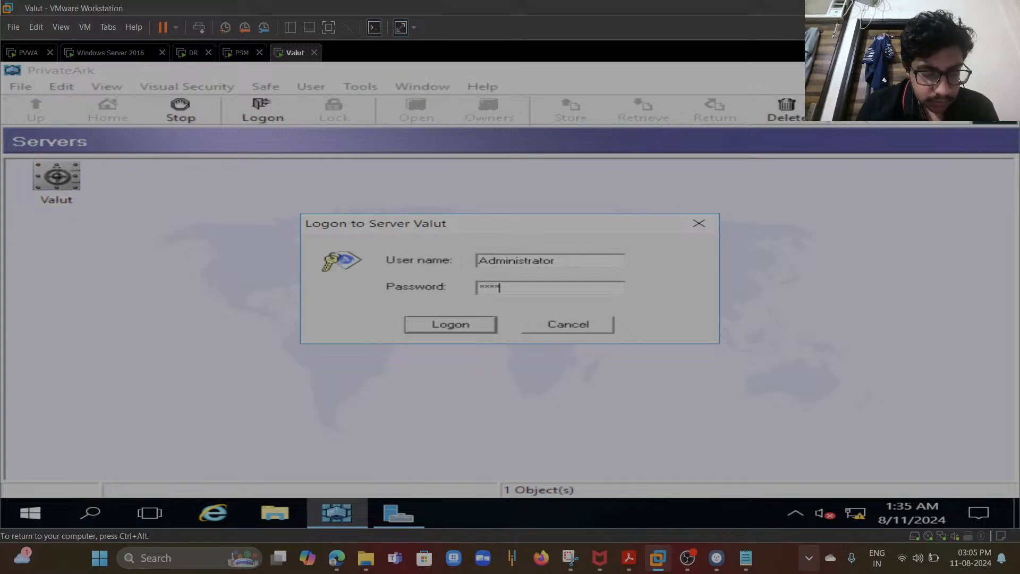
{"action": "type", "text": "***"}
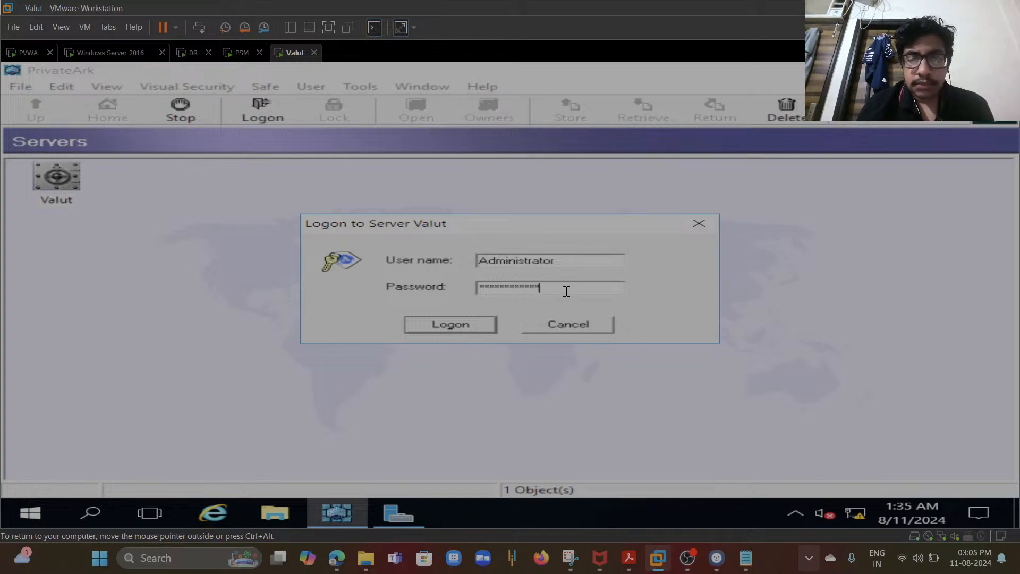
{"action": "key", "text": "BackSpace"}
{"action": "key", "text": "BackSpace"}
{"action": "key", "text": "BackSpace"}
{"action": "key", "text": "BackSpace"}
{"action": "key", "text": "BackSpace"}
{"action": "key", "text": "BackSpace"}
{"action": "key", "text": "BackSpace"}
{"action": "key", "text": "BackSpace"}
{"action": "key", "text": "BackSpace"}
{"action": "key", "text": "BackSpace"}
{"action": "key", "text": "BackSpace"}
{"action": "key", "text": "BackSpace"}
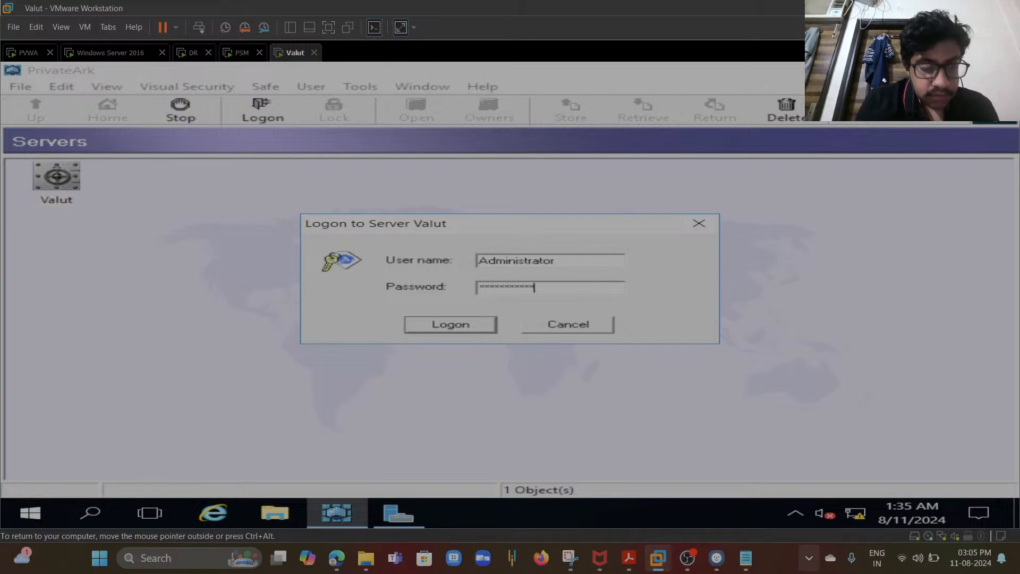
{"action": "key", "text": "BackSpace"}
{"action": "key", "text": "BackSpace"}
{"action": "key", "text": "BackSpace"}
{"action": "key", "text": "BackSpace"}
{"action": "key", "text": "BackSpace"}
{"action": "key", "text": "BackSpace"}
{"action": "key", "text": "BackSpace"}
{"action": "key", "text": "BackSpace"}
{"action": "key", "text": "BackSpace"}
{"action": "key", "text": "BackSpace"}
{"action": "key", "text": "BackSpace"}
{"action": "key", "text": "BackSpace"}
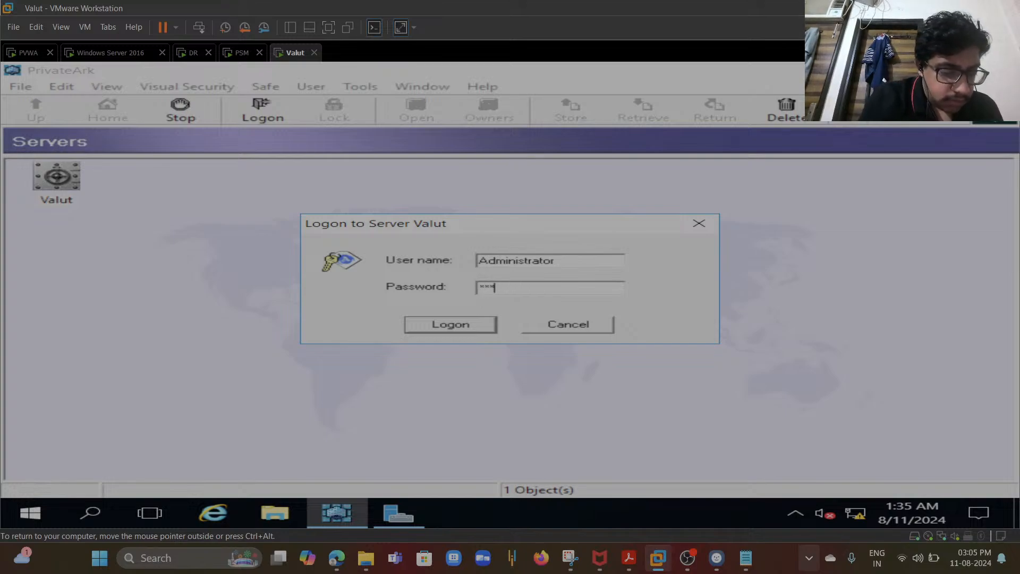
{"action": "type", "text": "****"}
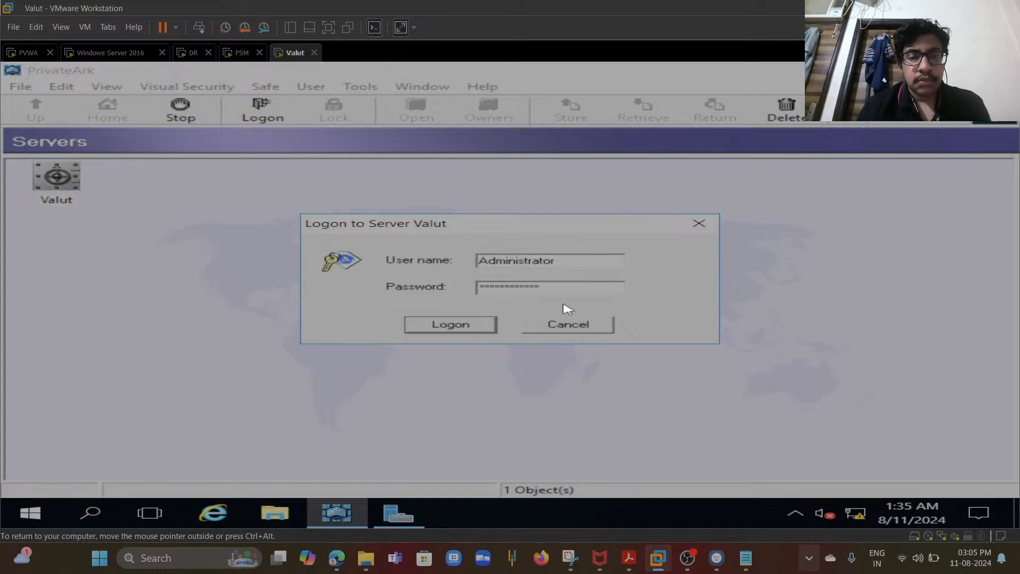
{"action": "left_click", "coordinate": [463, 322]}
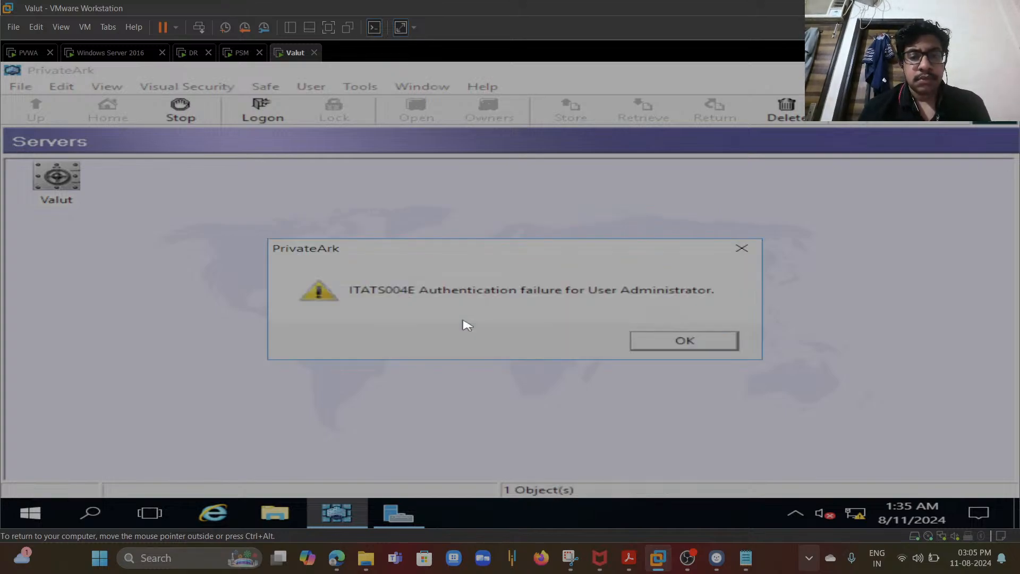
{"action": "left_click", "coordinate": [665, 343]}
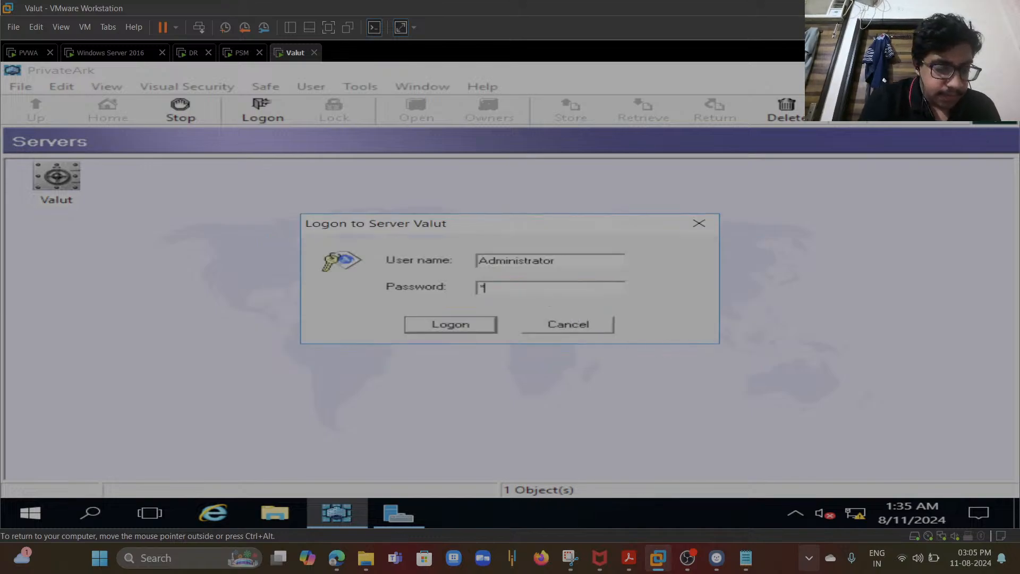
- Try the logon once more with a different password, then cancel the logon dialog
{"action": "type", "text": "*********"}
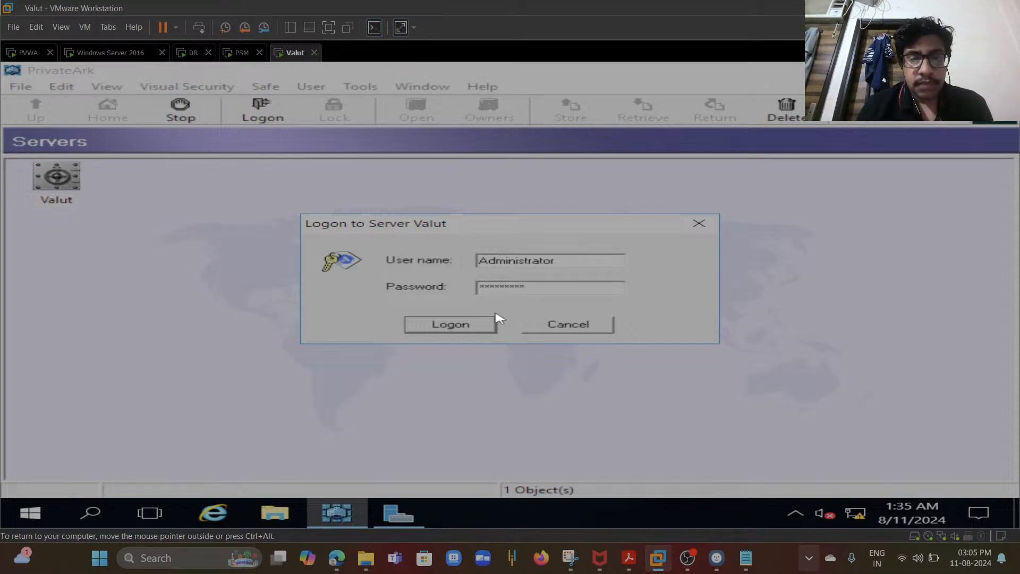
{"action": "left_click", "coordinate": [472, 327]}
{"action": "left_click", "coordinate": [658, 342]}
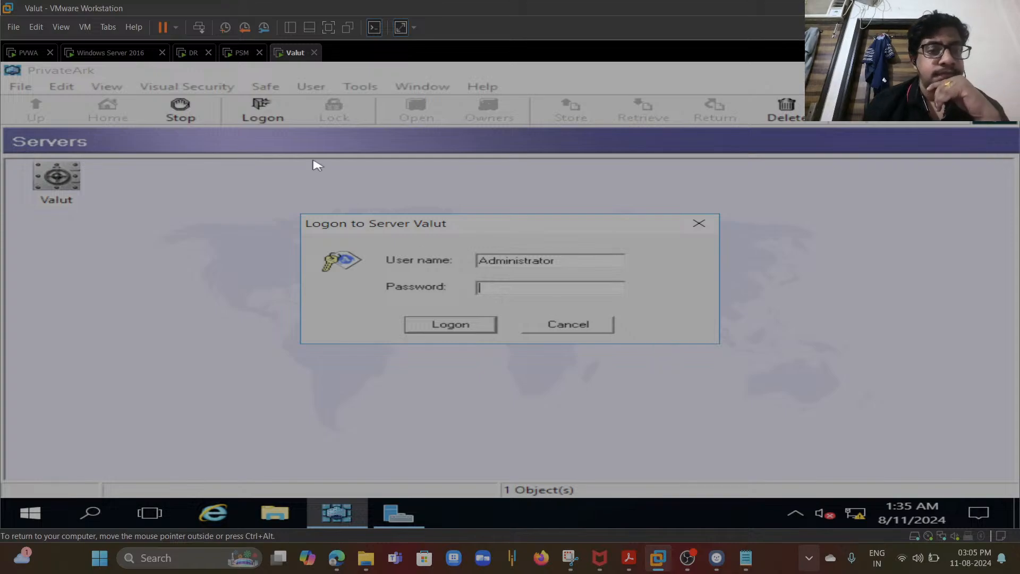
{"action": "left_click", "coordinate": [559, 325]}
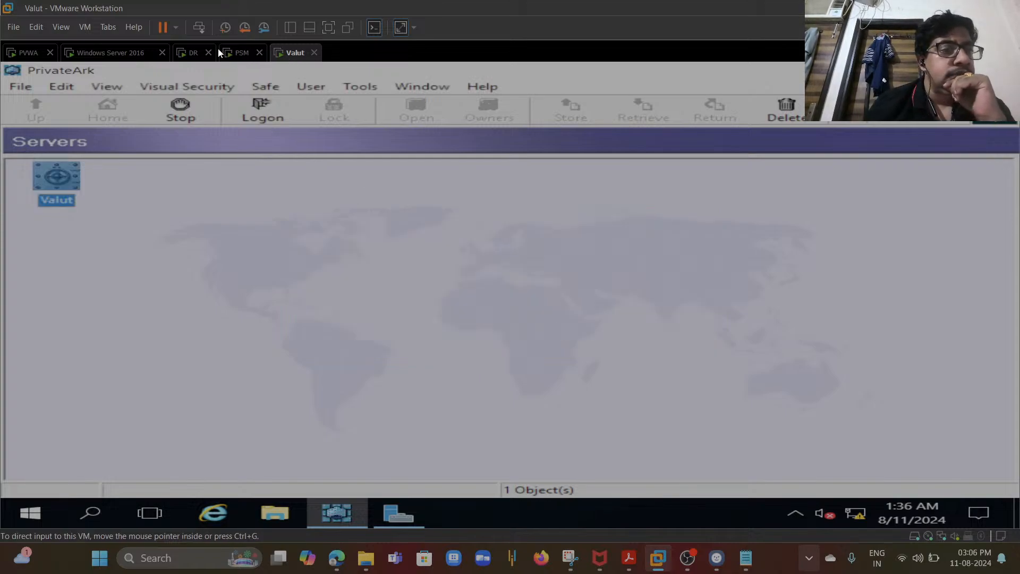
- Unlock the PVWA virtual machine with Ctrl+Alt+Delete and sign in as Administrator with the account password
{"action": "left_click", "coordinate": [16, 57]}
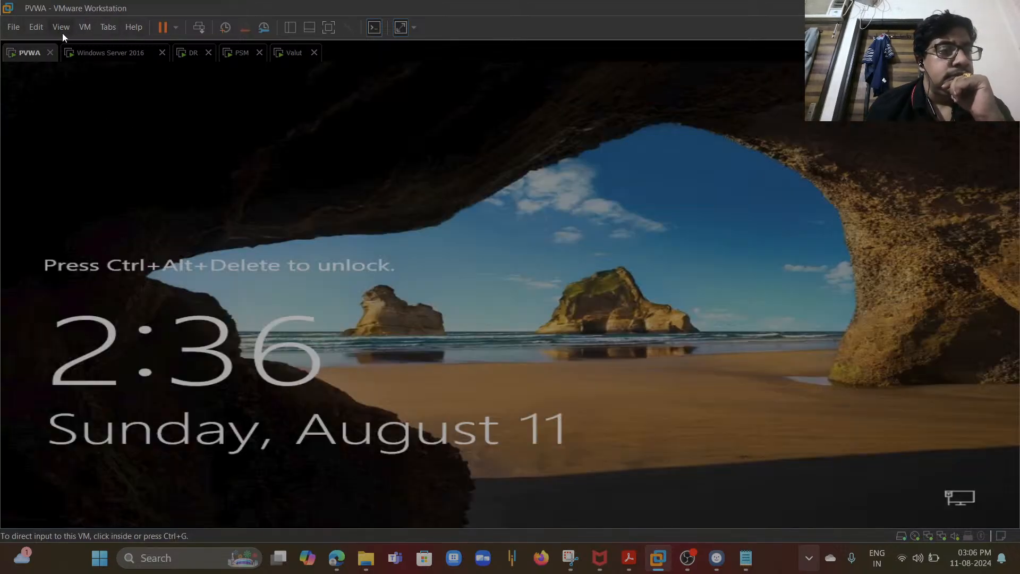
{"action": "left_click", "coordinate": [91, 29]}
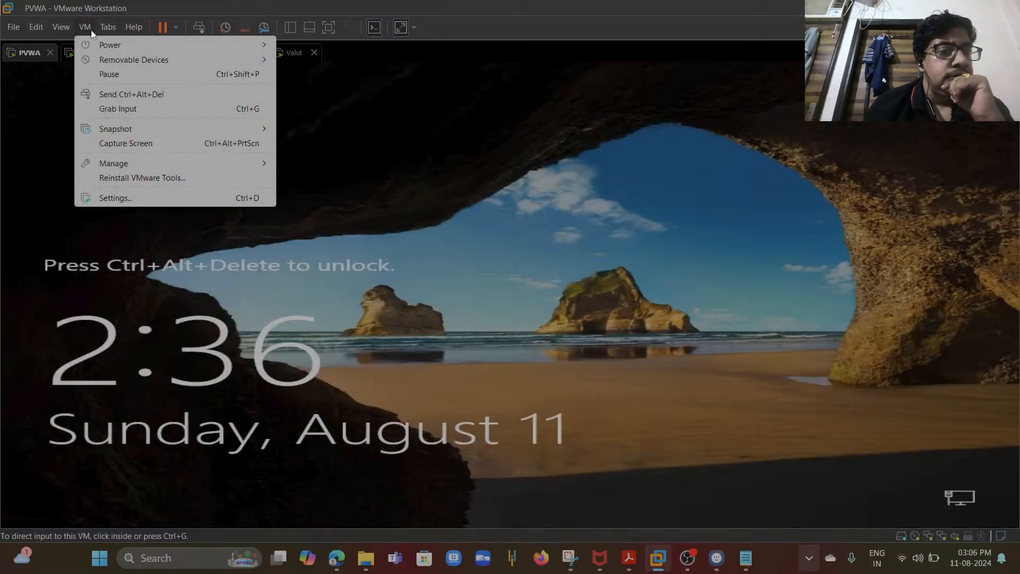
{"action": "left_click", "coordinate": [139, 95]}
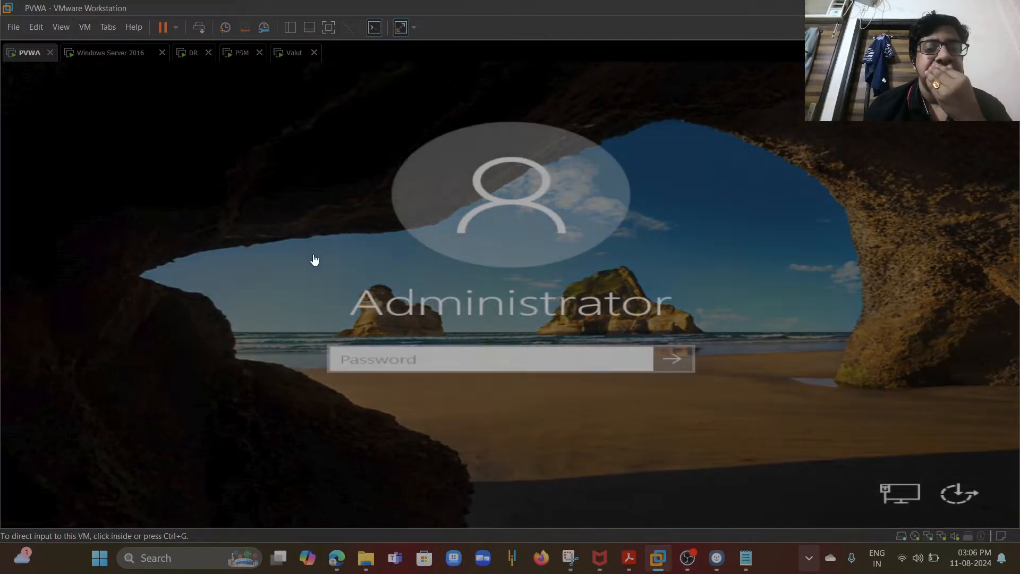
{"action": "left_click", "coordinate": [372, 358]}
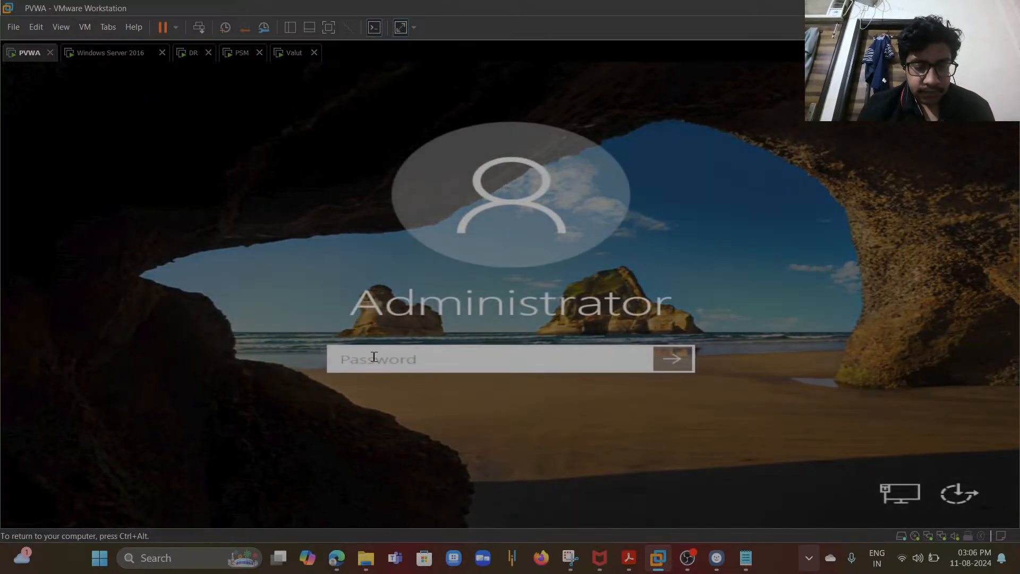
{"action": "type", "text": "********"}
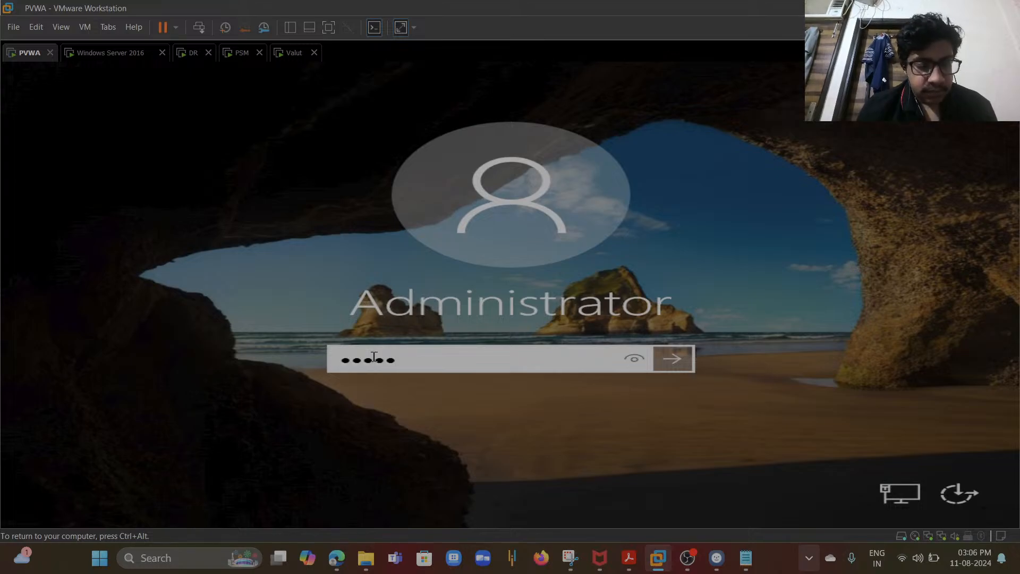
{"action": "type", "text": "**"}
{"action": "key", "text": "Return"}
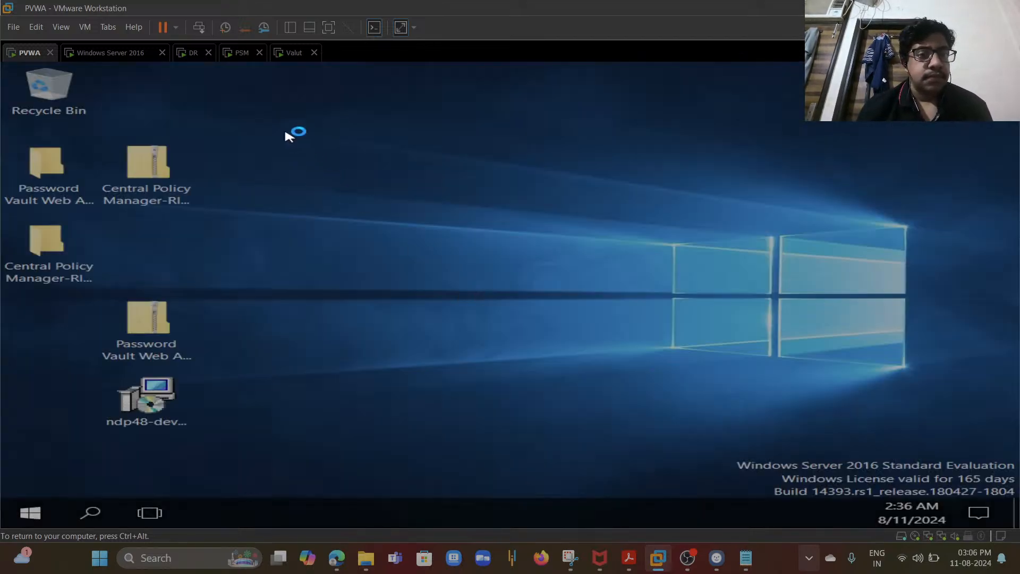
- On the Valut machine, close Server Manager, open PrivateArk Server Central Administration and inspect the authentication log entries
{"action": "left_click", "coordinate": [294, 55]}
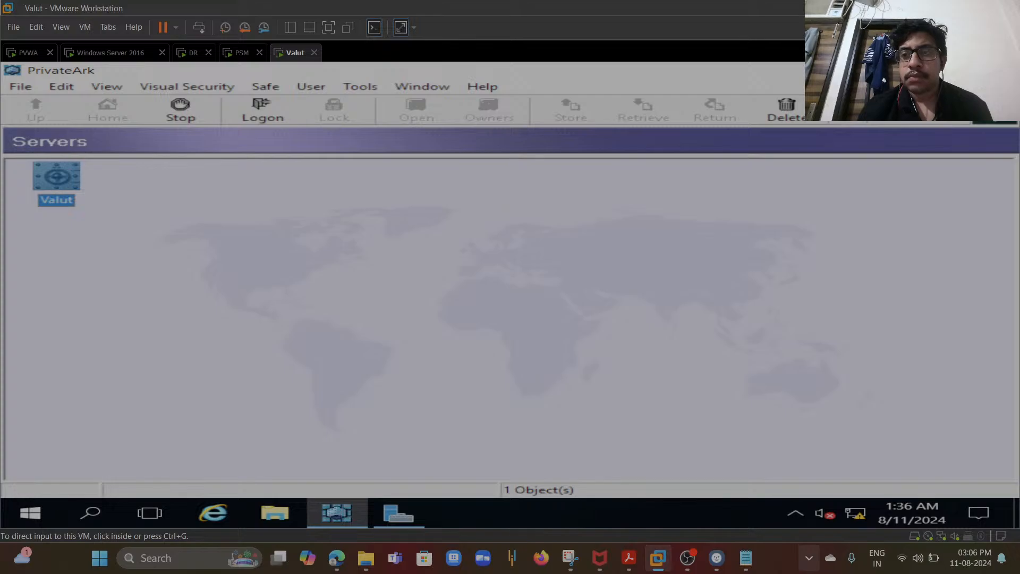
{"action": "left_click", "coordinate": [878, 70]}
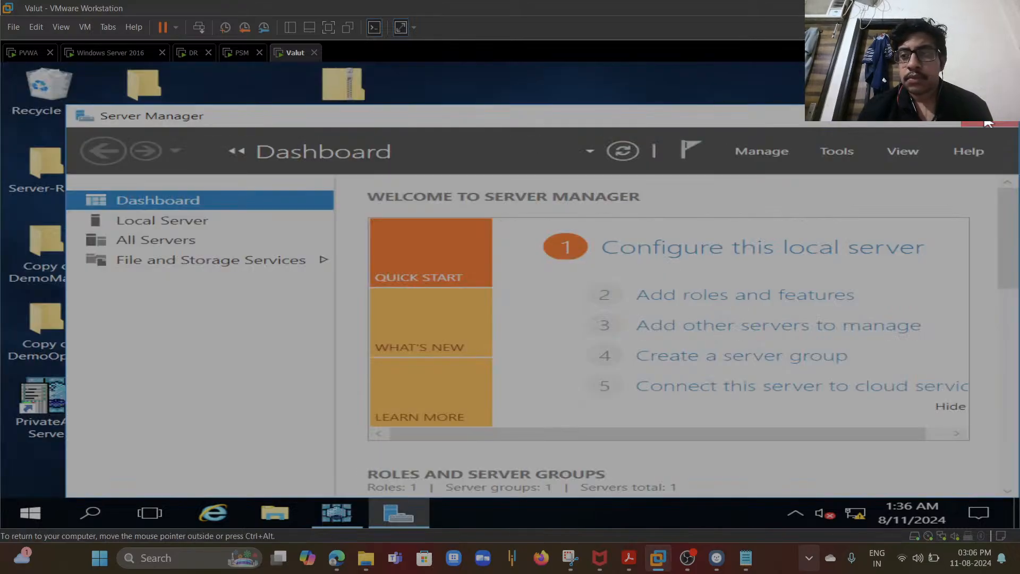
{"action": "left_click", "coordinate": [987, 123]}
{"action": "double_click", "coordinate": [45, 398]}
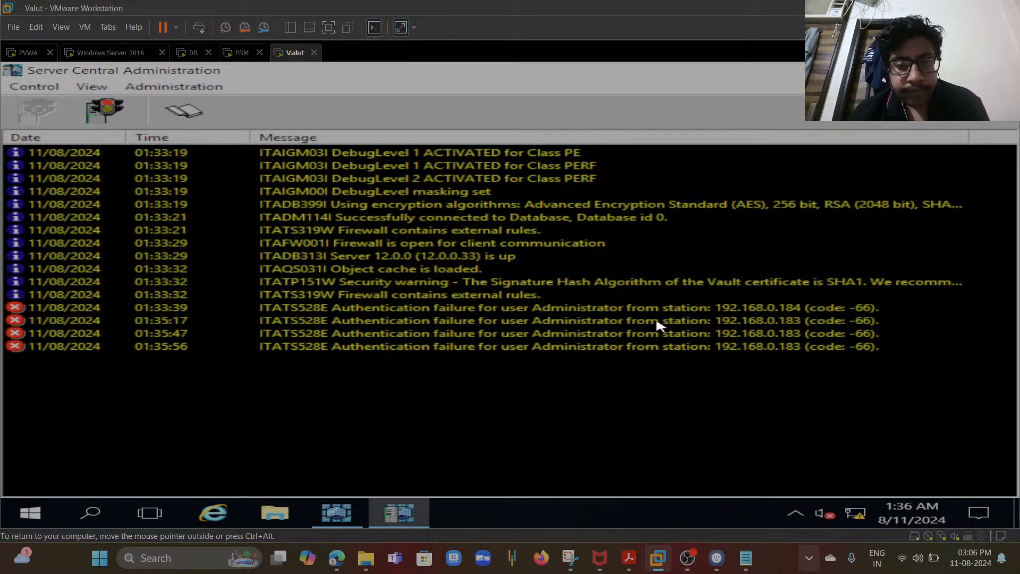
{"action": "left_click", "coordinate": [651, 333]}
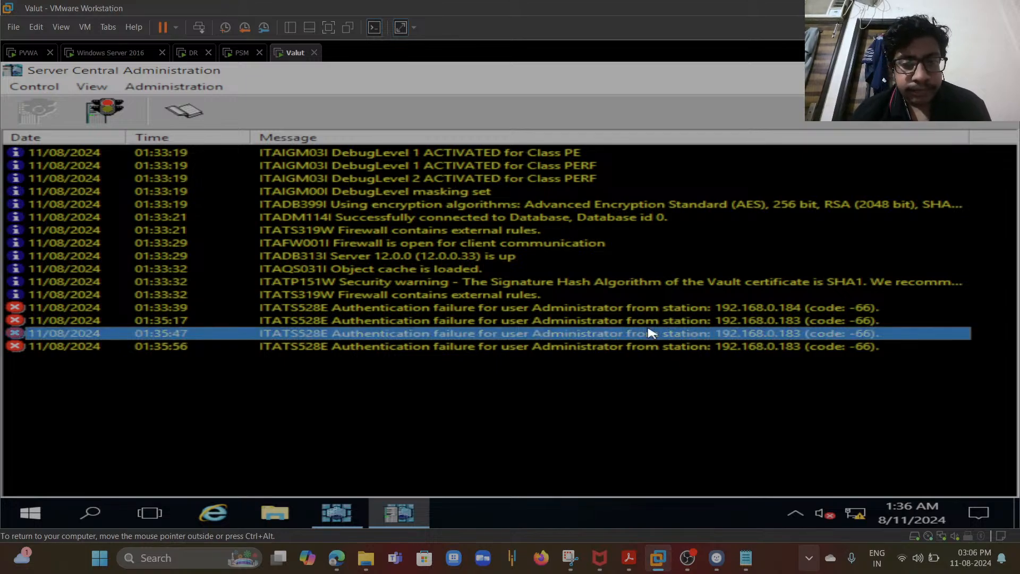
- Stop the Vault server with a normal shutdown, confirm it, and start the server again
{"action": "left_click", "coordinate": [106, 113]}
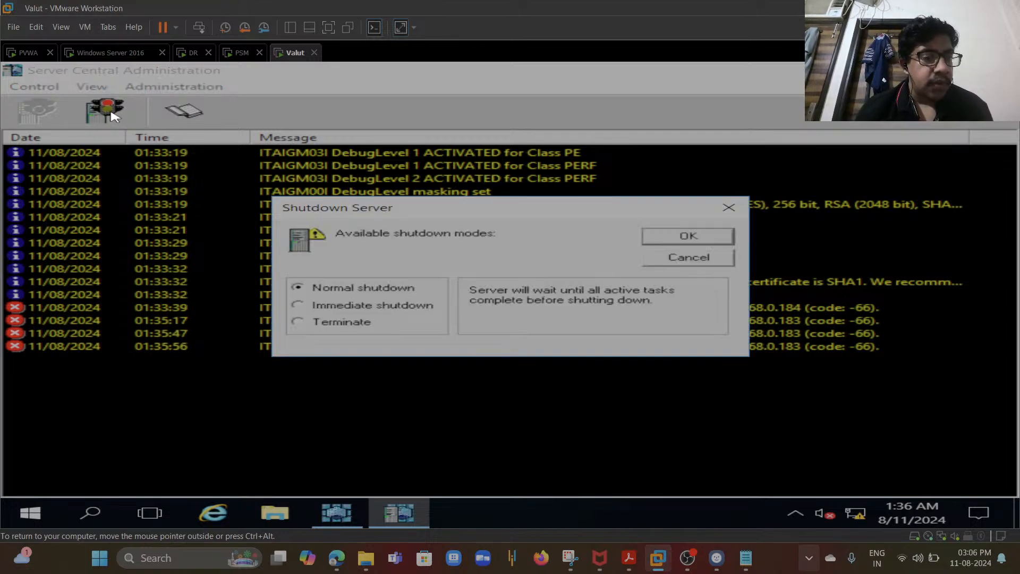
{"action": "left_click", "coordinate": [662, 237]}
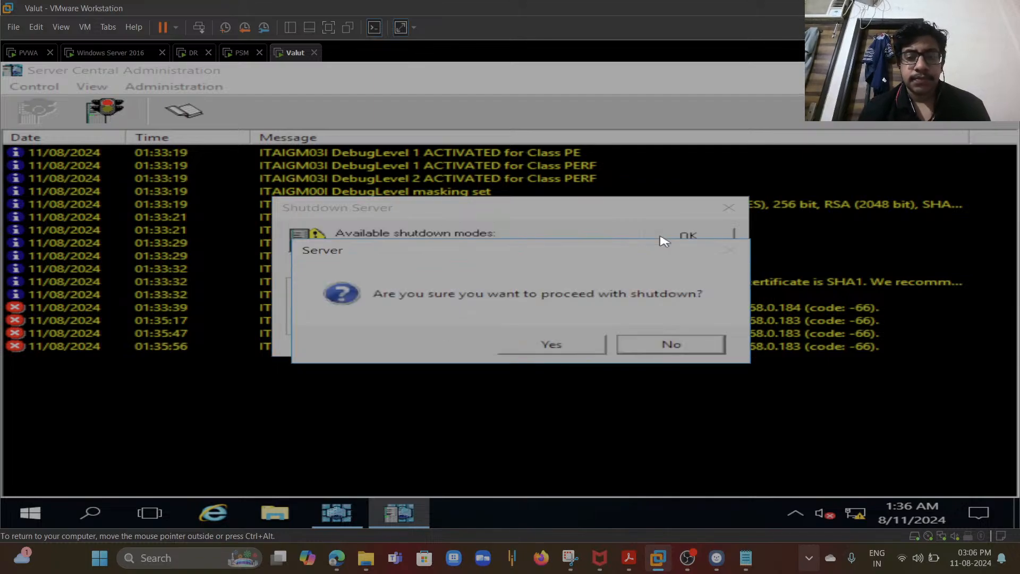
{"action": "left_click", "coordinate": [576, 345]}
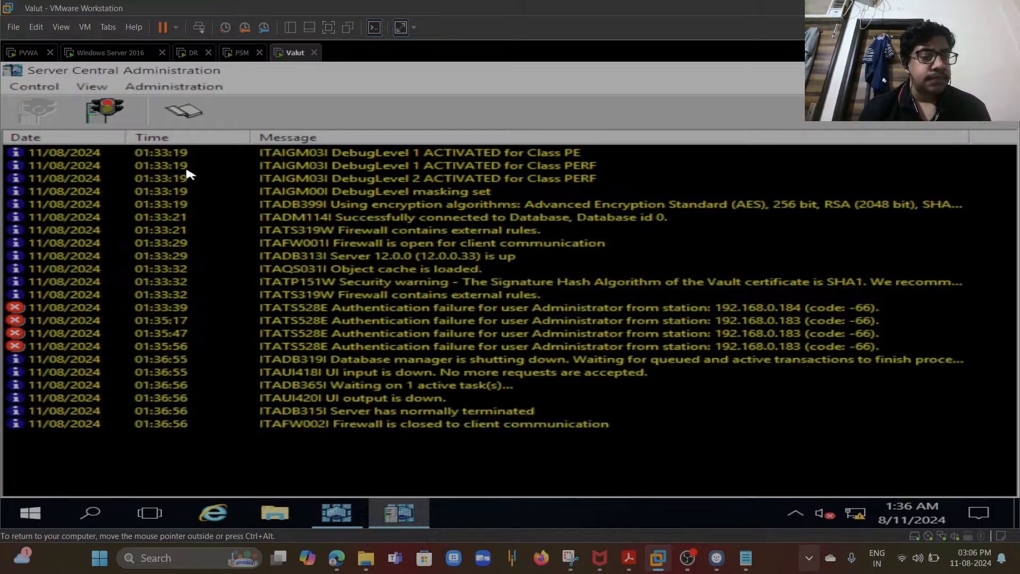
{"action": "left_click", "coordinate": [37, 110]}
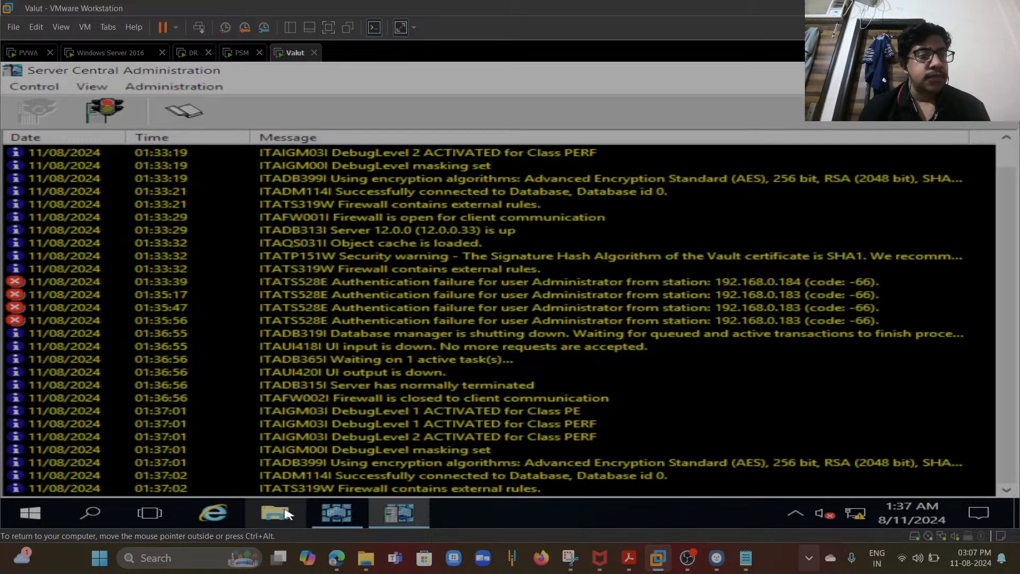
- On the PVWA machine, open the available Windows updates and retry installing them
{"action": "left_click", "coordinate": [31, 54]}
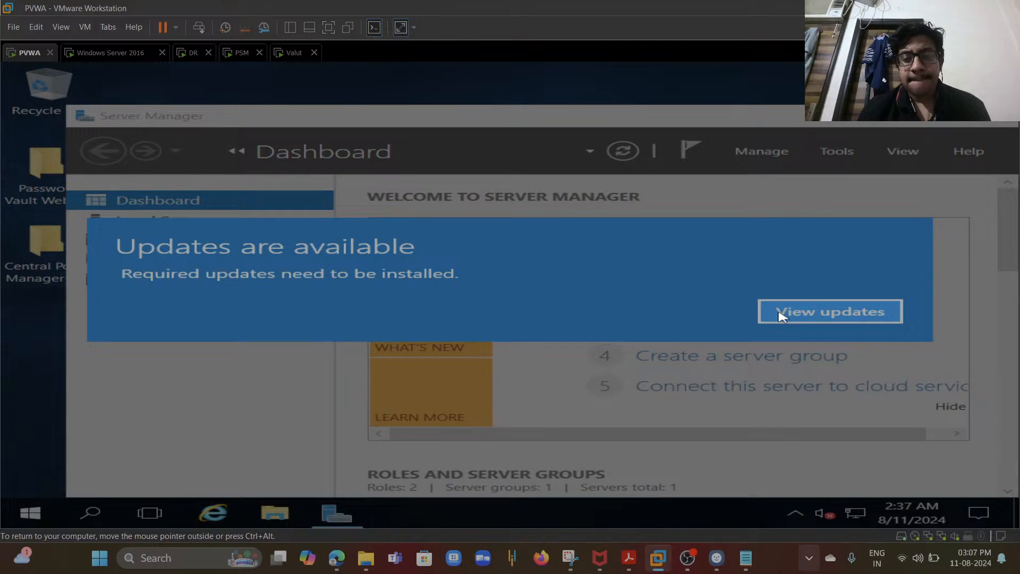
{"action": "left_click", "coordinate": [781, 315]}
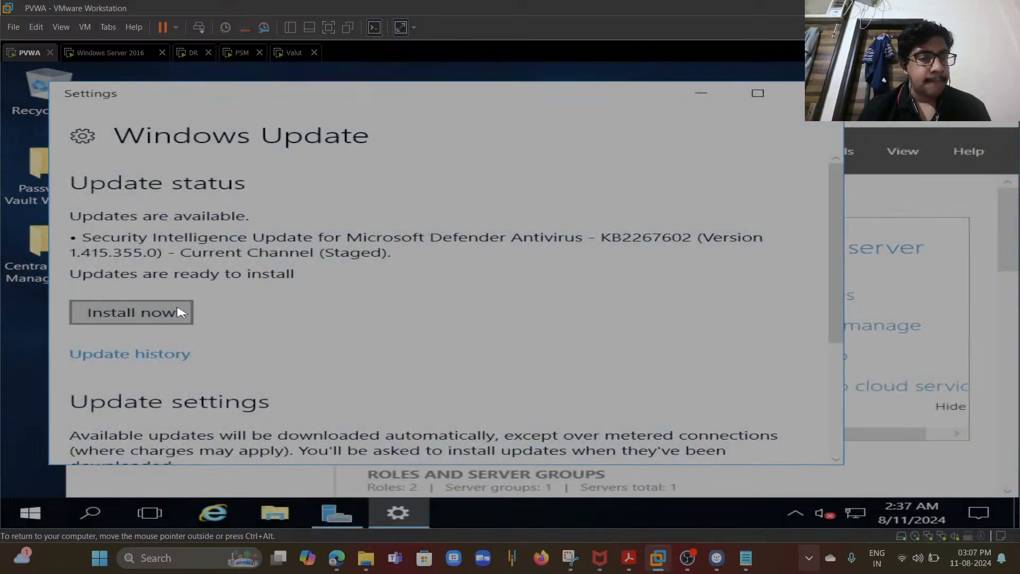
{"action": "left_click", "coordinate": [181, 312]}
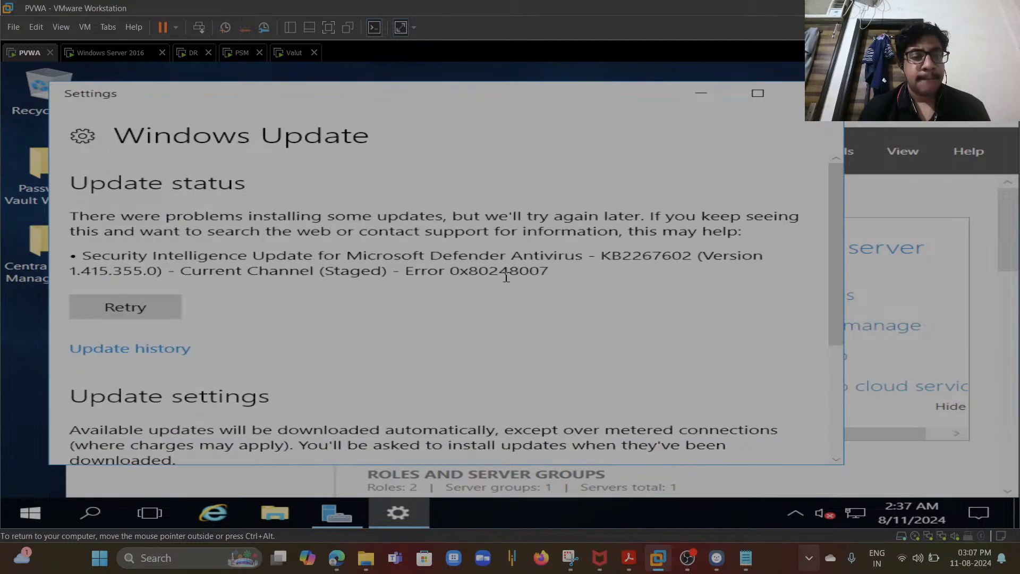
{"action": "left_click", "coordinate": [167, 307]}
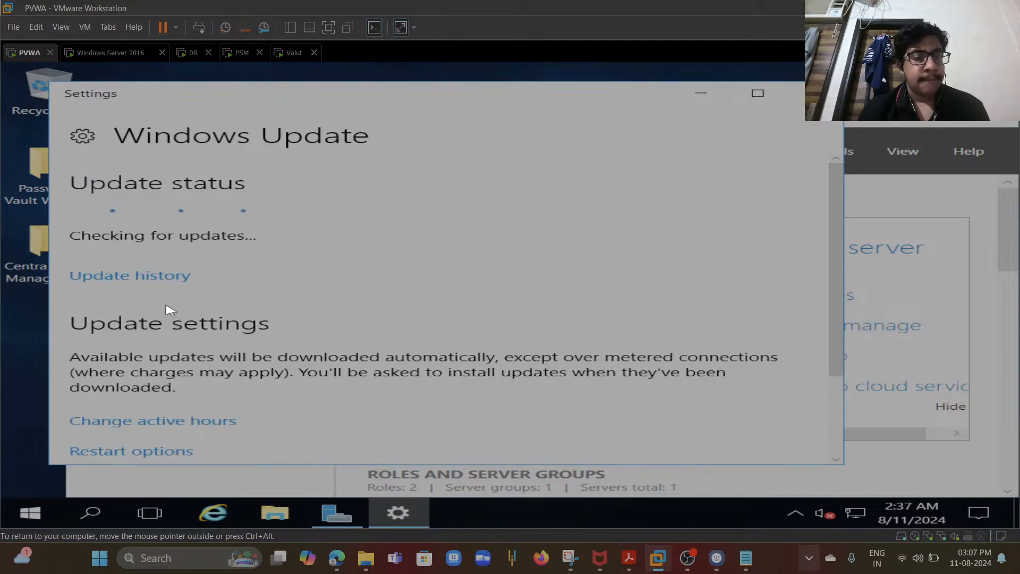
- On the PVWA machine, close the update and Server Manager windows and open Vault.ini in C:\Program Files (x86)\CyberArk\Password Manager\Vault
{"action": "left_click", "coordinate": [702, 94]}
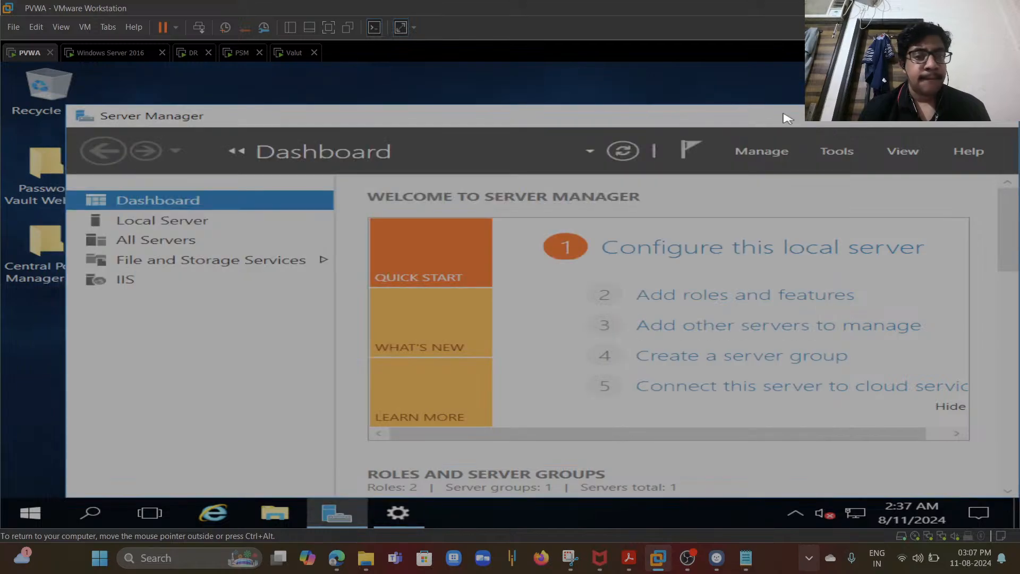
{"action": "left_click", "coordinate": [976, 123]}
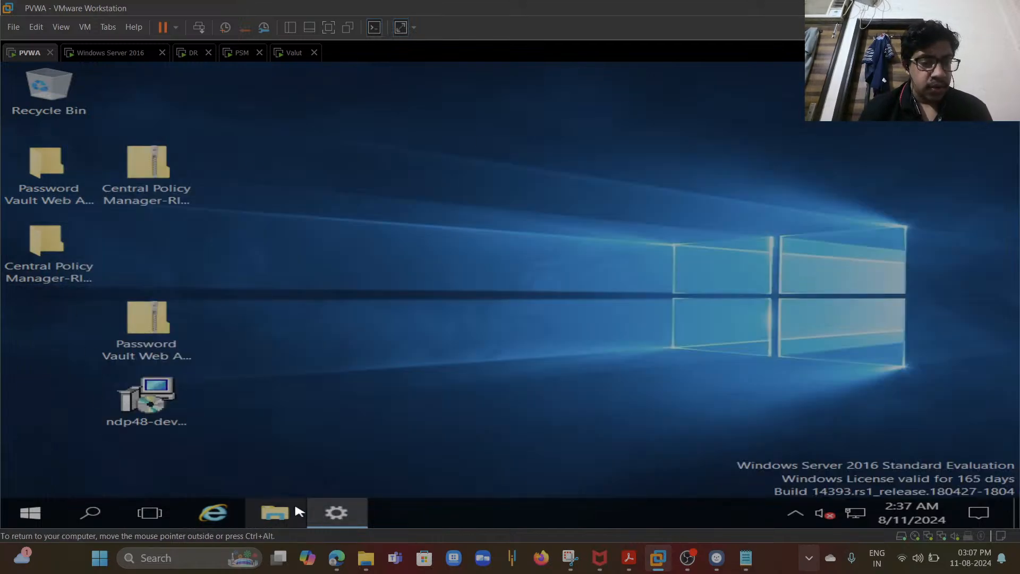
{"action": "left_click", "coordinate": [276, 513]}
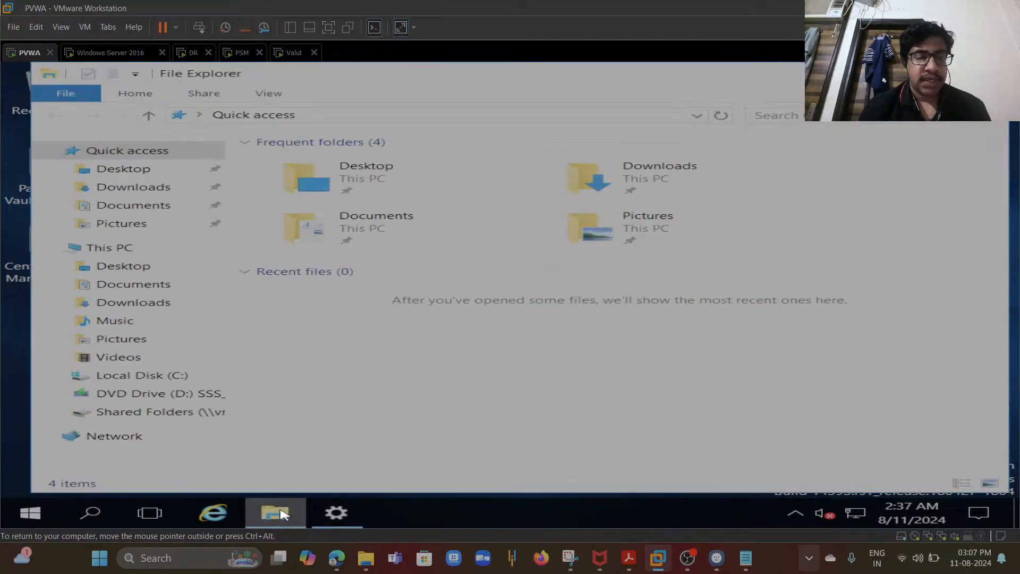
{"action": "left_click", "coordinate": [181, 378]}
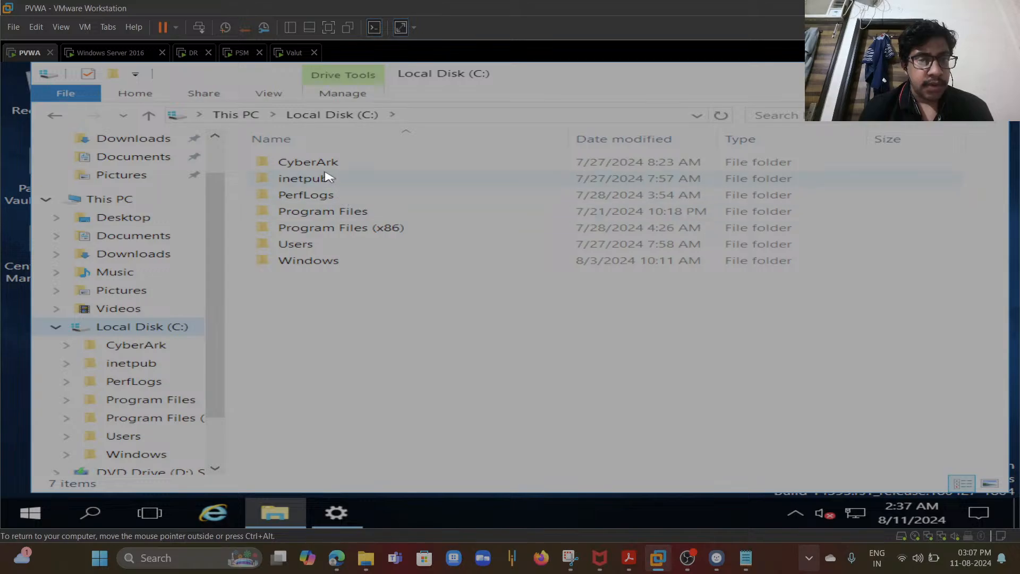
{"action": "double_click", "coordinate": [321, 229]}
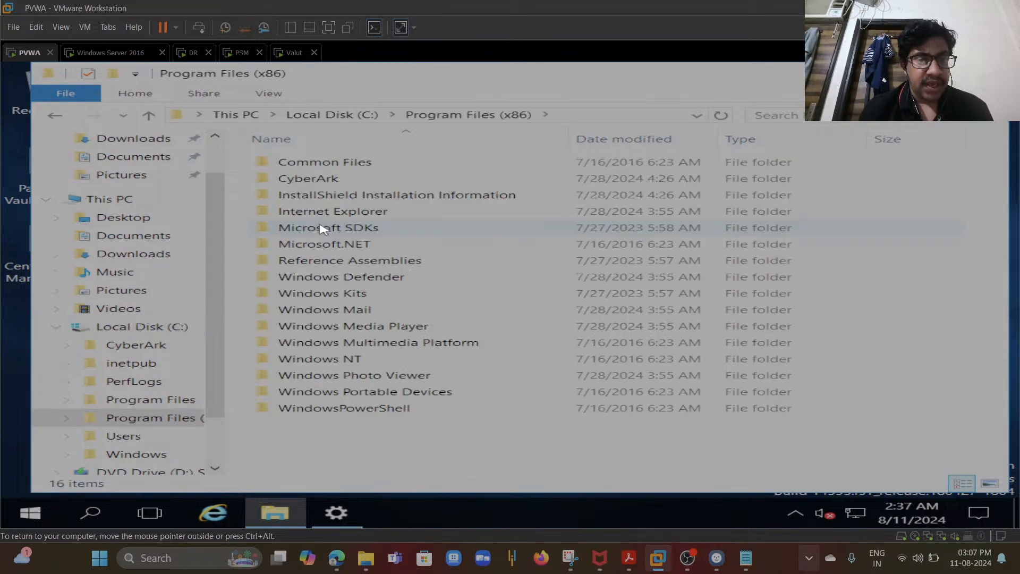
{"action": "double_click", "coordinate": [337, 183]}
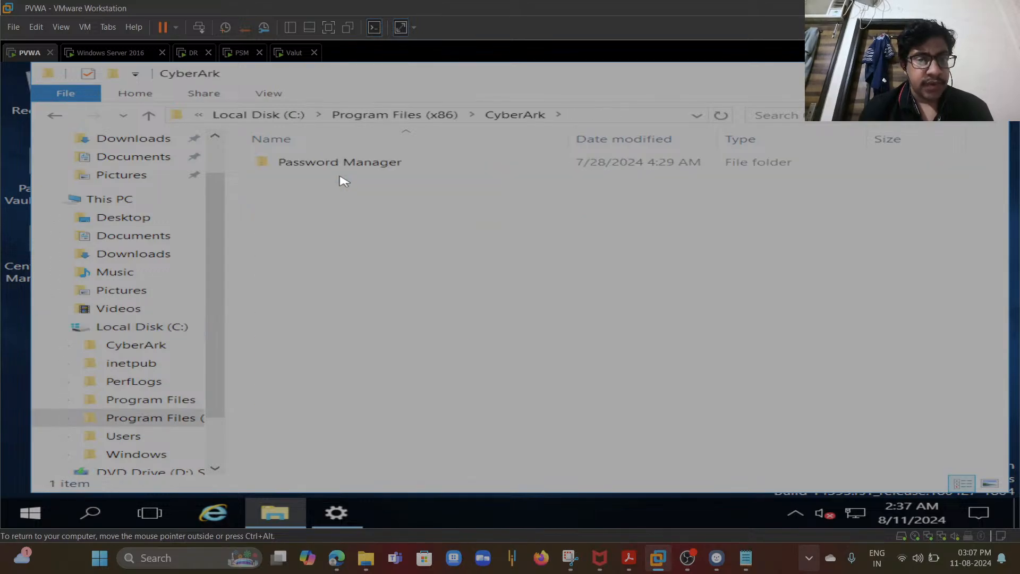
{"action": "left_click", "coordinate": [353, 170]}
{"action": "double_click", "coordinate": [353, 169]}
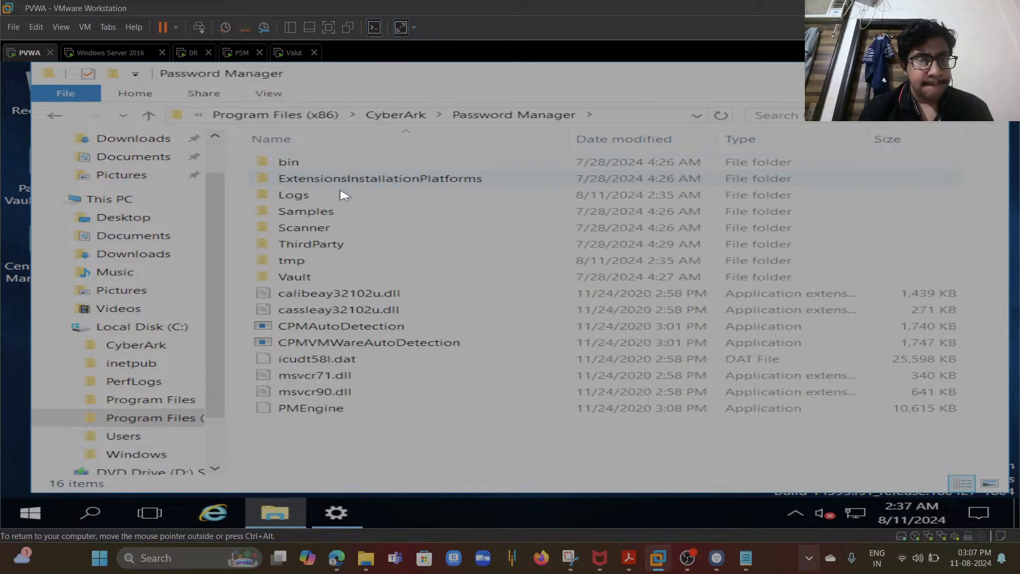
{"action": "double_click", "coordinate": [323, 276]}
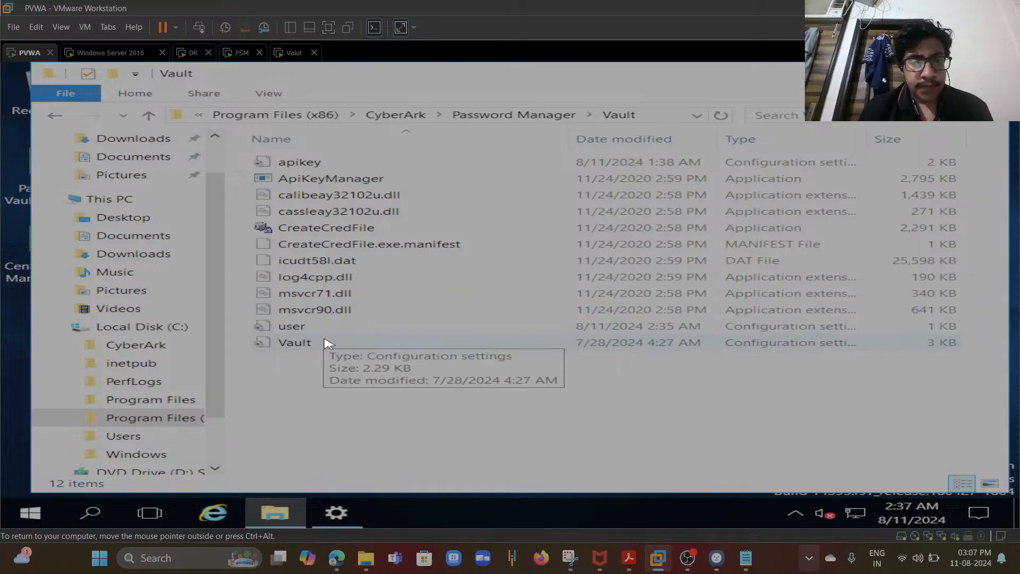
{"action": "double_click", "coordinate": [328, 342]}
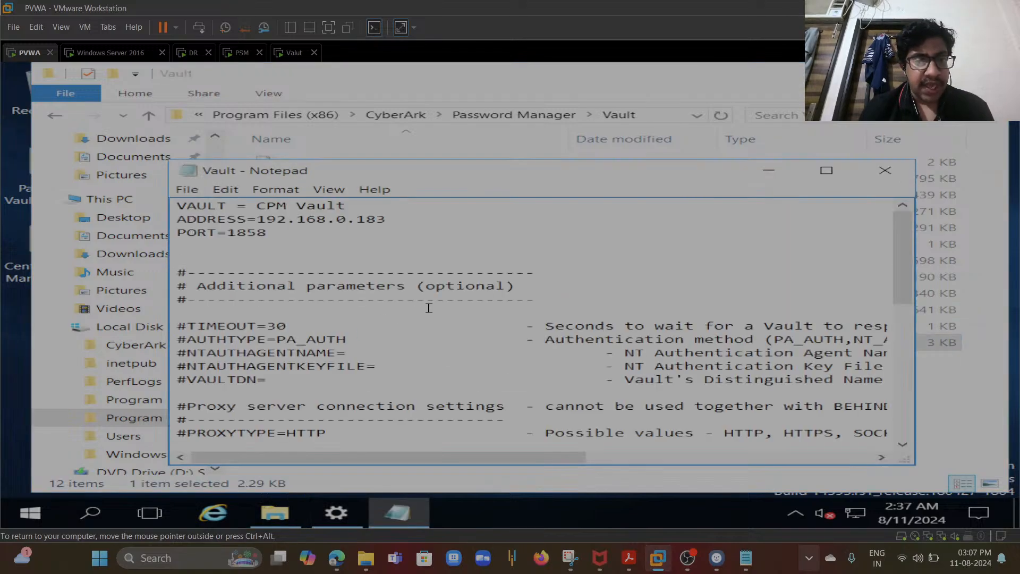
- Append 192.168.0.186 as a second address to the ADDRESS line, separated by a comma, then save and close the file
{"action": "left_click", "coordinate": [395, 219]}
{"action": "key", "text": "shift+Home"}
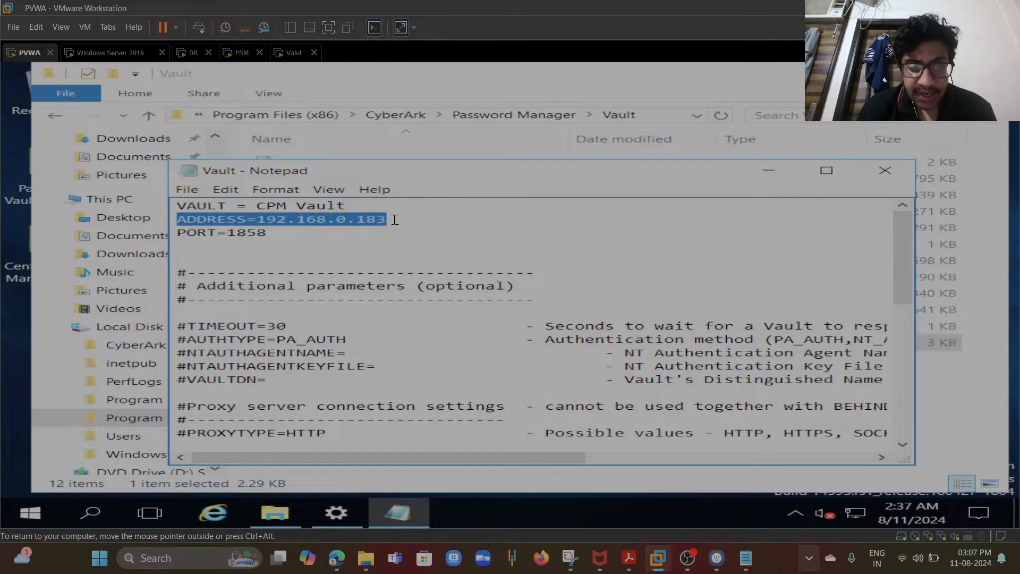
{"action": "left_click", "coordinate": [395, 220]}
{"action": "type", "text": ",192.168"}
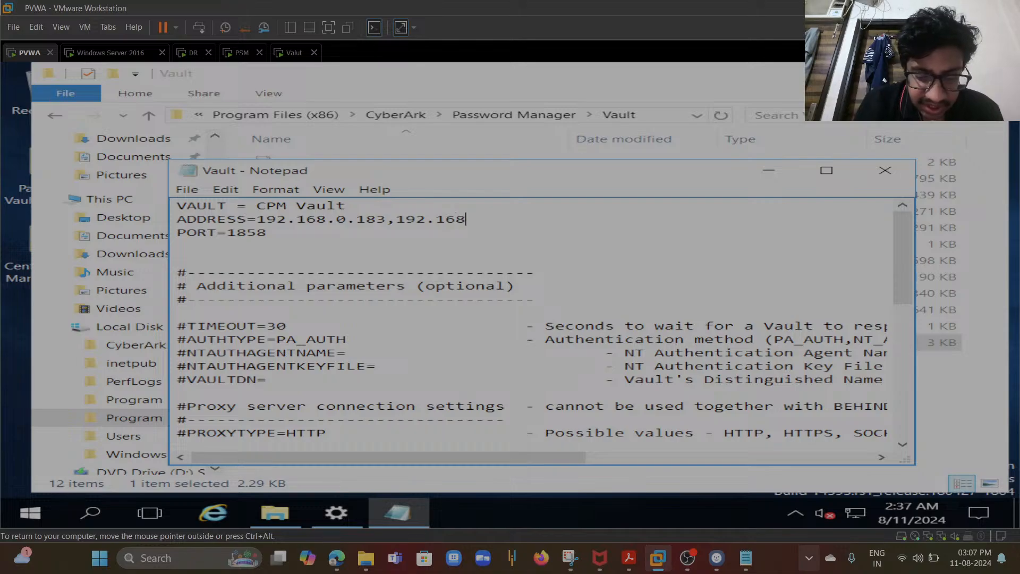
{"action": "type", "text": ".0.186"}
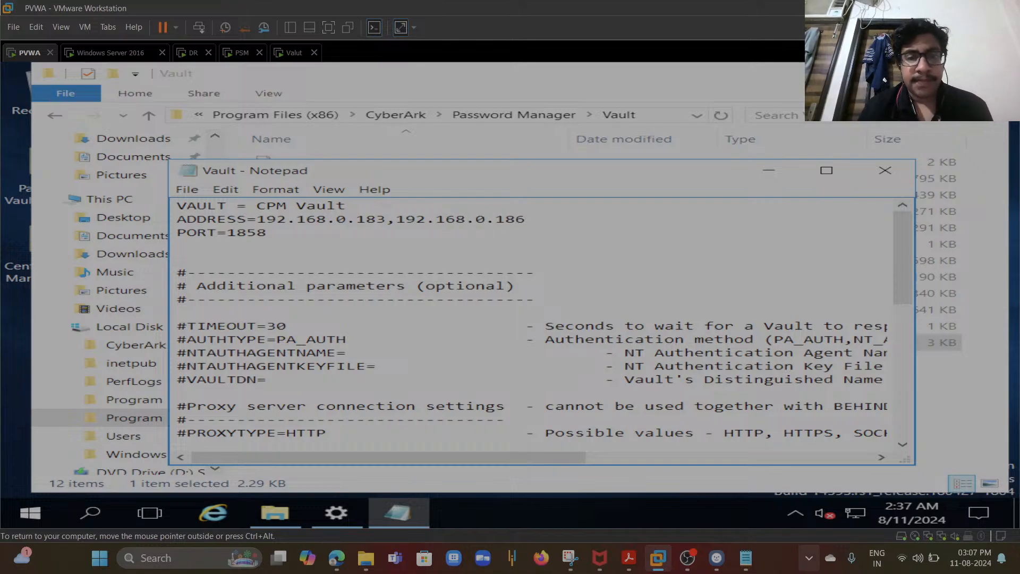
{"action": "key", "text": "ctrl+s"}
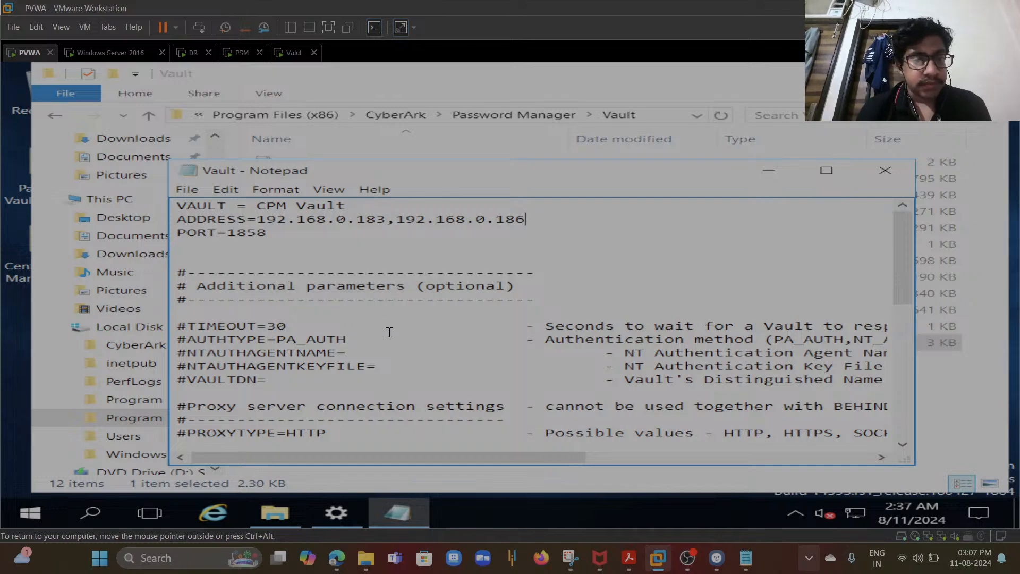
{"action": "left_click", "coordinate": [886, 182]}
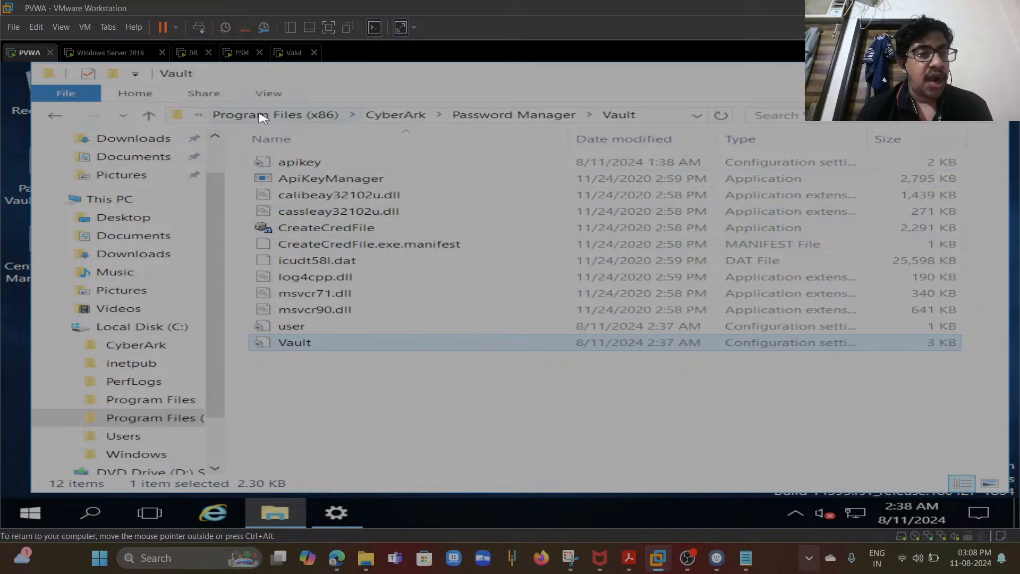
- On the DR machine, open padr.ini in C:\Program Files (x86)\PrivateArk\PADR\Conf and review its replication and failover settings
{"action": "left_click", "coordinate": [185, 53]}
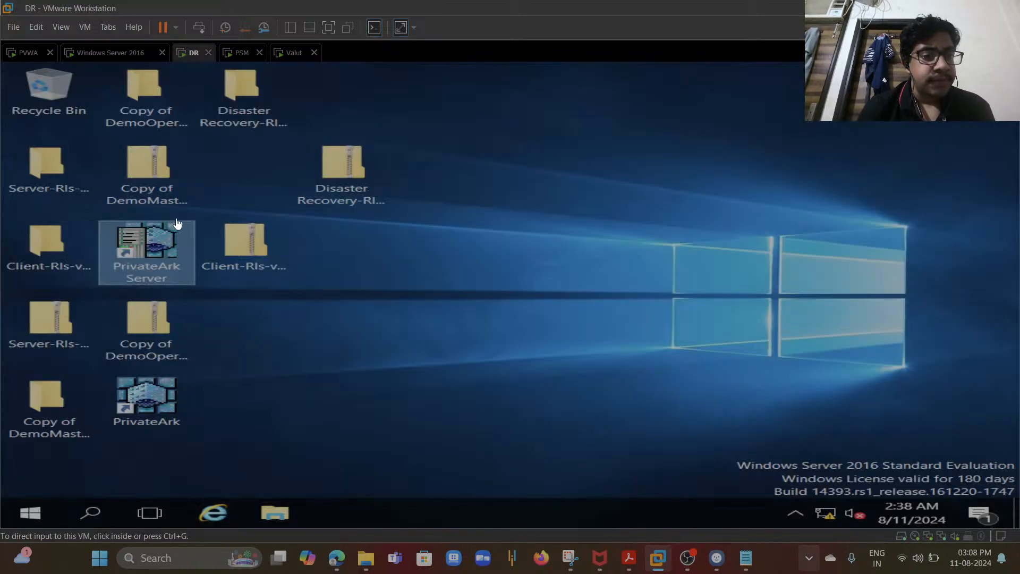
{"action": "left_click", "coordinate": [271, 513]}
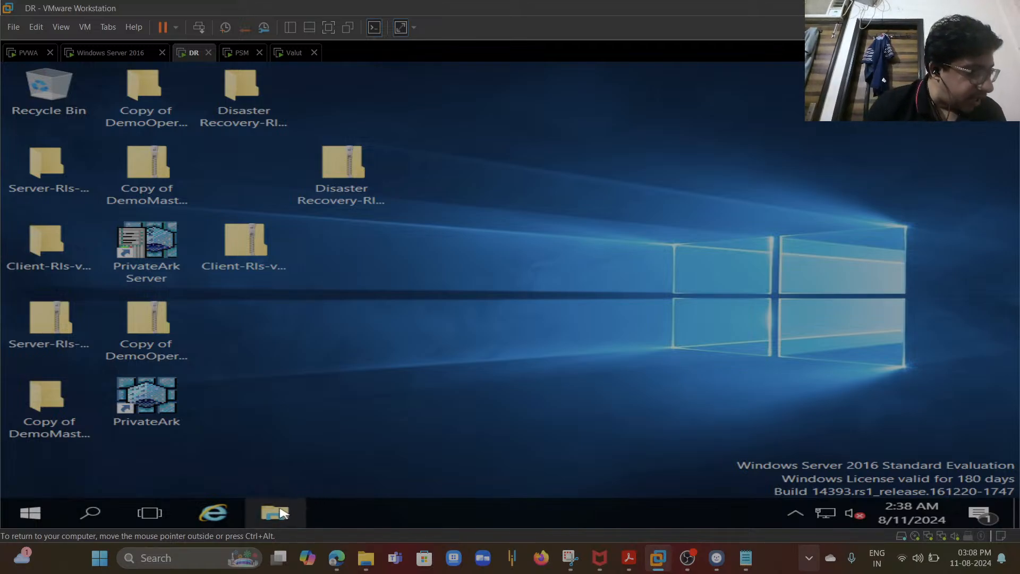
{"action": "left_click", "coordinate": [280, 513]}
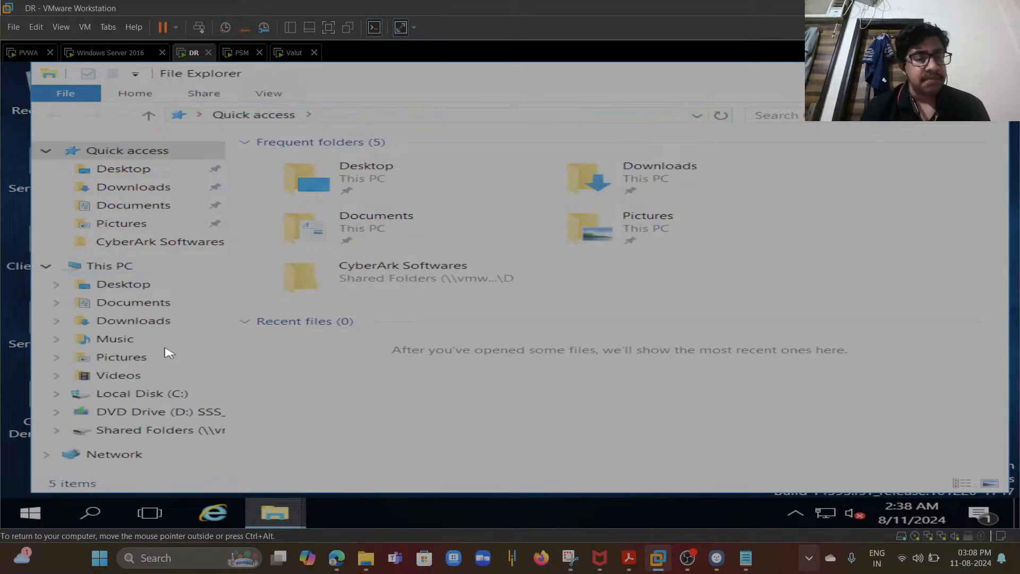
{"action": "left_click", "coordinate": [159, 431]}
{"action": "left_click", "coordinate": [159, 393]}
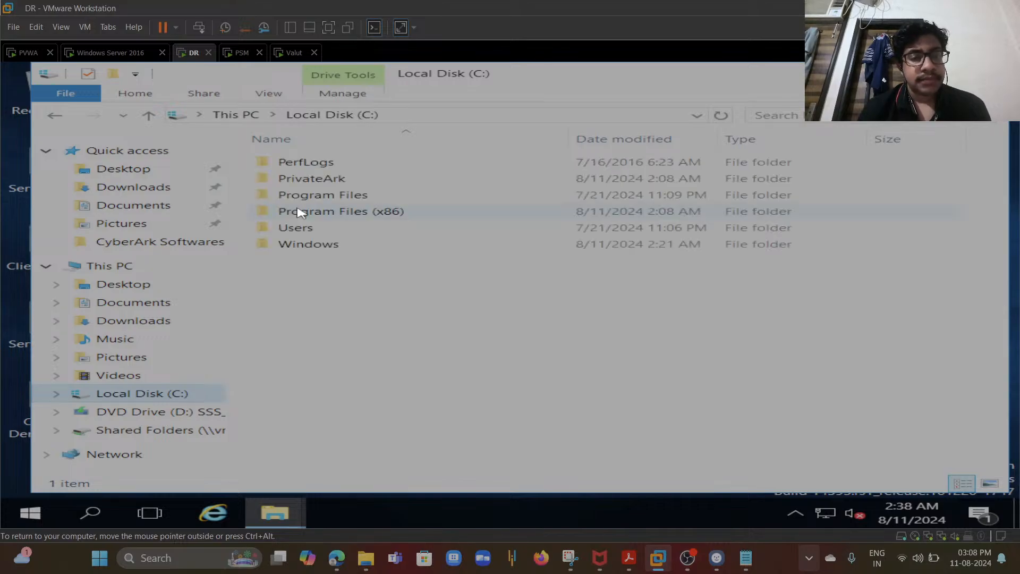
{"action": "left_click", "coordinate": [300, 212]}
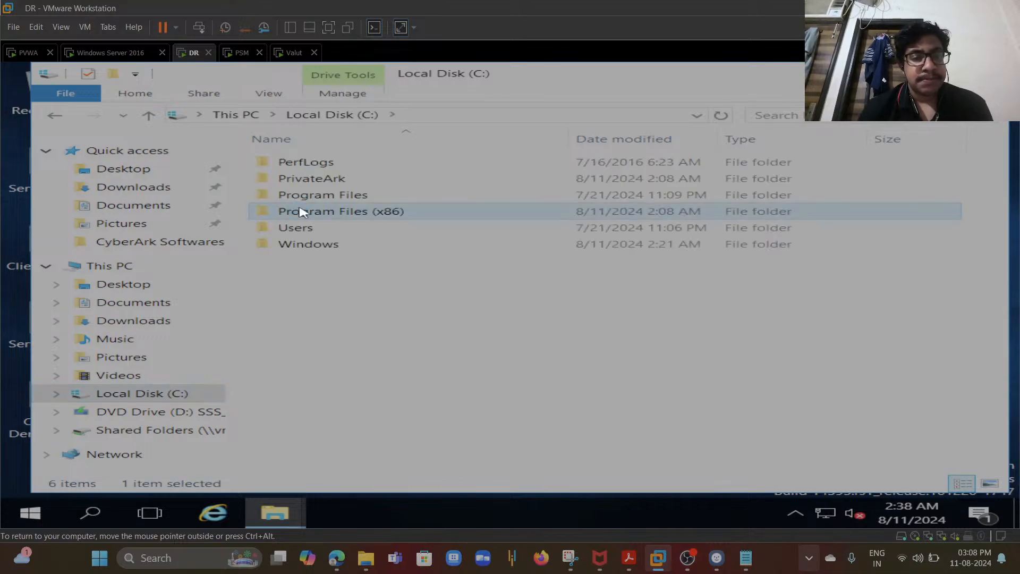
{"action": "double_click", "coordinate": [342, 212]}
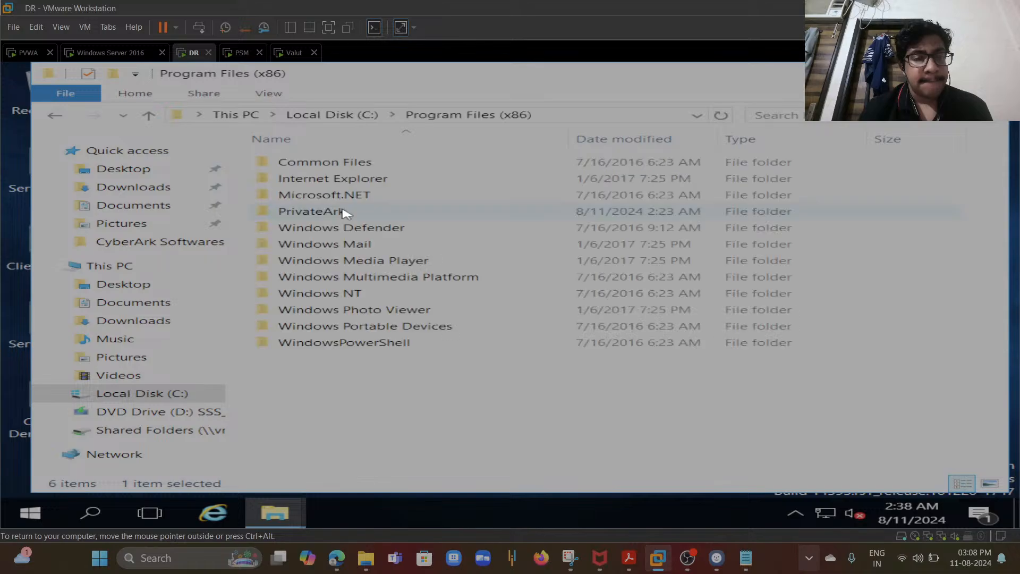
{"action": "left_click", "coordinate": [329, 215]}
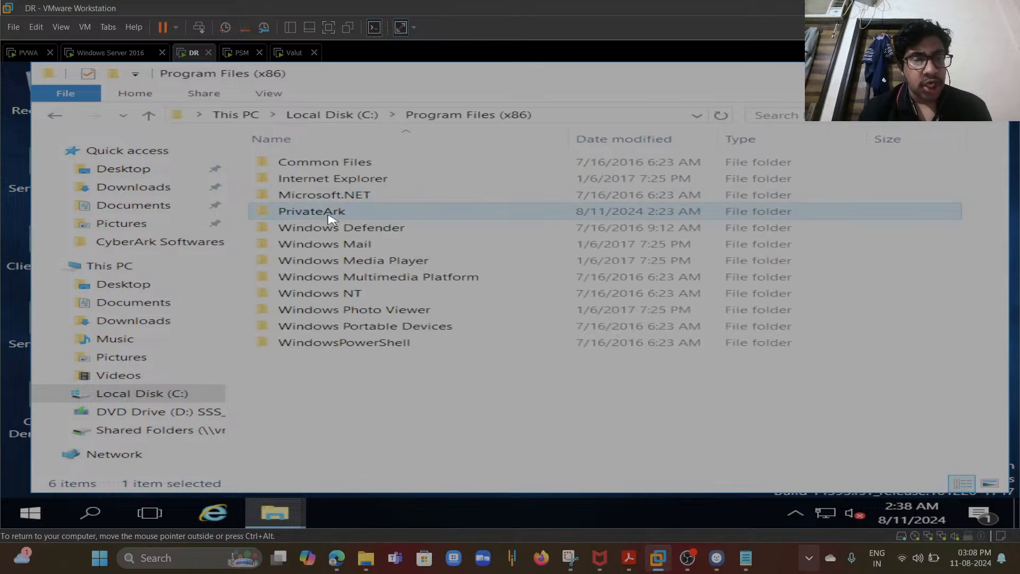
{"action": "double_click", "coordinate": [331, 213]}
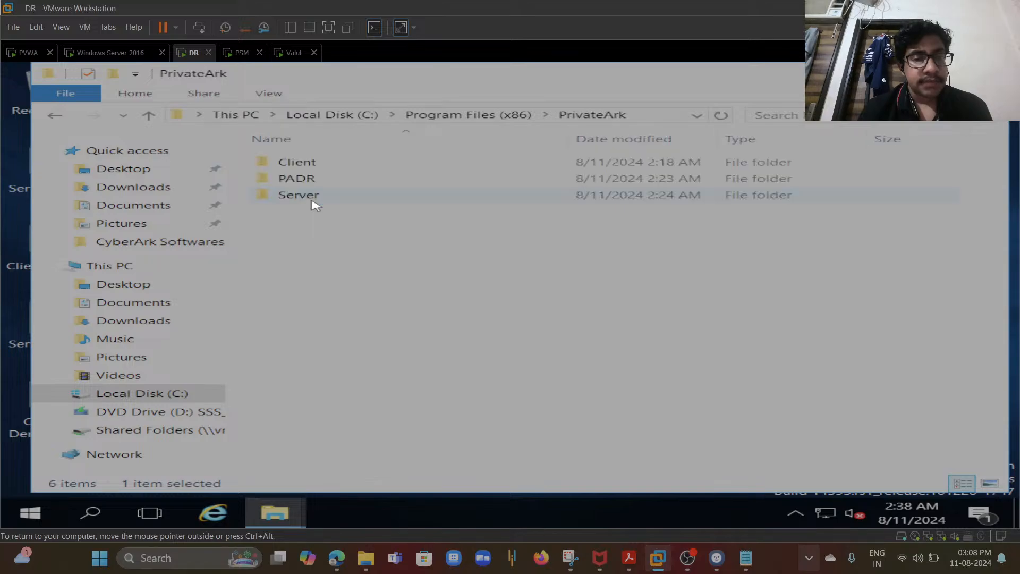
{"action": "double_click", "coordinate": [327, 180]}
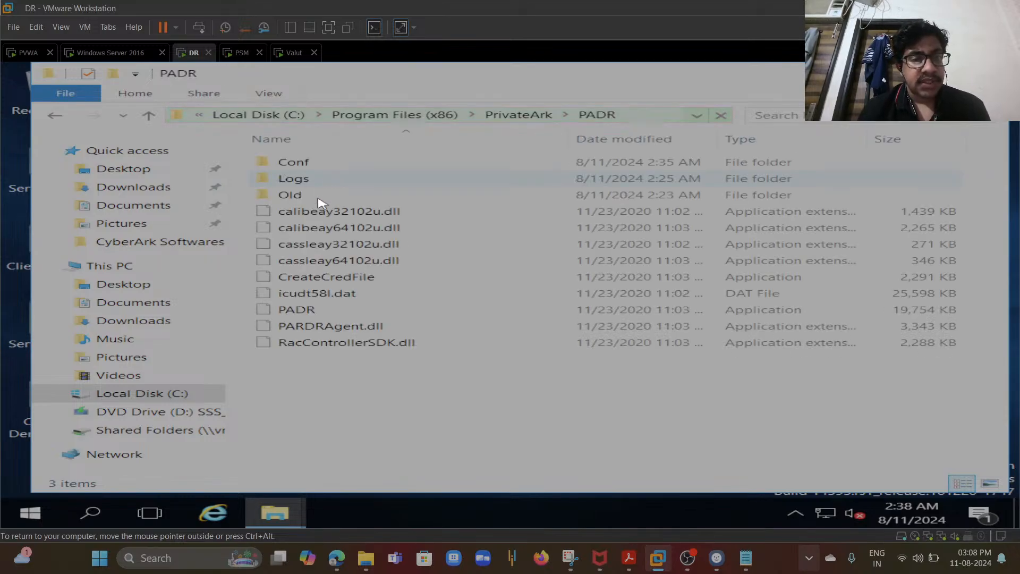
{"action": "left_click", "coordinate": [309, 167]}
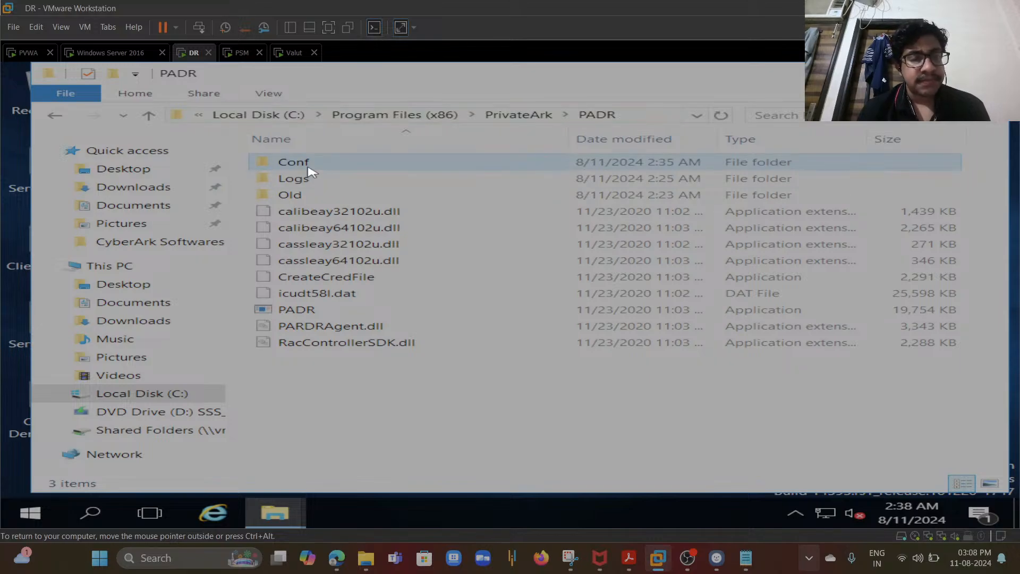
{"action": "double_click", "coordinate": [310, 168]}
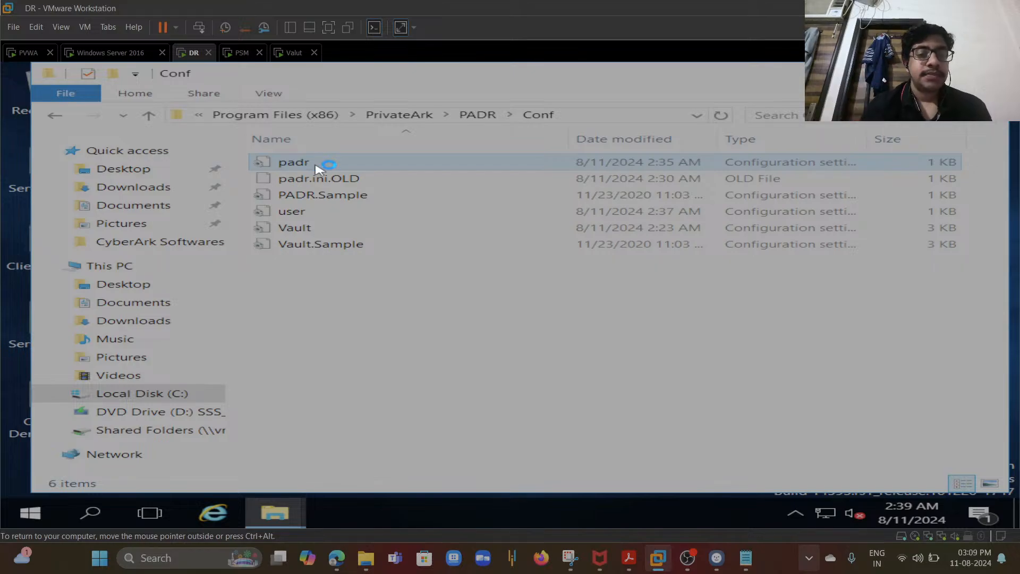
{"action": "double_click", "coordinate": [294, 162]}
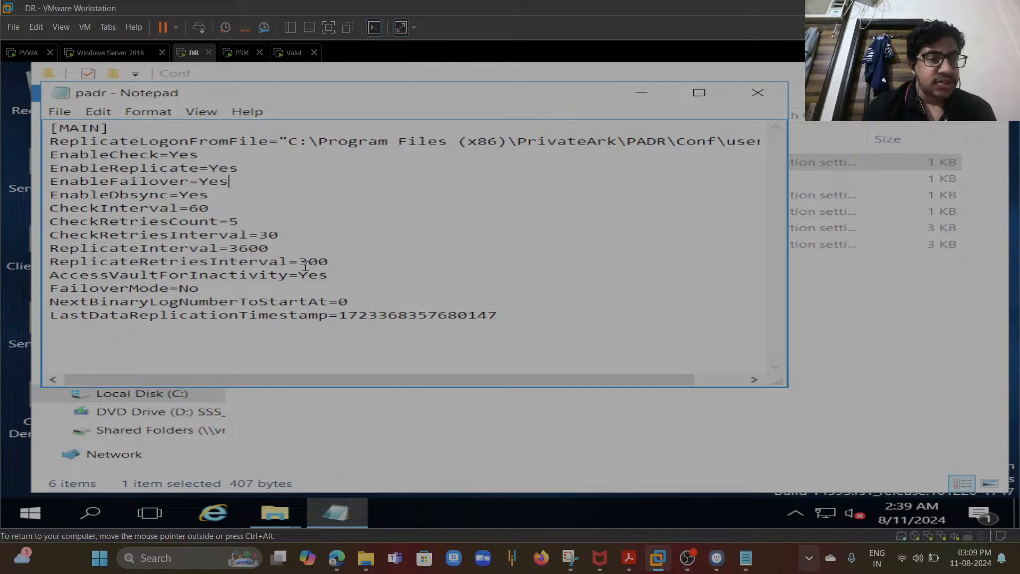
{"action": "left_click_drag", "start_coordinate": [520, 323], "coordinate": [211, 156]}
{"action": "left_click", "coordinate": [212, 156]}
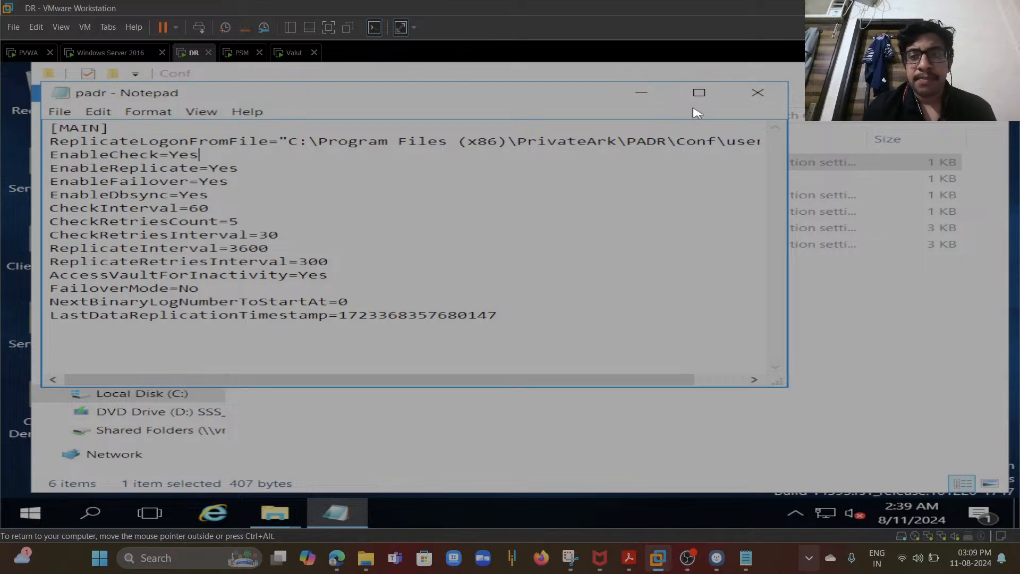
{"action": "left_click", "coordinate": [757, 93]}
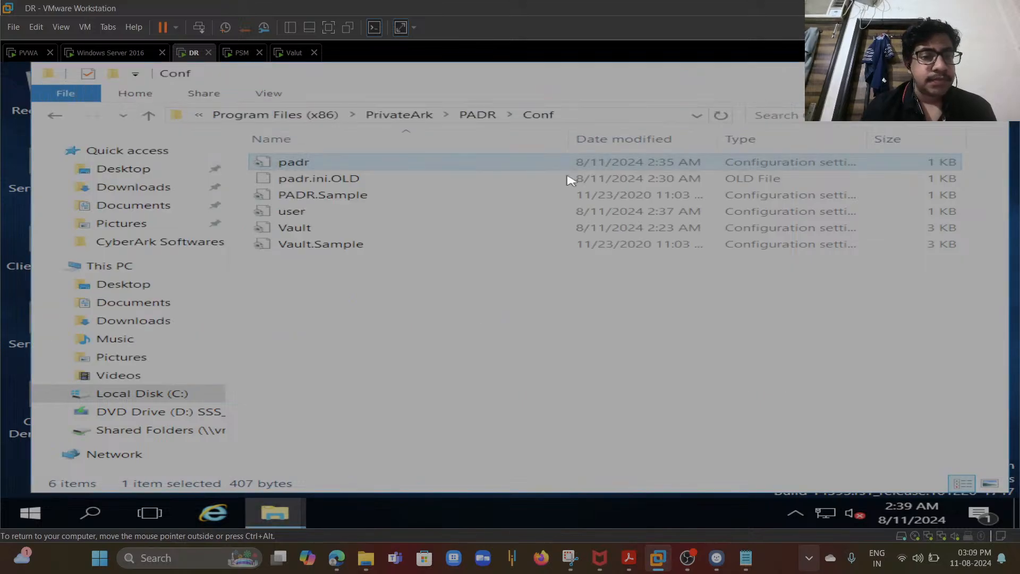
- Open the PADR Vault.ini and append 192.168.0.186 after the existing ADDRESS value with a comma, then save
{"action": "left_click", "coordinate": [308, 233]}
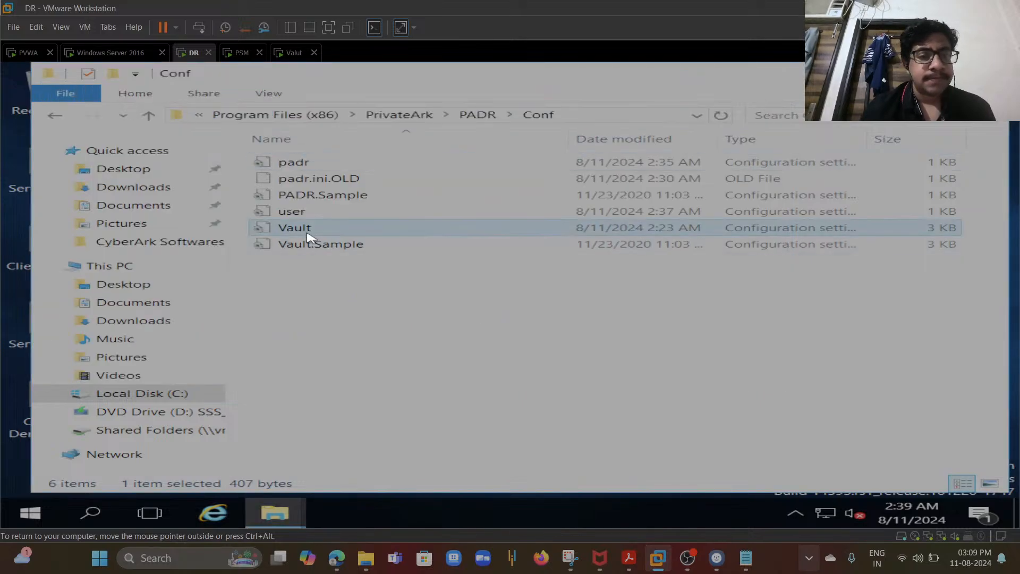
{"action": "double_click", "coordinate": [328, 232]}
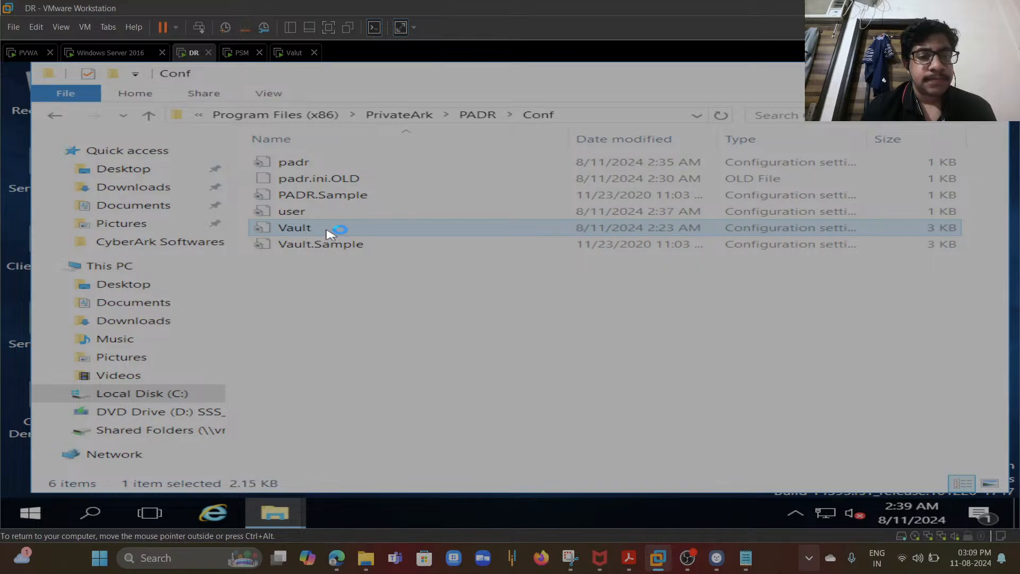
{"action": "left_click", "coordinate": [328, 229]}
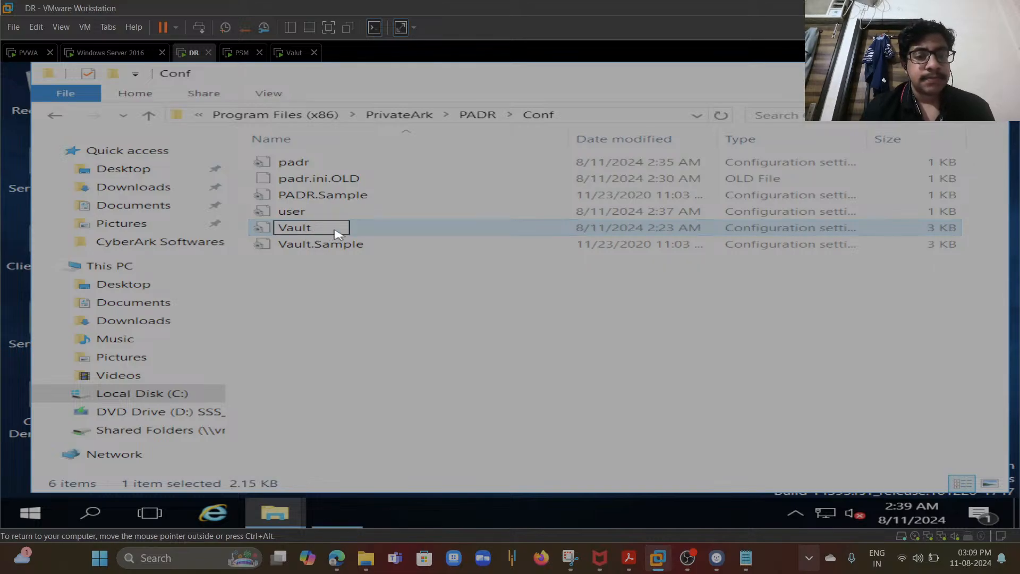
{"action": "left_click", "coordinate": [370, 228]}
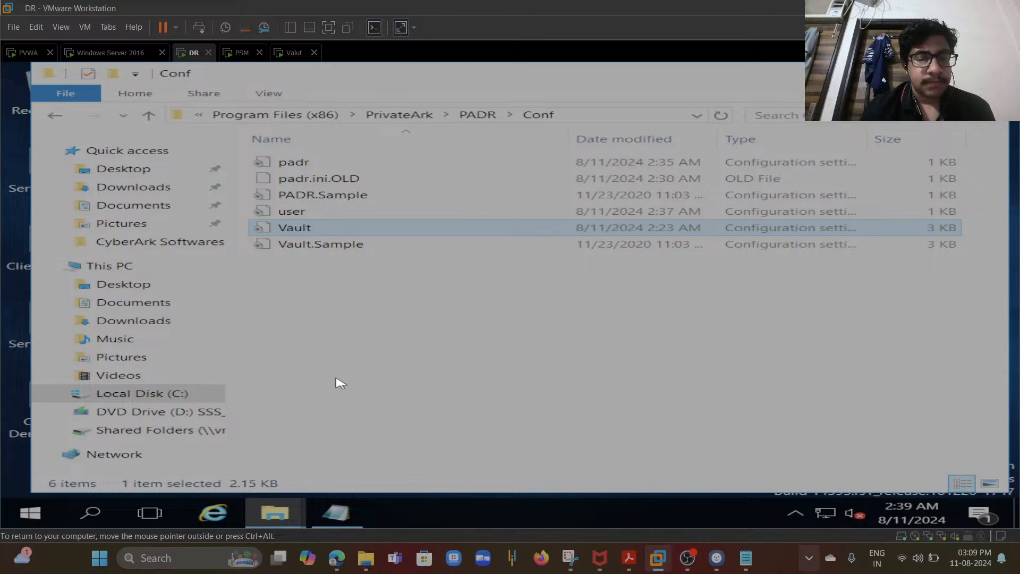
{"action": "left_click", "coordinate": [336, 511]}
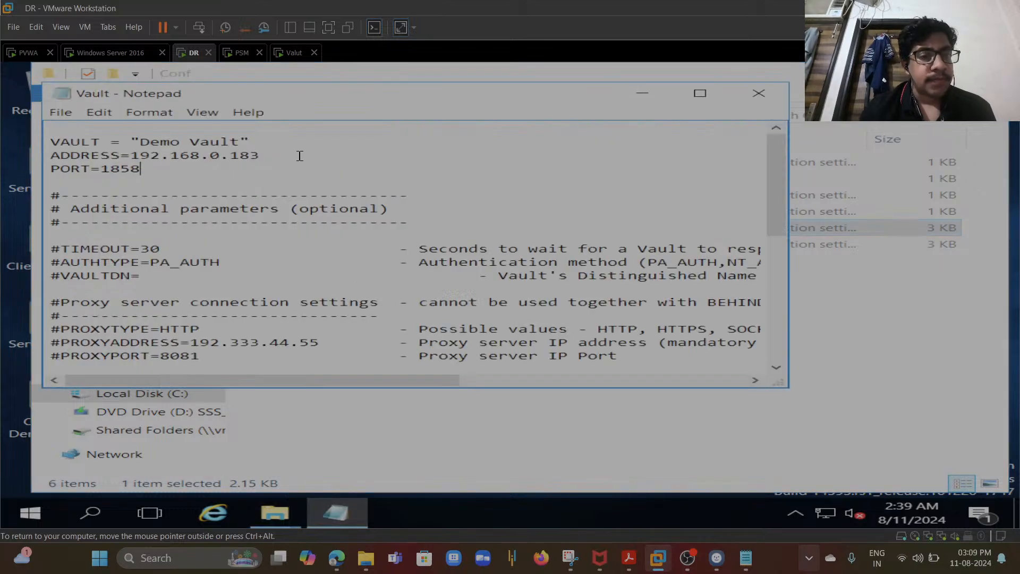
{"action": "type", "text": ",192.168.0.186"}
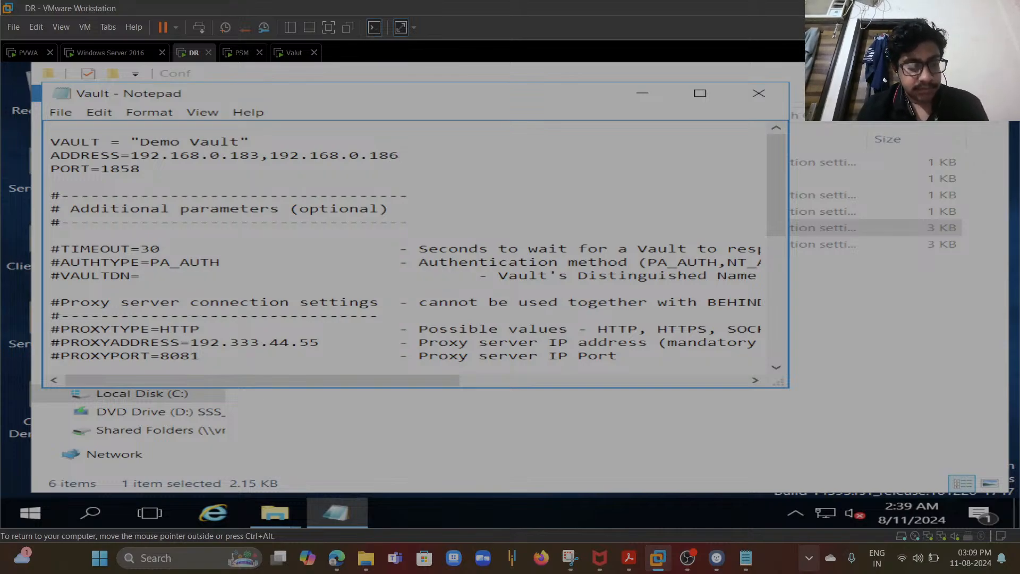
{"action": "key", "text": "ctrl+s"}
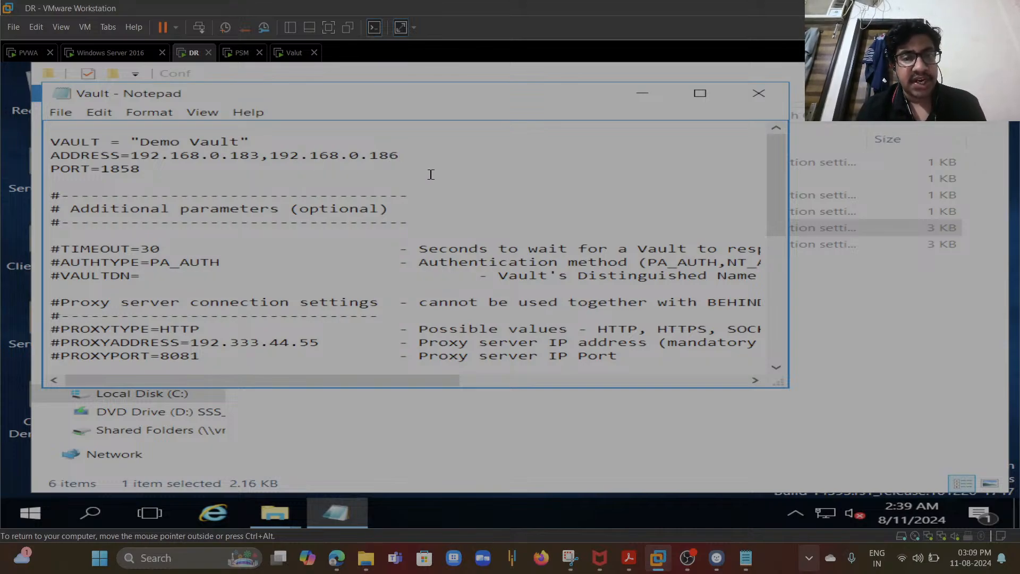
- Close the PADR Vault.ini and open the padr log file in the PADR Logs folder, maximized
{"action": "left_click", "coordinate": [758, 93]}
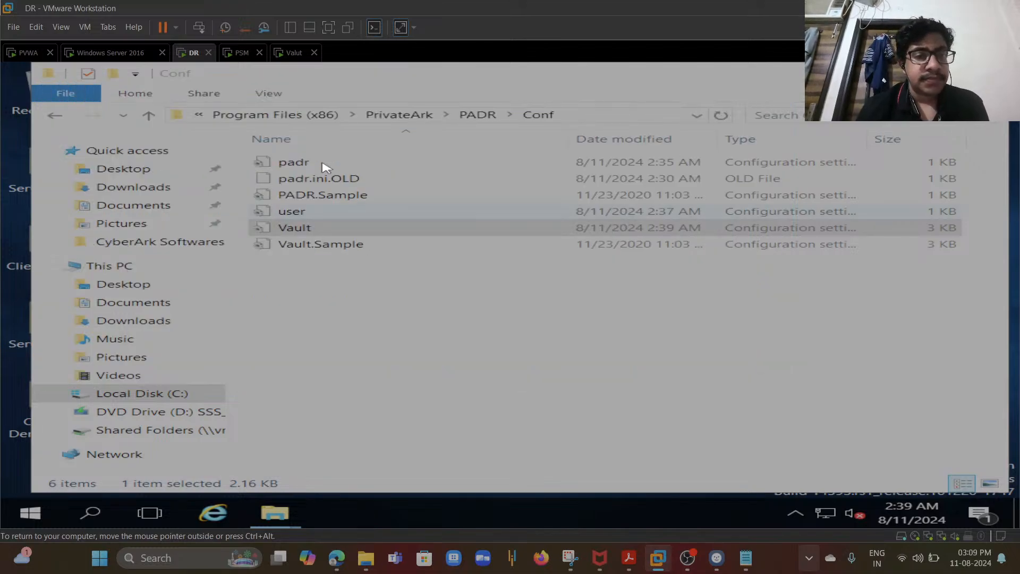
{"action": "left_click", "coordinate": [486, 116]}
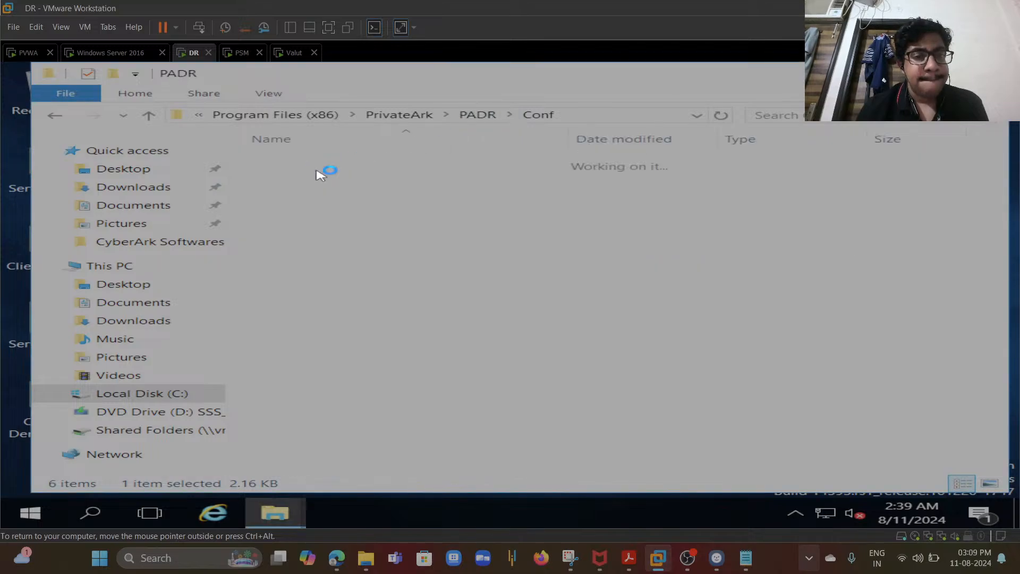
{"action": "left_click", "coordinate": [302, 179]}
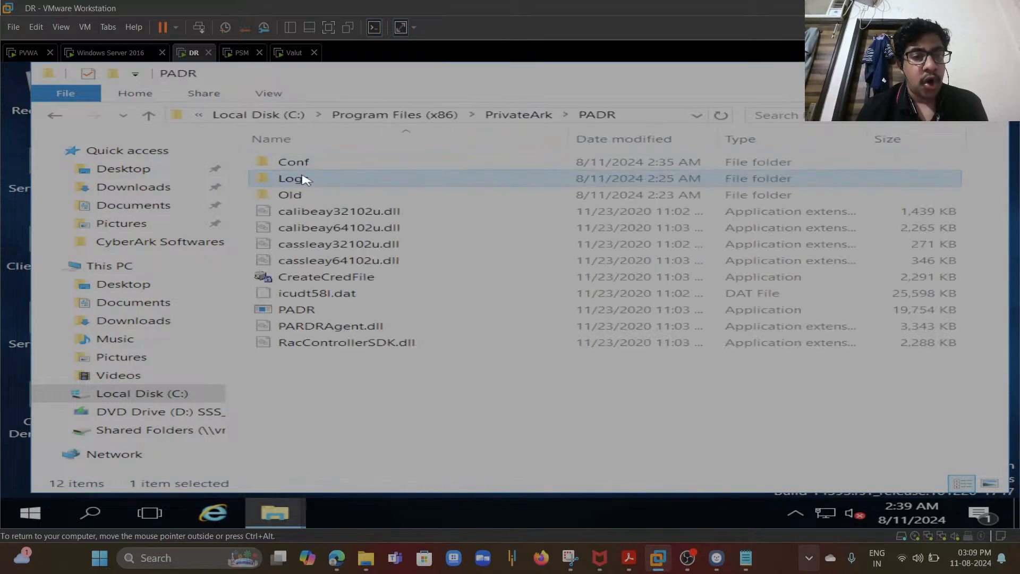
{"action": "double_click", "coordinate": [302, 179]}
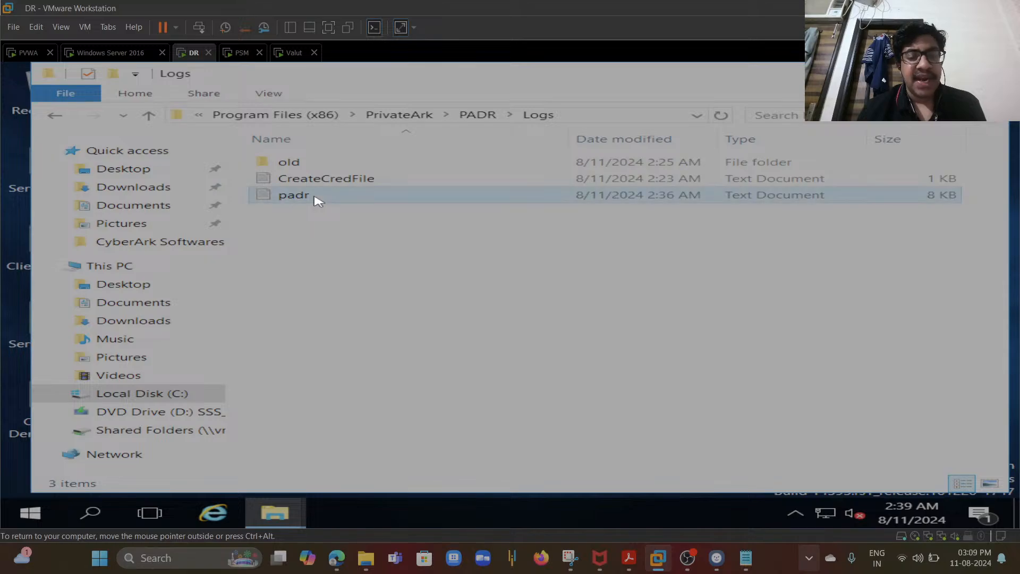
{"action": "double_click", "coordinate": [318, 197]}
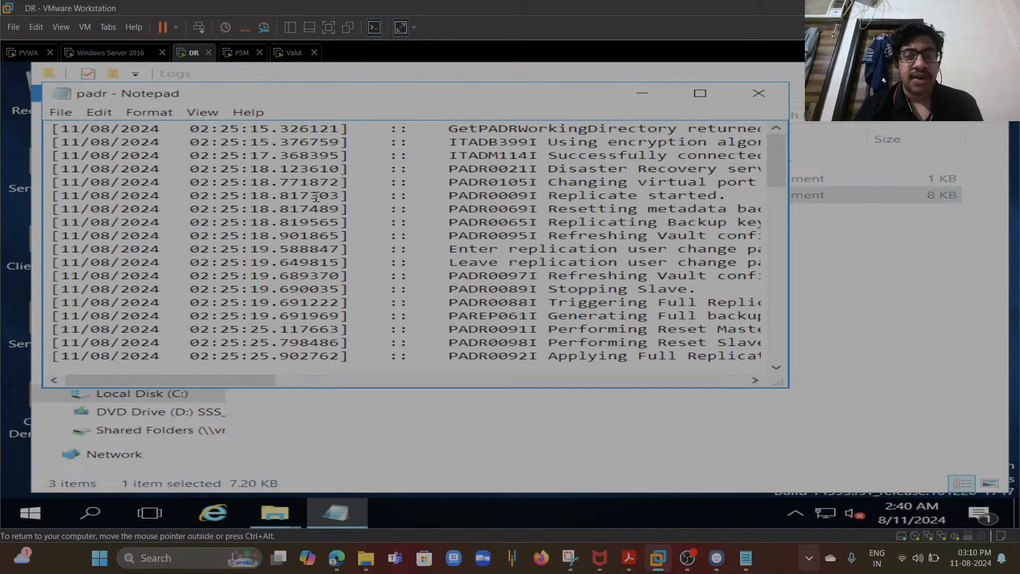
{"action": "left_click", "coordinate": [701, 95]}
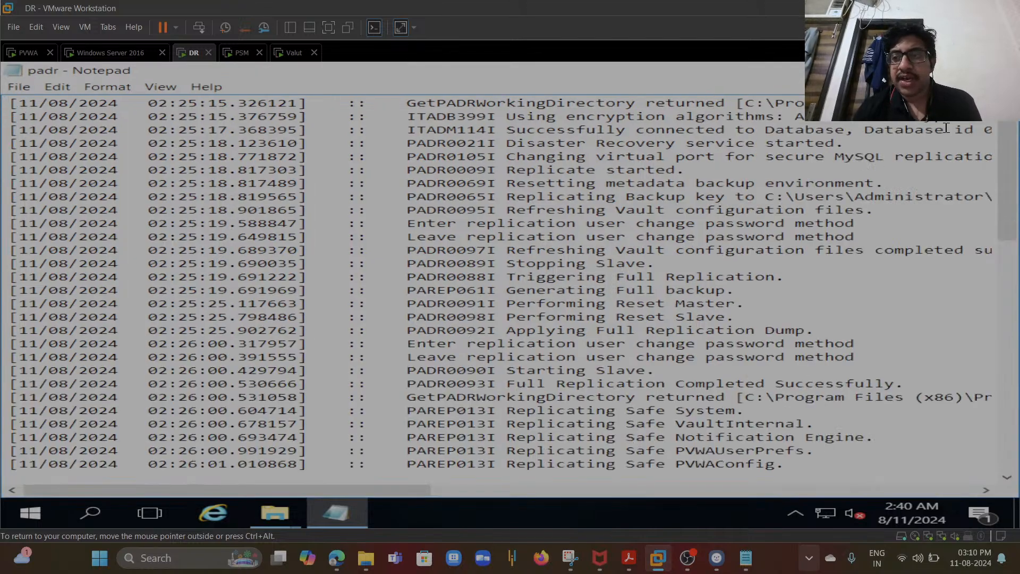
- Review the padr log's latest replication and vault availability entries, then close the log and File Explorer
{"action": "left_click_drag", "start_coordinate": [497, 171], "coordinate": [898, 261]}
{"action": "left_click", "coordinate": [898, 262]}
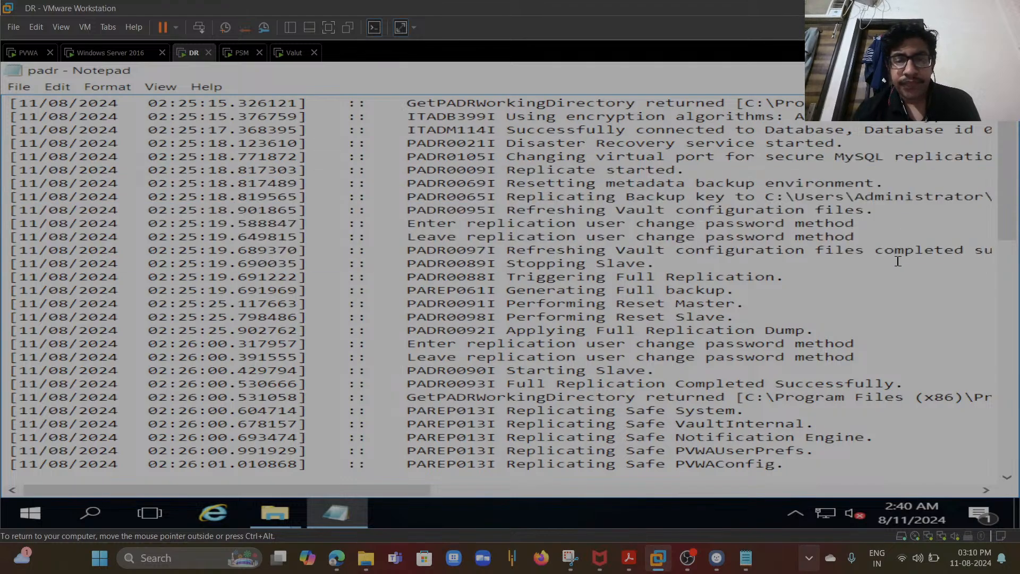
{"action": "left_click_drag", "start_coordinate": [1007, 229], "coordinate": [1003, 445]}
{"action": "left_click_drag", "start_coordinate": [1007, 377], "coordinate": [997, 421]}
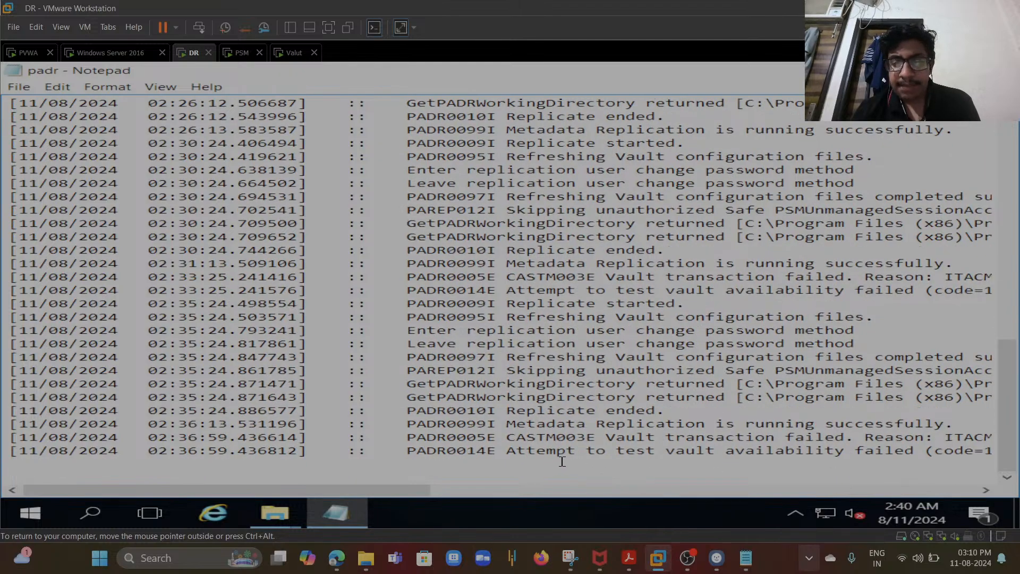
{"action": "left_click_drag", "start_coordinate": [627, 450], "coordinate": [824, 452]}
{"action": "left_click", "coordinate": [825, 452]}
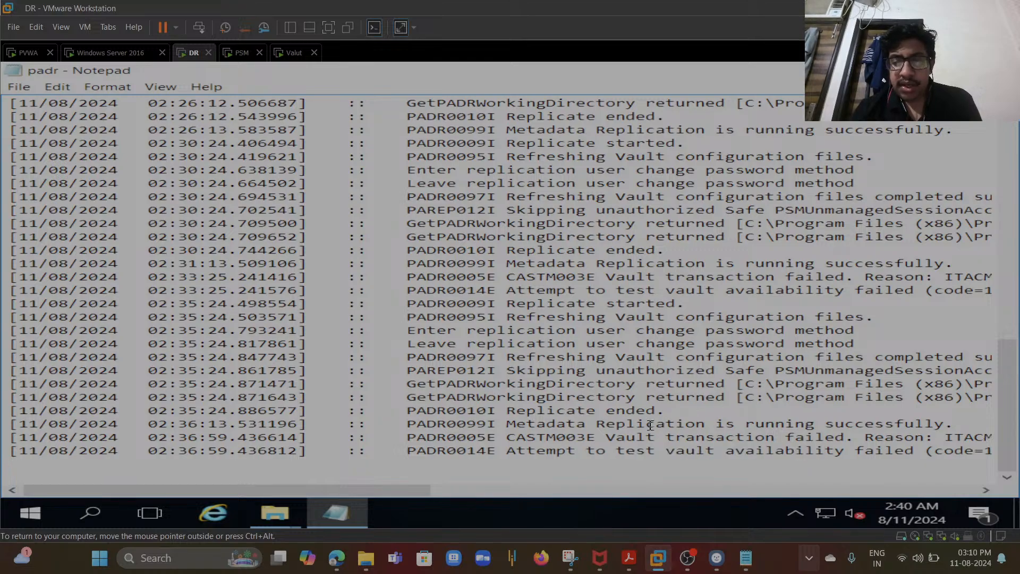
{"action": "left_click_drag", "start_coordinate": [497, 423], "coordinate": [956, 424]}
{"action": "left_click", "coordinate": [956, 423]}
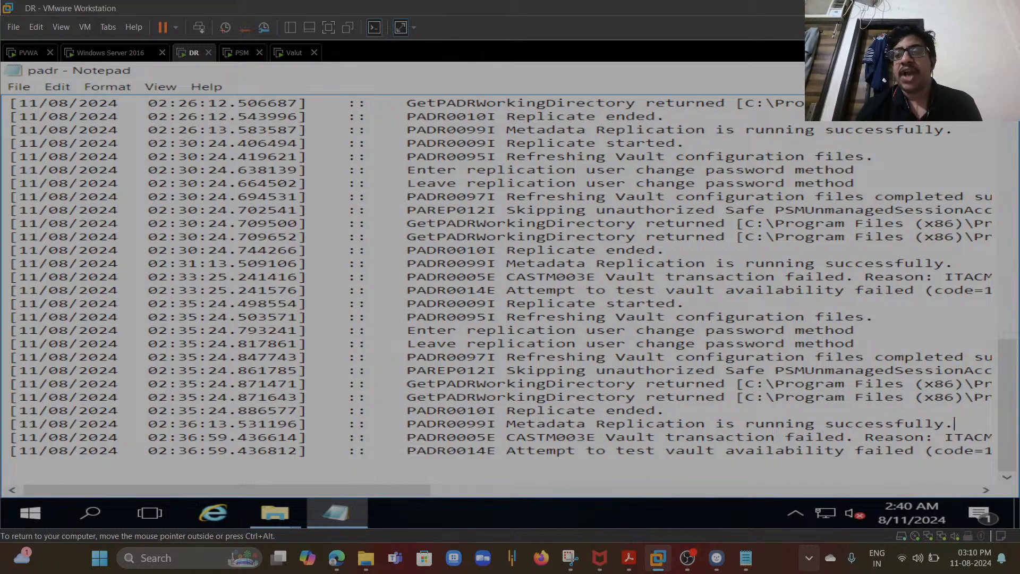
{"action": "key", "text": "alt+F4"}
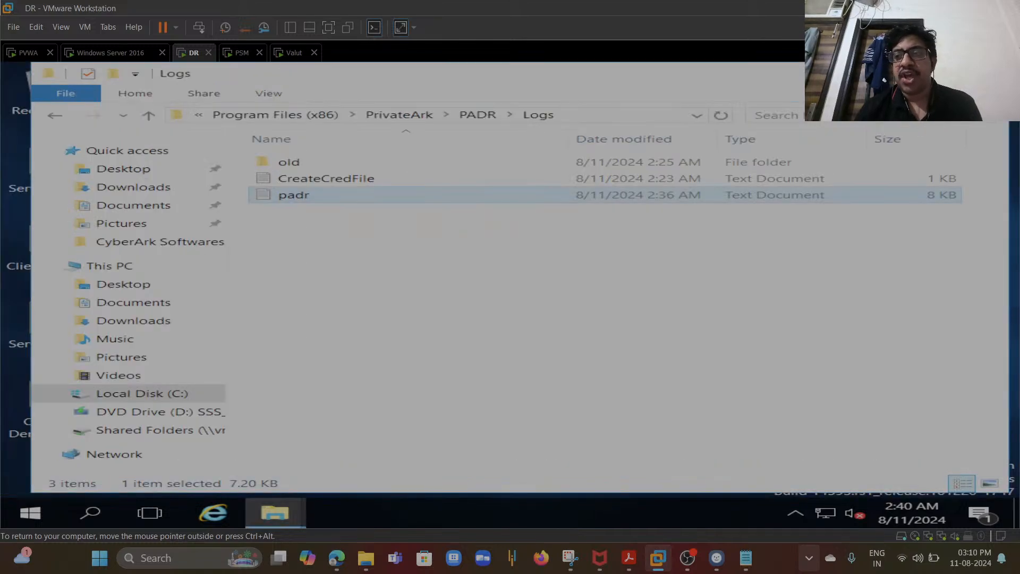
{"action": "key", "text": "alt+F4"}
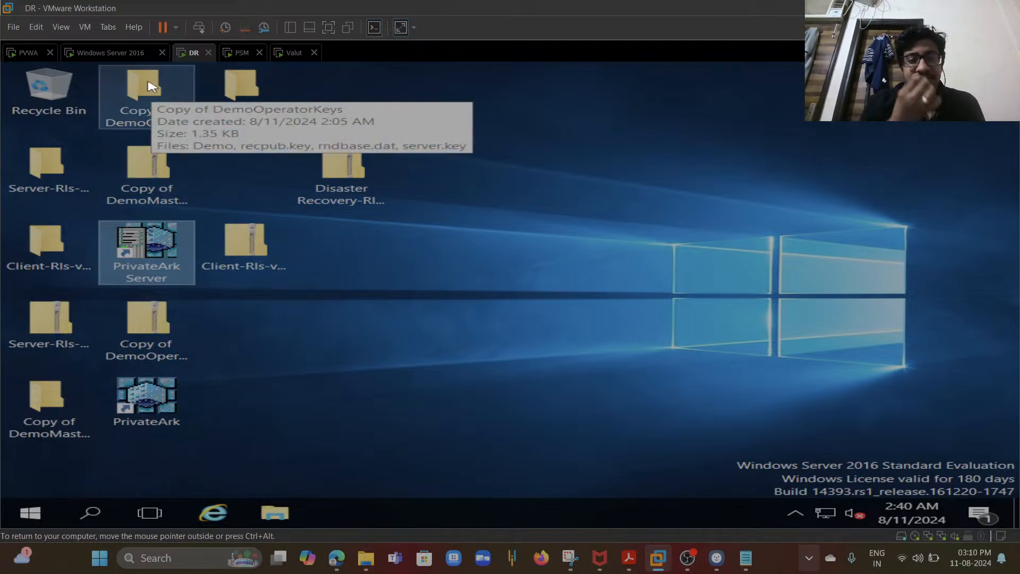
- Switch to the Vault machine, close Server Central Administration, and launch the PrivateArk client
{"action": "left_click", "coordinate": [290, 54]}
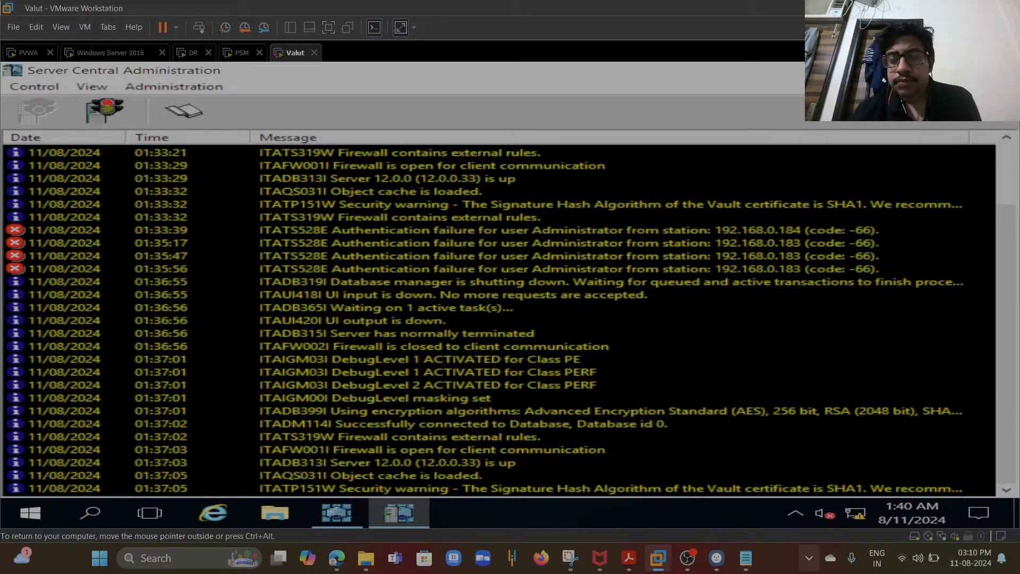
{"action": "left_click", "coordinate": [998, 70]}
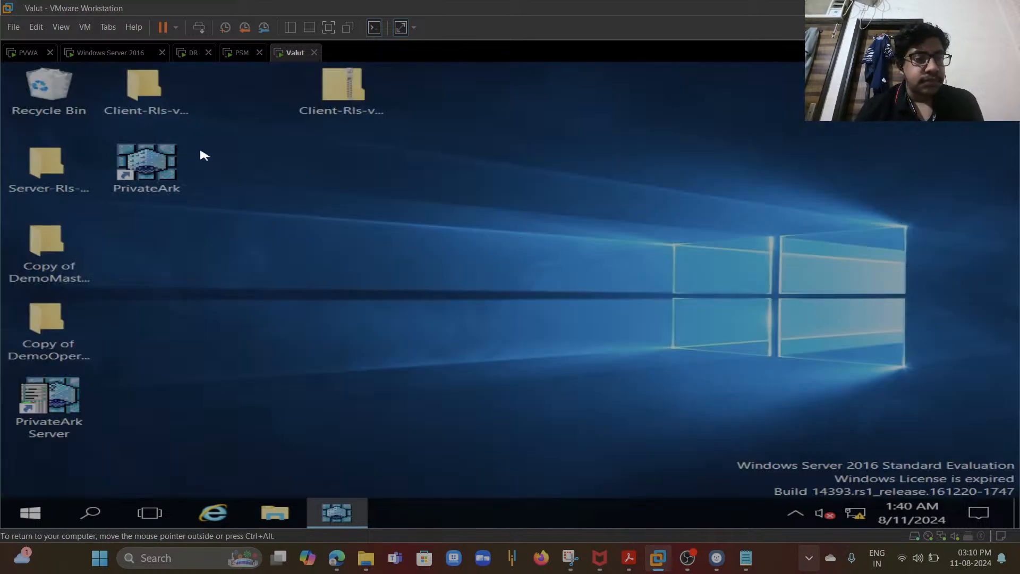
{"action": "double_click", "coordinate": [141, 169]}
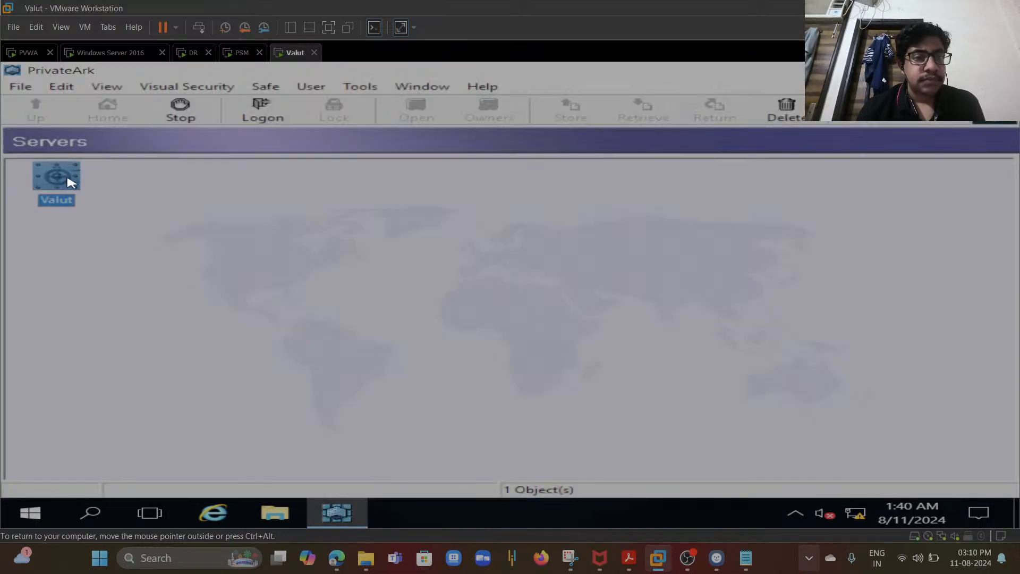
- Try to log on to the Valut server as Administrator with the account password, then cancel the logon
{"action": "left_click", "coordinate": [253, 116]}
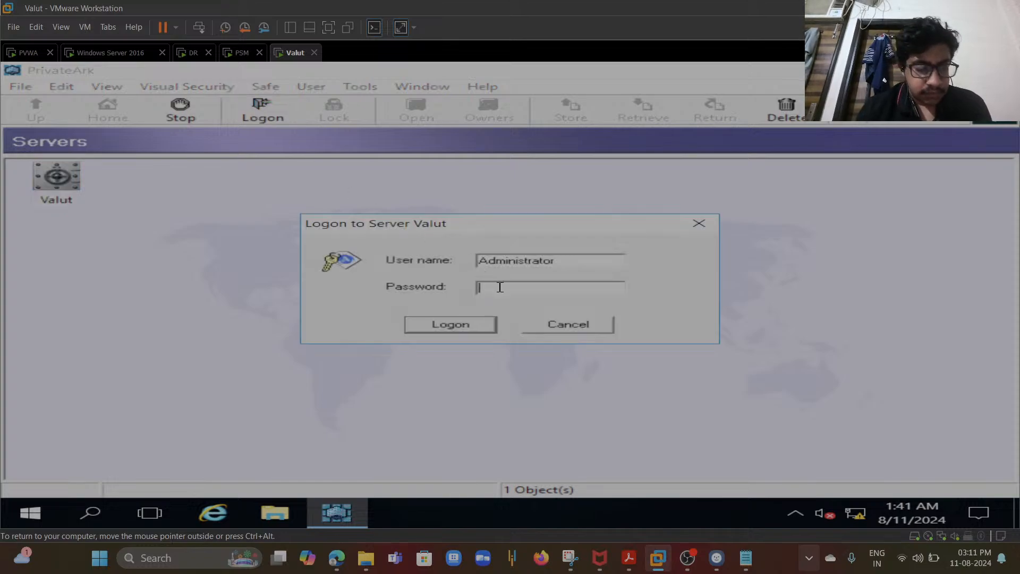
{"action": "type", "text": "***"}
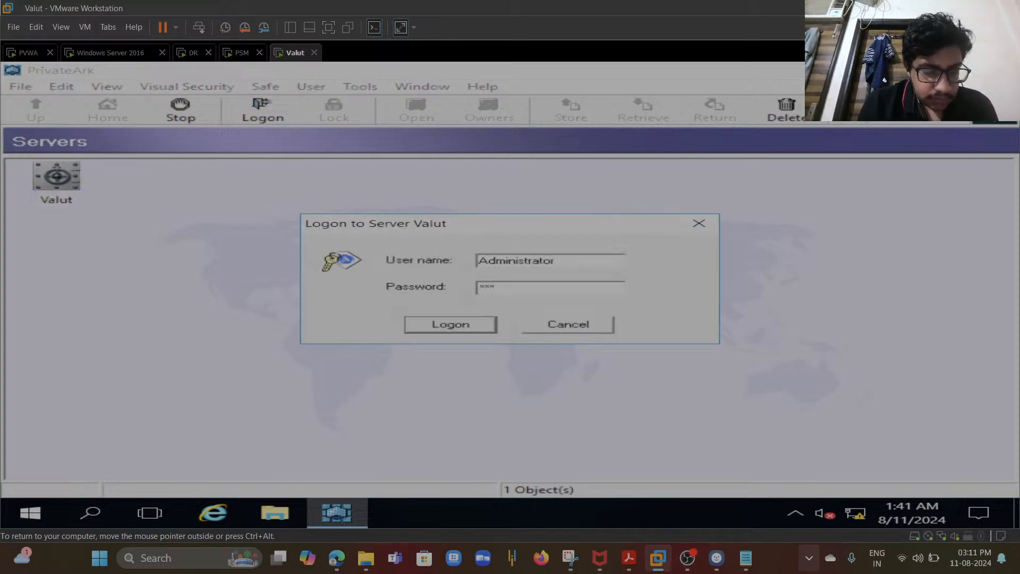
{"action": "type", "text": "**********"}
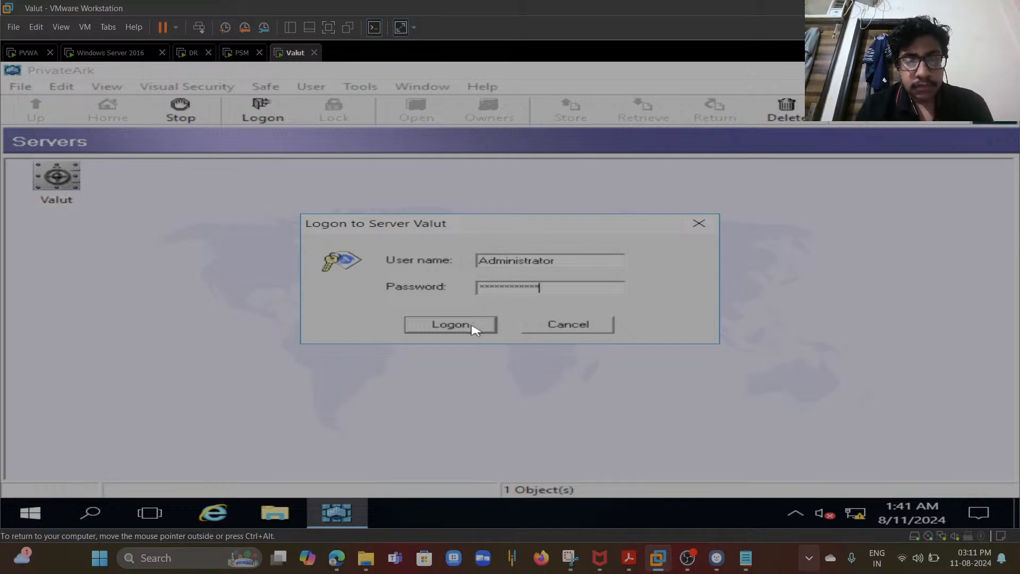
{"action": "left_click", "coordinate": [450, 325]}
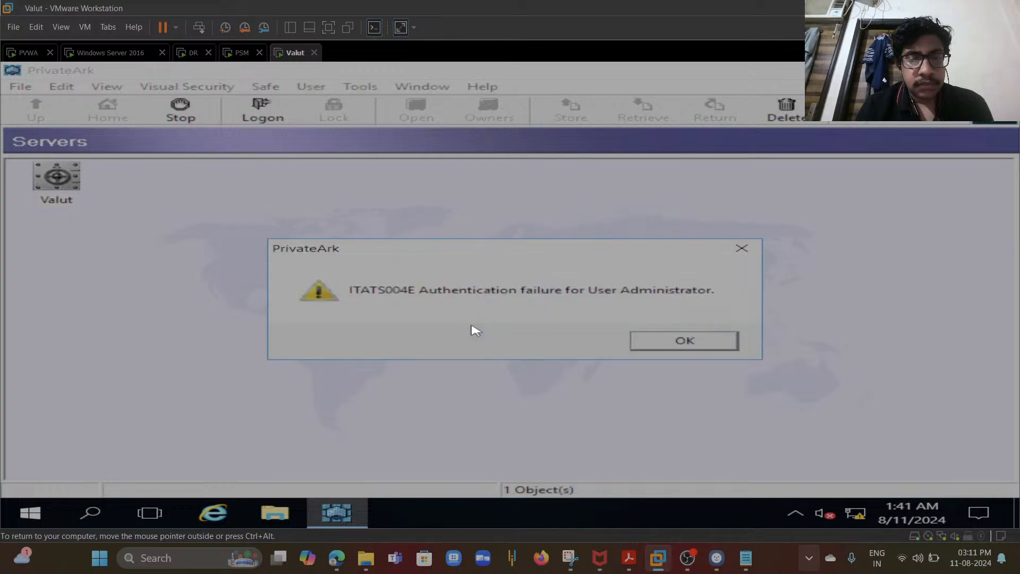
{"action": "left_click", "coordinate": [658, 347]}
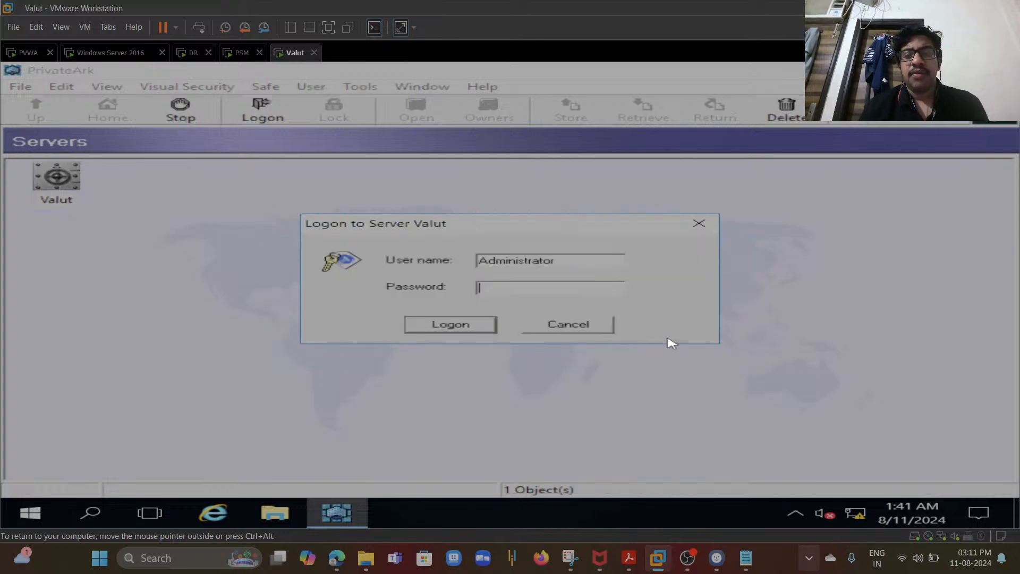
{"action": "left_click", "coordinate": [594, 326]}
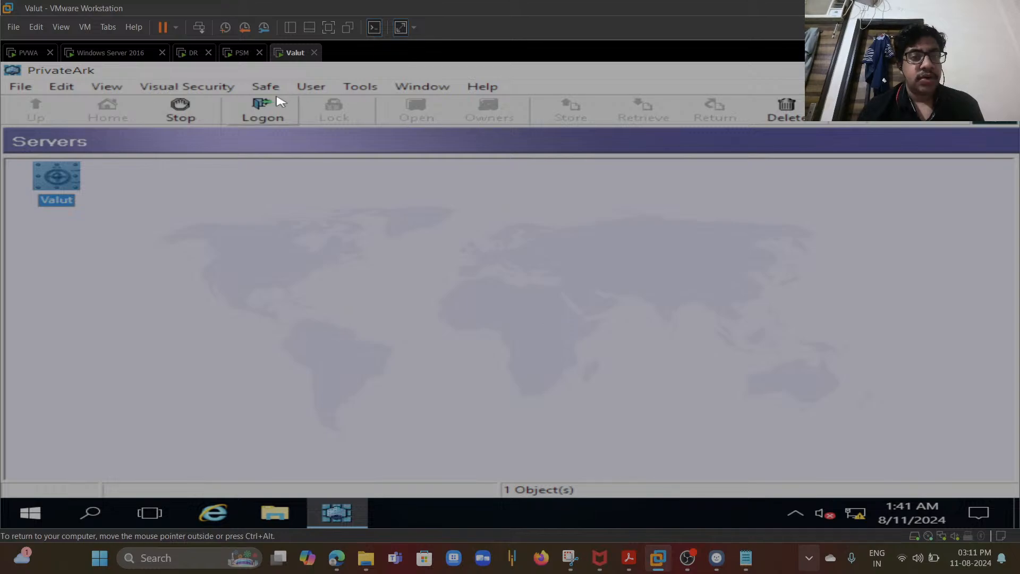
{"action": "left_click", "coordinate": [322, 87]}
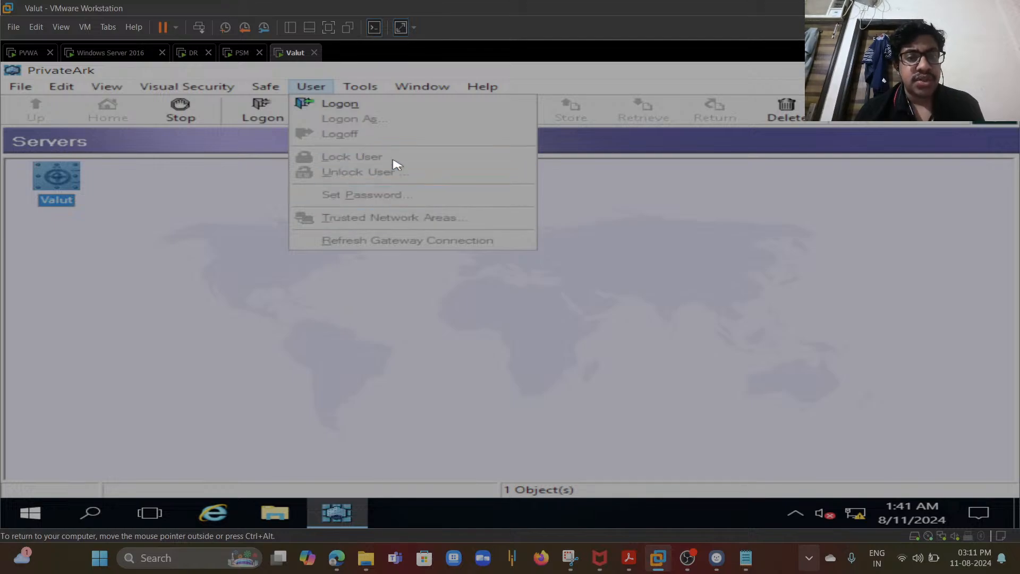
{"action": "mouse_move", "coordinate": [357, 86]}
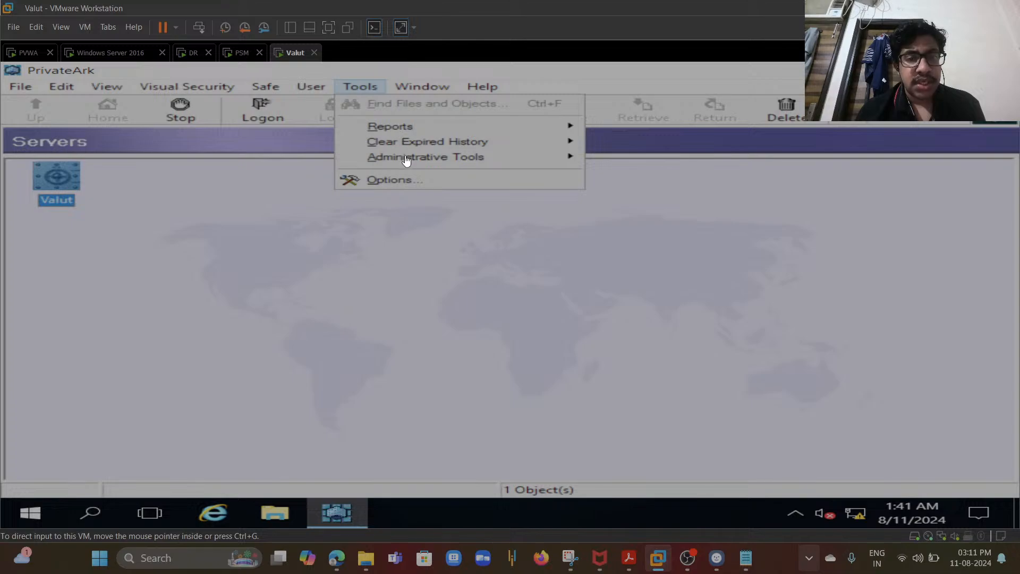
{"action": "mouse_move", "coordinate": [408, 159]}
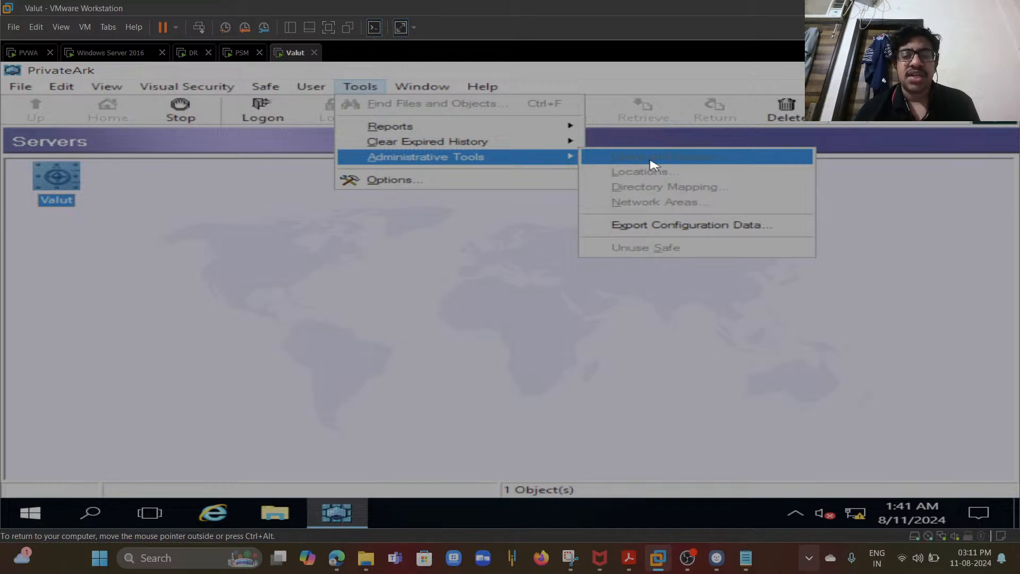
{"action": "left_click", "coordinate": [515, 275]}
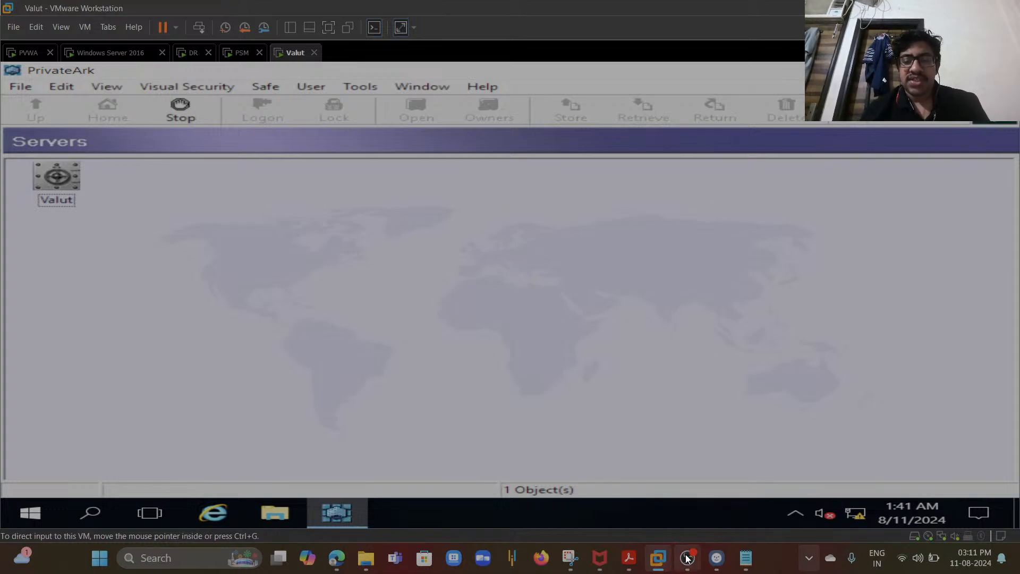
{"action": "mouse_move", "coordinate": [687, 560]}
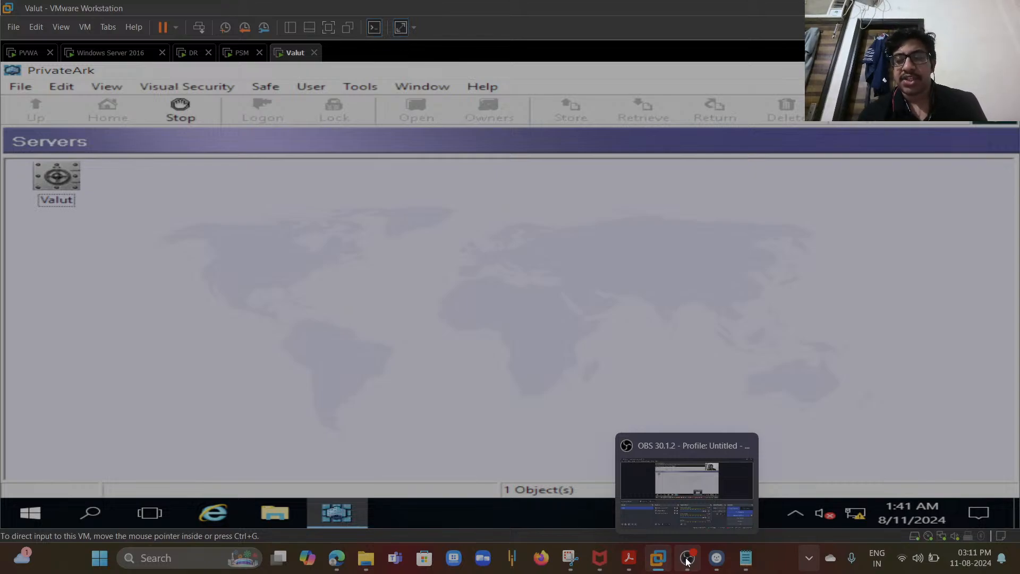
{"action": "left_click", "coordinate": [715, 525]}
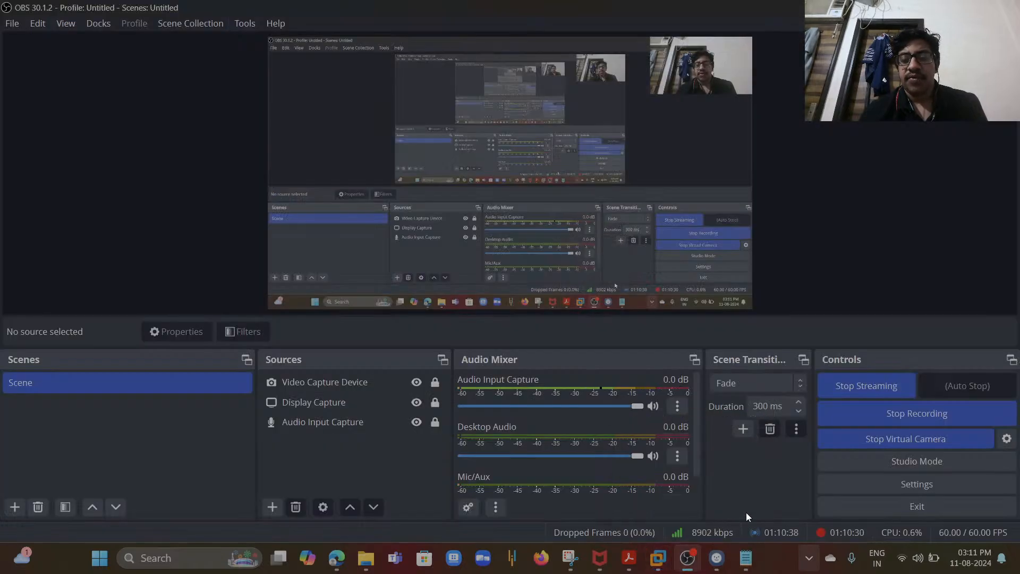